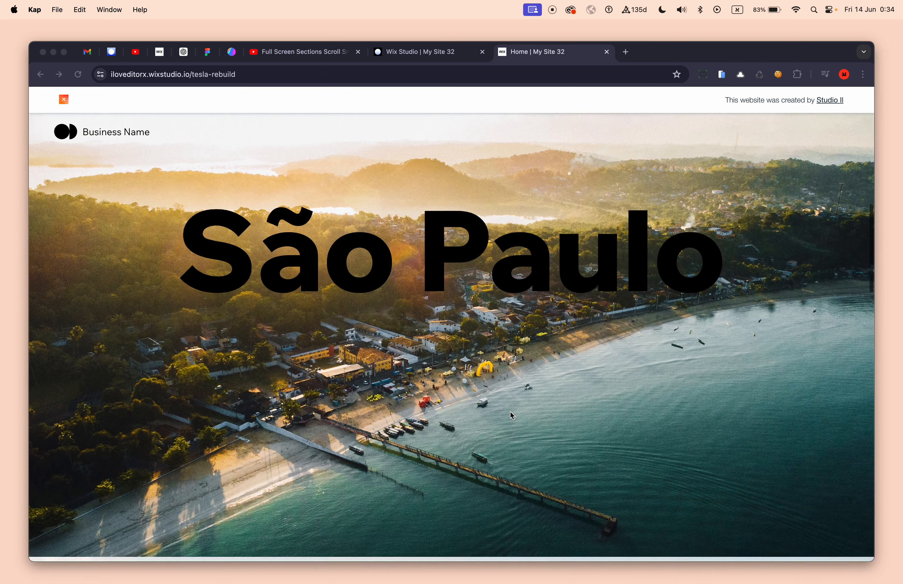
Step: Examine how the full-screen city sections snap while scrolling through the published Tesla rebuild page
scroll(510, 412, down, 5)
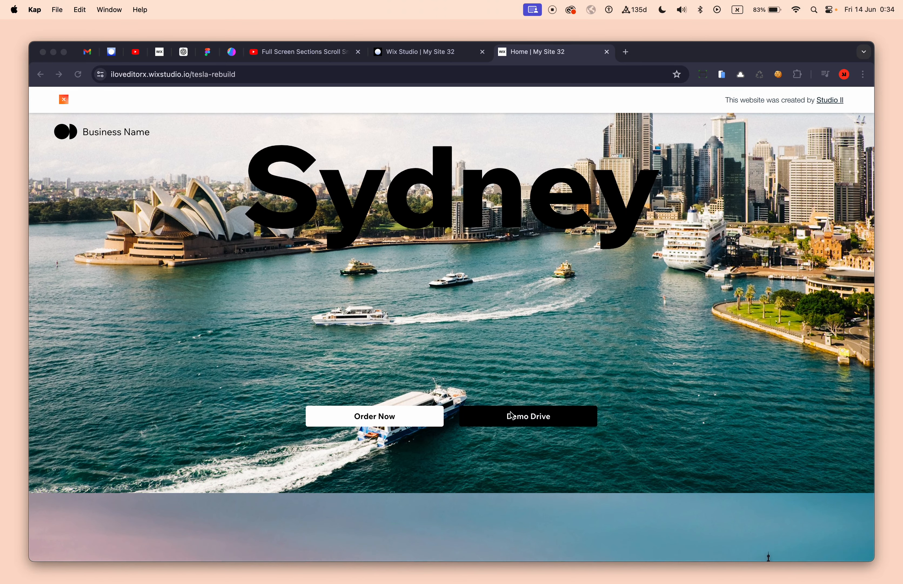
scroll(512, 415, down, 3)
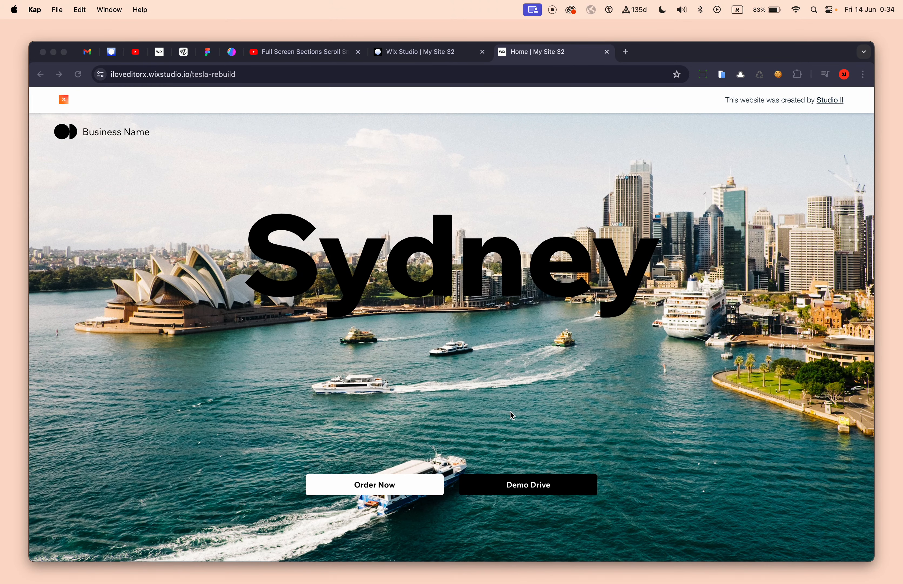
scroll(511, 412, down, 3)
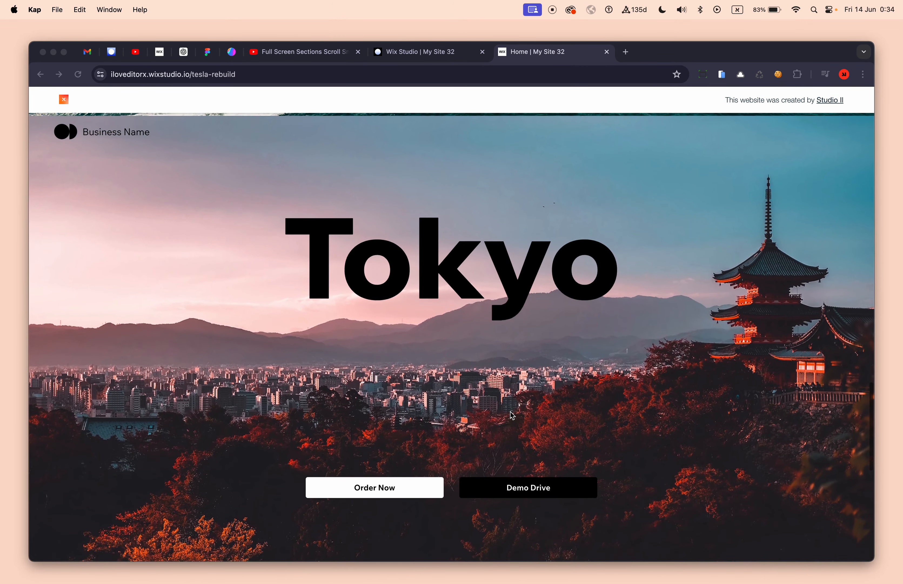
scroll(512, 414, down, 3)
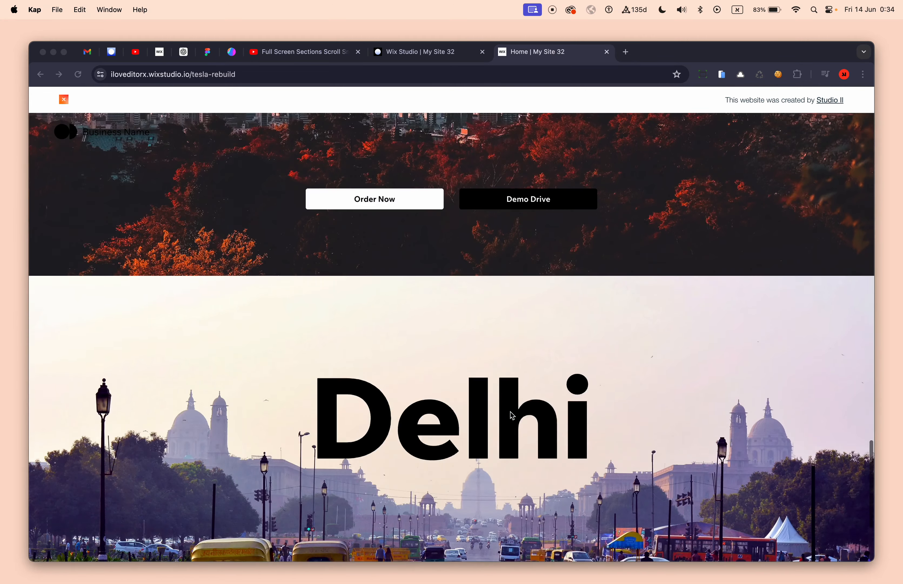
scroll(512, 415, up, 3)
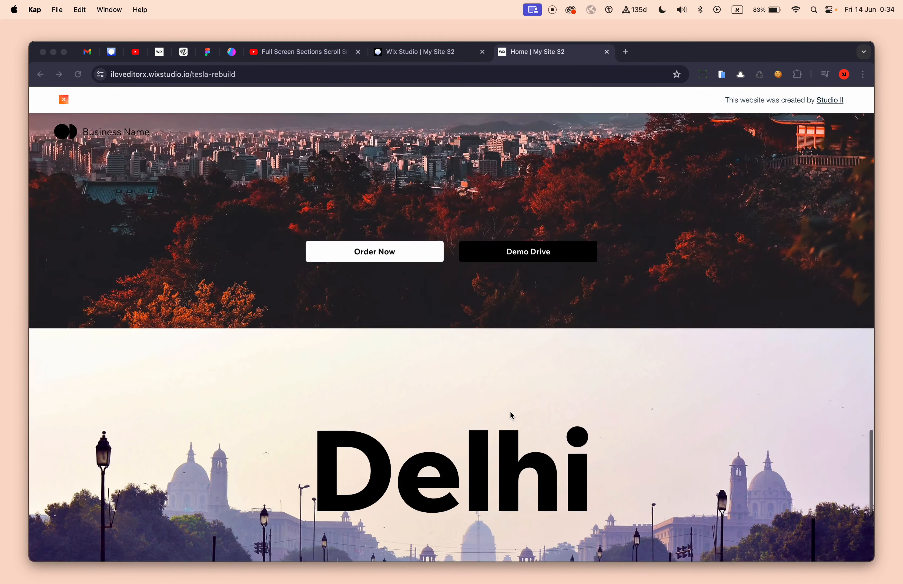
scroll(512, 415, up, 3)
scroll(513, 415, up, 3)
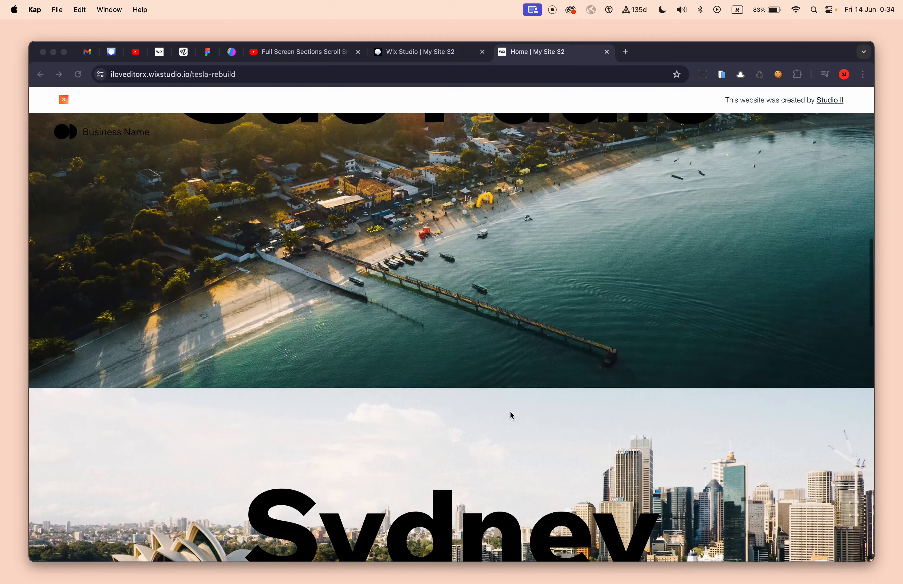
scroll(513, 415, up, 3)
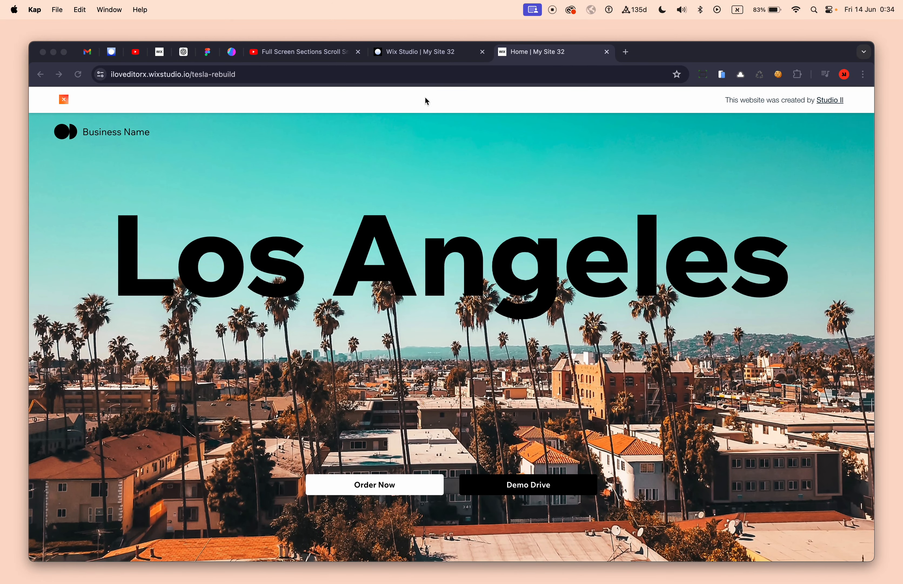
Step: Switch to the YouTube video on full-screen scroll snap and read its description and the comments asking for an updated version
click(325, 57)
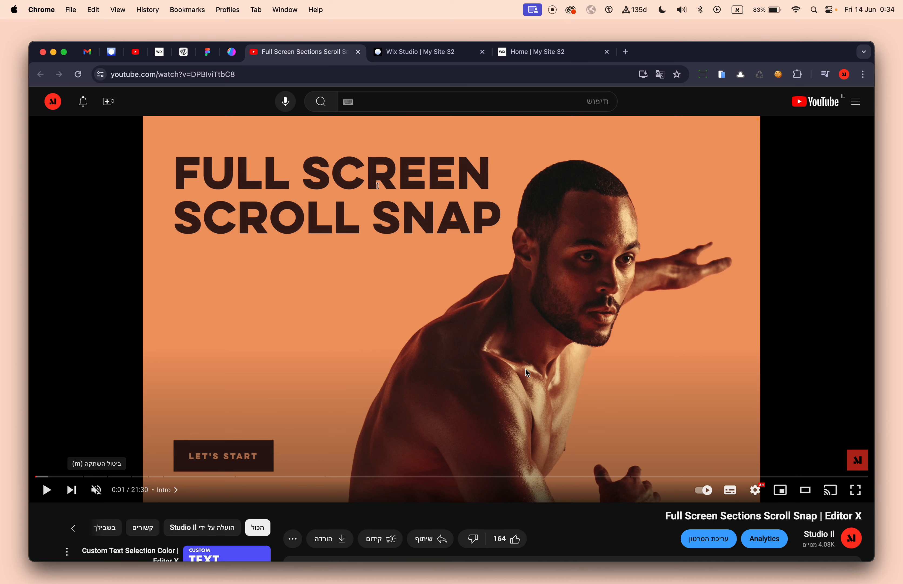
scroll(525, 369, down, 3)
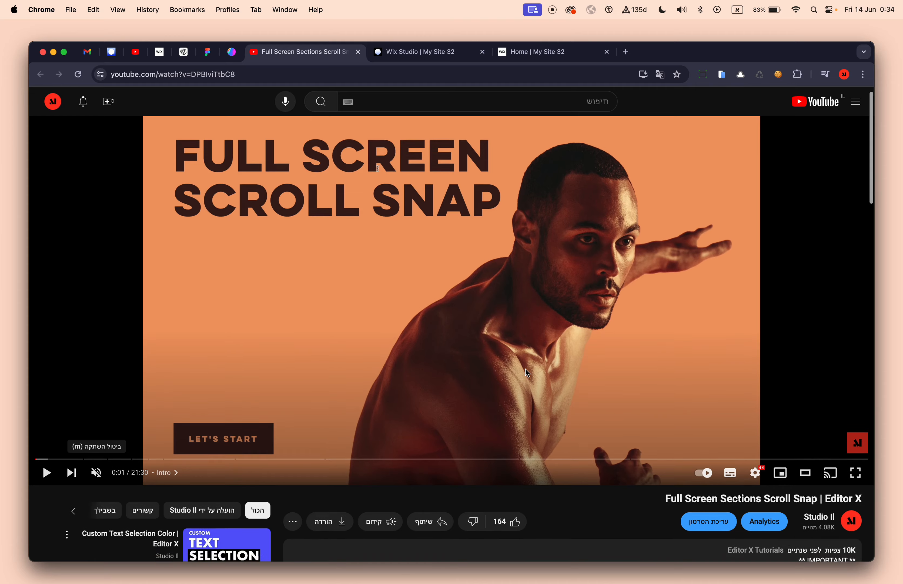
scroll(525, 370, up, 3)
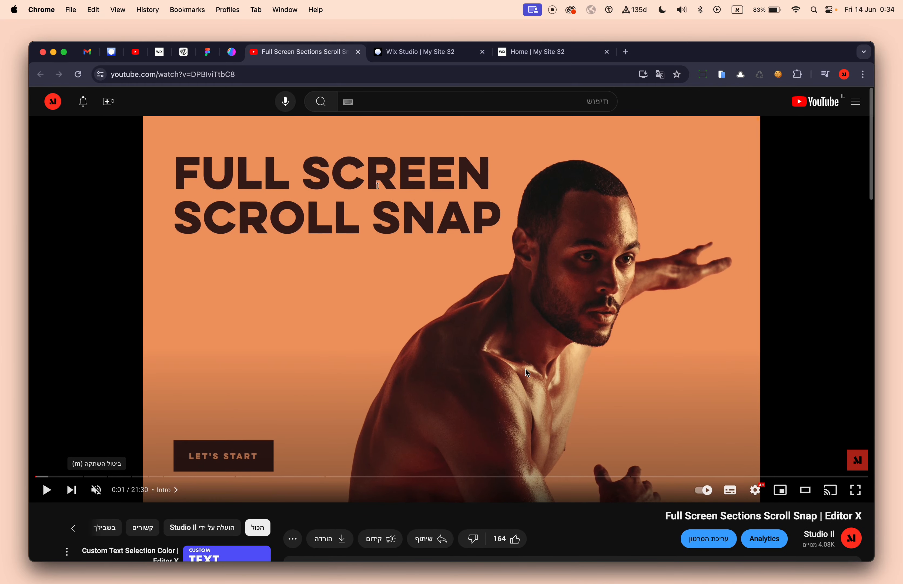
scroll(525, 370, down, 3)
scroll(526, 370, up, 3)
scroll(526, 373, up, 1)
scroll(490, 270, down, 7)
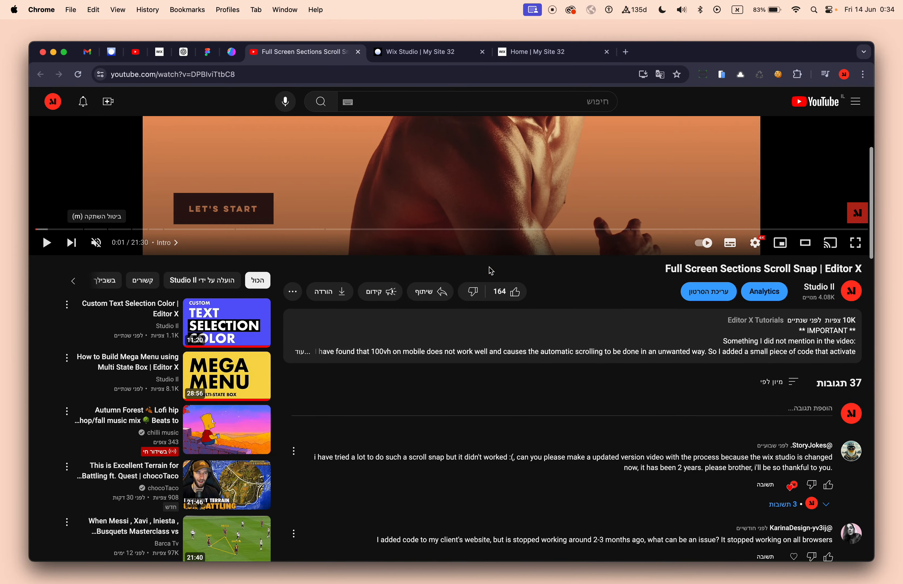
scroll(579, 383, down, 2)
scroll(578, 383, up, 5)
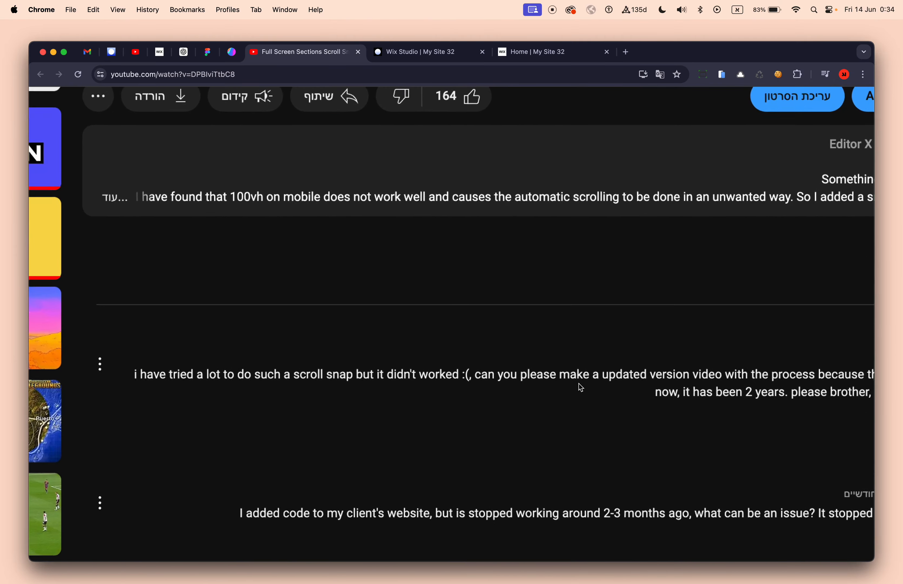
scroll(578, 383, right, 5)
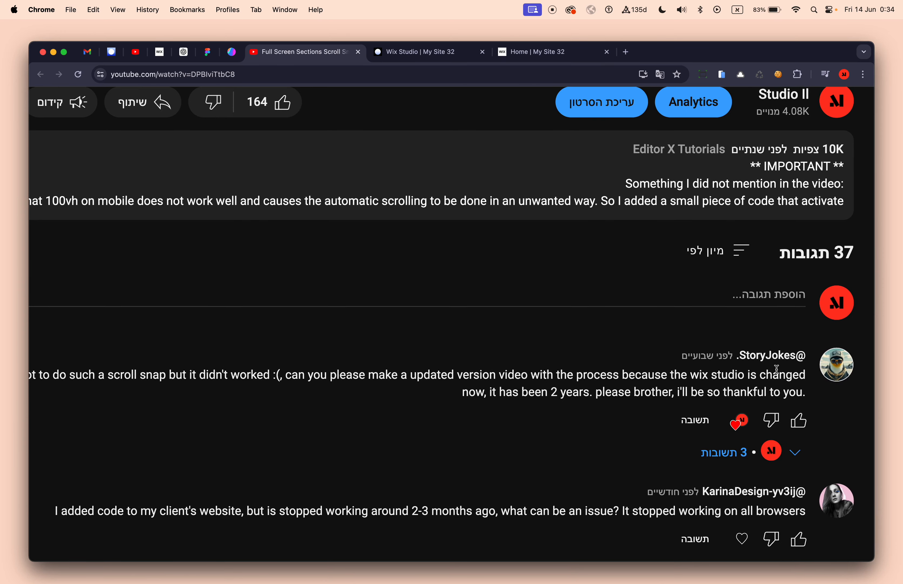
scroll(626, 363, left, 2)
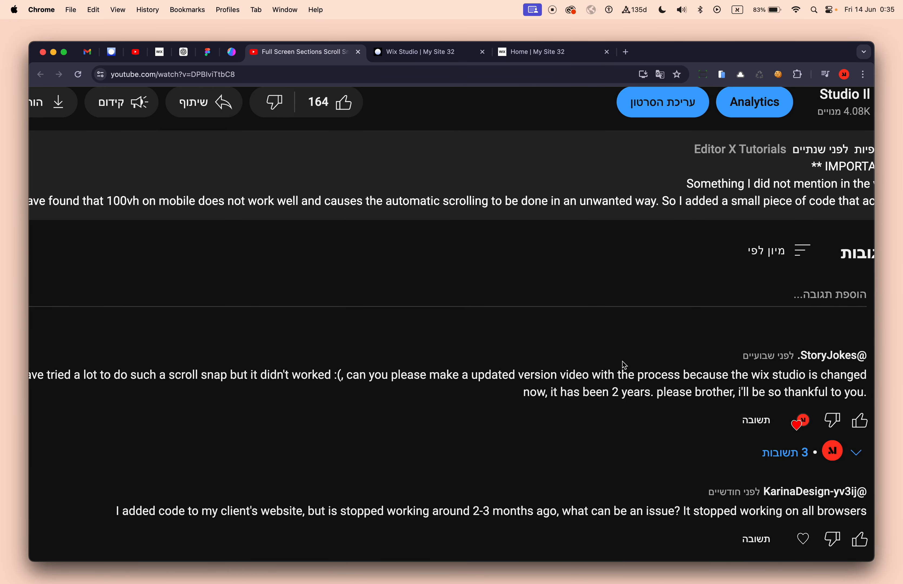
scroll(623, 361, down, 5)
scroll(623, 361, up, 10)
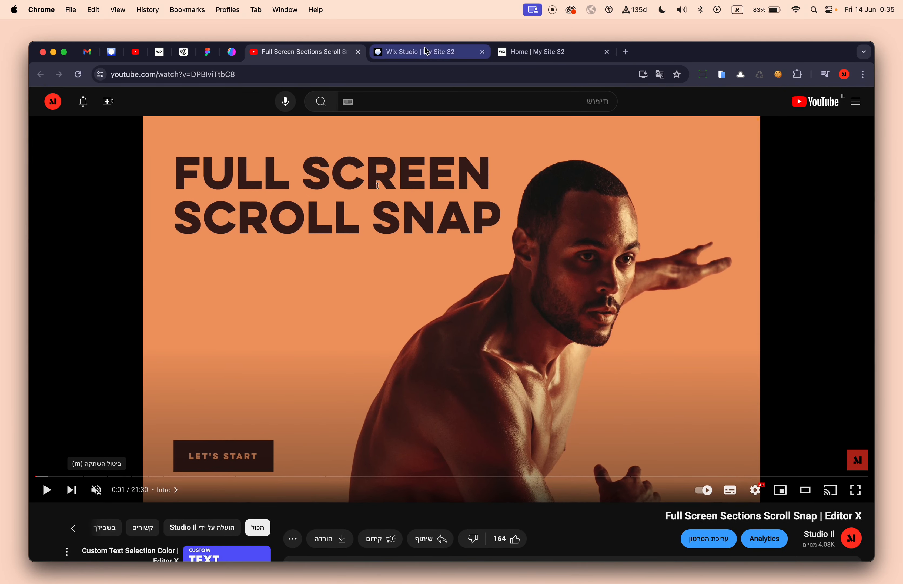
Step: Switch to the Wix Studio editor and add a new blank page to the site's main pages
click(427, 52)
click(451, 155)
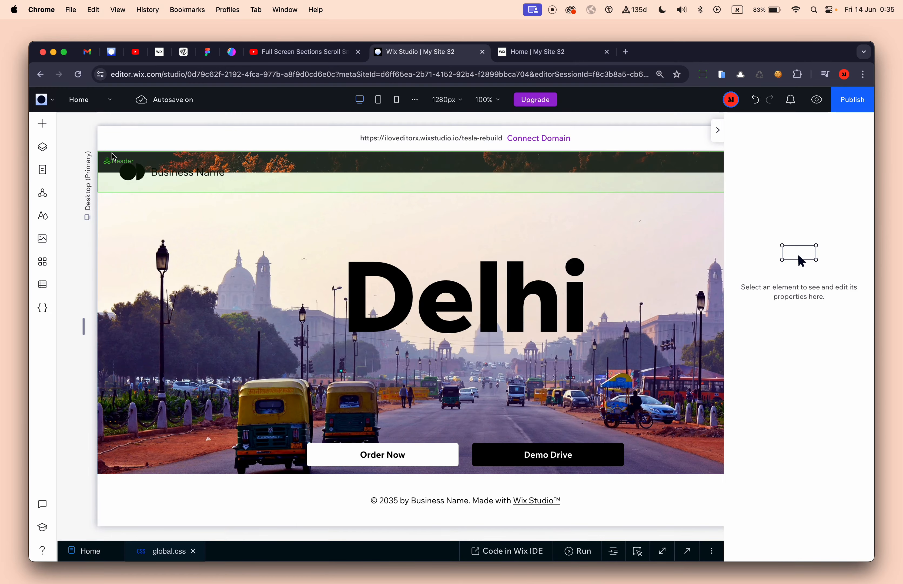
click(527, 57)
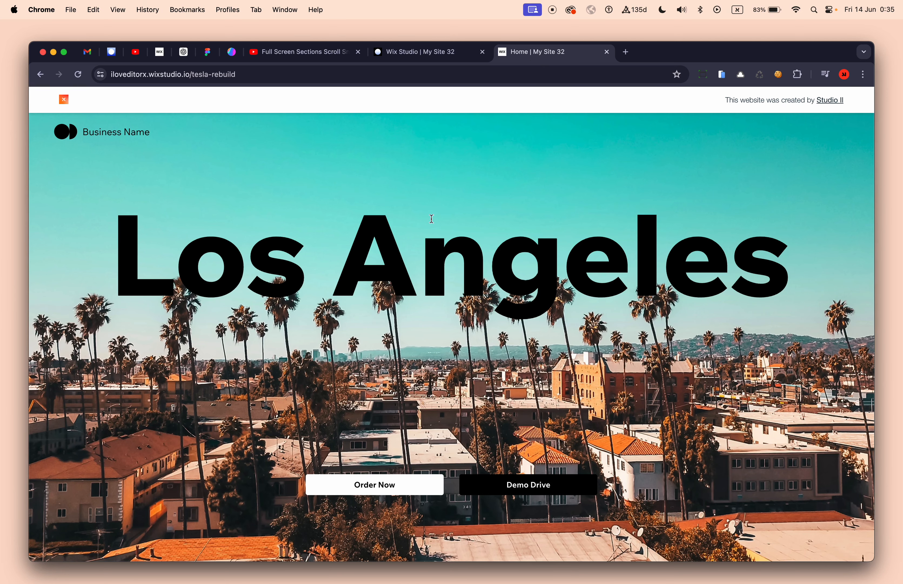
click(433, 56)
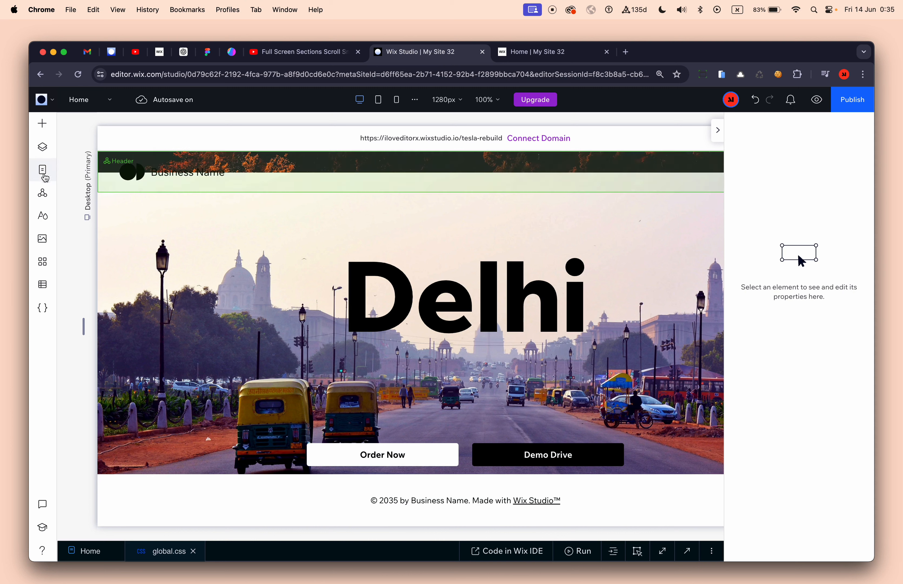
click(42, 170)
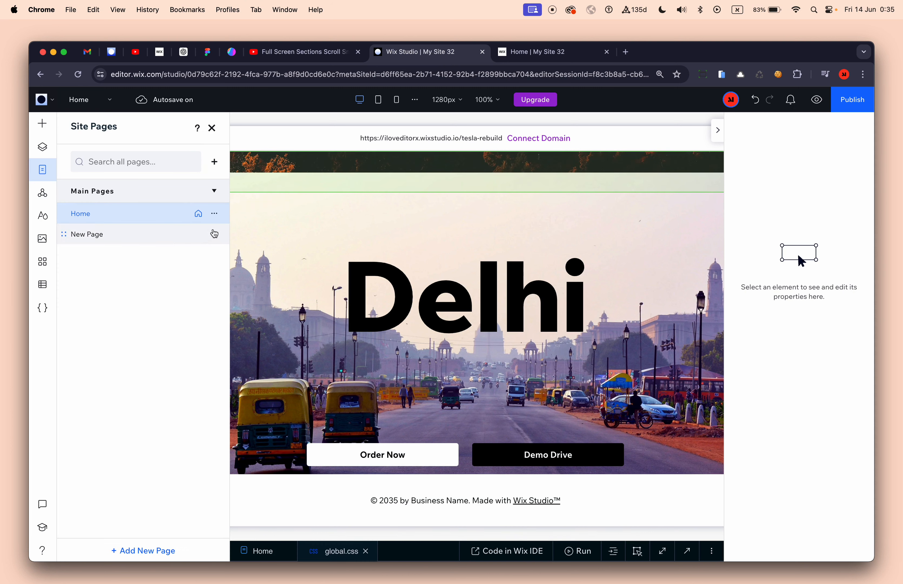
click(215, 163)
click(285, 203)
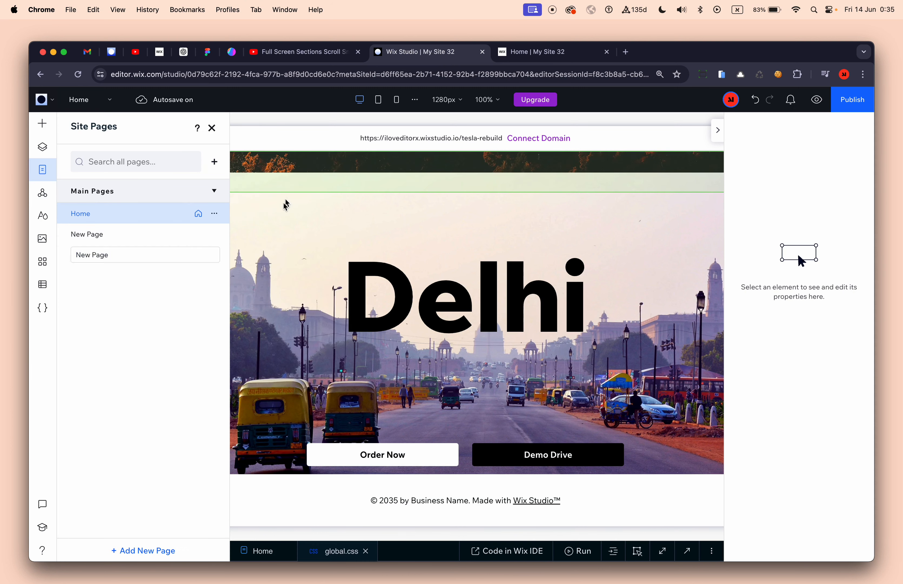
click(212, 127)
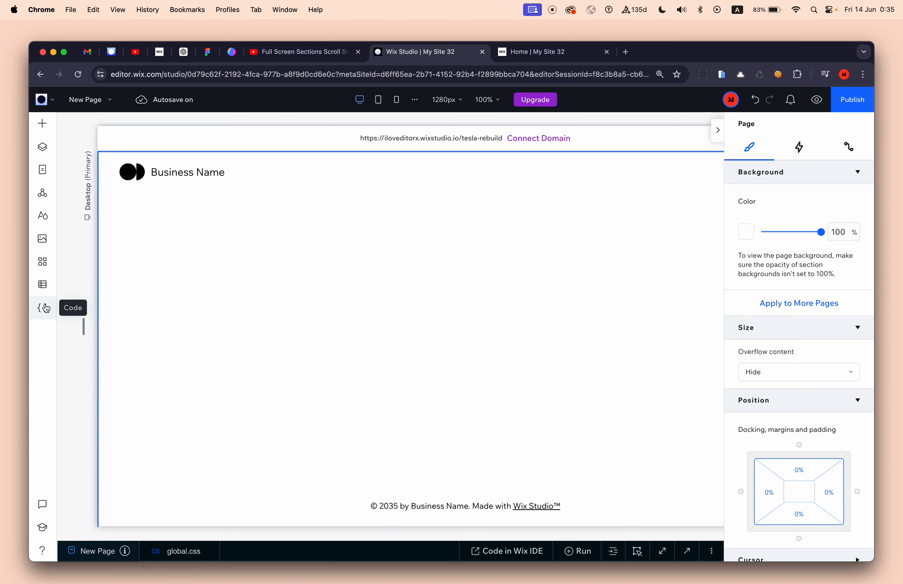
Step: Turn off coding for the site
click(46, 308)
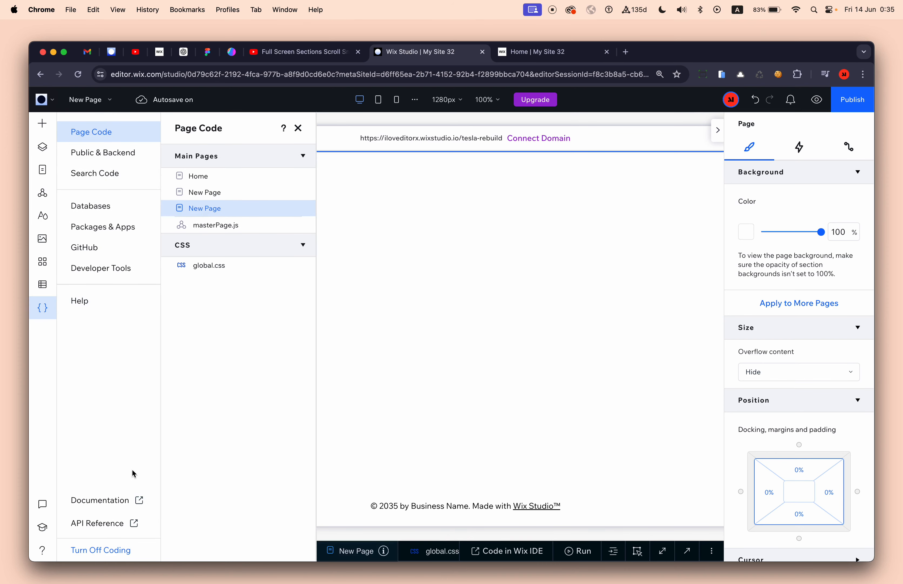
click(123, 547)
click(299, 128)
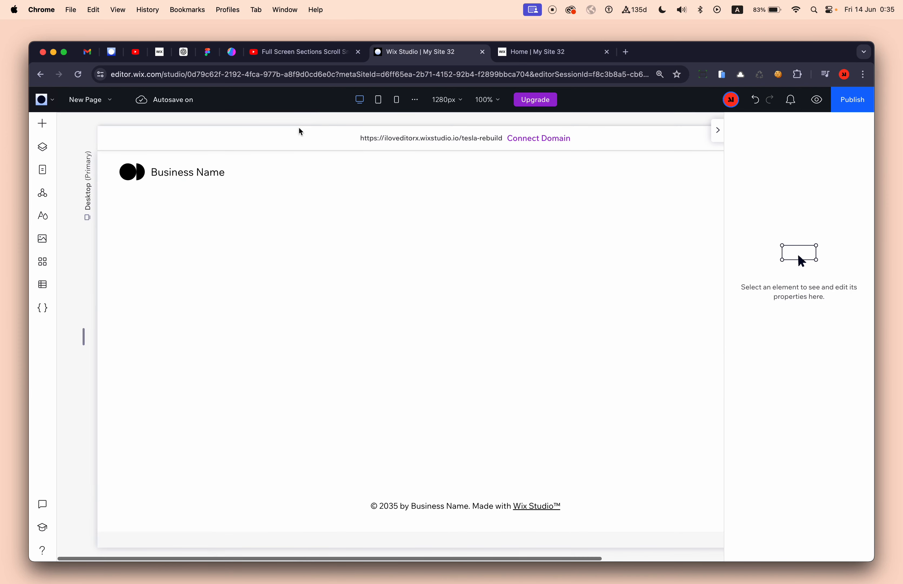
Step: Select the blank section on the new page and collapse the inspector to free up the canvas
click(441, 328)
click(437, 129)
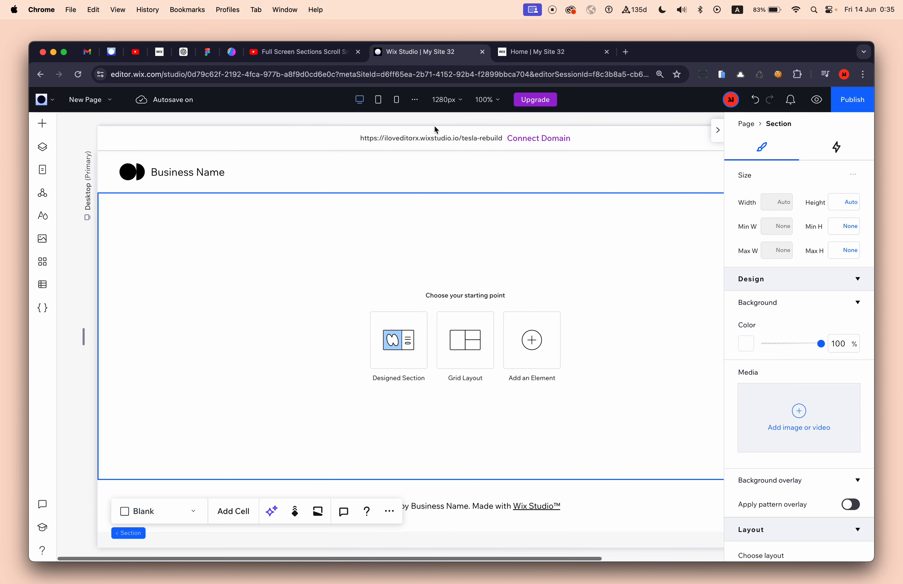
scroll(690, 232, right, 3)
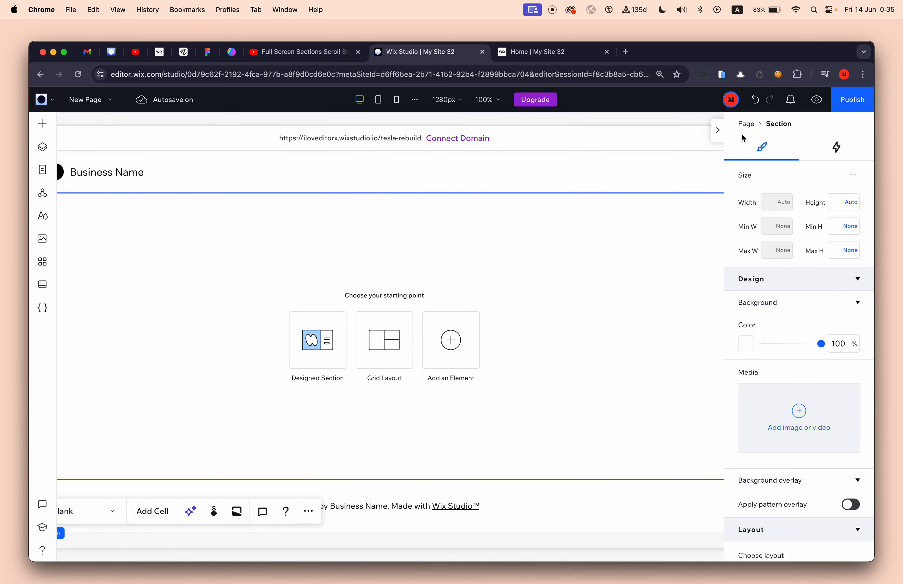
click(718, 130)
Step: Review the snapping city sections on the published site again, then return to the Wix Studio editor
click(552, 53)
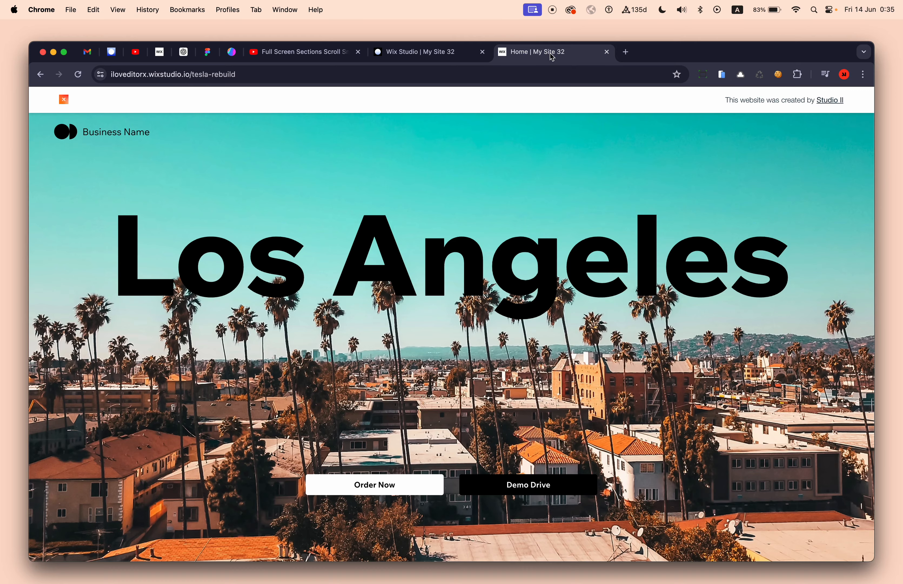
scroll(554, 258, down, 5)
scroll(556, 273, down, 5)
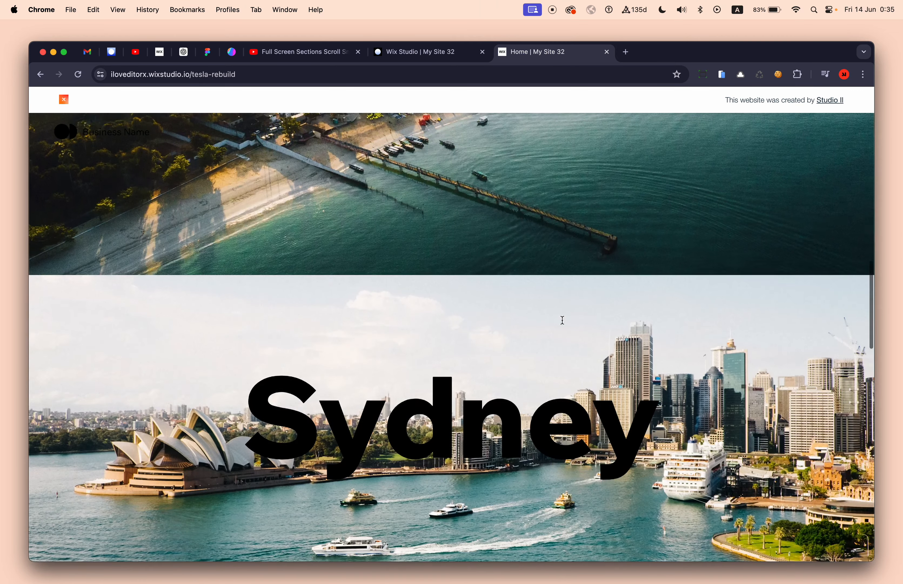
scroll(563, 320, up, 10)
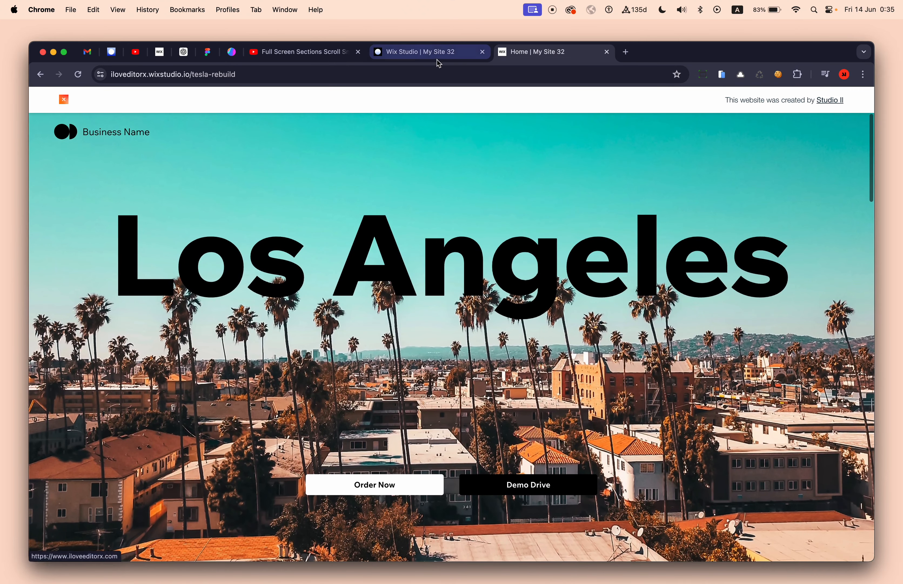
click(438, 57)
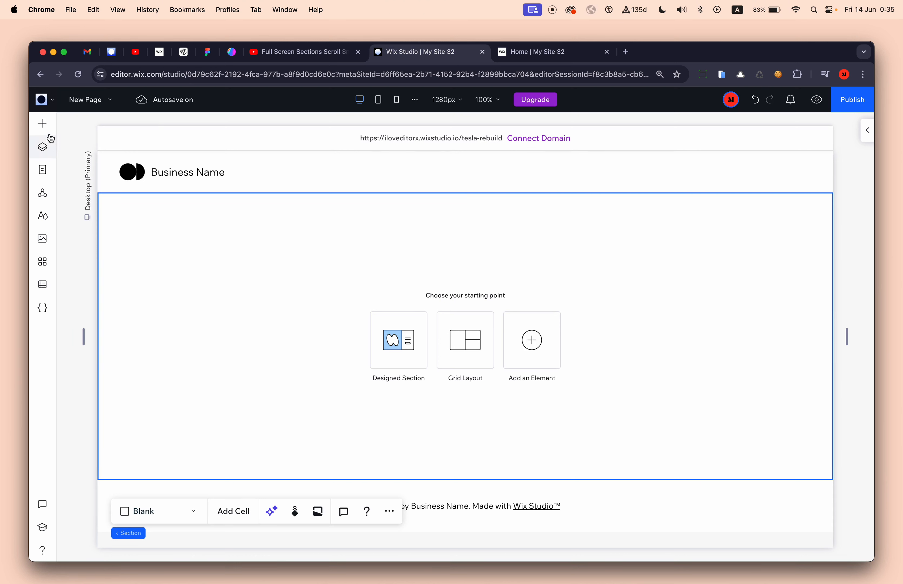
Step: Add a container near the middle of the blank section
click(42, 123)
click(82, 132)
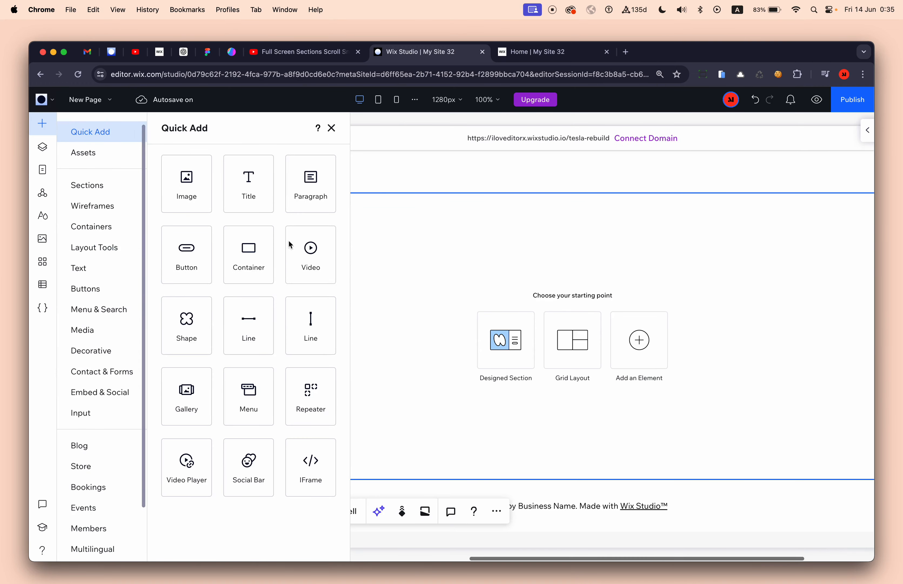
drag(246, 251, 451, 273)
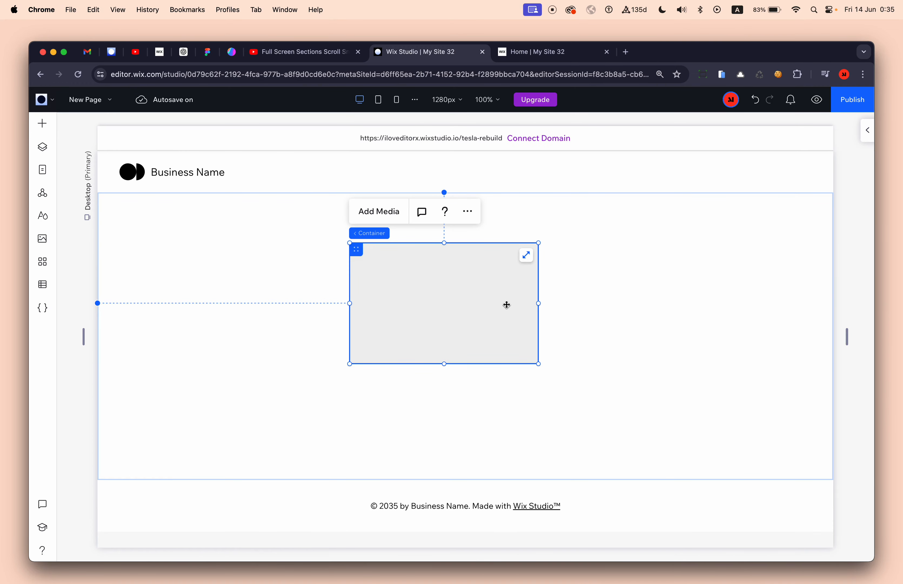
Step: Set the editor's sizing preference to Always Show Advanced
click(42, 100)
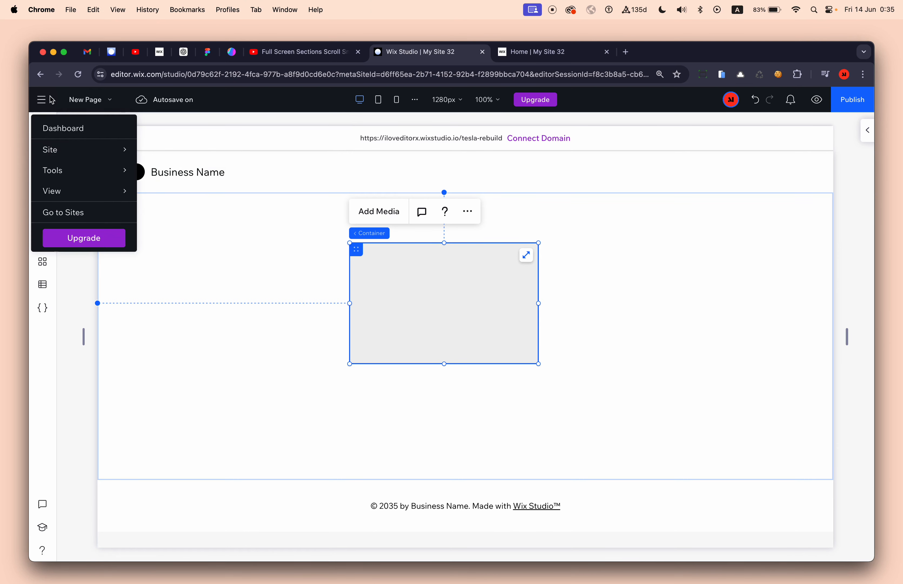
mouse_move(111, 175)
mouse_move(208, 282)
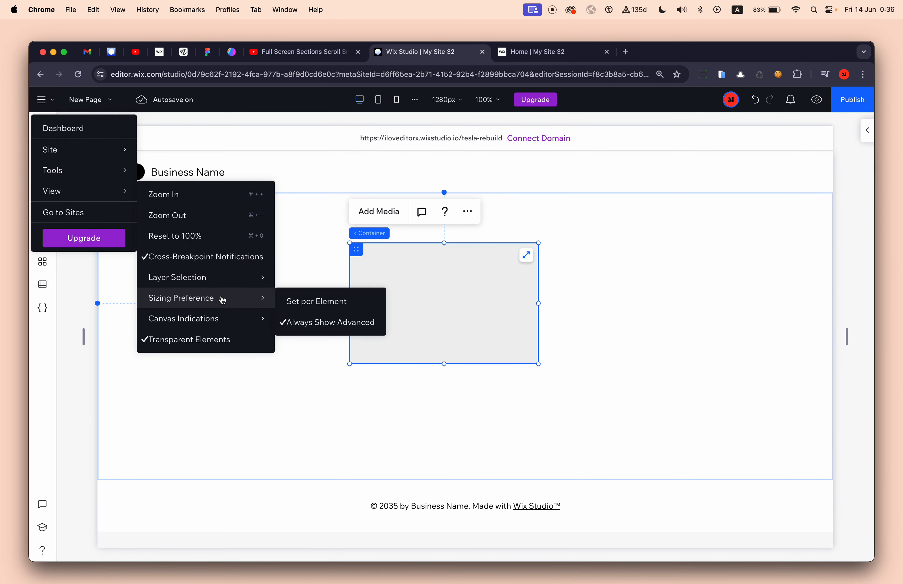
click(319, 327)
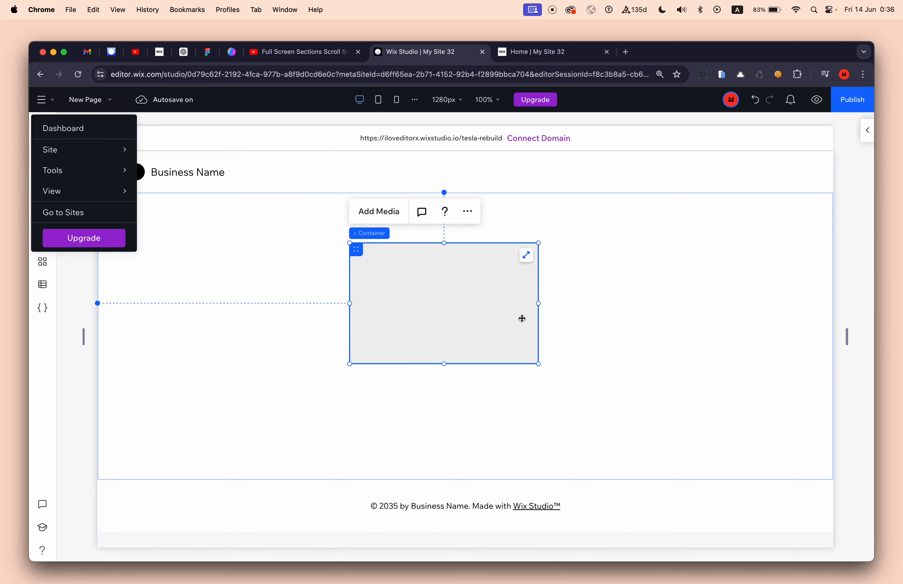
click(647, 292)
click(498, 303)
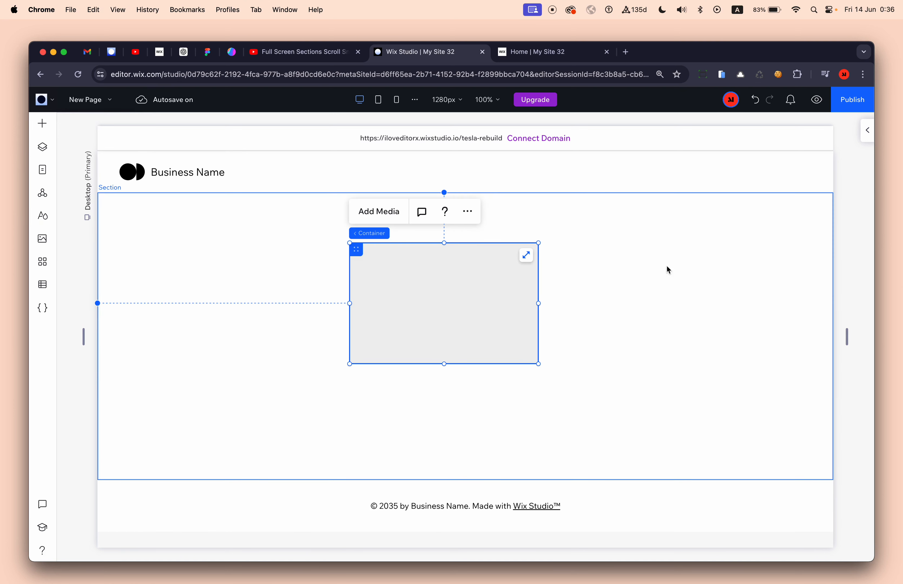
Step: Reopen the inspector, review how the city sections scroll on the published site, and return to the Wix Studio editor
click(864, 133)
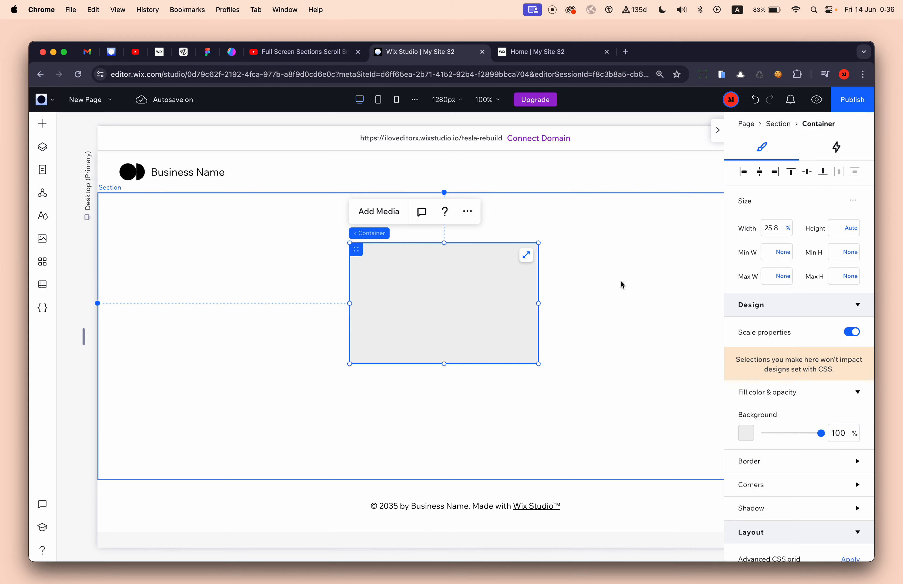
click(565, 62)
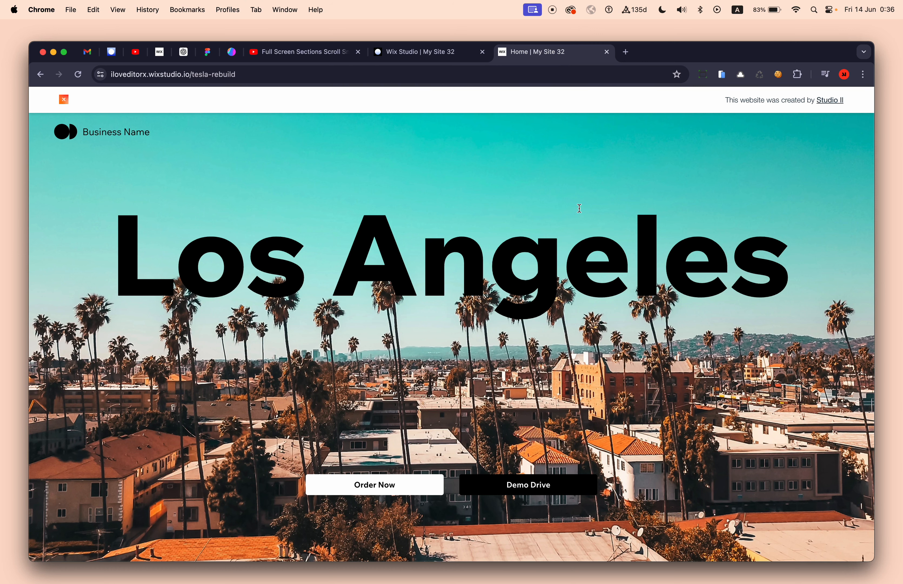
scroll(580, 208, down, 1)
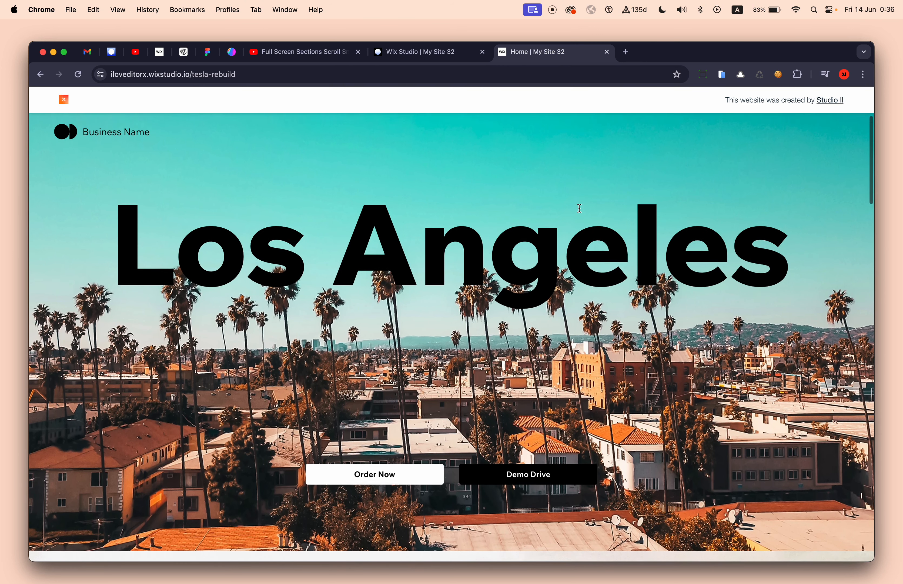
scroll(579, 208, down, 3)
scroll(580, 209, up, 3)
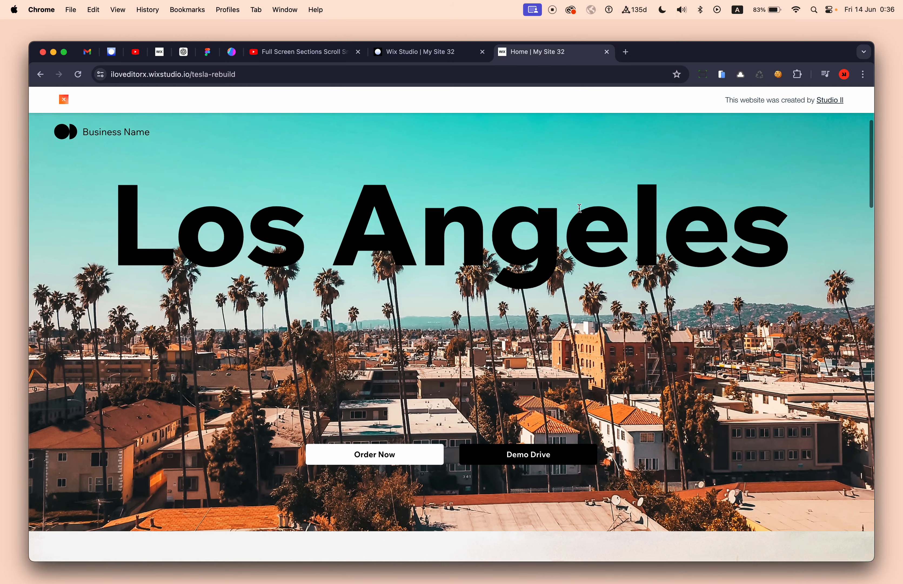
scroll(579, 208, down, 3)
scroll(579, 209, up, 1)
scroll(579, 208, up, 2)
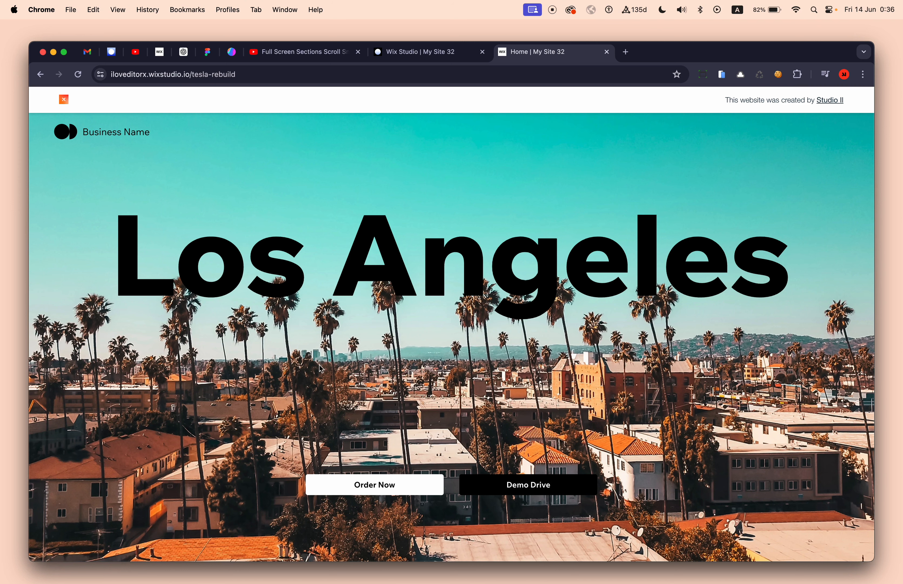
click(419, 53)
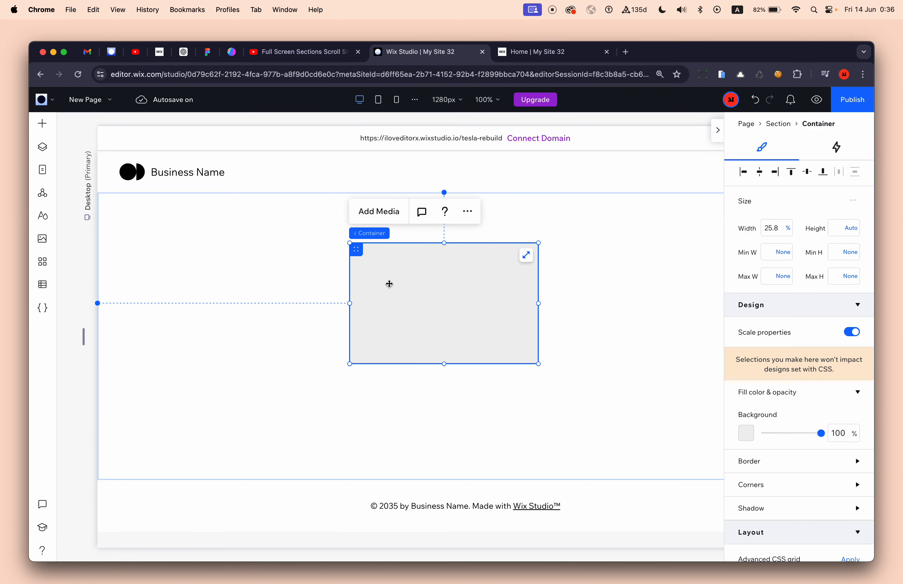
Step: Set the selected container's height to 100 vh (viewport height)
click(852, 230)
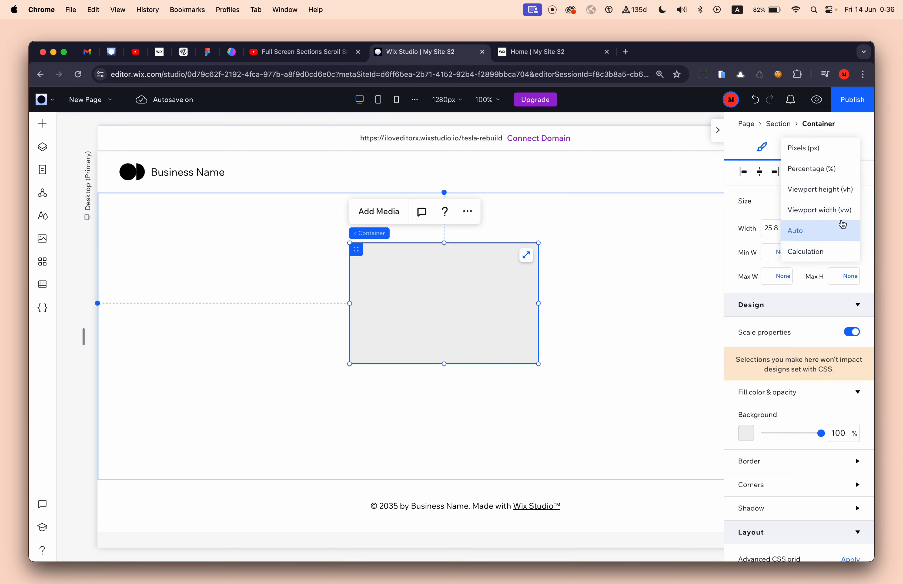
click(837, 189)
click(837, 229)
text(100)
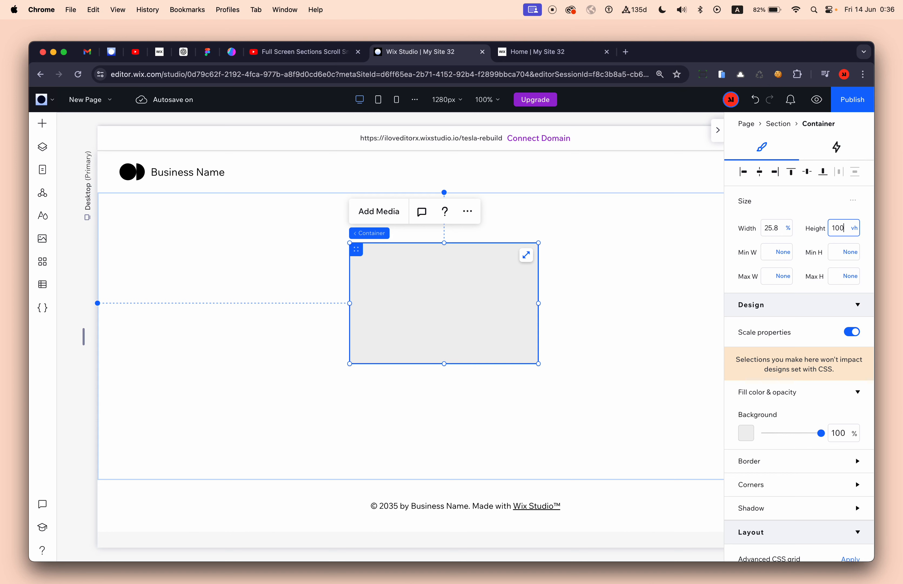
key(Return)
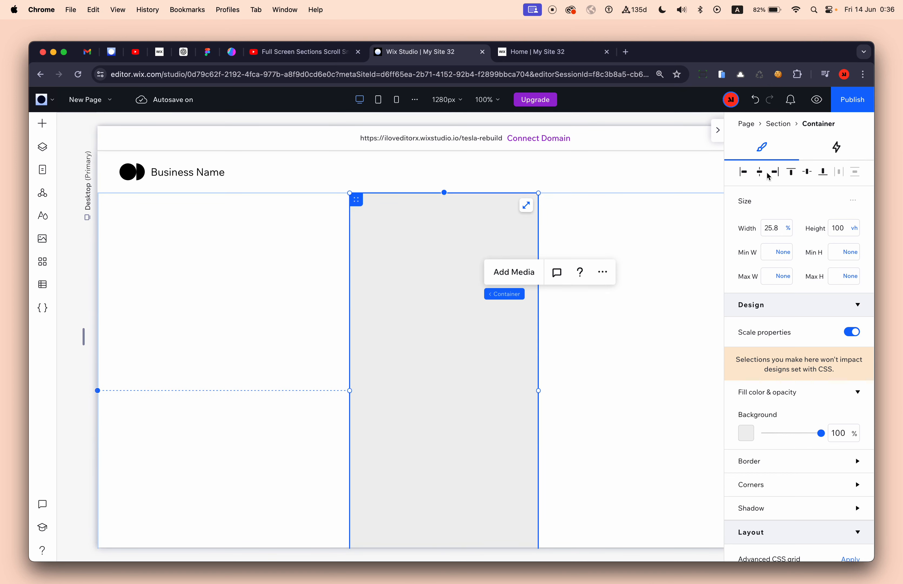
Step: Align the container to the left edge of its section and reselect it
click(743, 172)
click(613, 337)
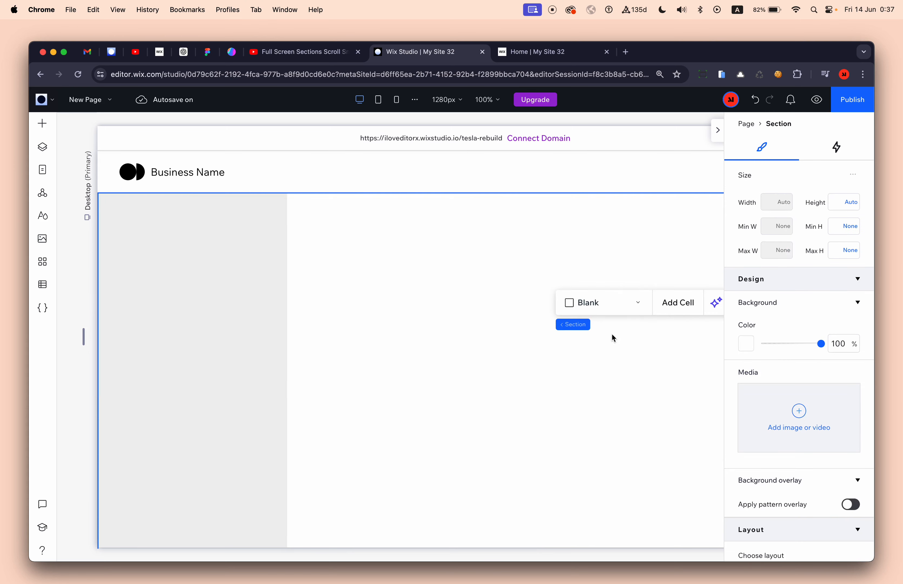
click(248, 381)
scroll(385, 380, down, 3)
scroll(385, 382, up, 2)
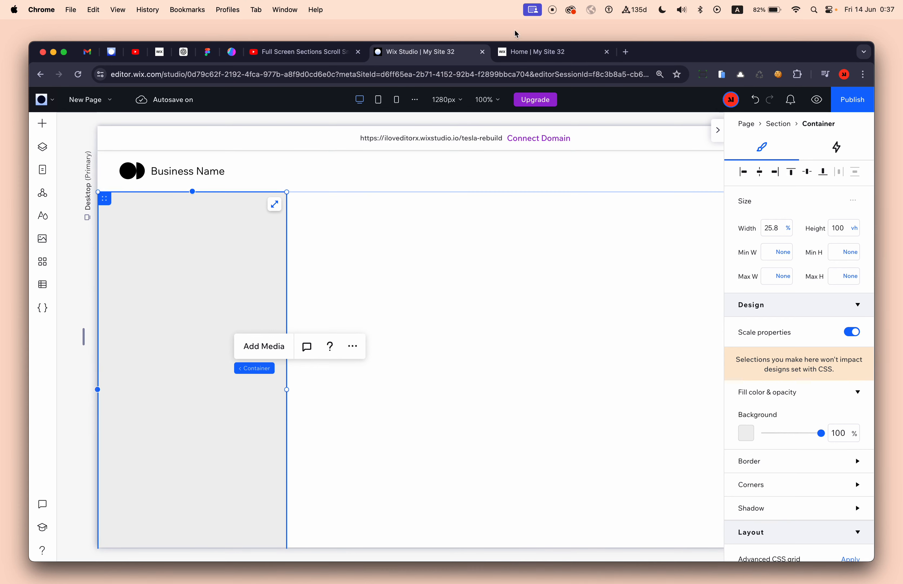
Step: Compare the tall container with the full-screen section on the published site, ending back in the Wix Studio editor
click(527, 53)
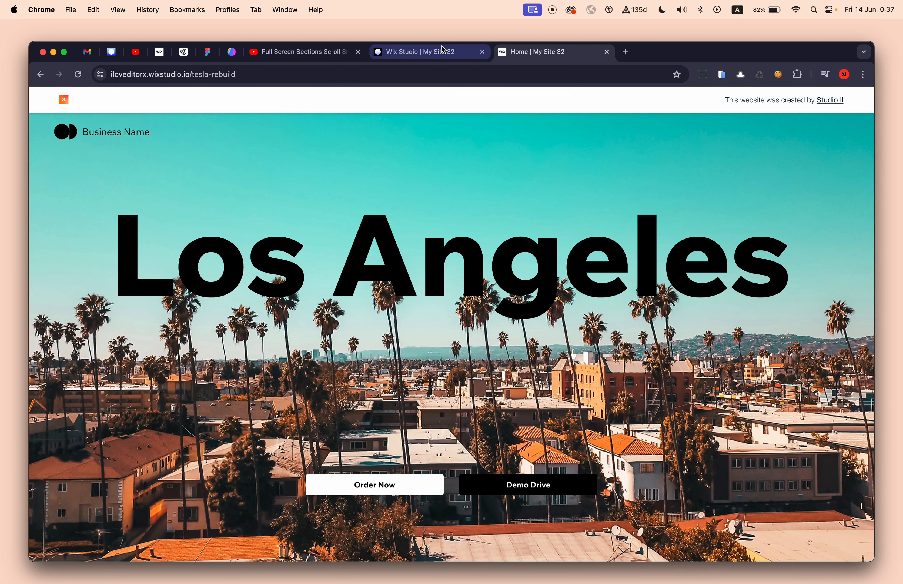
click(433, 52)
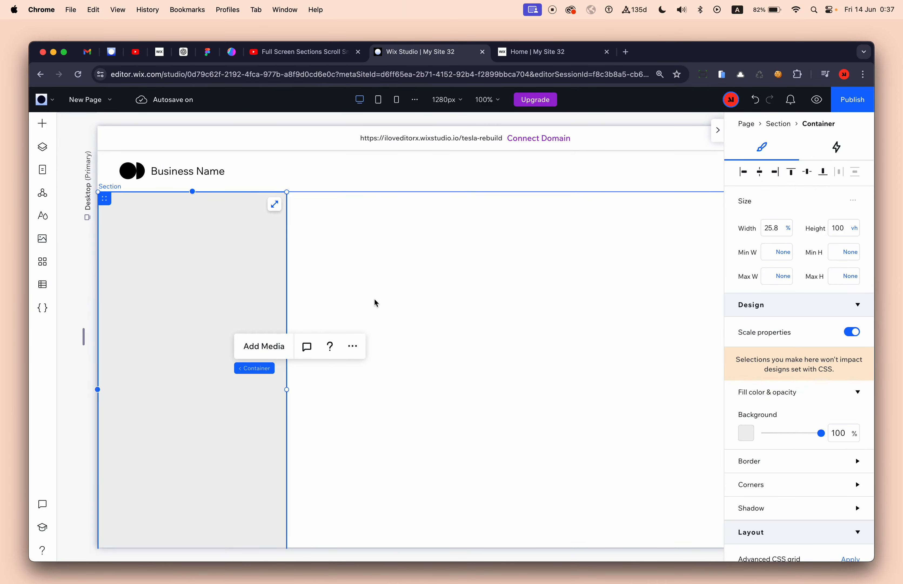
scroll(375, 302, down, 1)
scroll(532, 325, up, 1)
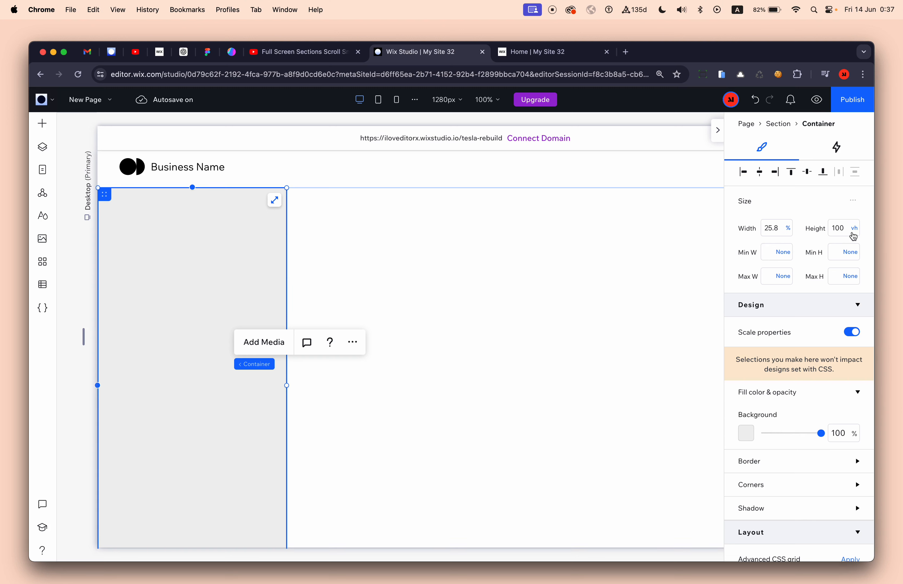
click(851, 254)
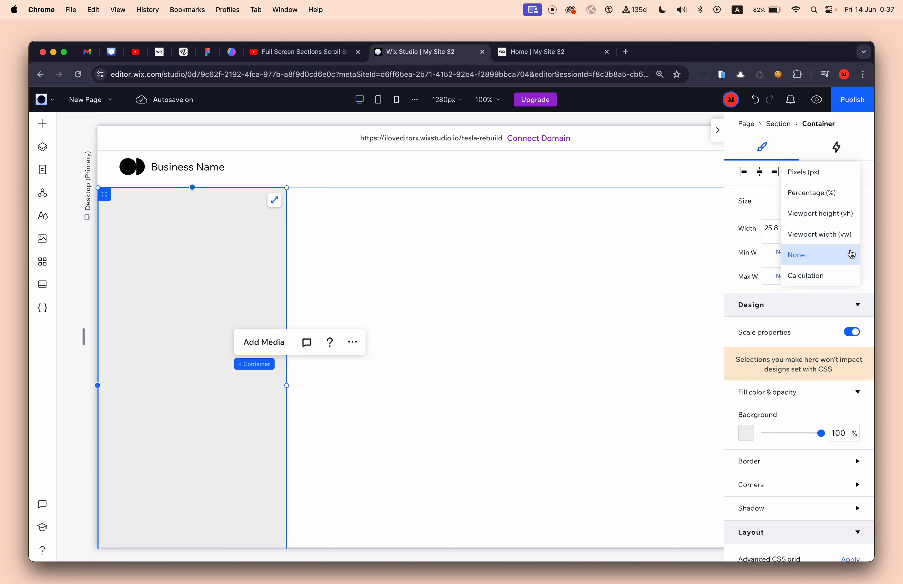
click(848, 276)
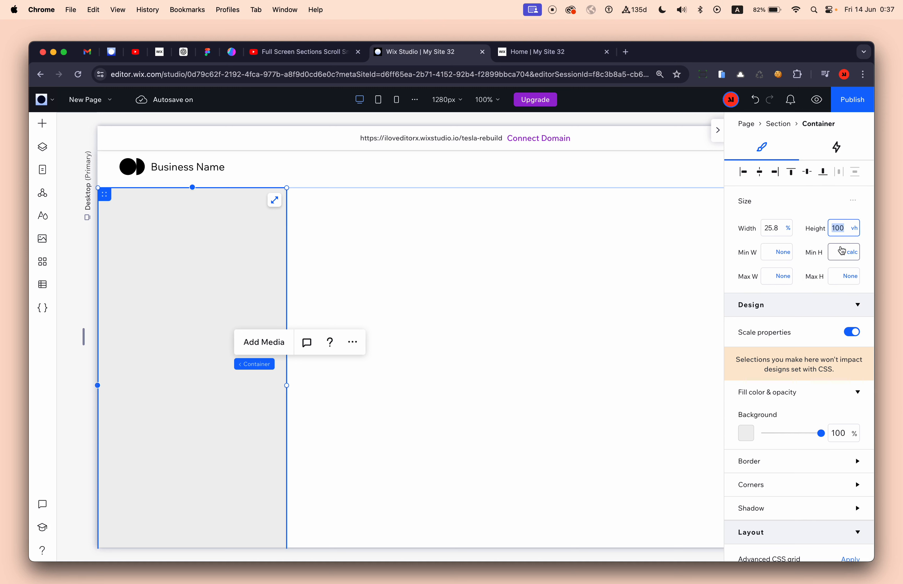
click(855, 231)
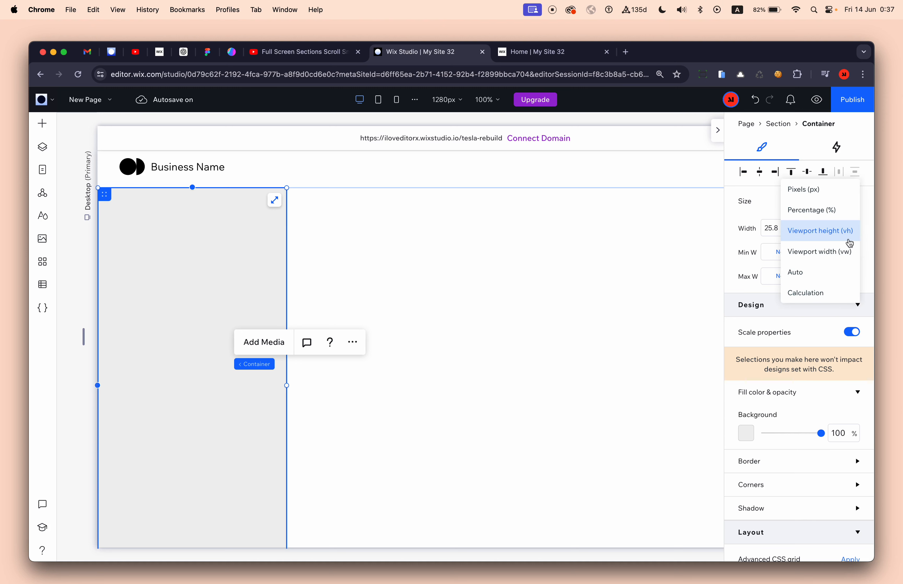
click(830, 270)
click(837, 255)
key(Left)
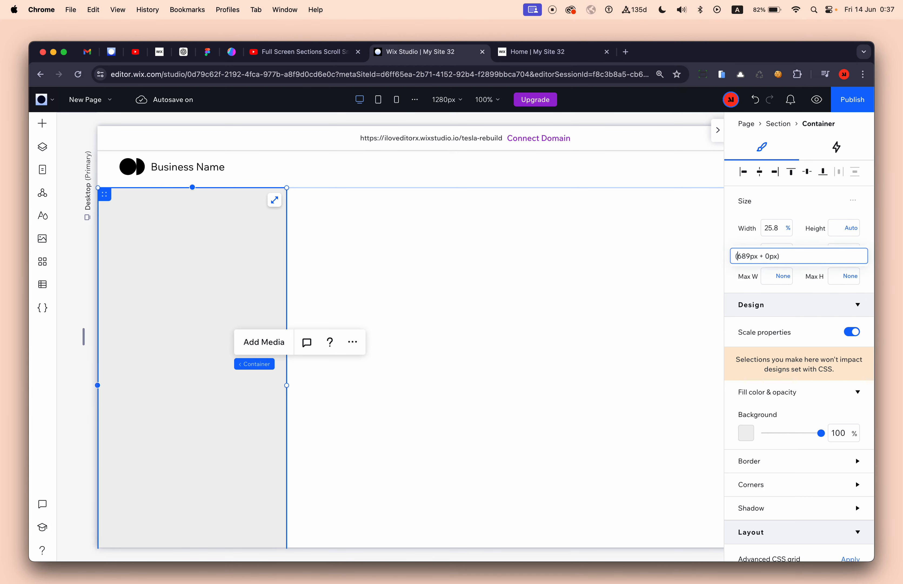
click(750, 246)
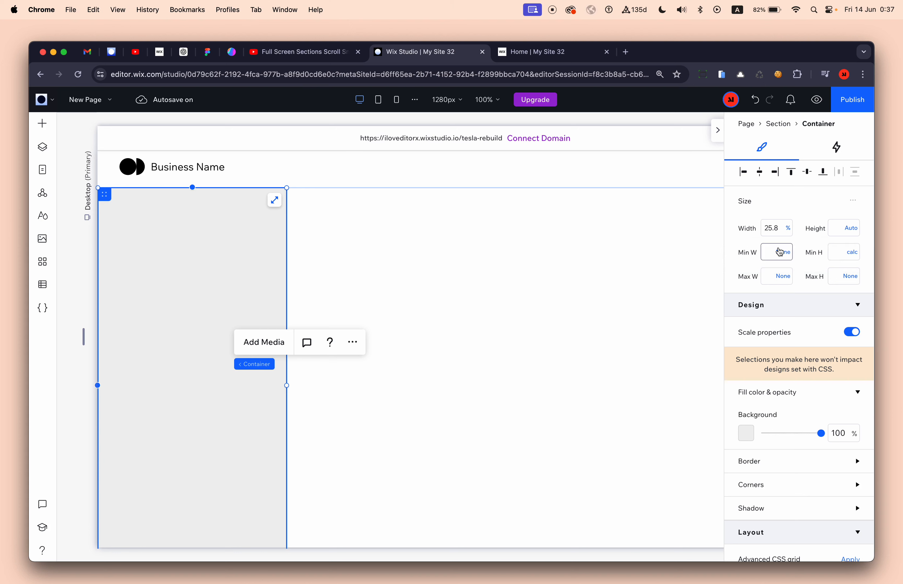
click(852, 252)
click(831, 237)
Step: Set the container's height to the calculation (100vh - 50px), leaving room for the header
click(838, 230)
click(859, 231)
click(839, 250)
text(100)
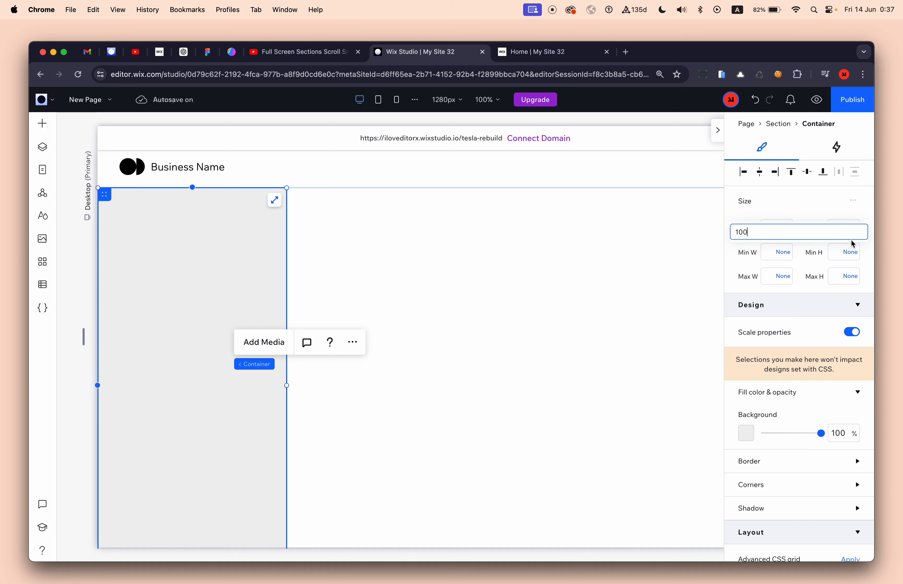
key(Return)
text(()
key(Return)
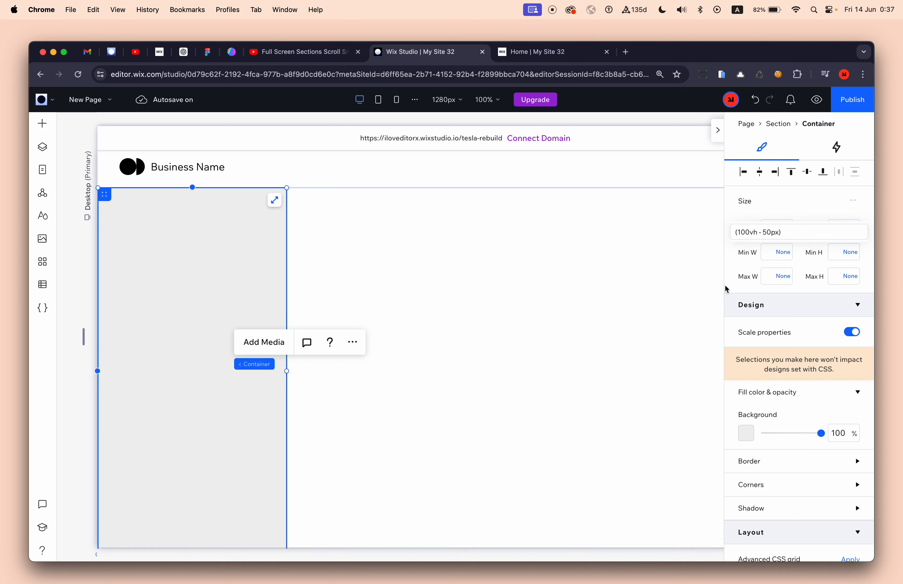
click(807, 288)
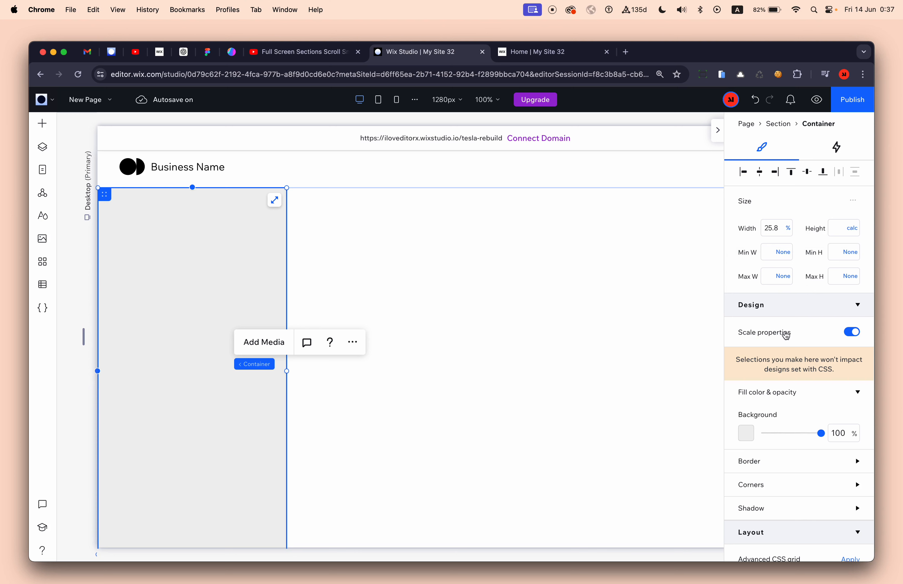
Step: Turn off the container's Scale properties option
scroll(787, 345, down, 3)
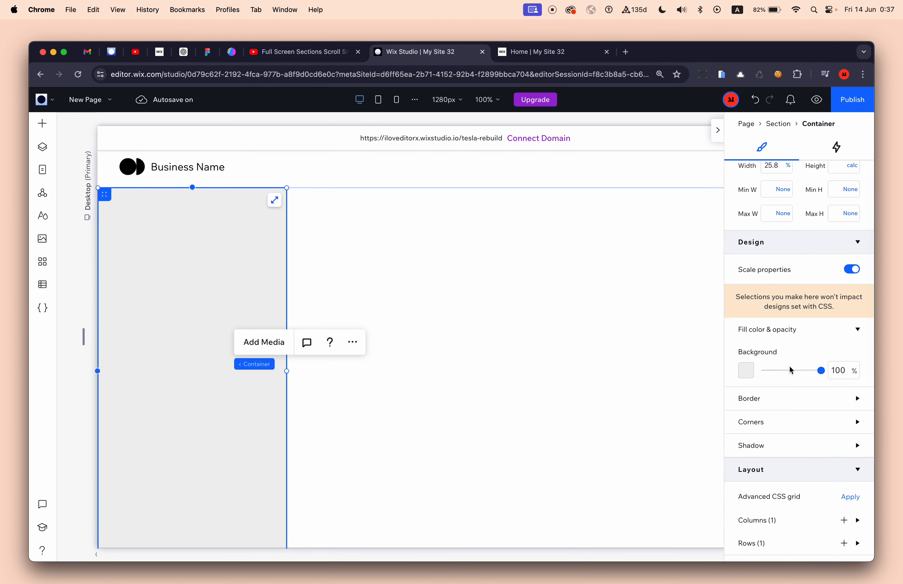
scroll(796, 338, down, 1)
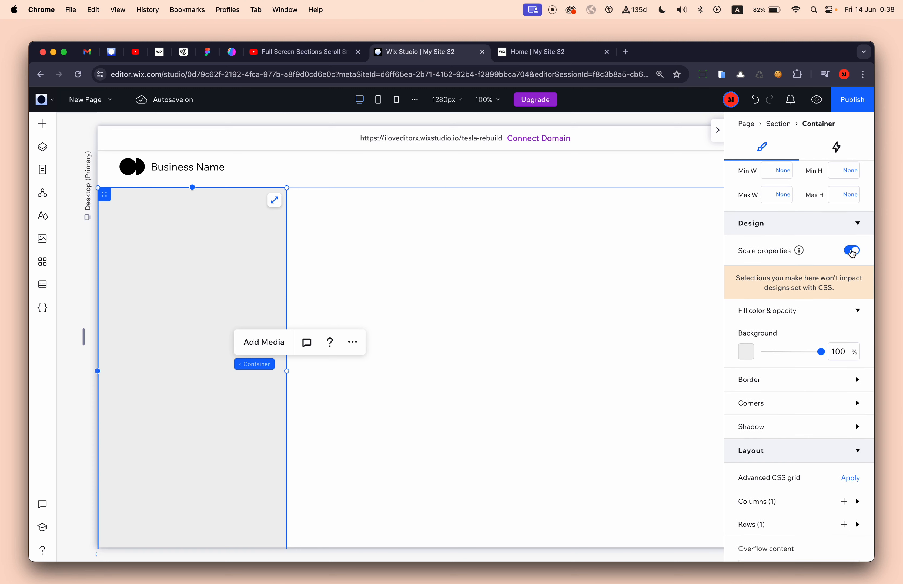
click(852, 252)
Step: Set the container's overflow content to Scroll
scroll(791, 406, down, 5)
scroll(791, 406, down, 5)
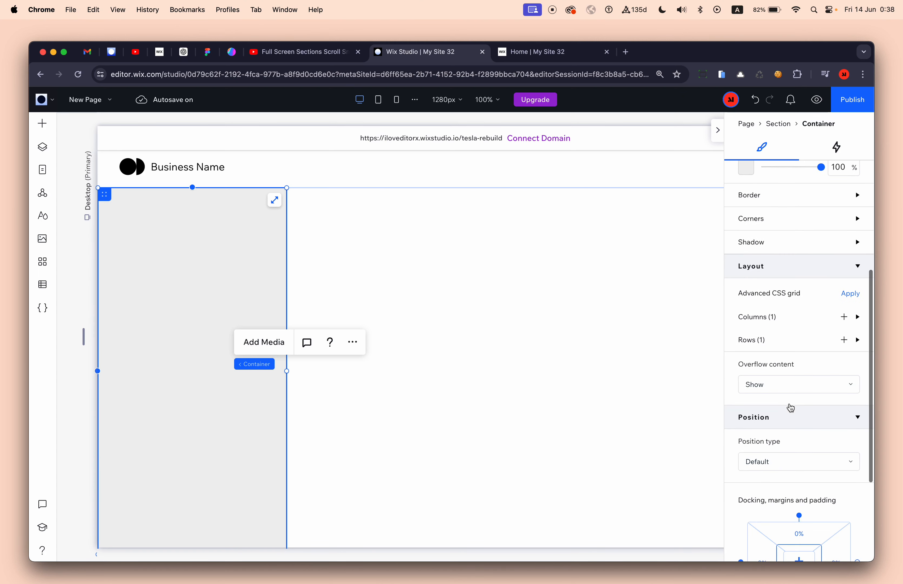
scroll(584, 406, down, 3)
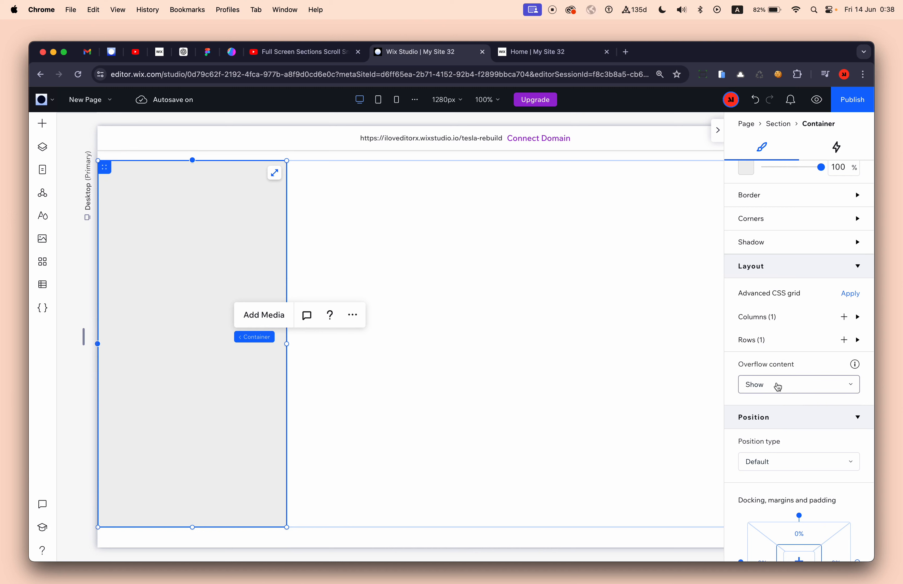
click(778, 387)
click(778, 428)
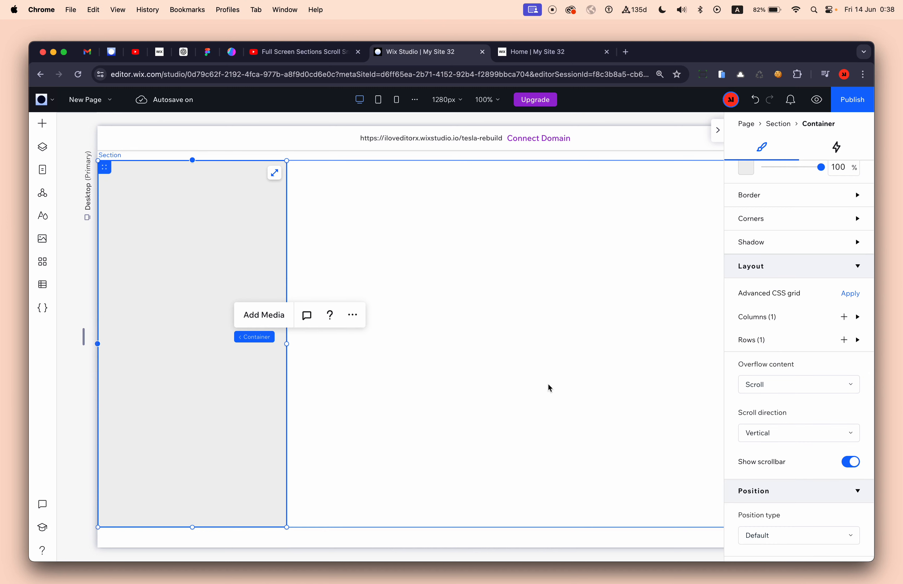
Step: Examine the container's full height between header and footer, then compare it with the scrolling sections on the published site
scroll(564, 418, down, 2)
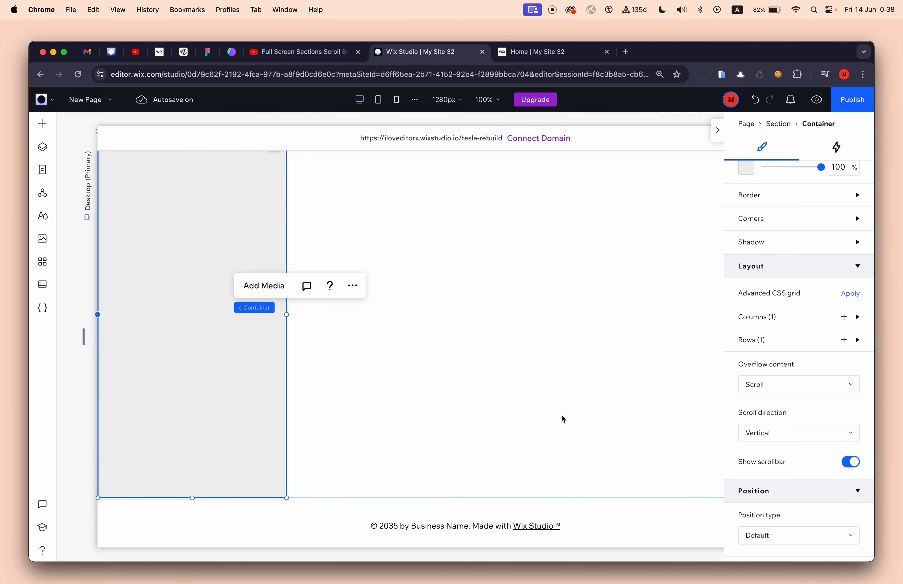
scroll(258, 414, down, 2)
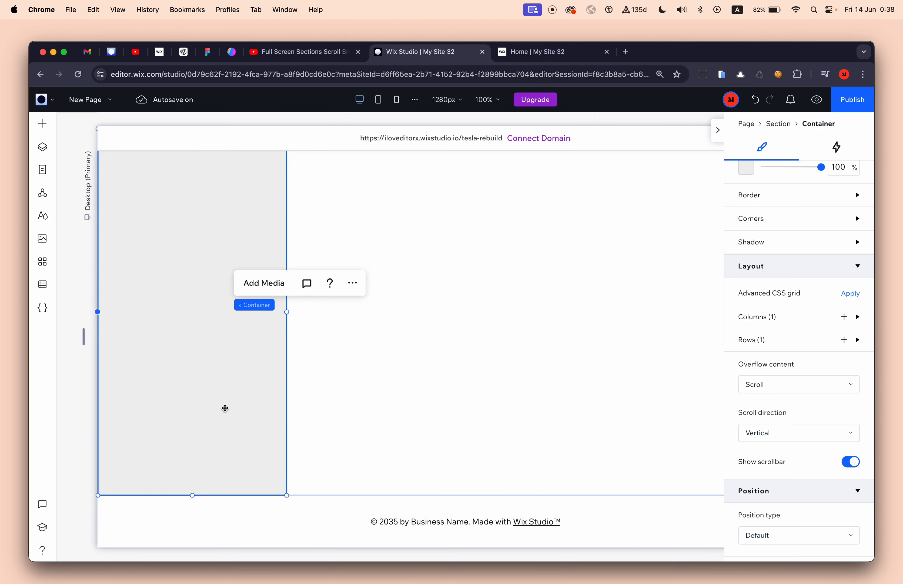
scroll(156, 300, up, 8)
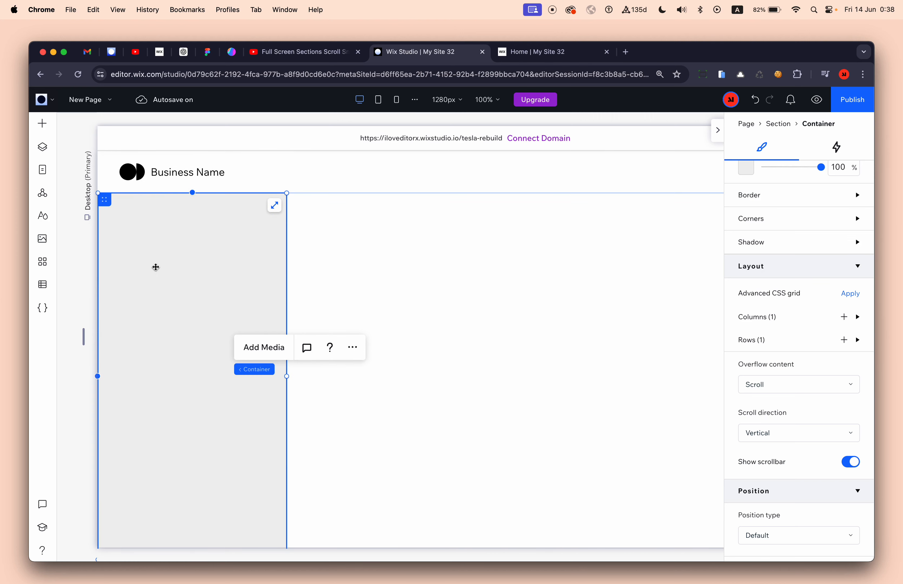
scroll(152, 283, down, 8)
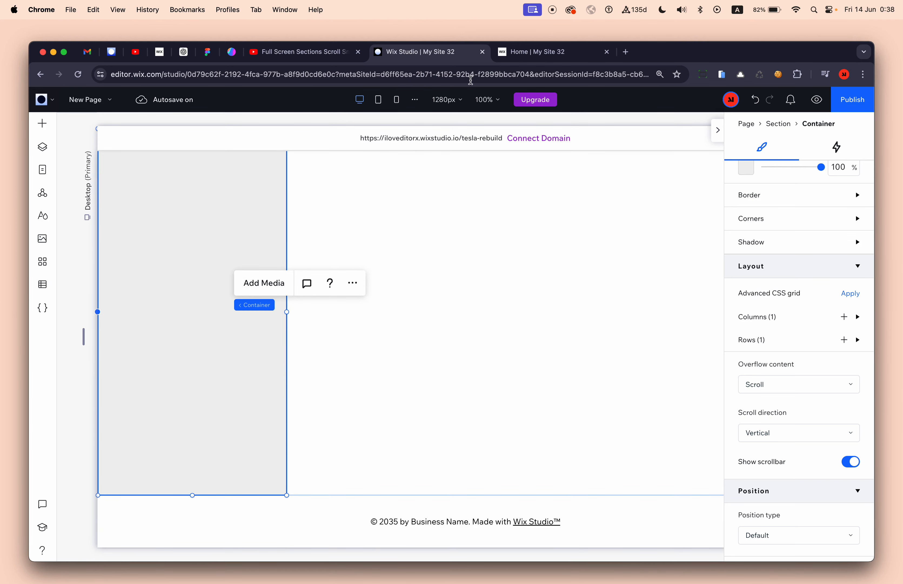
click(520, 53)
scroll(457, 304, down, 5)
scroll(449, 361, up, 5)
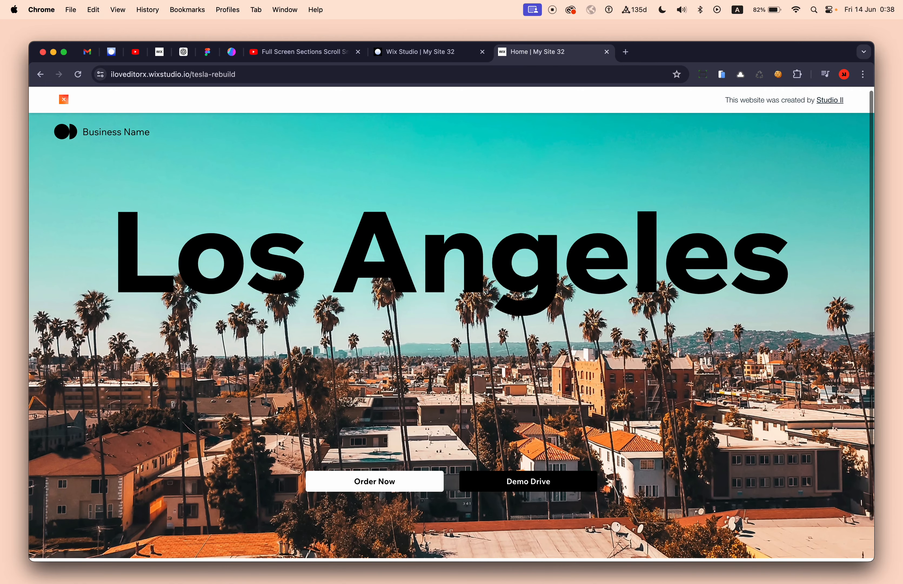
scroll(456, 446, down, 3)
scroll(439, 509, up, 3)
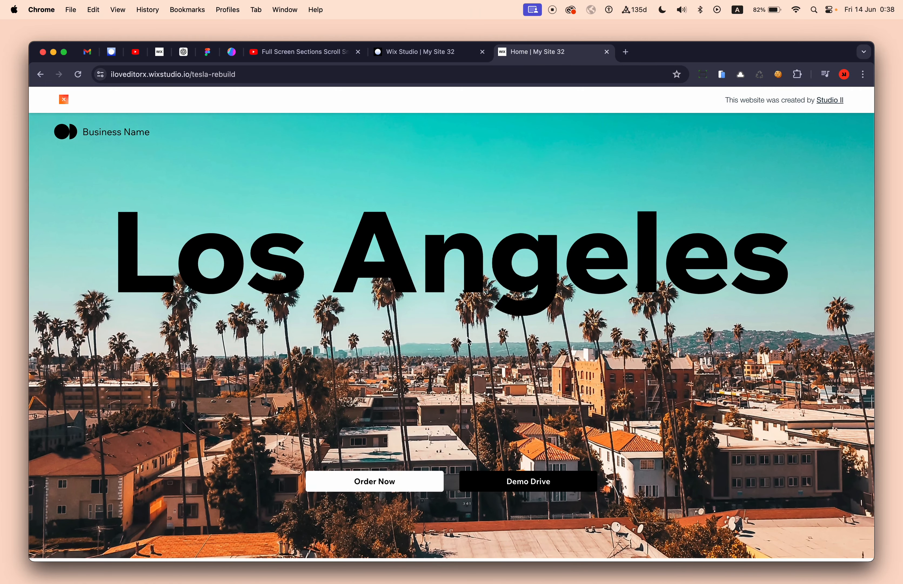
Step: Return to the Wix Studio editor and widen the container from its right edge to cover more than half of the section
click(424, 57)
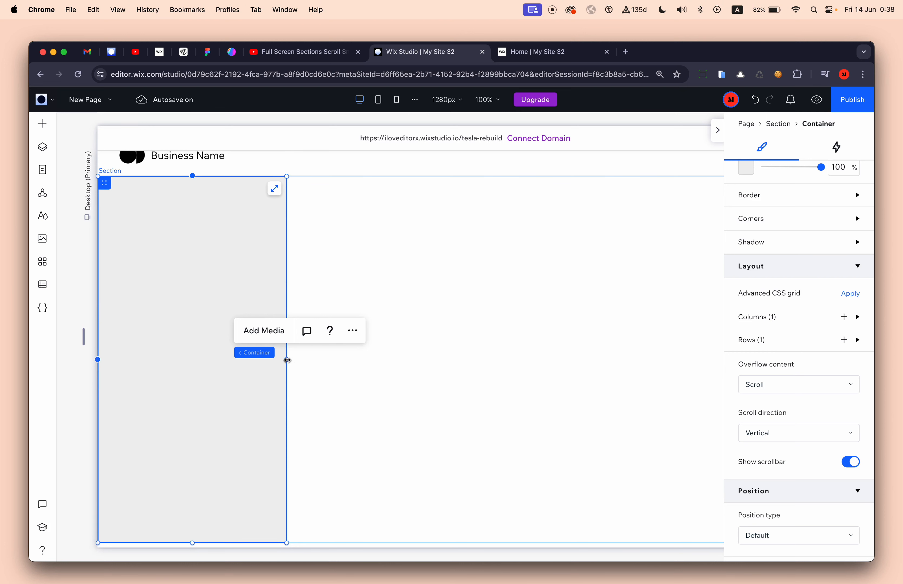
drag(287, 360, 533, 376)
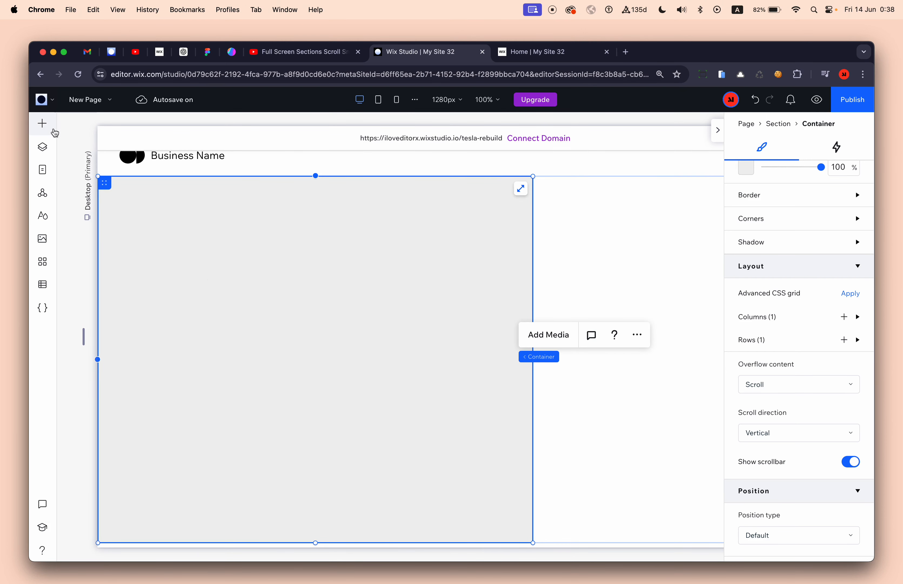
Step: Add a four-circle basic shape inside the scrolling container and set its top margin to 120%
click(42, 124)
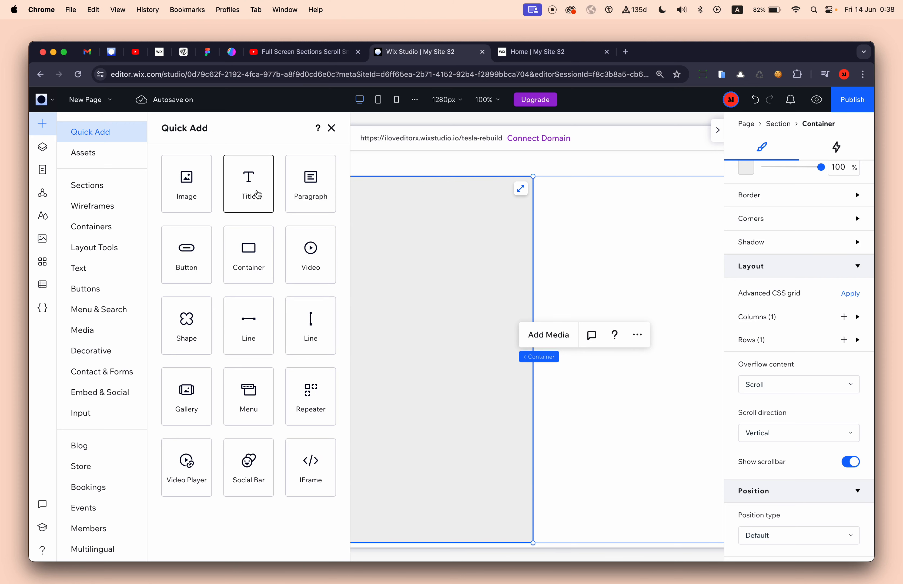
drag(186, 325, 345, 434)
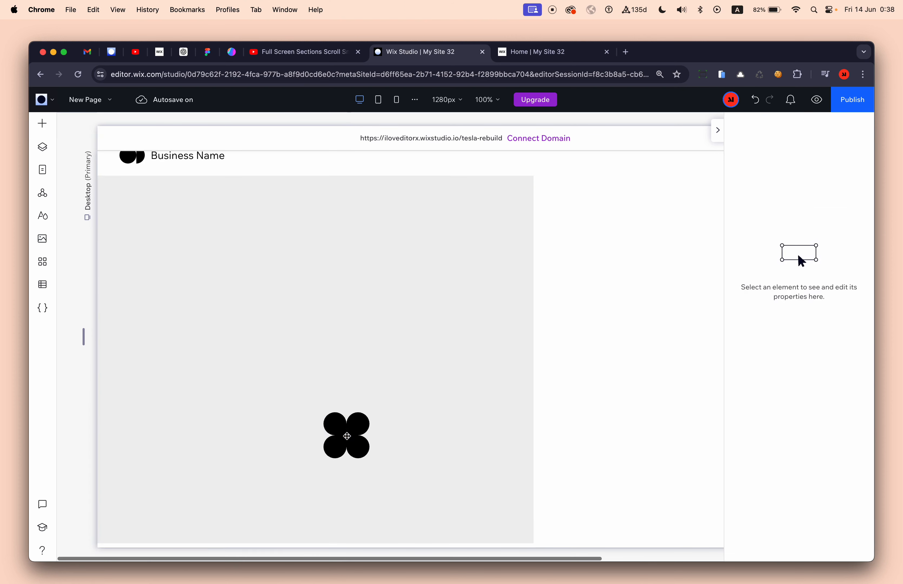
scroll(756, 381, down, 5)
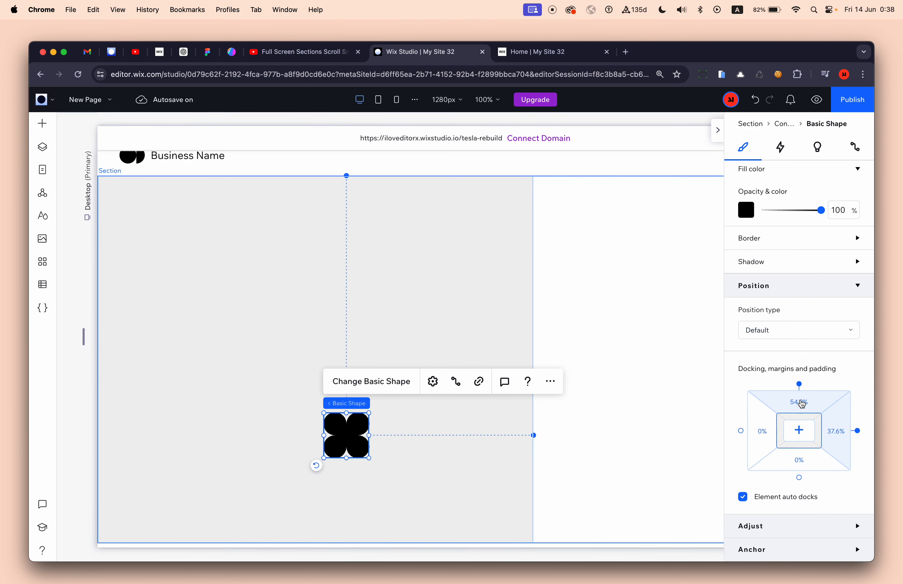
click(803, 406)
text(120)
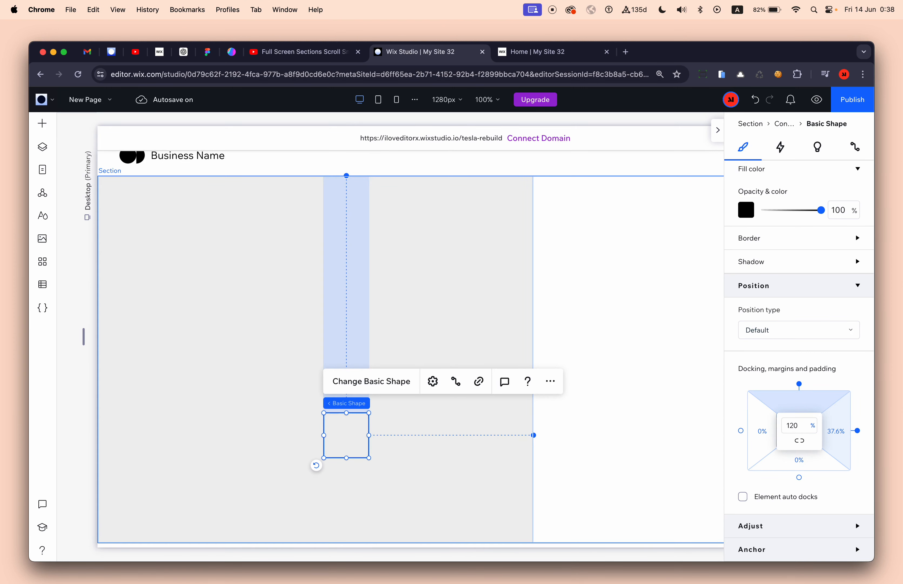
key(Return)
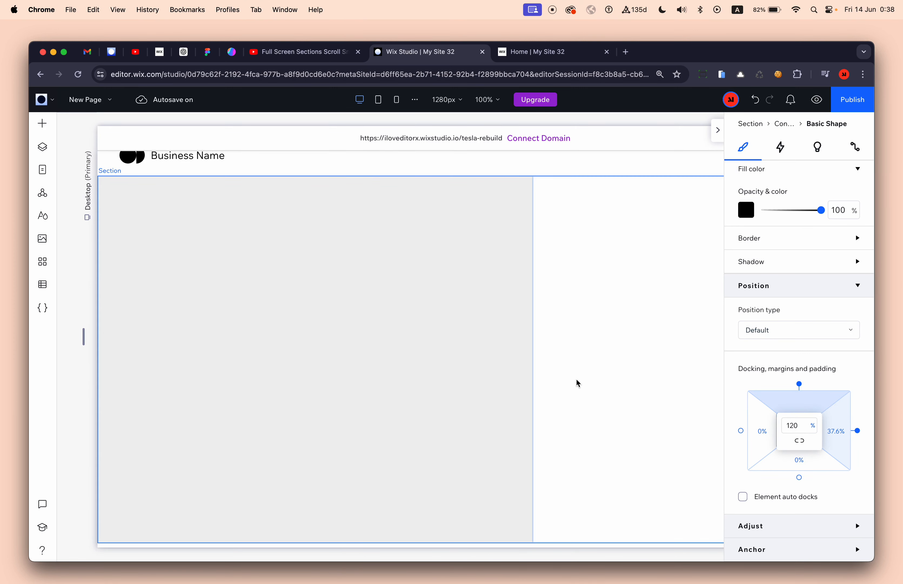
Step: Test scrolling inside the container down to the basic shape and back, and delete the shape
scroll(578, 383, down, 2)
scroll(437, 400, down, 5)
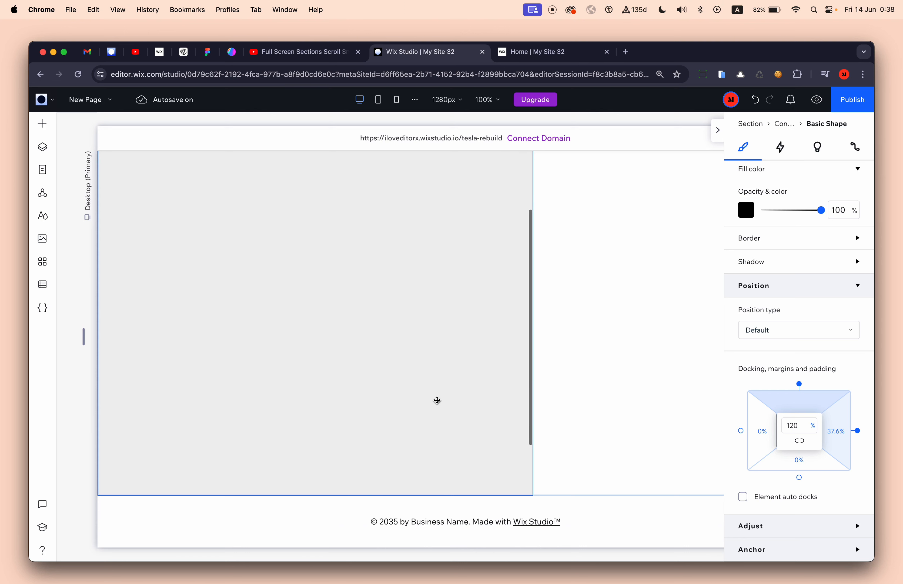
scroll(437, 400, up, 6)
scroll(437, 400, down, 6)
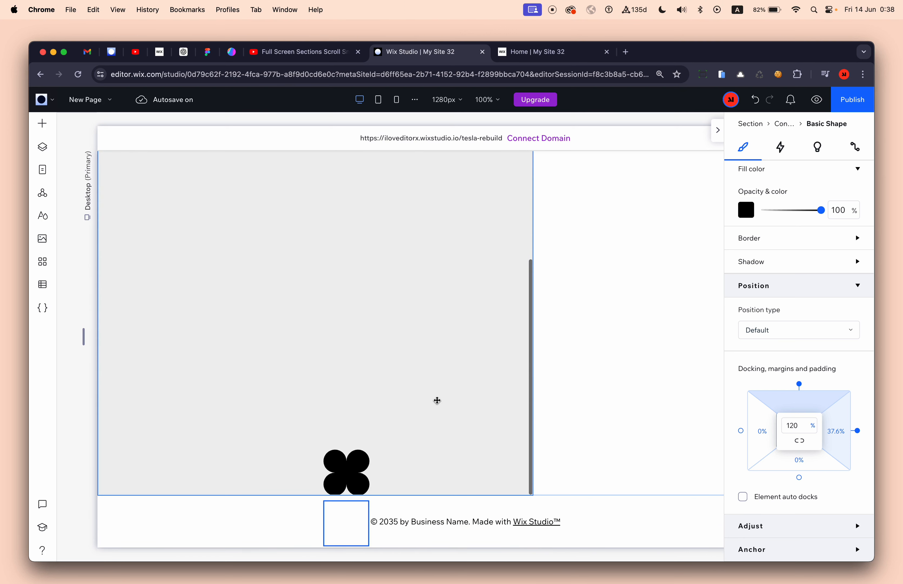
key(Delete)
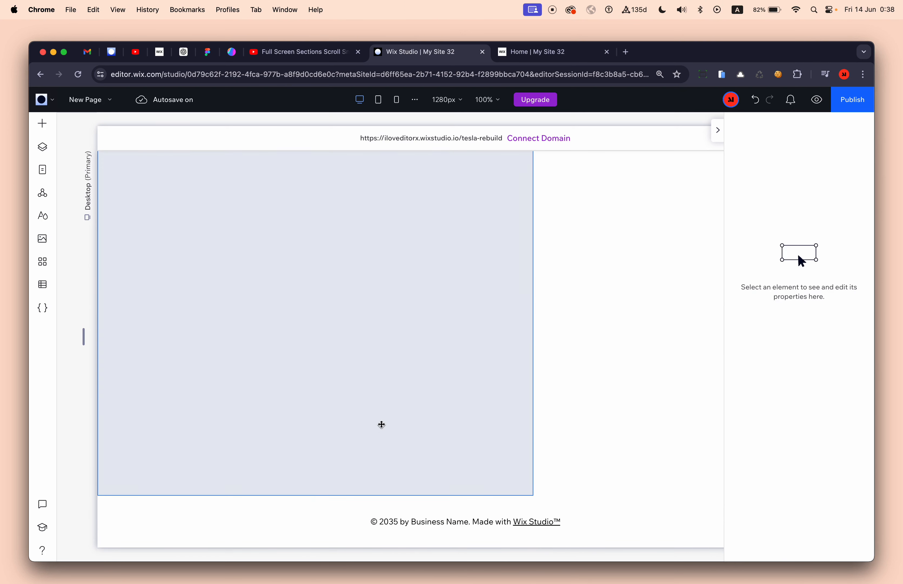
Step: Set the container's overflow content to Show
click(381, 424)
scroll(527, 345, up, 2)
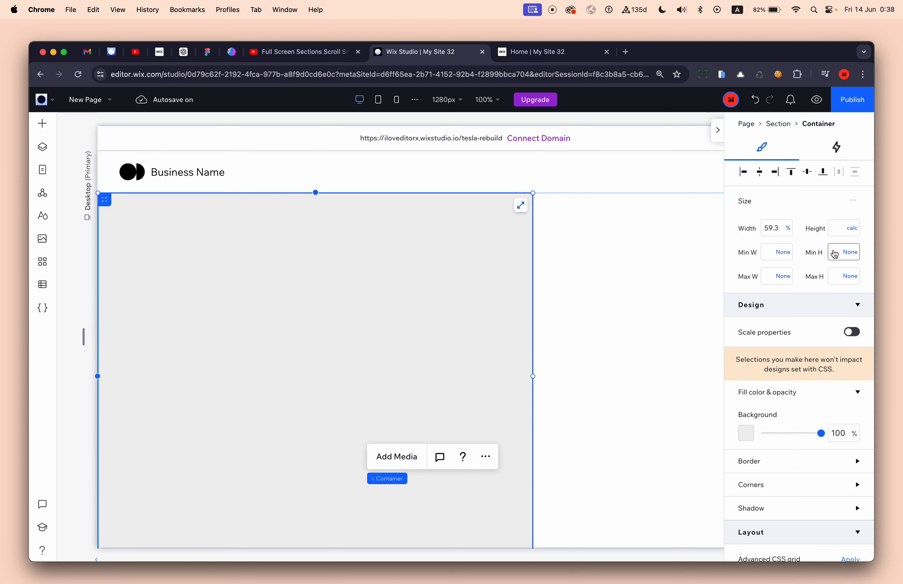
scroll(781, 359, down, 2)
scroll(781, 358, down, 10)
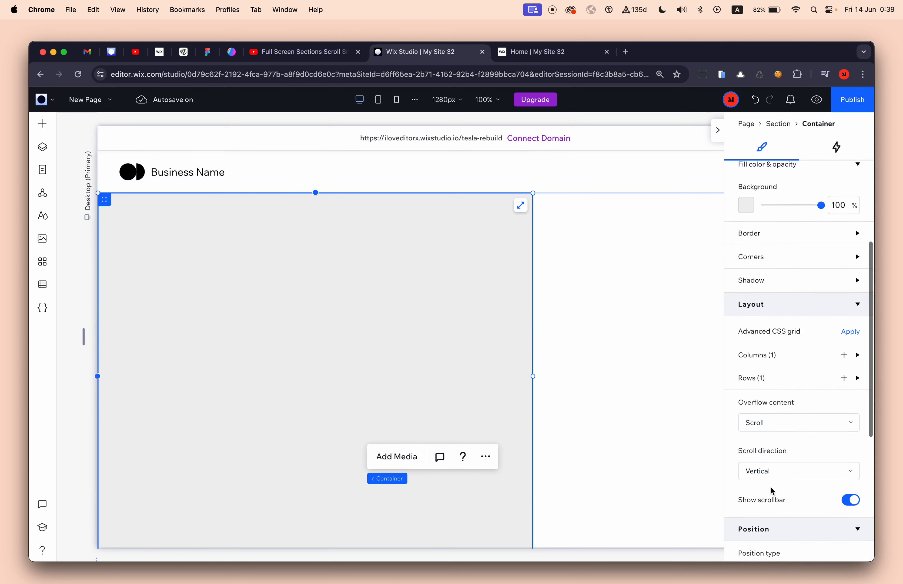
click(792, 391)
click(785, 343)
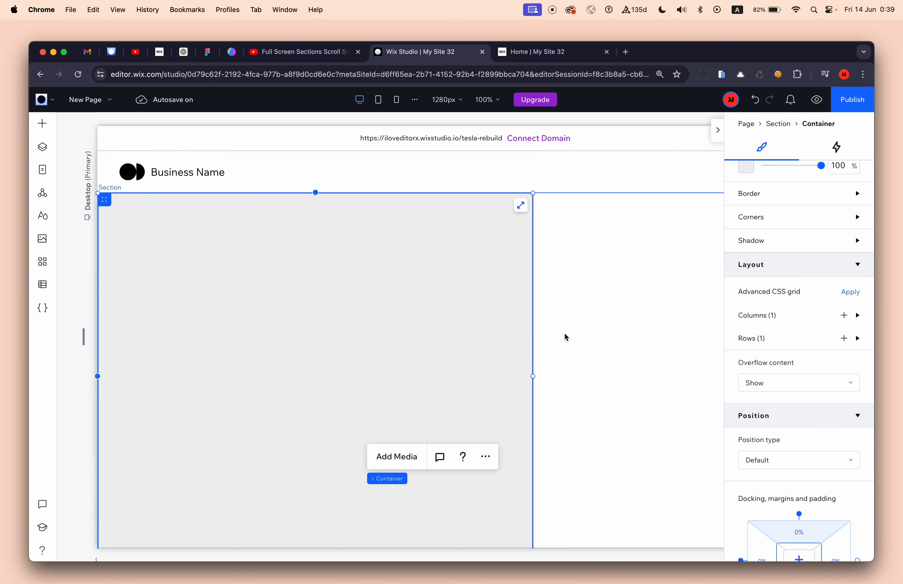
Step: Set the container's width to 100%
scroll(825, 288, up, 5)
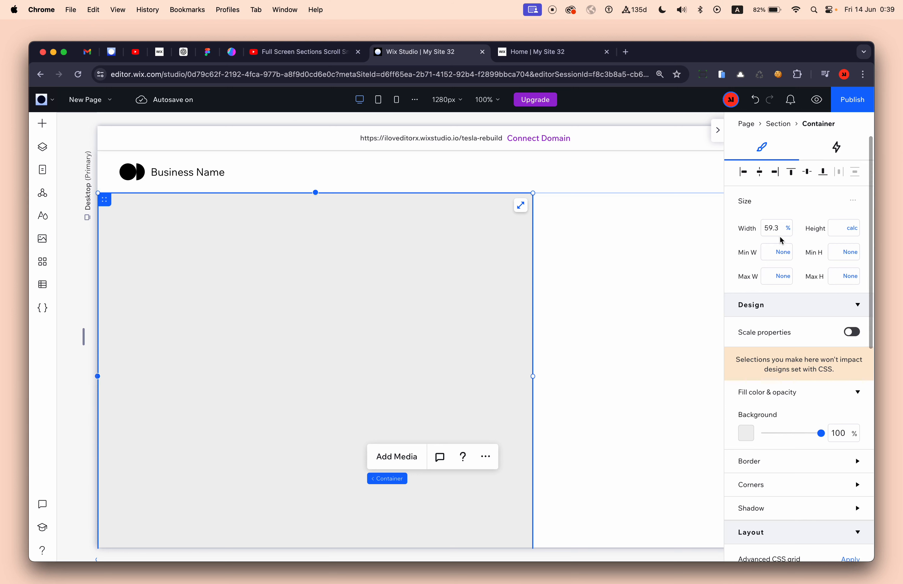
click(778, 229)
text(100)
key(Return)
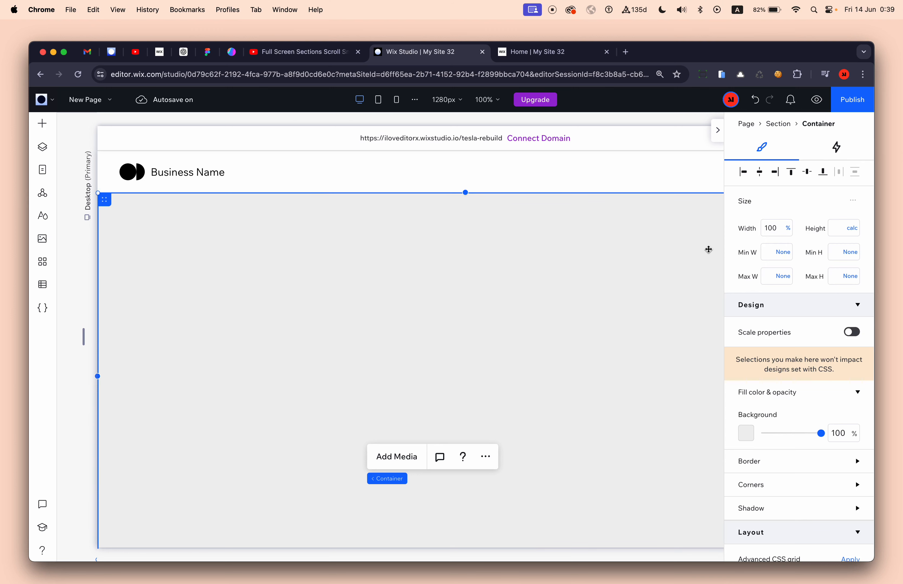
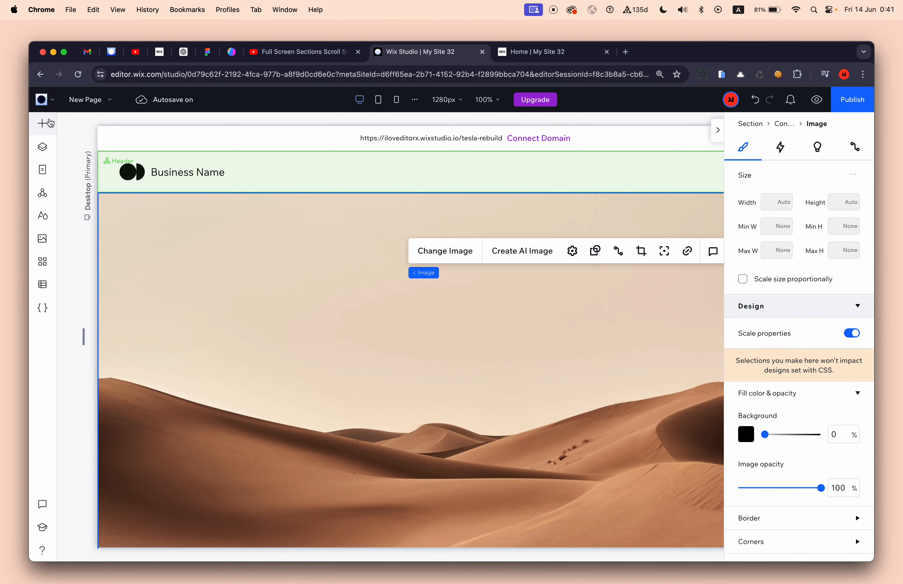
Step: Add a title over the desert image with the text "A Big Title"
click(43, 123)
drag(248, 181, 376, 304)
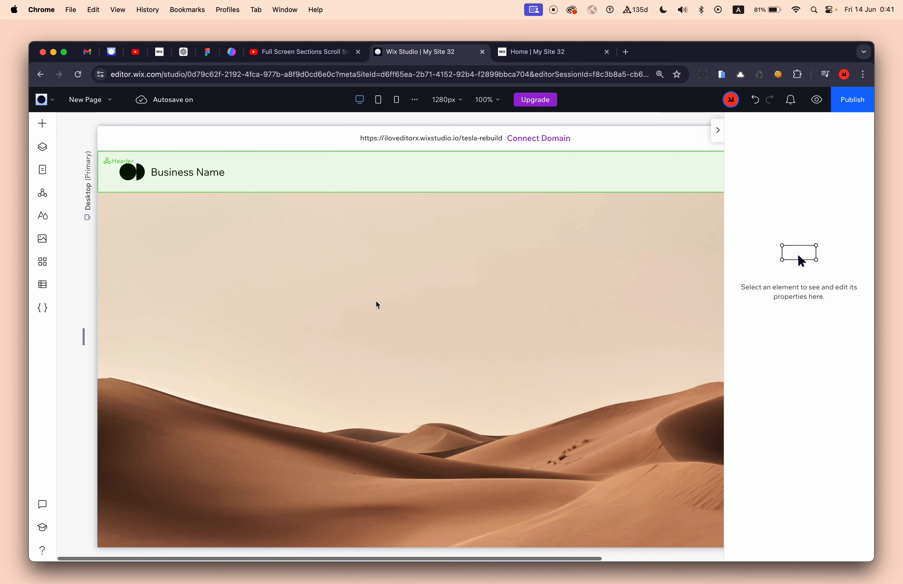
drag(313, 289, 377, 288)
text(A B)
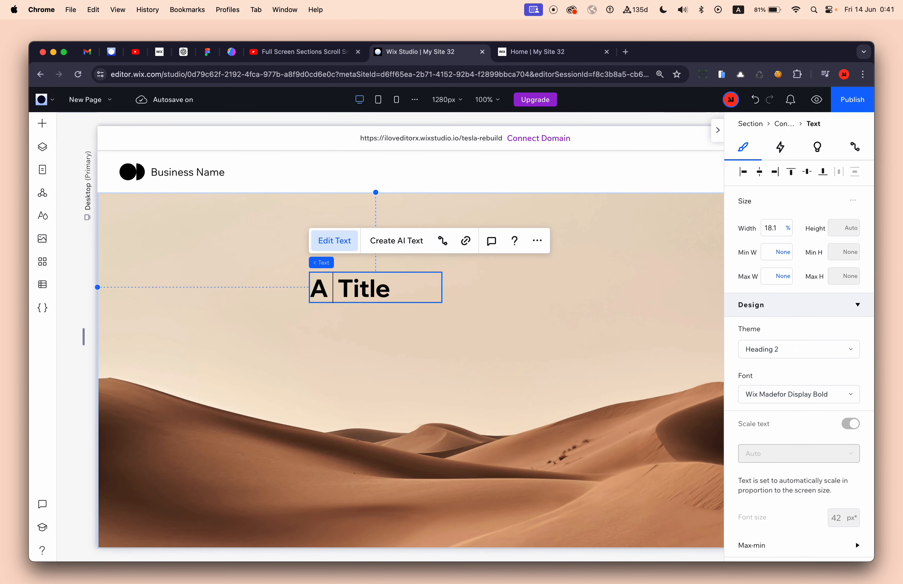
text(ig)
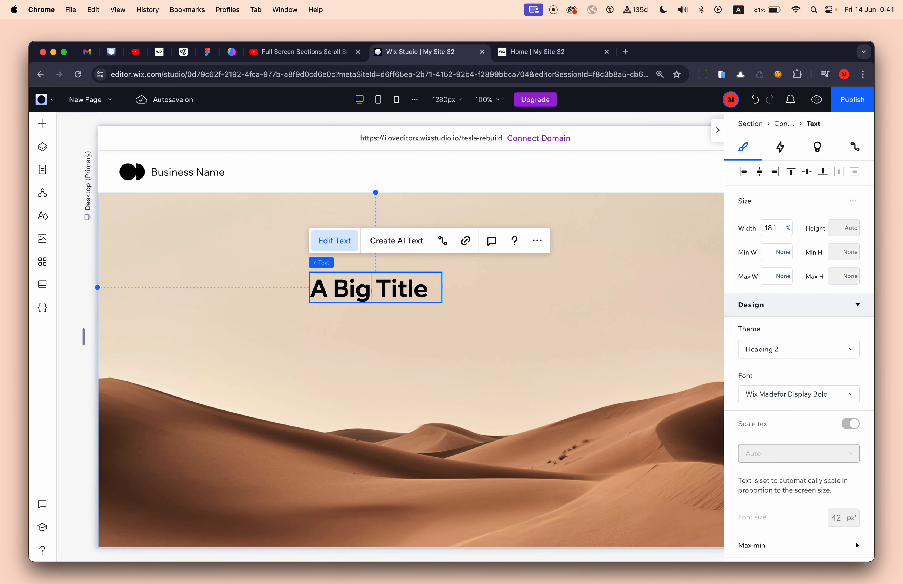
click(579, 296)
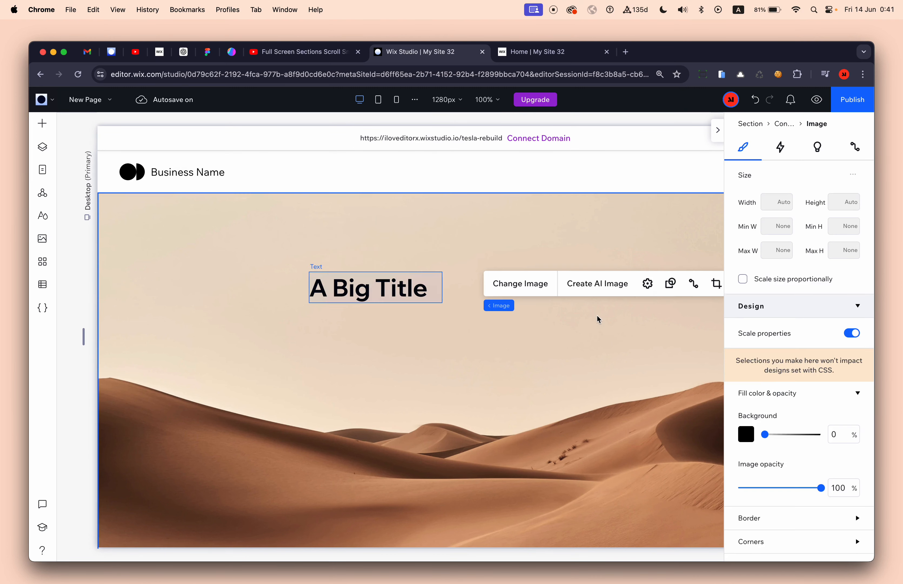
Step: Center-align the title's text and enlarge the title from its corner to a font size of about 170 px
click(401, 285)
scroll(782, 379, down, 8)
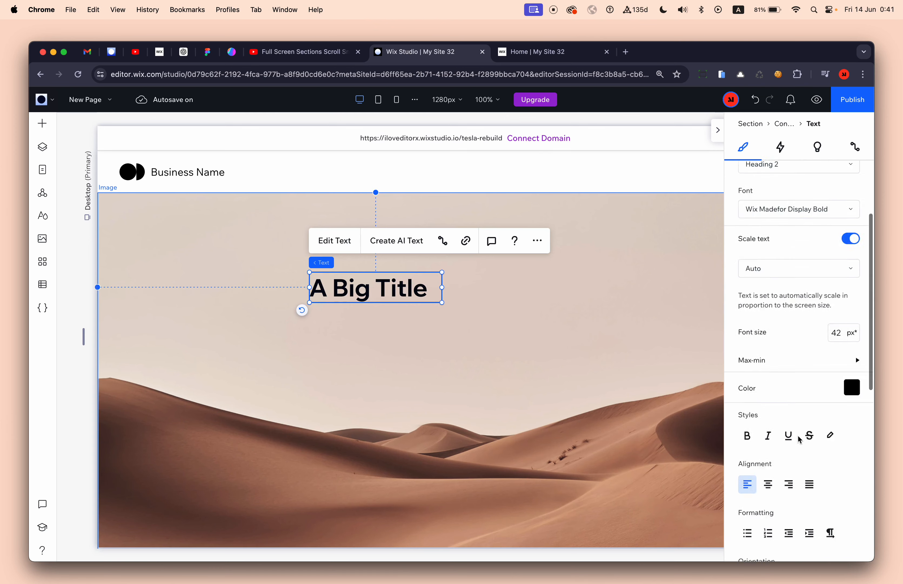
click(768, 376)
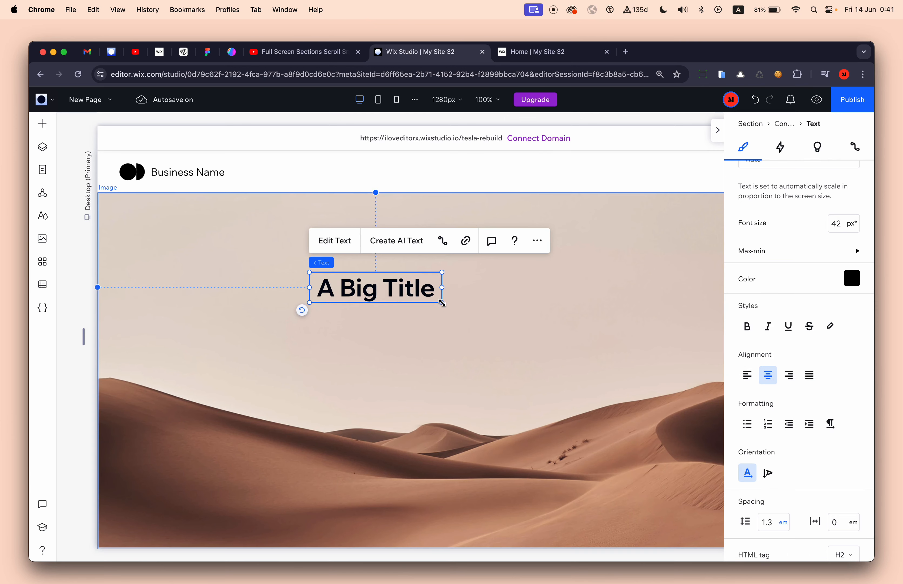
drag(442, 303, 723, 398)
Step: Center the title vertically and horizontally within the container
scroll(766, 227, up, 8)
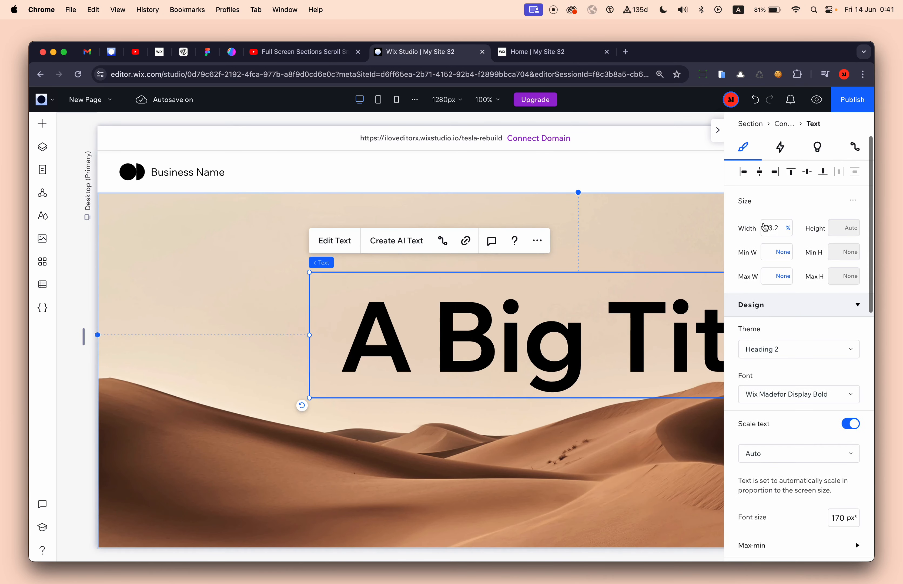
click(807, 171)
click(760, 172)
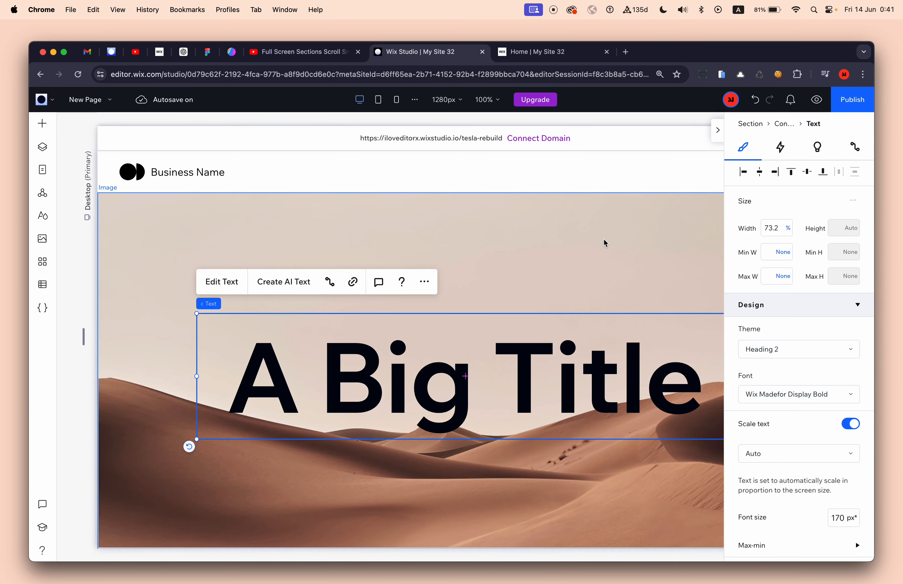
Step: Change the title's font to Wix Madefor Display XBold
click(784, 398)
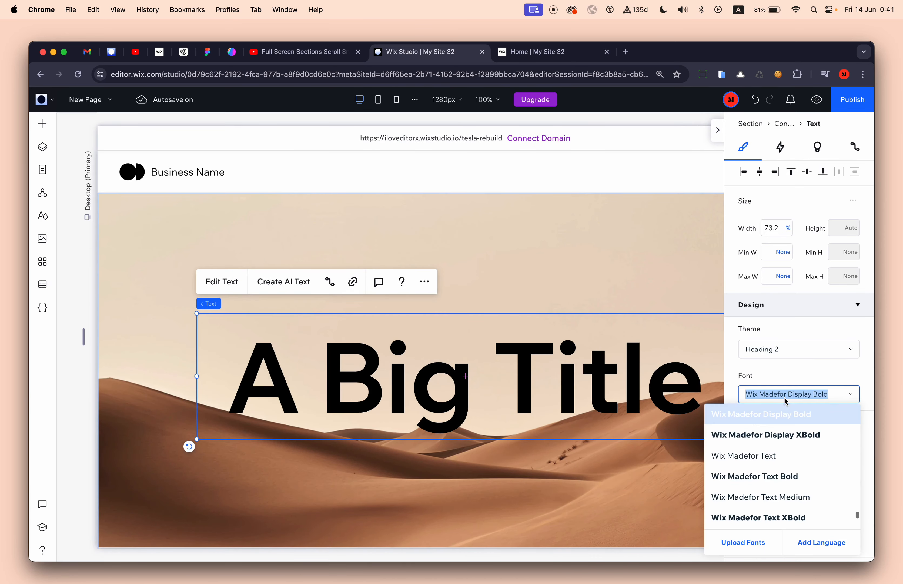
click(767, 434)
click(628, 254)
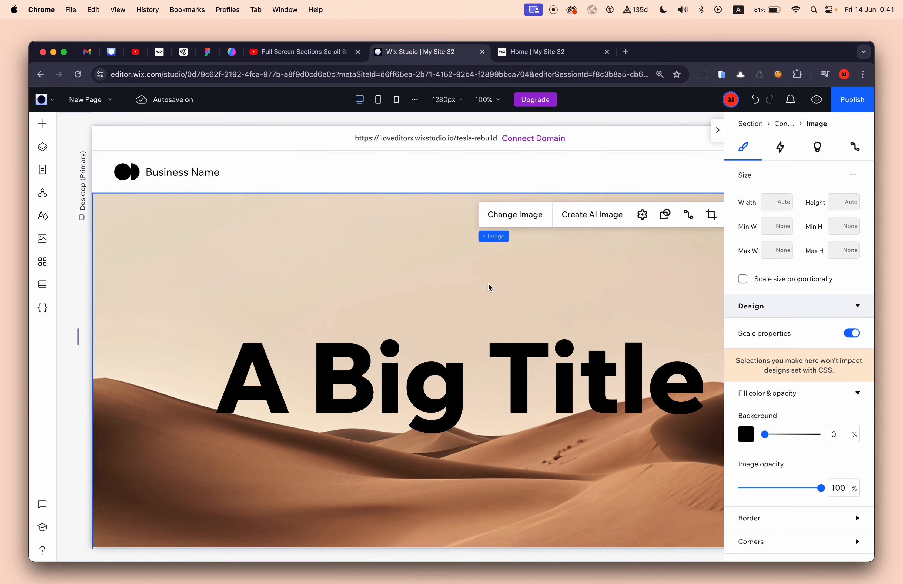
Step: Select the parent container of the desert image
click(413, 274)
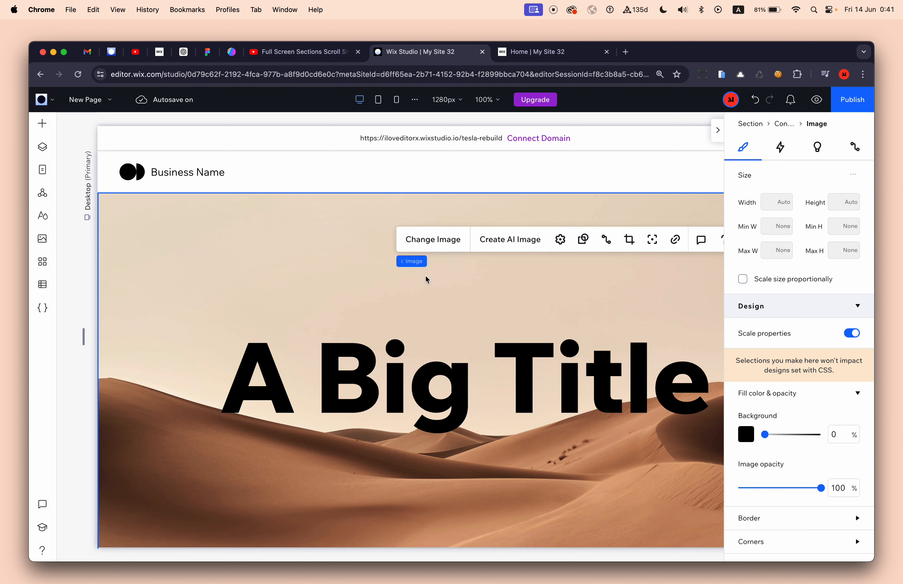
mouse_move(441, 260)
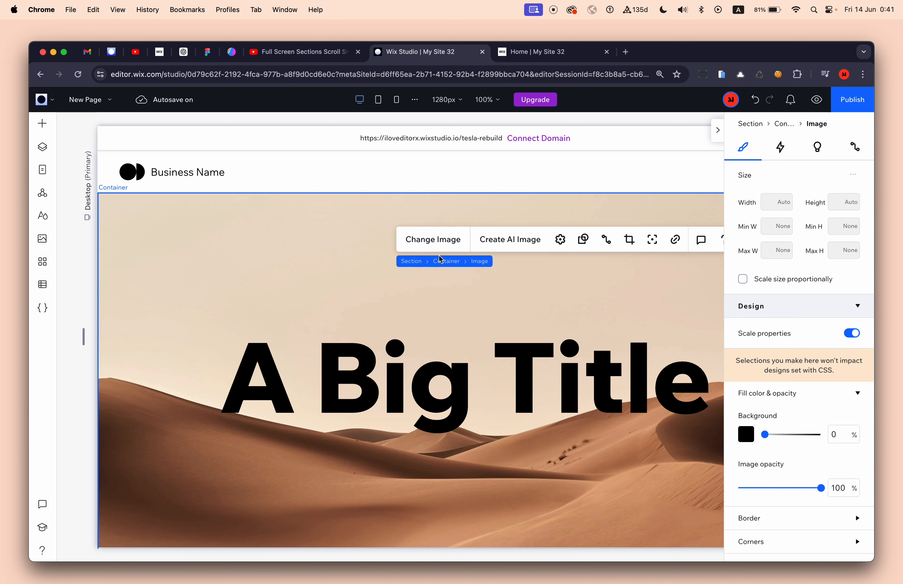
click(442, 261)
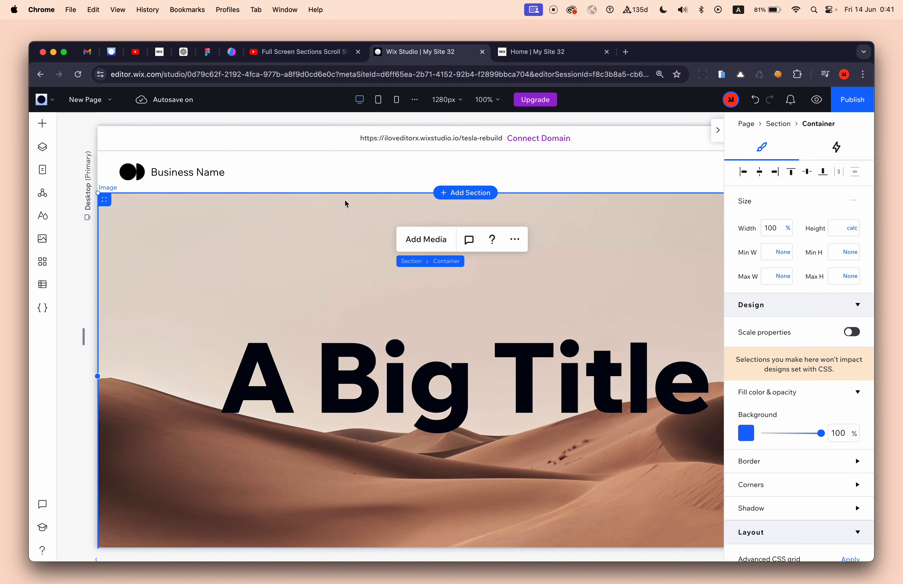
Step: In the mobile breakpoint, move the title up into the sky area well above the dunes
click(378, 100)
click(397, 103)
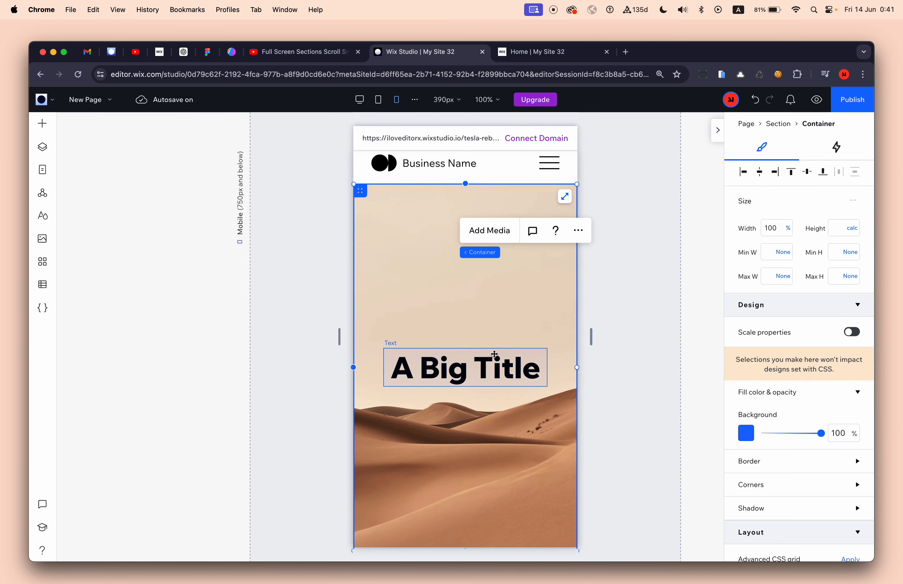
drag(452, 365, 455, 270)
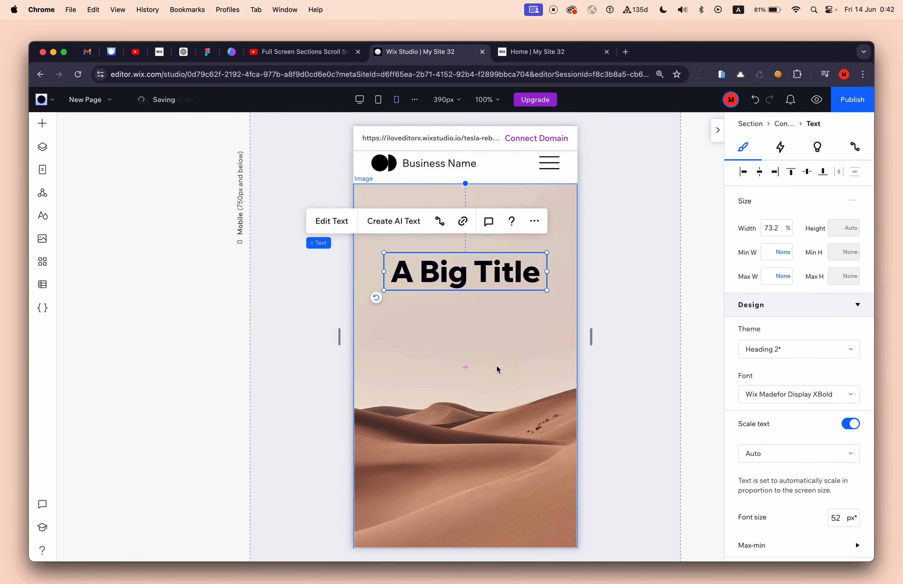
scroll(483, 374, down, 3)
click(485, 373)
scroll(481, 365, up, 3)
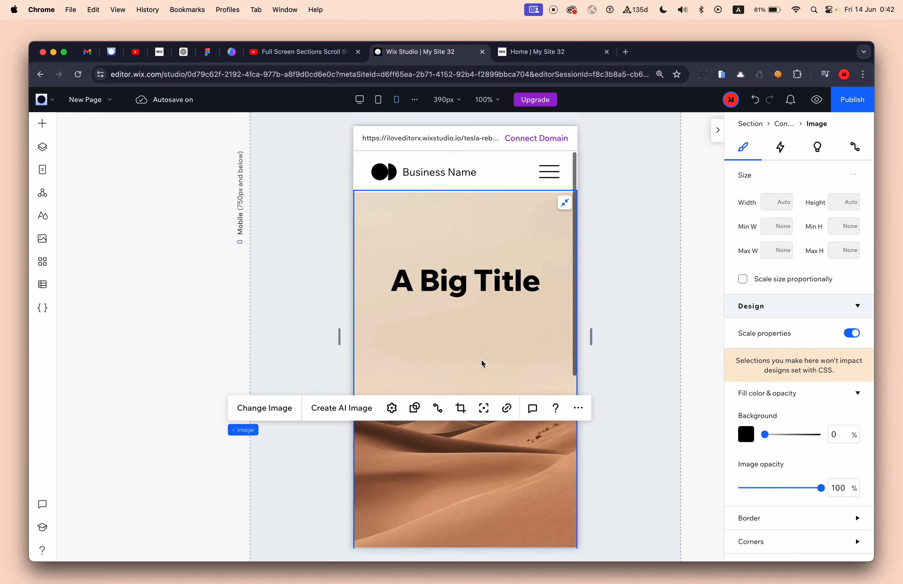
drag(476, 283, 475, 266)
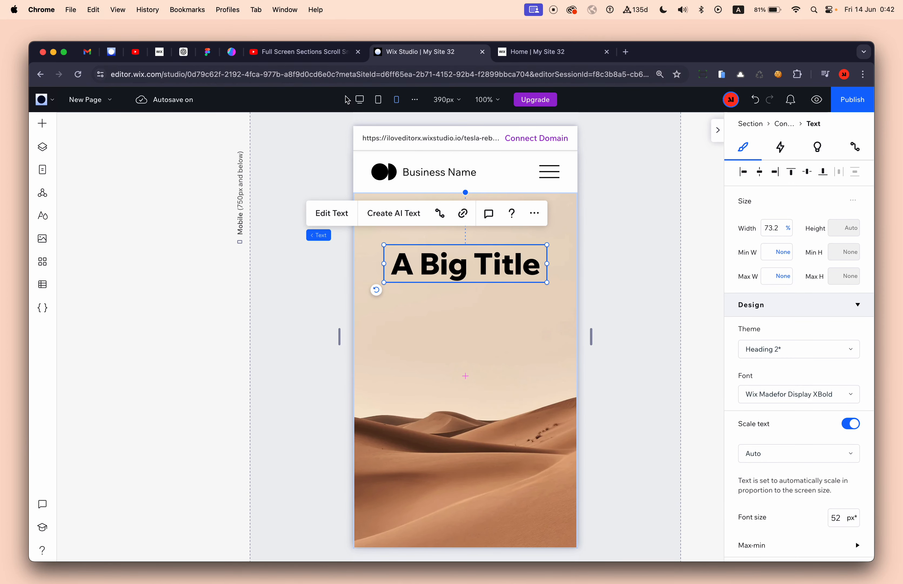
Step: In the desktop breakpoint, select the section behind the title and add a four-item mosaic flexbox to it
click(357, 101)
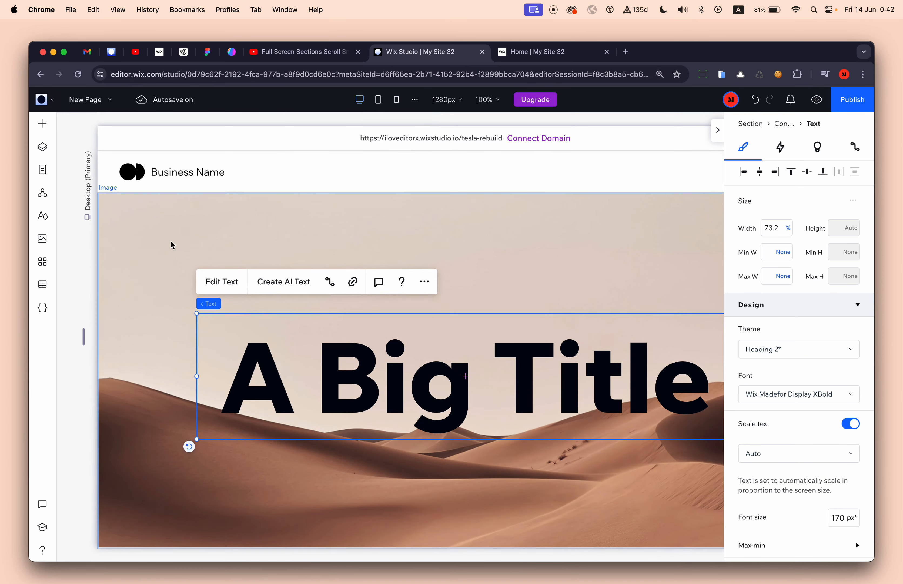
click(172, 245)
mouse_move(171, 232)
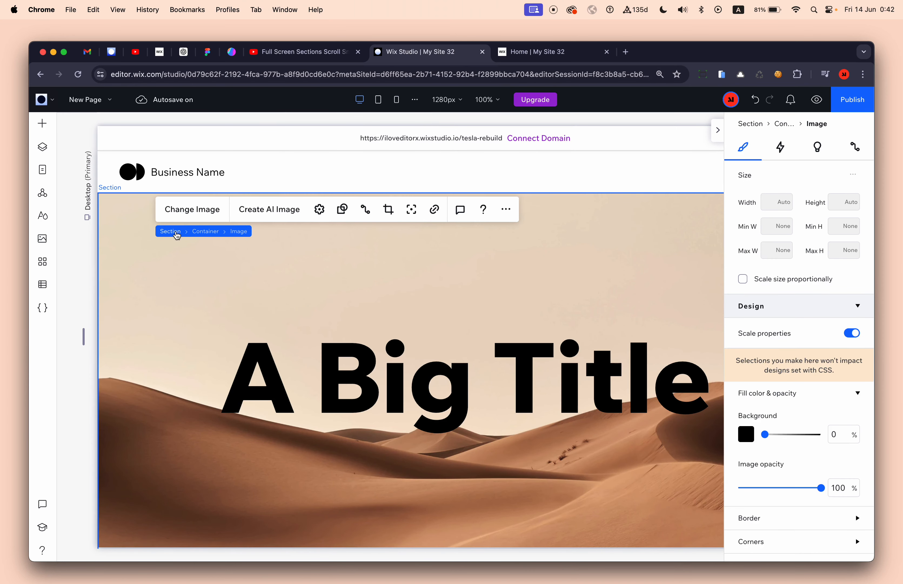
click(176, 233)
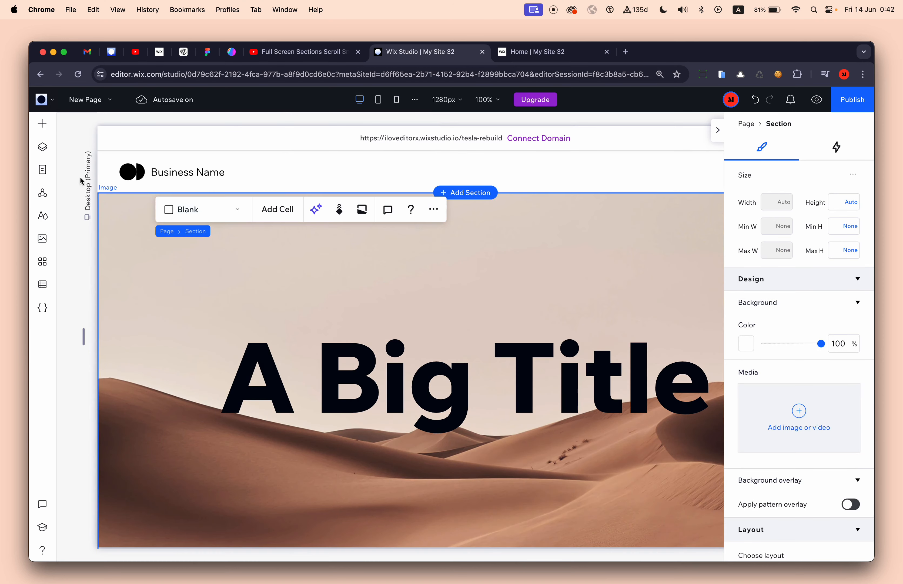
click(42, 124)
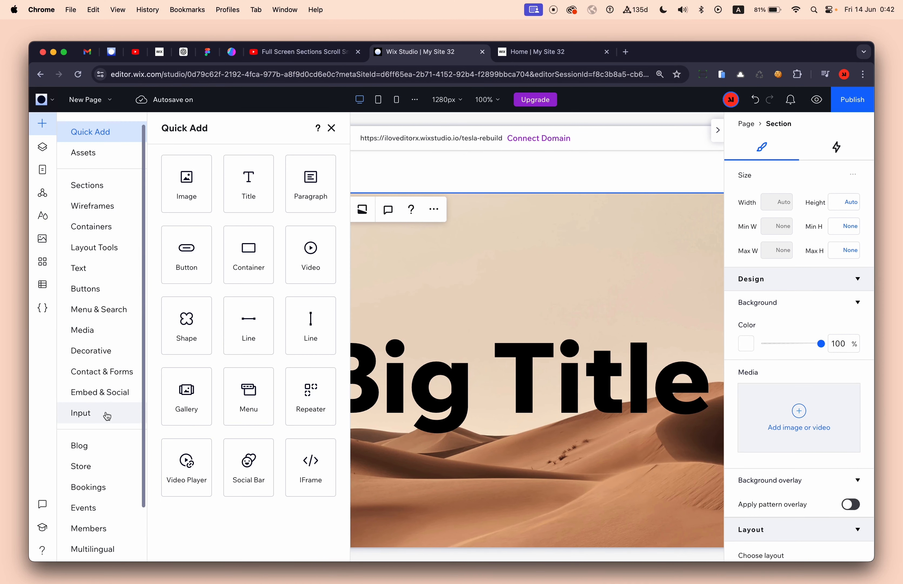
click(104, 247)
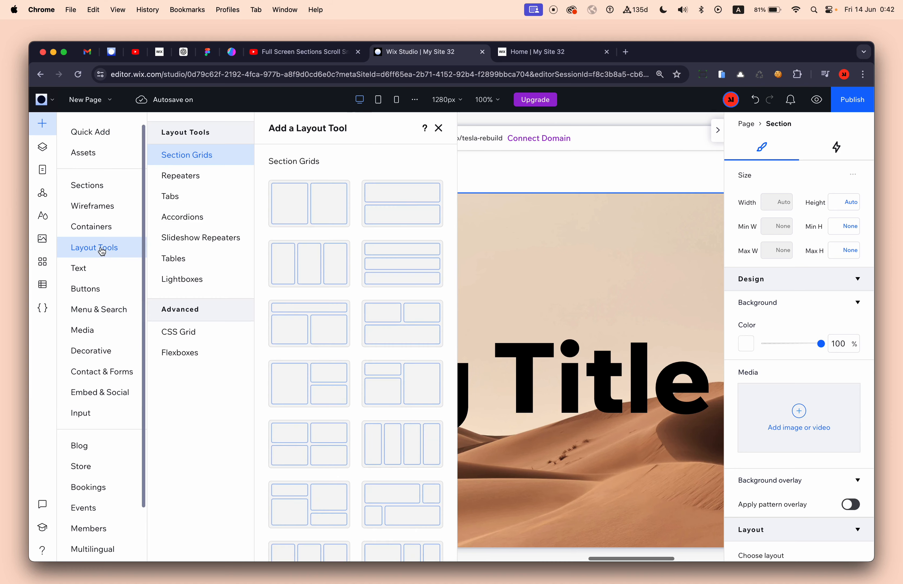
click(179, 353)
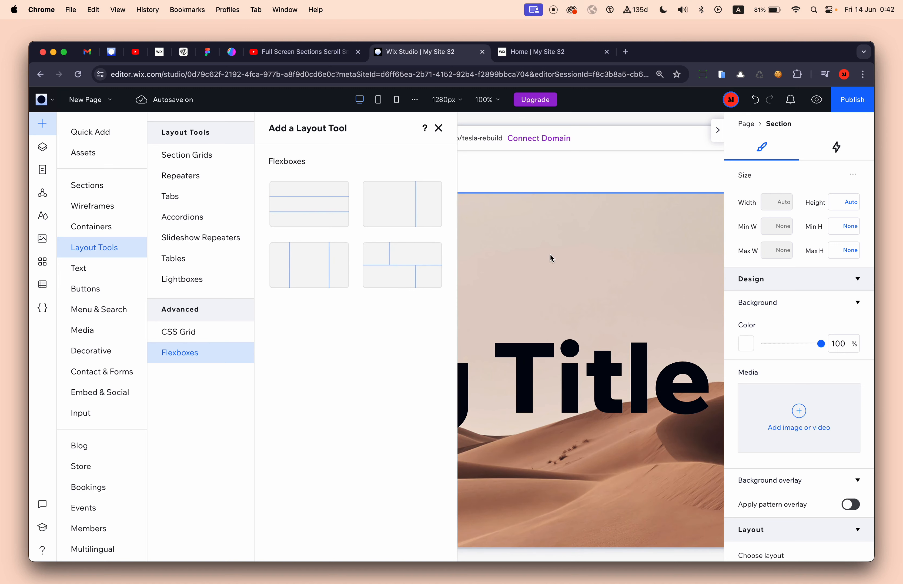
click(376, 263)
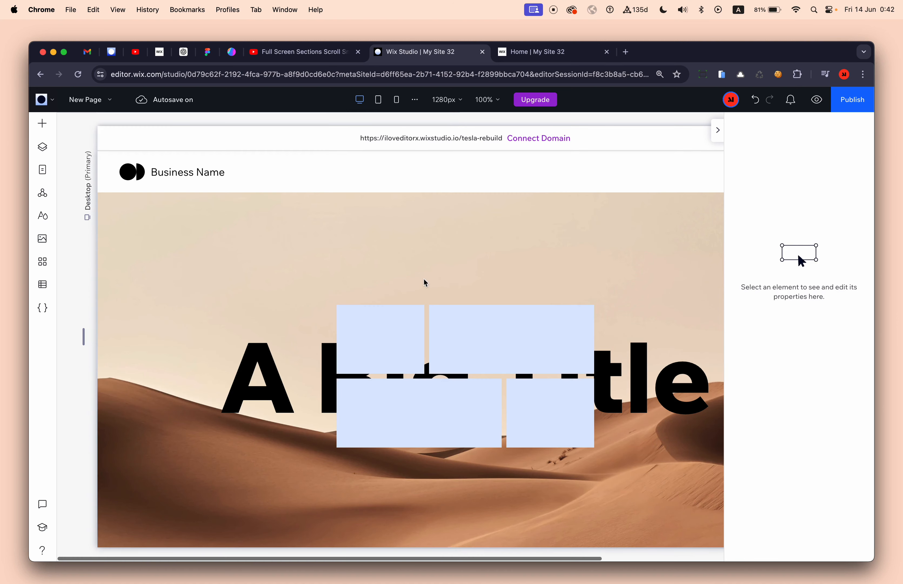
Step: Show the page's layer structure and change the flexbox's display type from Mosaic to Slider
click(53, 151)
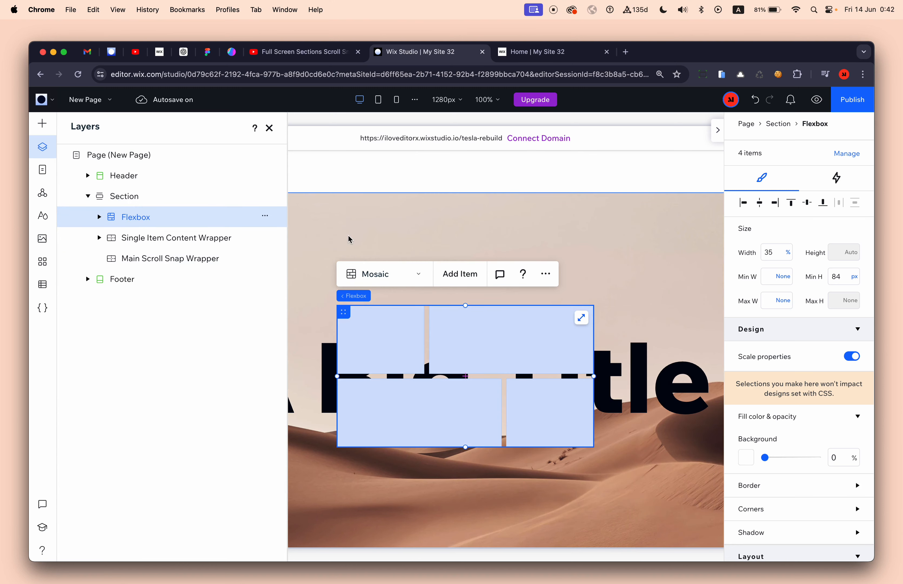
scroll(349, 239, left, 5)
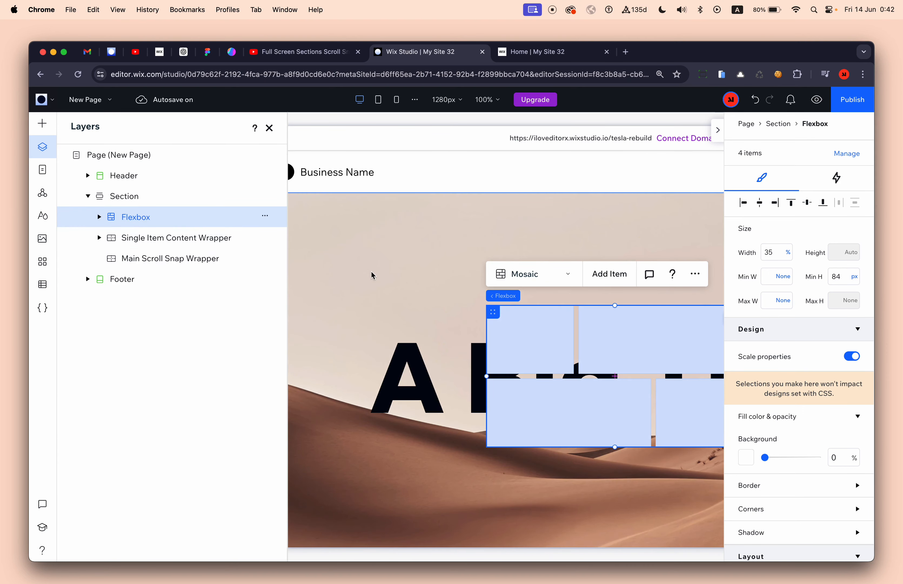
scroll(374, 276, right, 5)
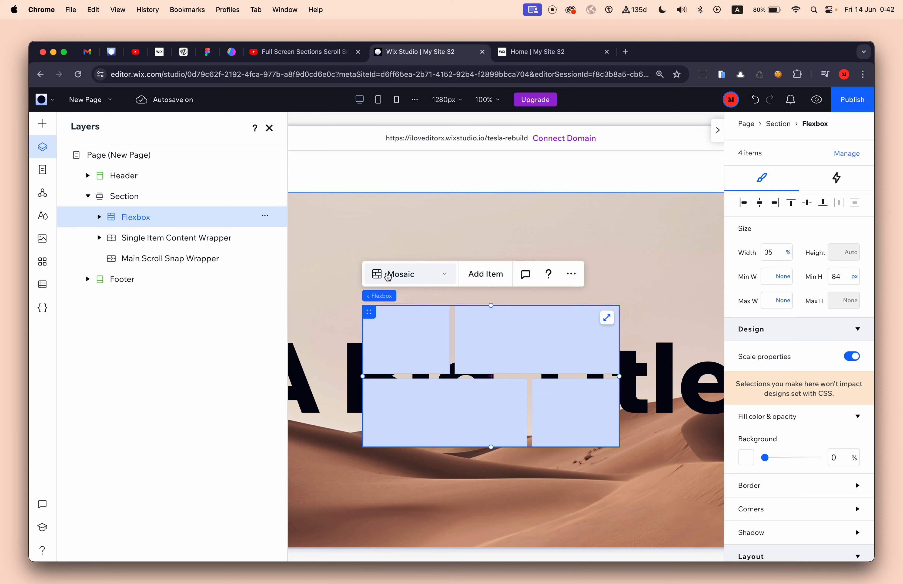
click(396, 279)
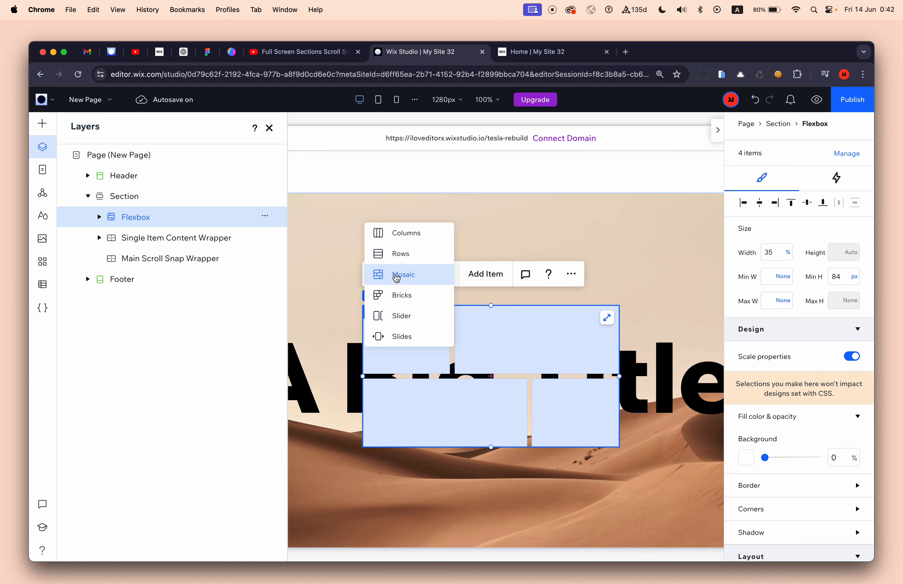
click(413, 316)
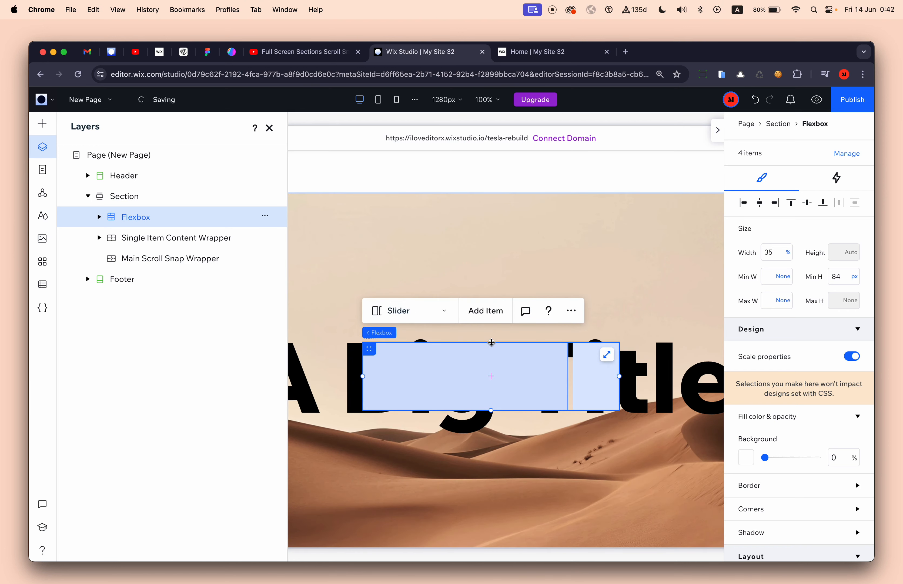
Step: Resize the slider flexbox to about 260 px high and set its direction to Top to Bottom
drag(491, 342, 489, 243)
scroll(830, 479, down, 6)
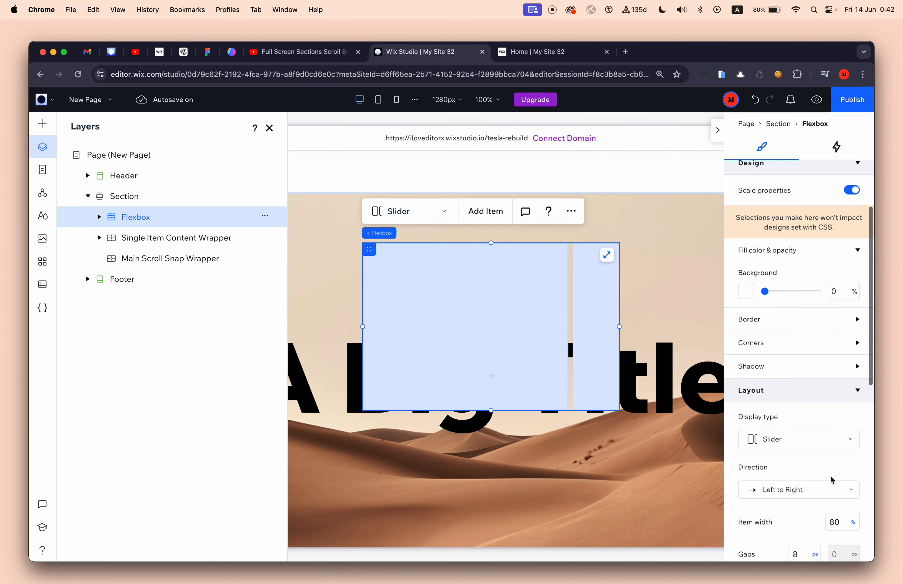
click(785, 429)
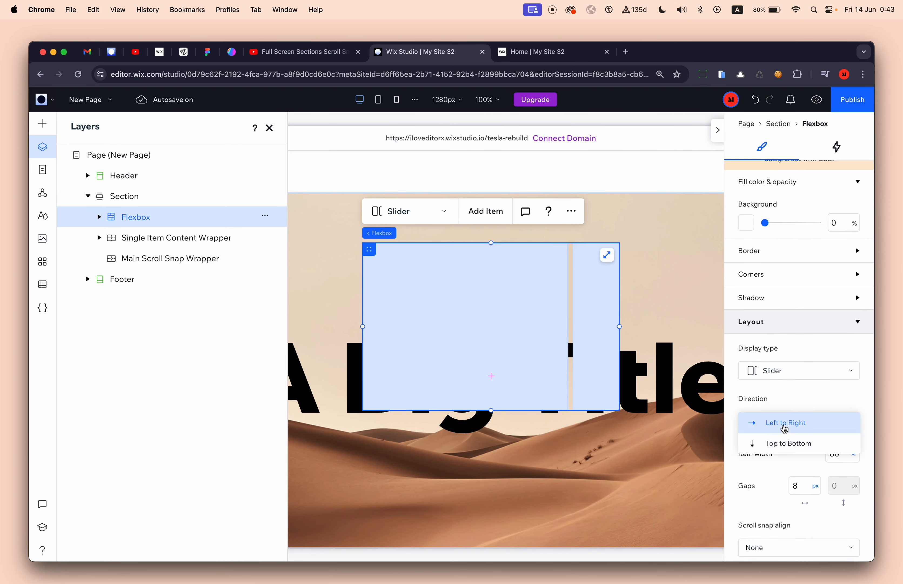
click(785, 442)
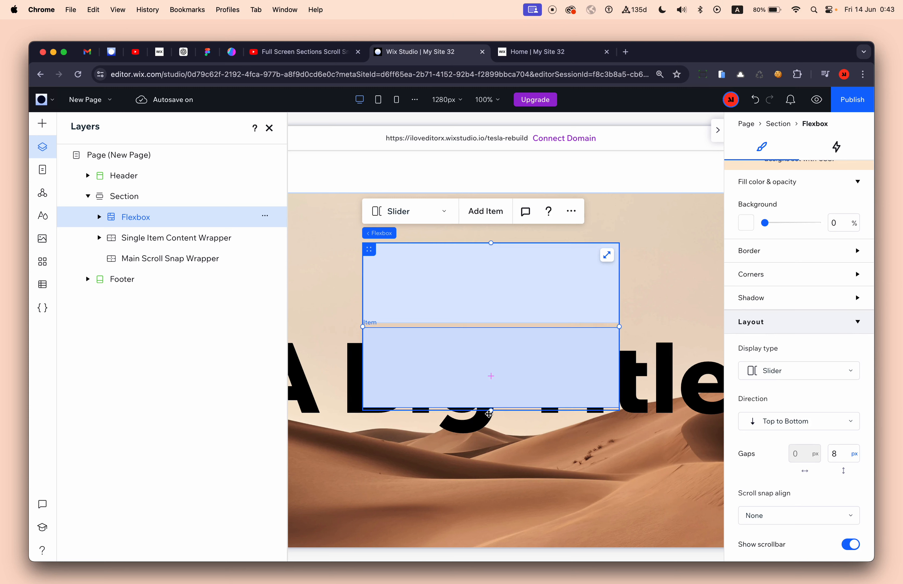
mouse_move(491, 410)
mouse_down()
mouse_move(491, 442)
mouse_move(492, 375)
mouse_move(491, 392)
mouse_up()
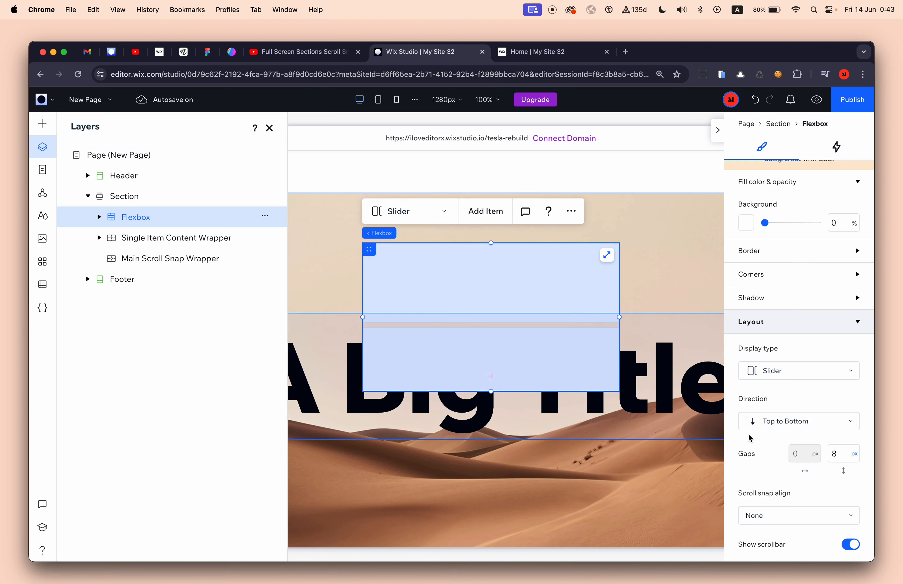
Step: Set the flexbox's scroll snap alignment to Start
scroll(756, 444, down, 5)
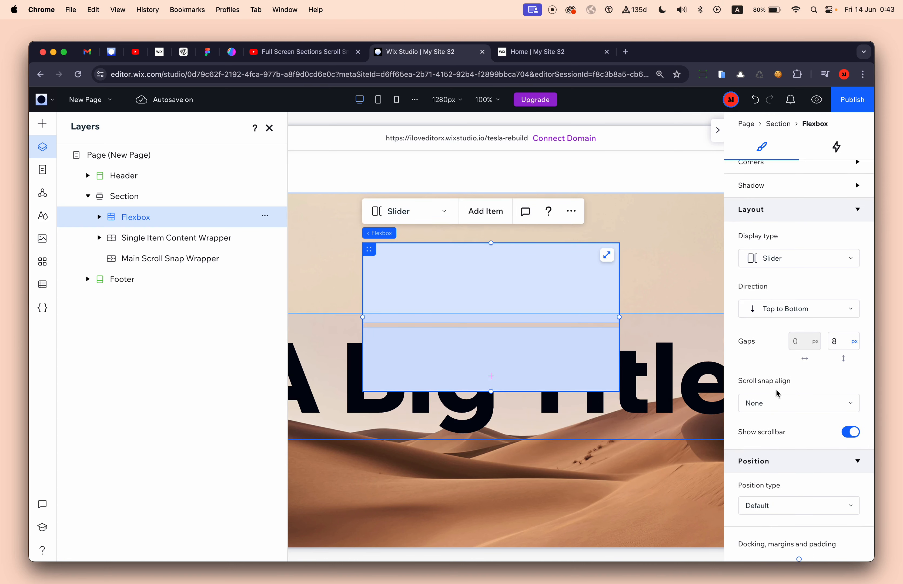
click(777, 403)
click(776, 427)
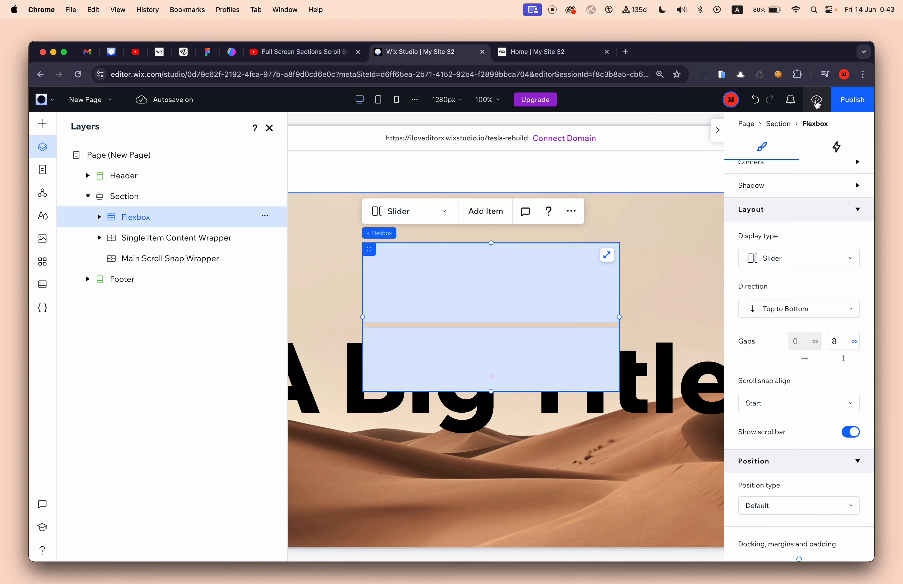
Step: Preview the page, scroll through the slider's items to check the snapping, and return to editing
click(818, 101)
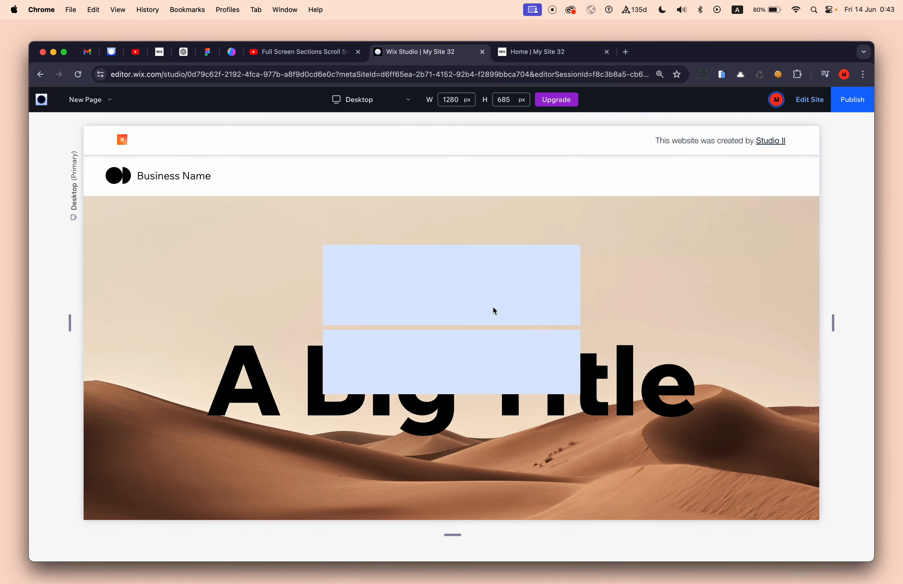
scroll(492, 301, down, 2)
scroll(492, 301, down, 3)
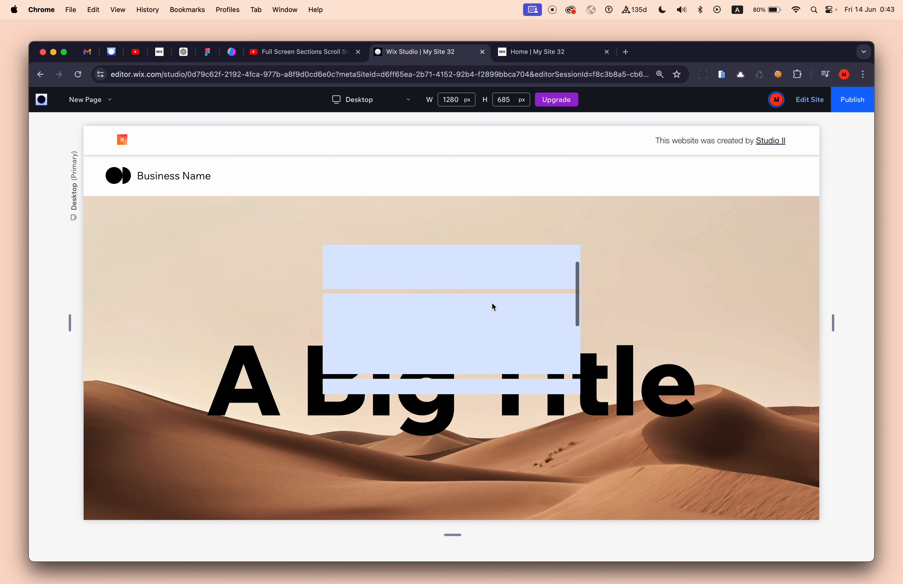
scroll(491, 302, down, 3)
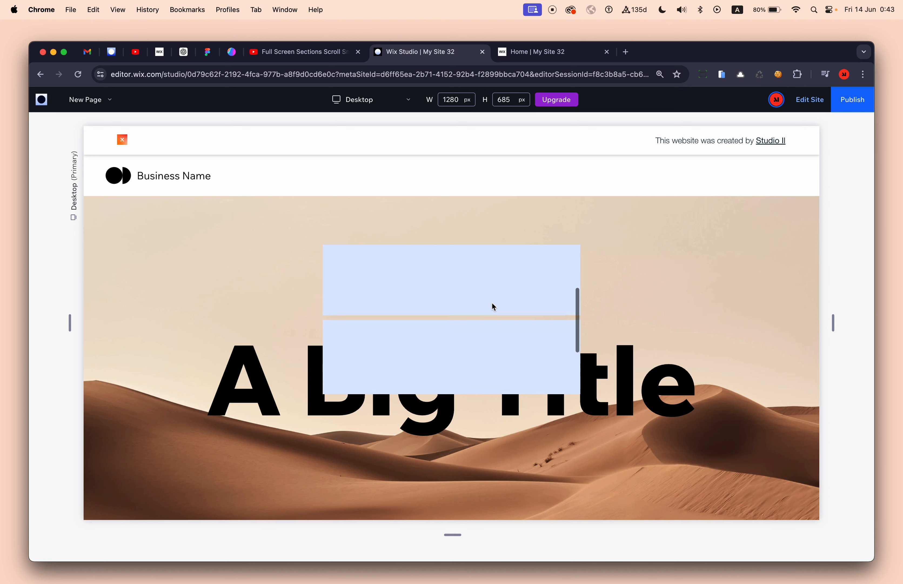
scroll(492, 305, down, 3)
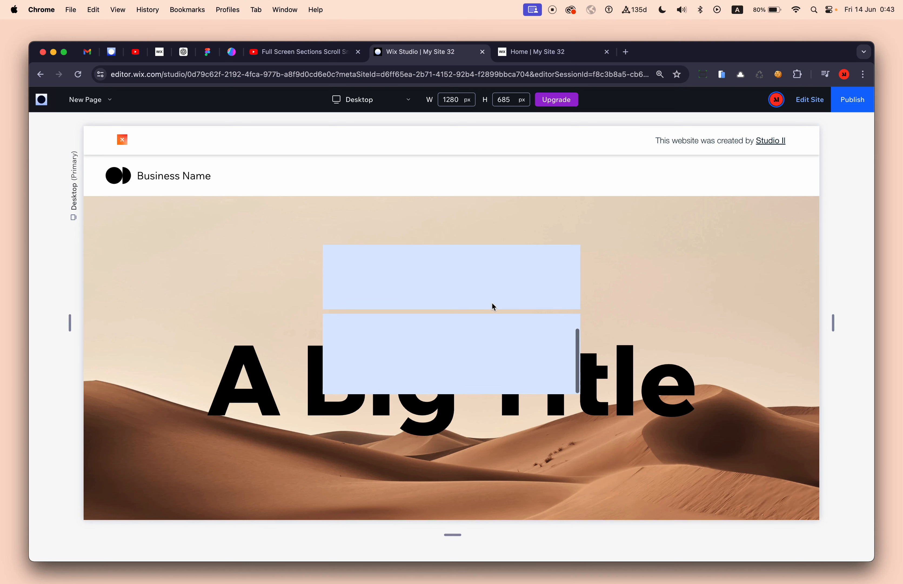
scroll(492, 304, up, 5)
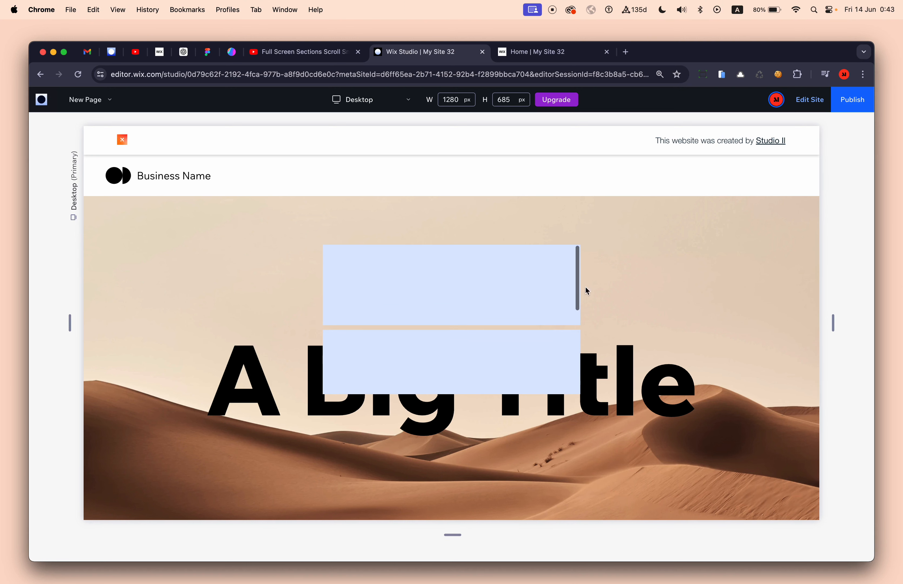
click(811, 101)
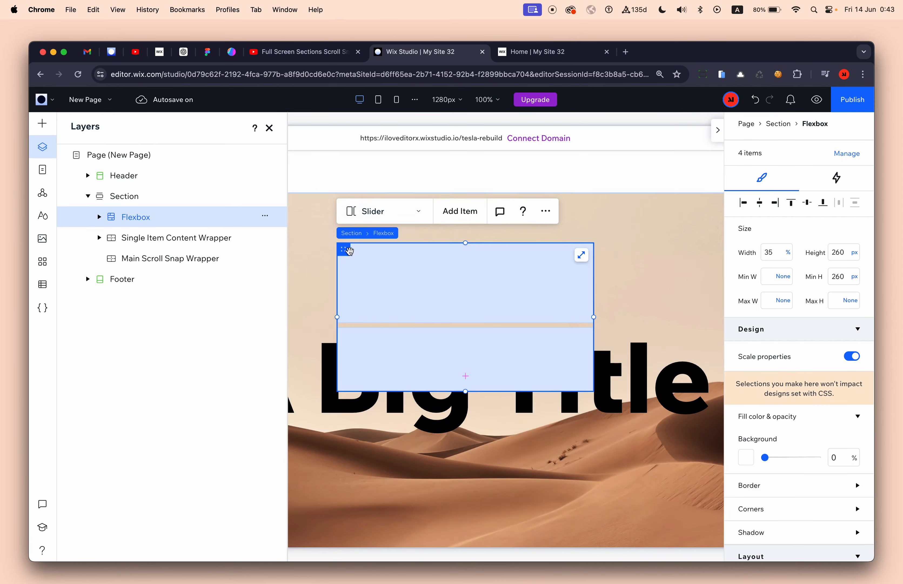
Step: Cut the slider flexbox out of the section
click(270, 128)
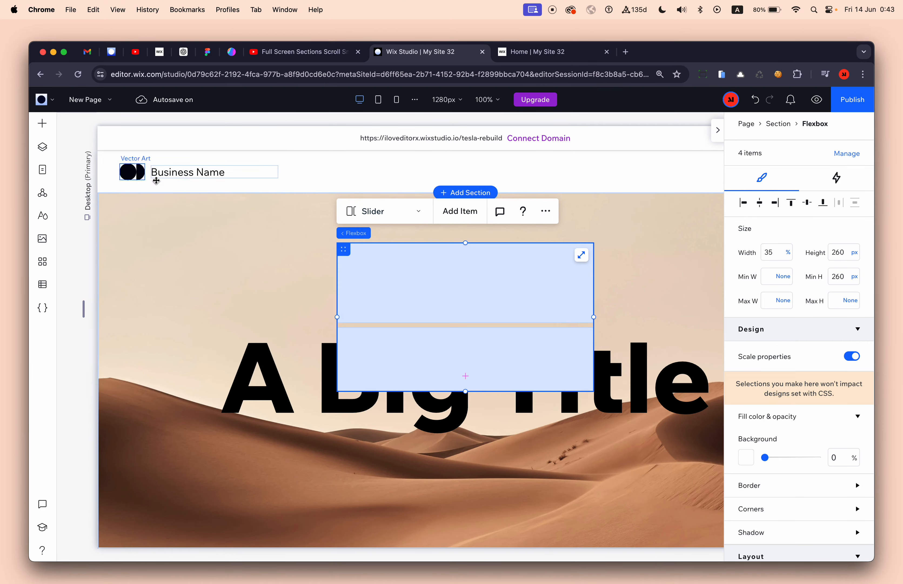
click(42, 147)
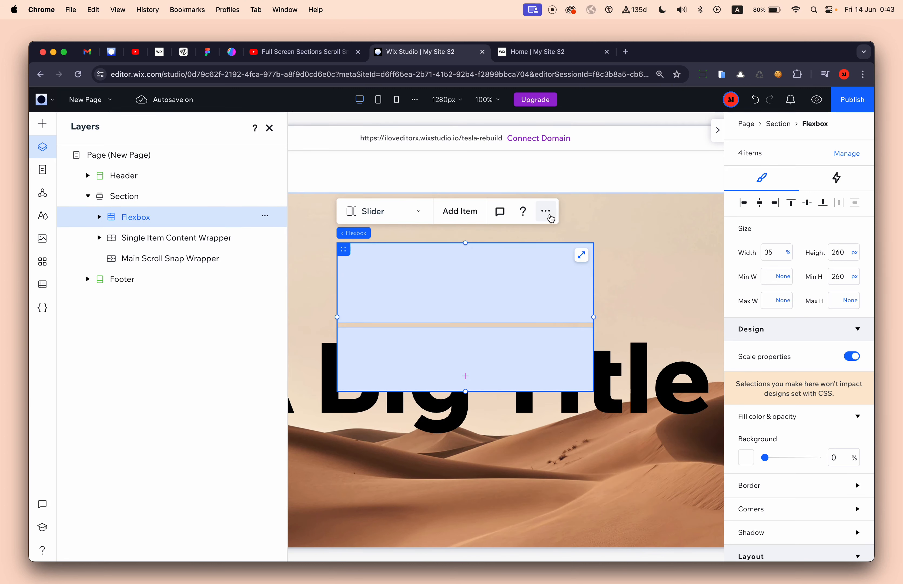
click(545, 211)
click(593, 127)
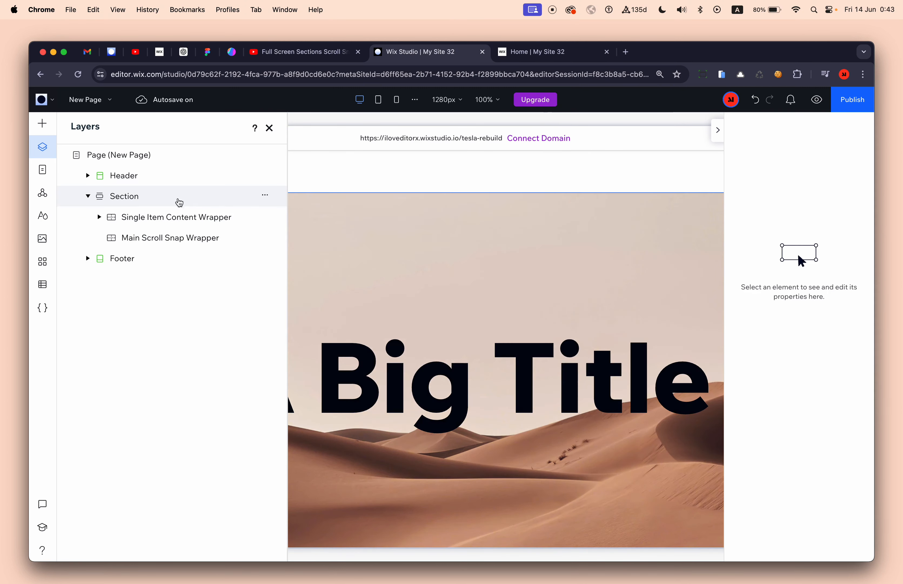
Step: Paste the slider flexbox inside the Main Scroll Snap Wrapper container
click(161, 238)
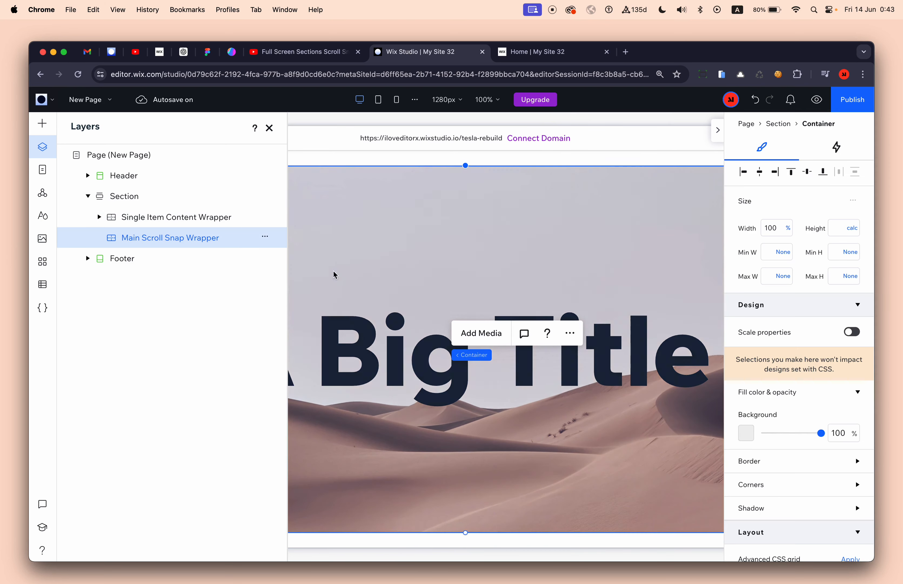
scroll(344, 277, left, 5)
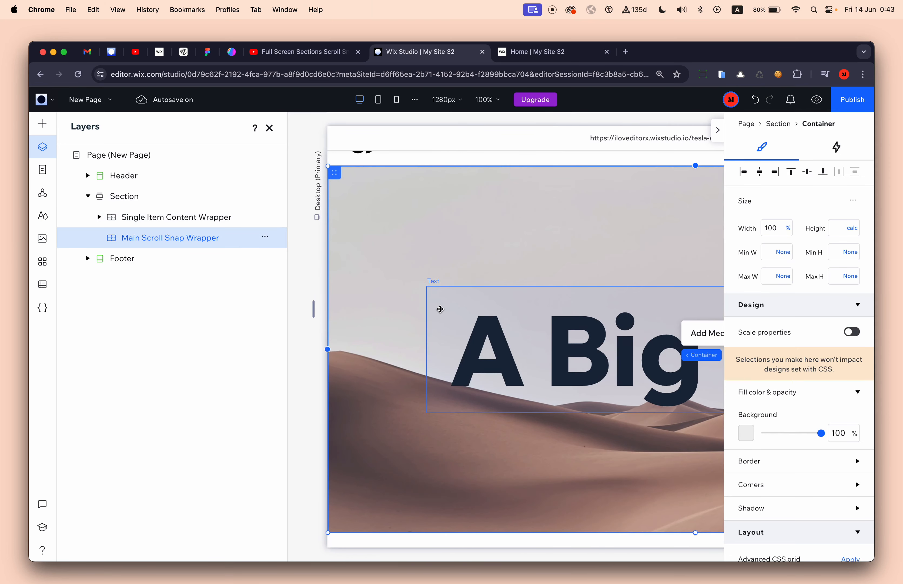
scroll(439, 309, right, 3)
click(265, 239)
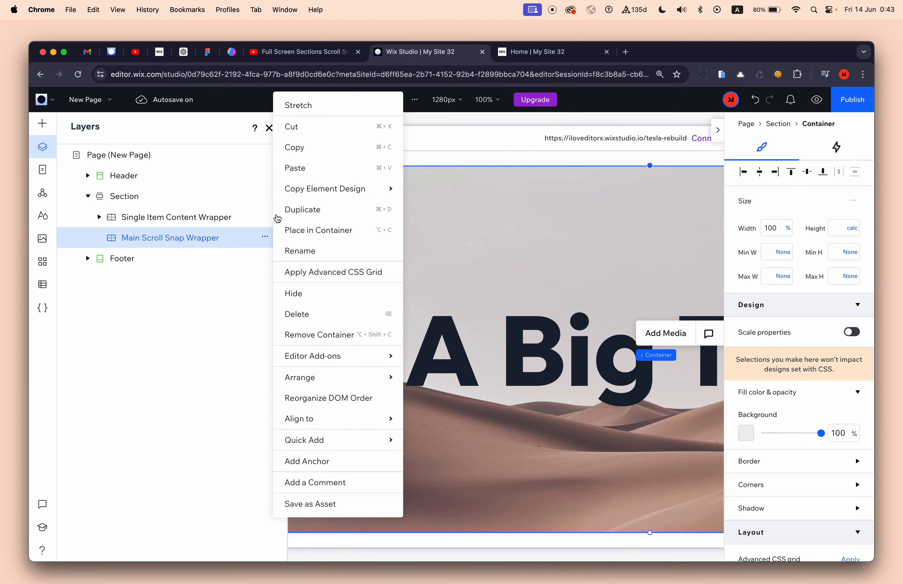
click(314, 170)
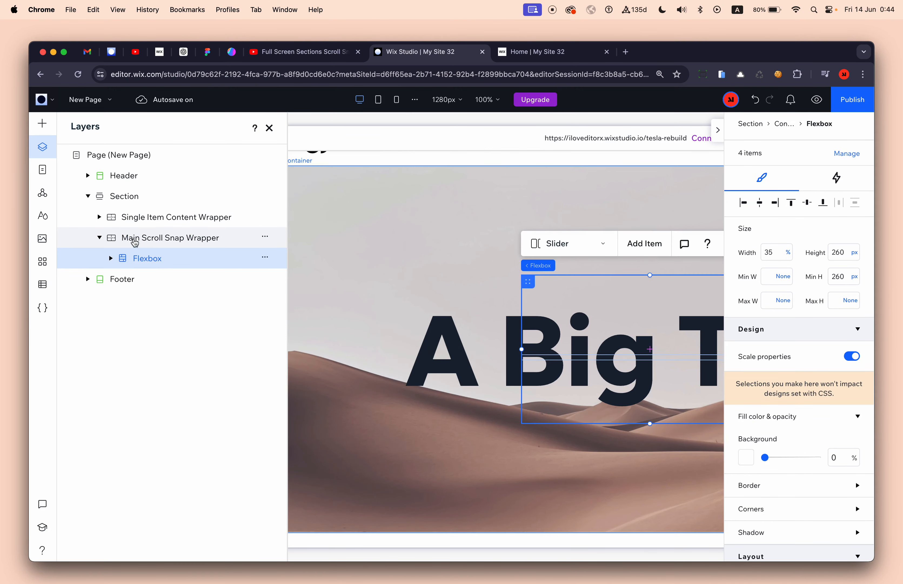
Step: Stretch the pasted flexbox to fill the whole Main Scroll Snap Wrapper
scroll(429, 288, right, 5)
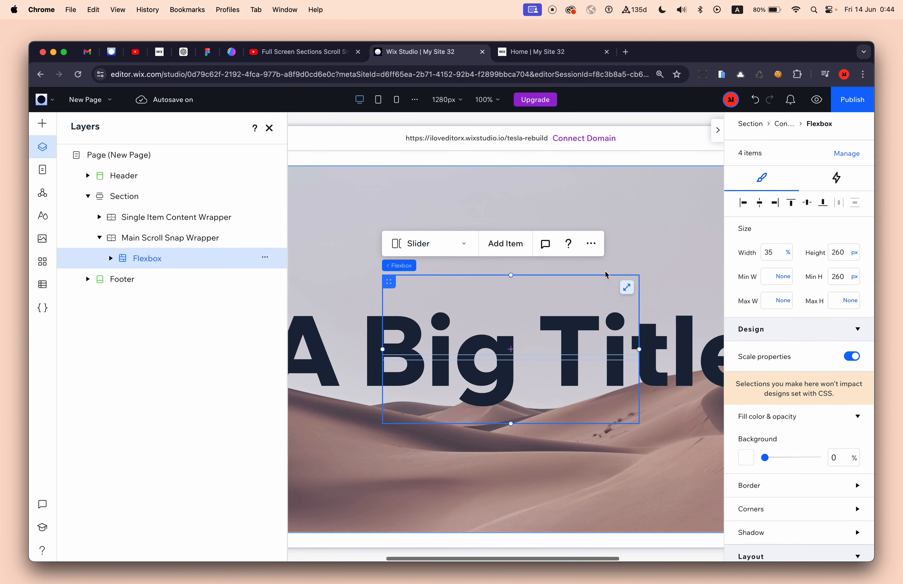
click(627, 288)
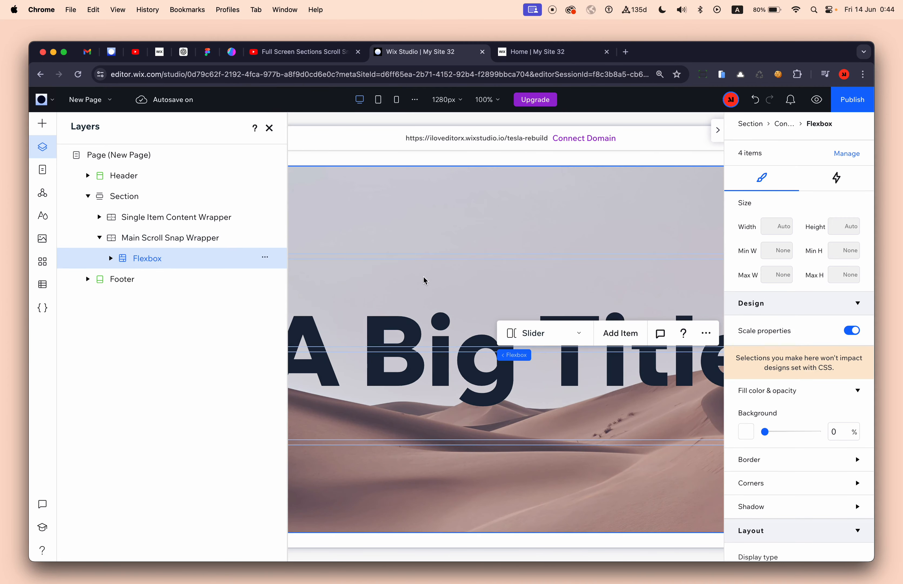
scroll(361, 238, left, 6)
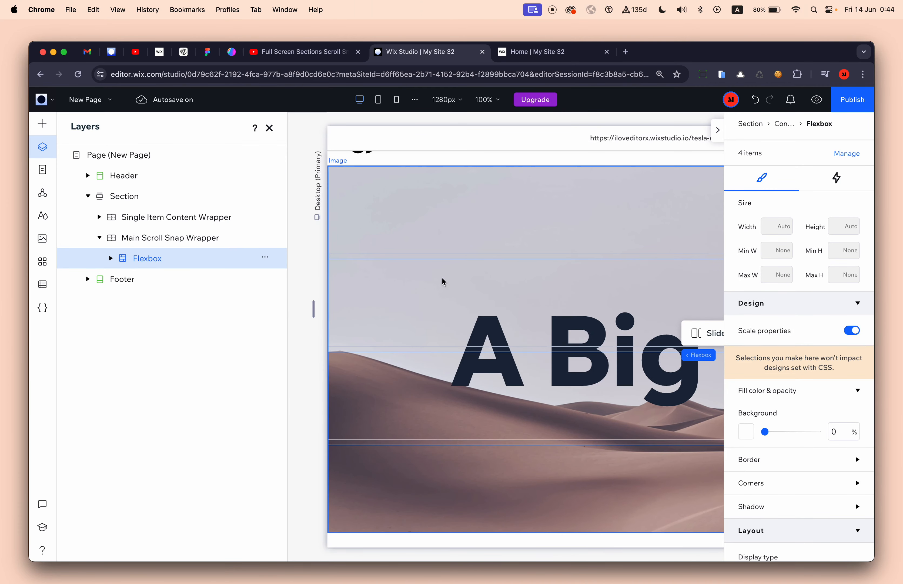
Step: Cut the Single Item Content Wrapper container out of the section
click(137, 219)
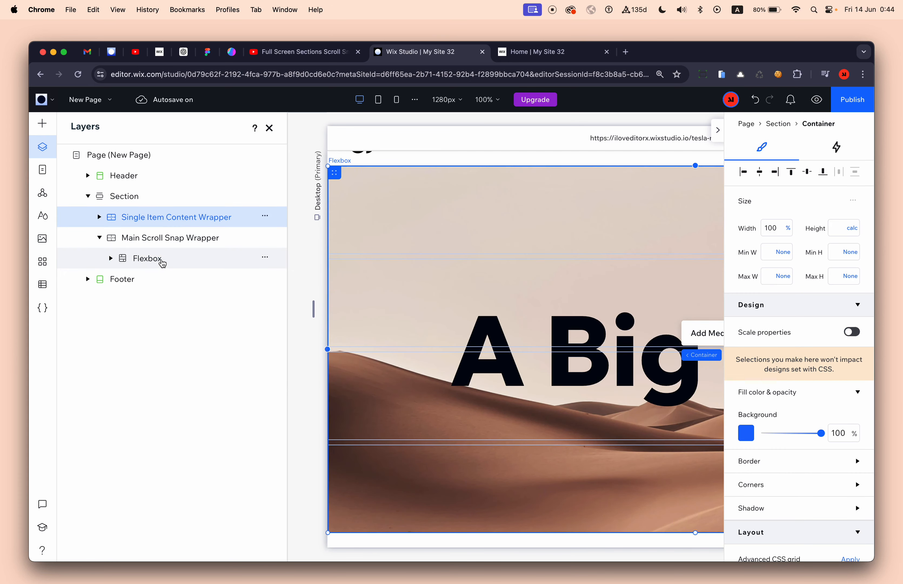
click(163, 262)
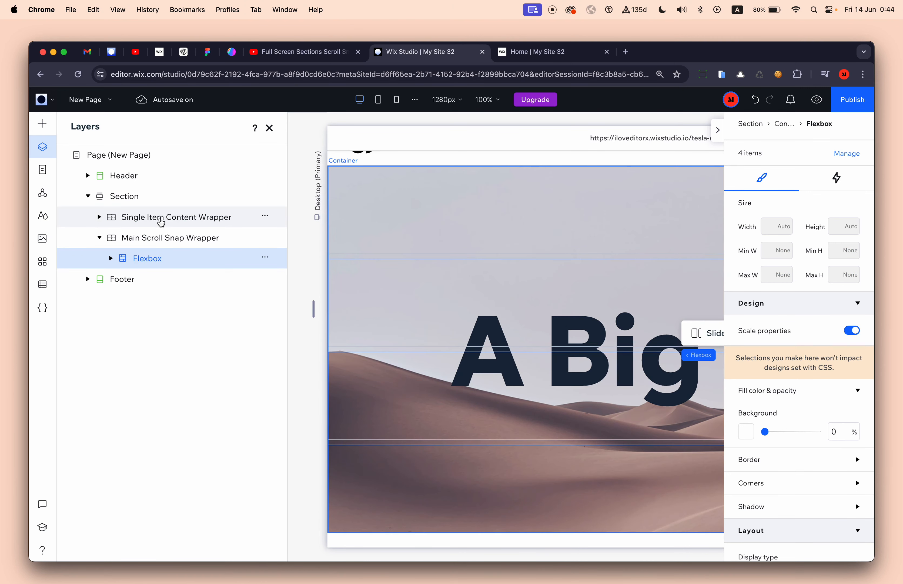
click(153, 223)
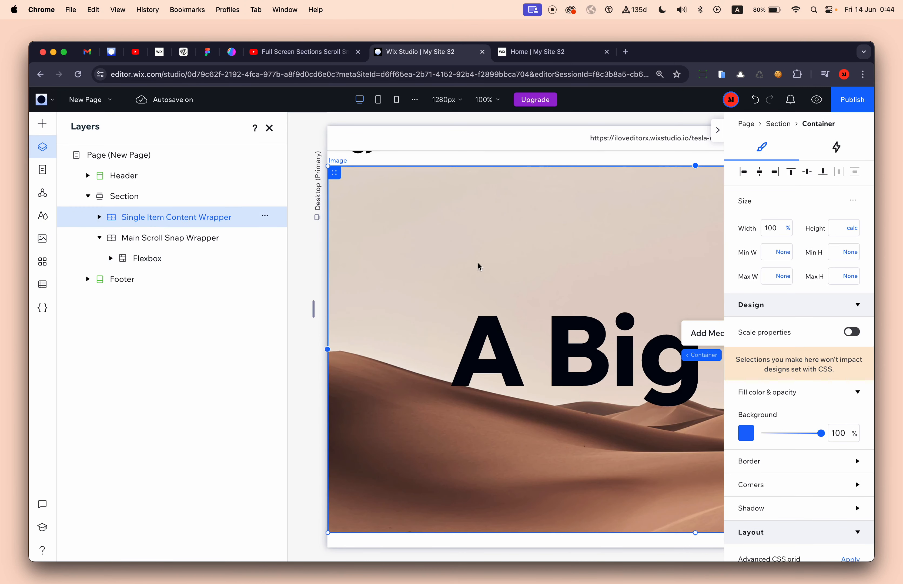
scroll(492, 261, right, 1)
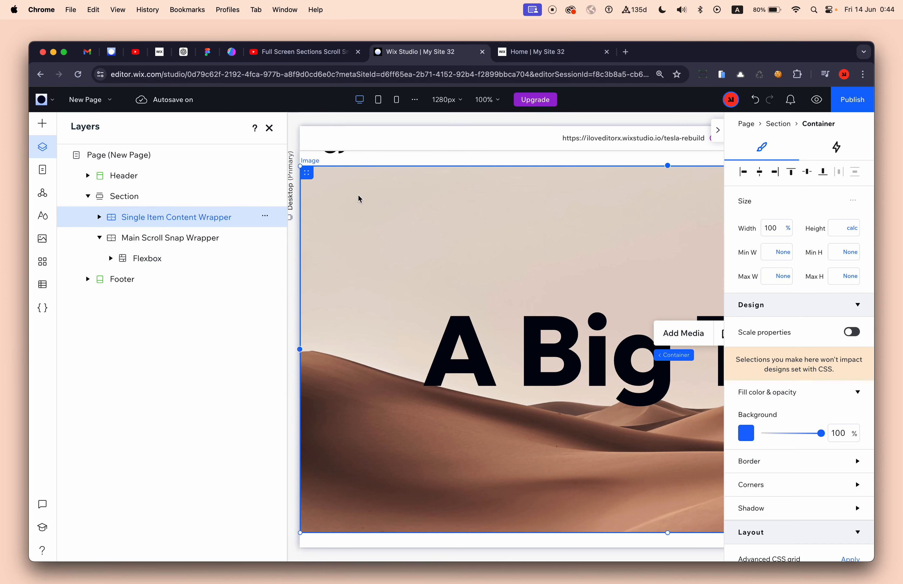
scroll(449, 236, down, 2)
scroll(451, 237, up, 3)
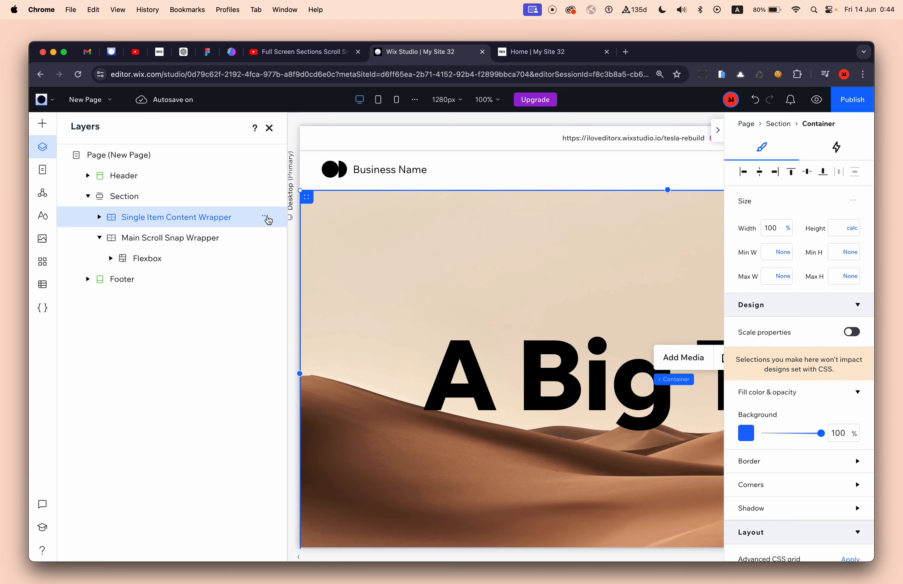
click(265, 216)
click(232, 215)
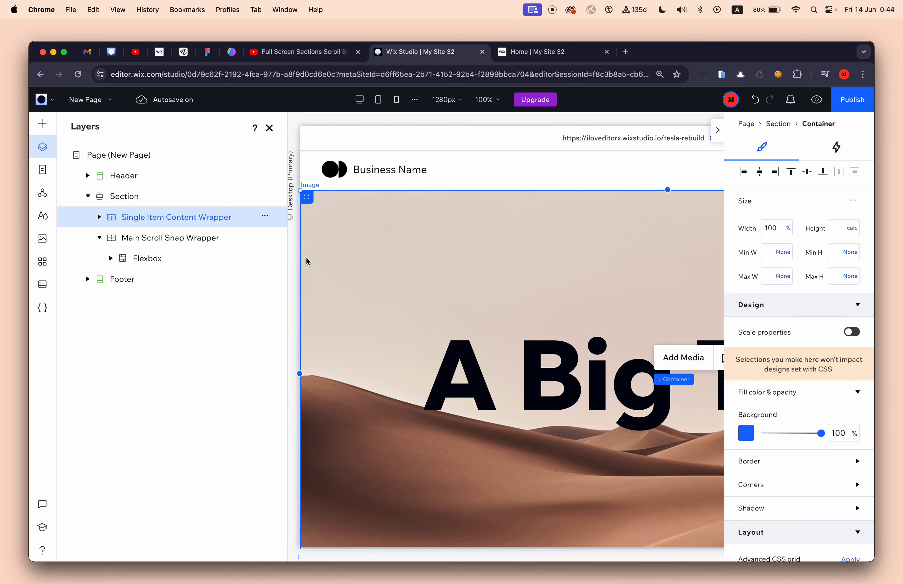
scroll(308, 260, down, 2)
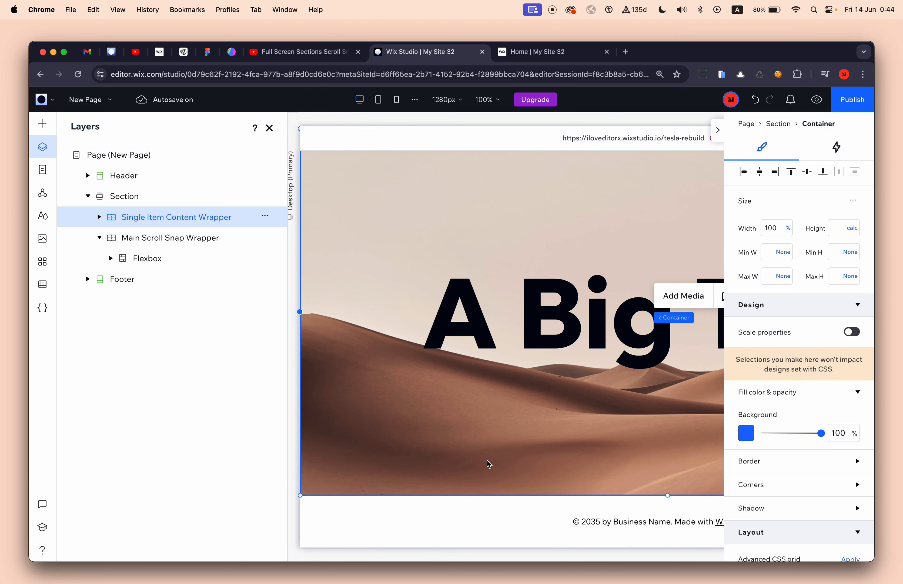
scroll(399, 270, up, 2)
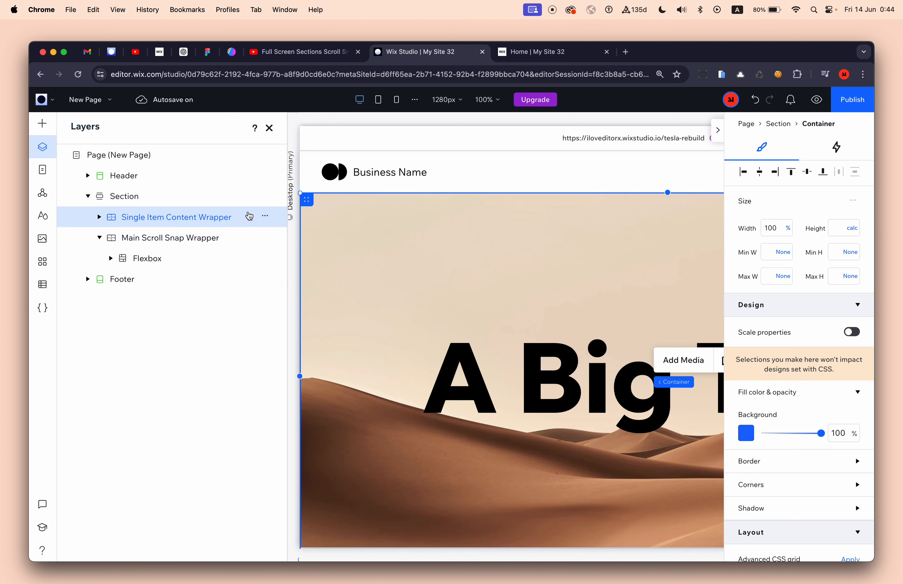
click(267, 219)
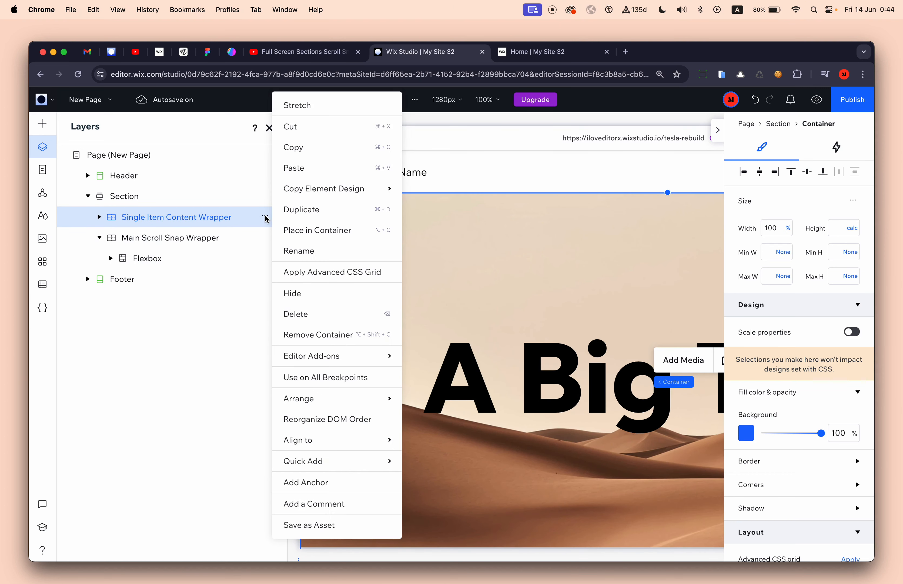
click(298, 131)
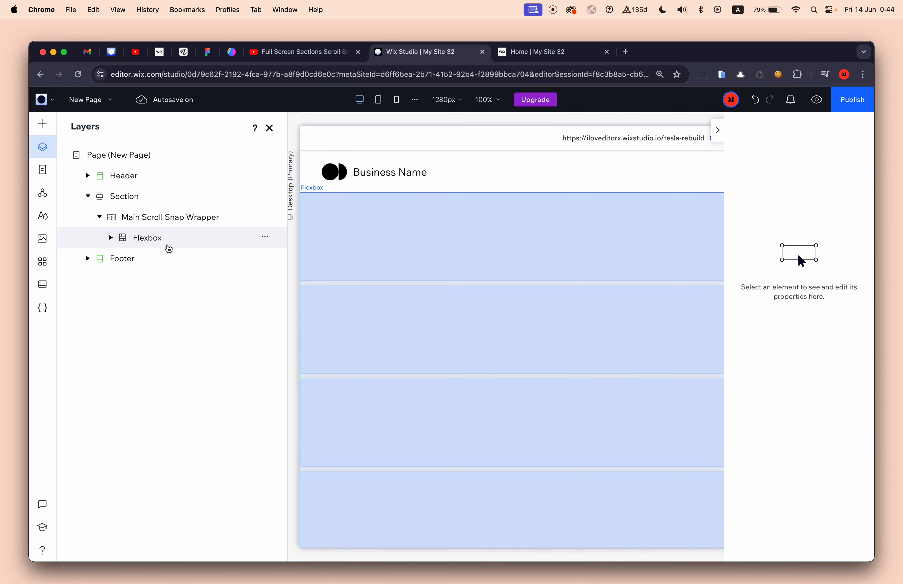
Step: Set the background opacity of the slider flexbox's first item to 0%
click(154, 243)
click(111, 237)
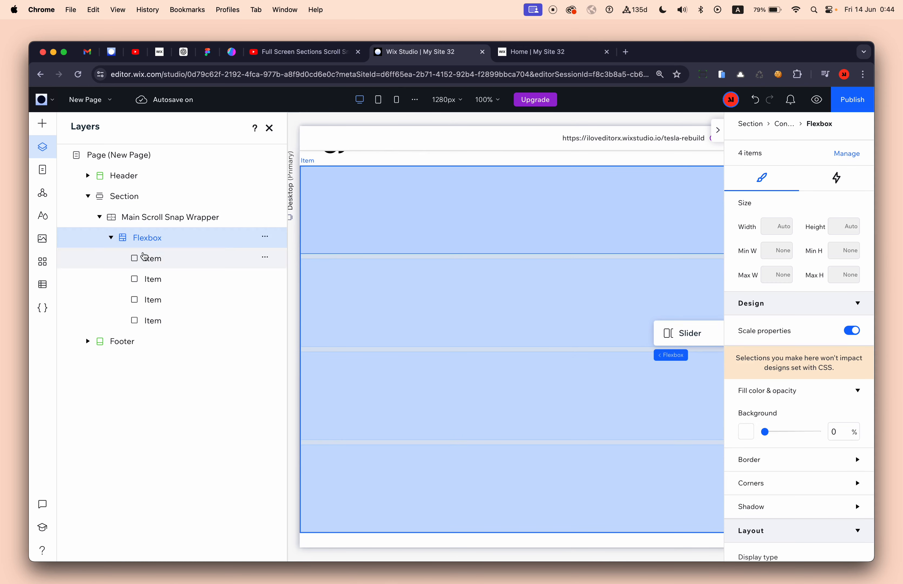
click(318, 229)
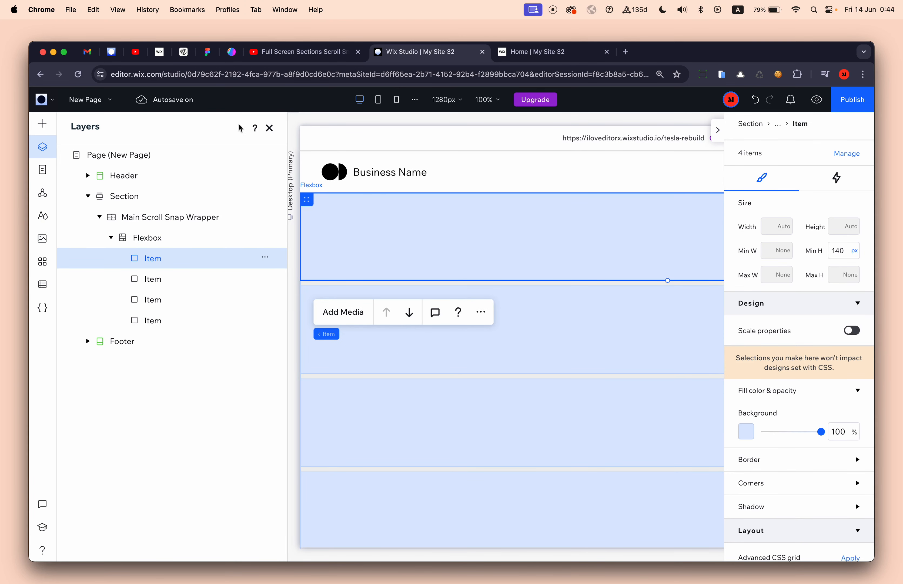
click(269, 129)
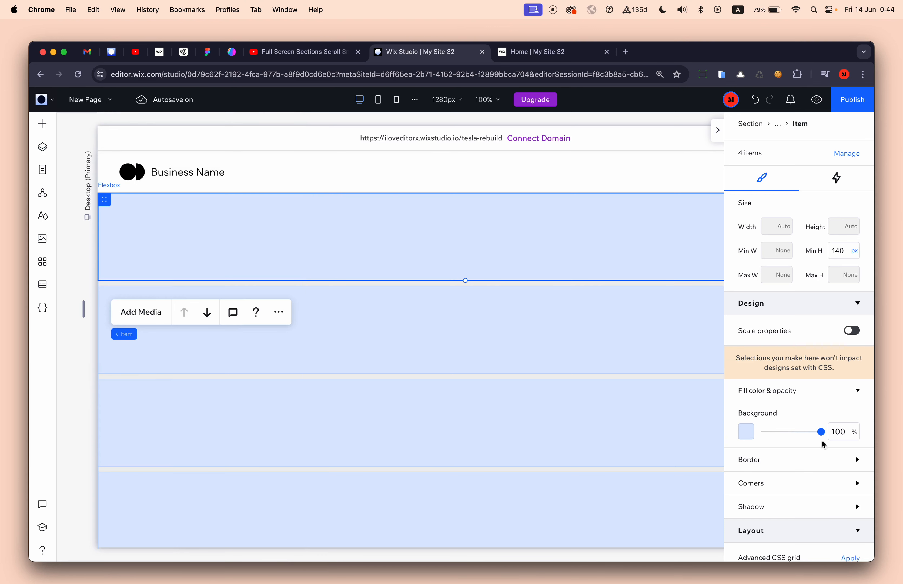
click(838, 432)
text(0)
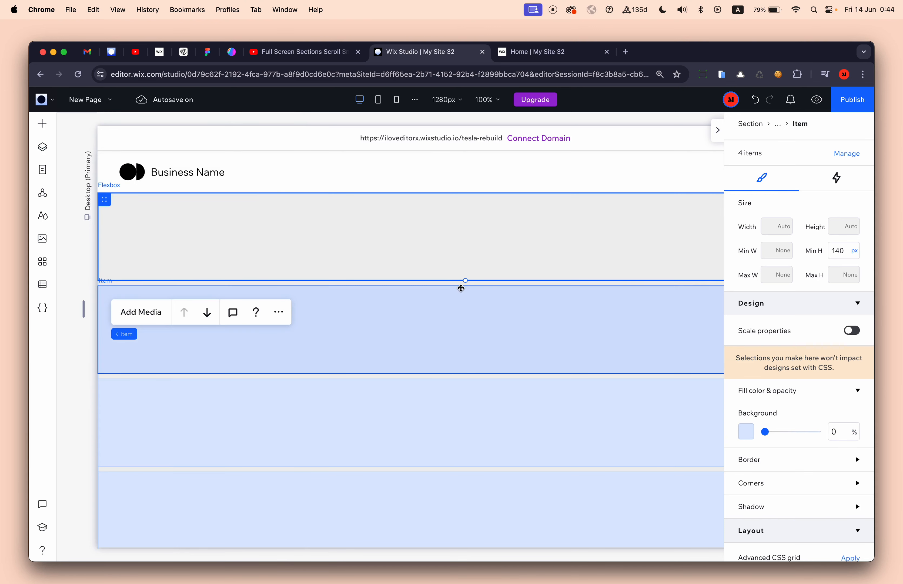
Step: Change the Main Scroll Snap Wrapper's background to the light green theme color #D2E4C7
click(43, 147)
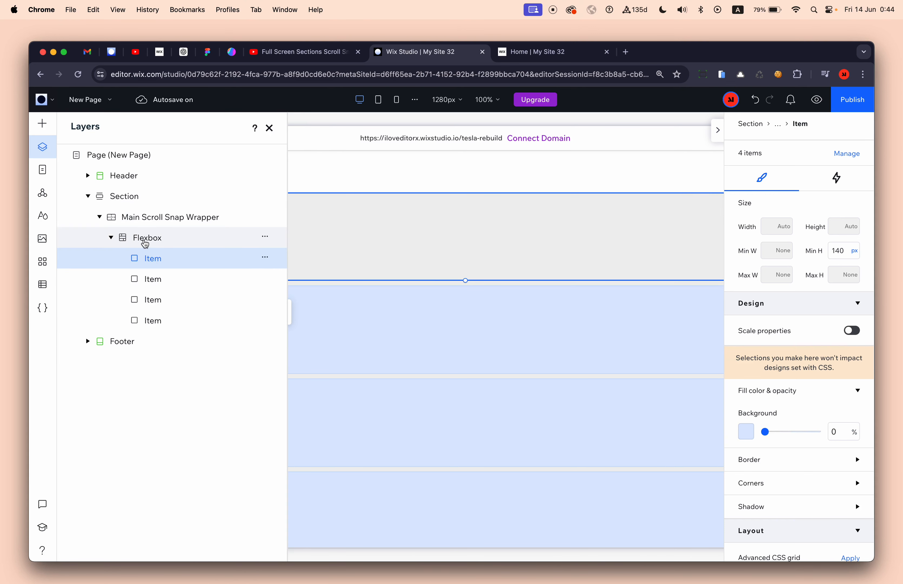
click(141, 242)
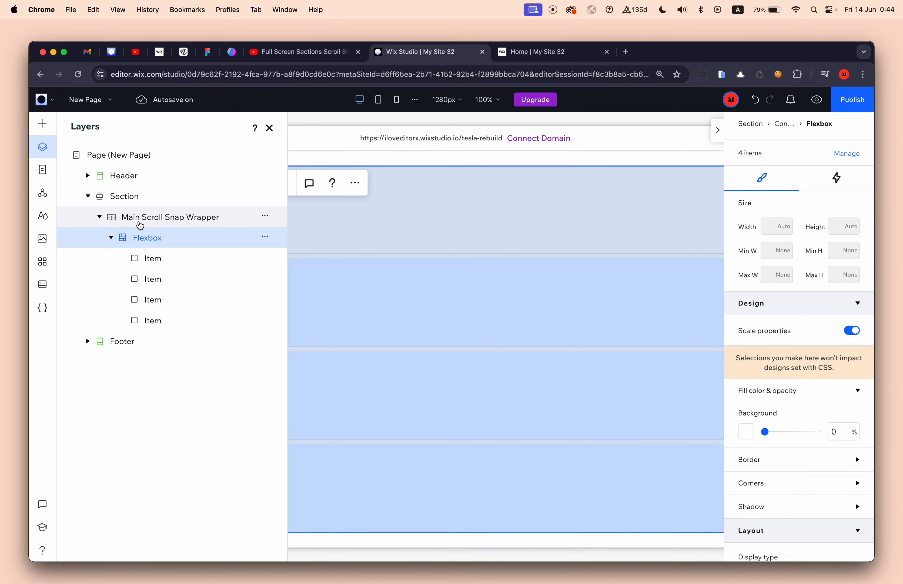
click(141, 225)
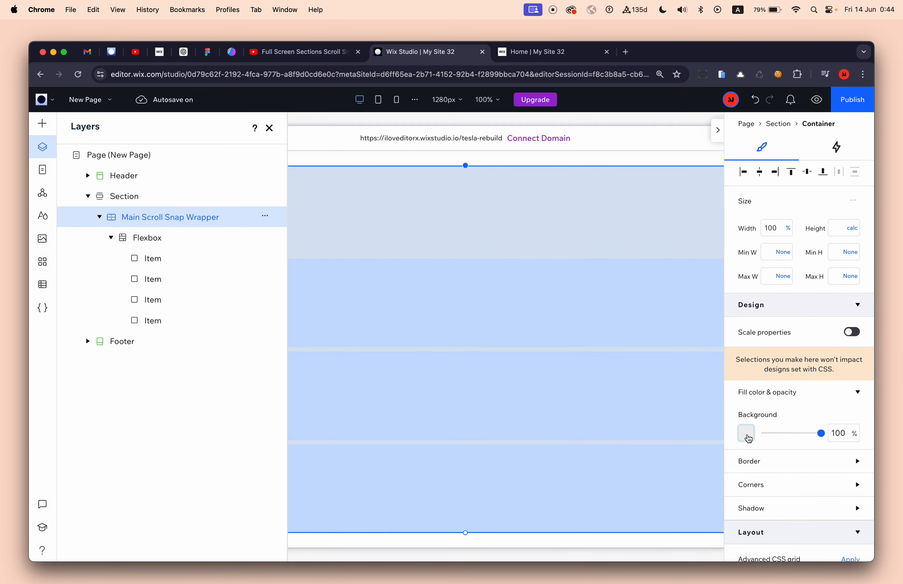
click(748, 433)
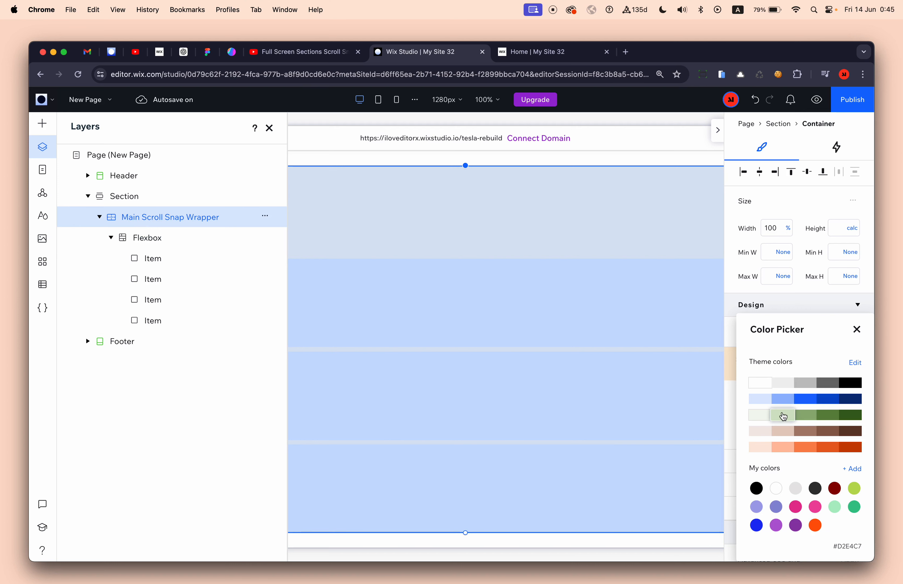
click(783, 414)
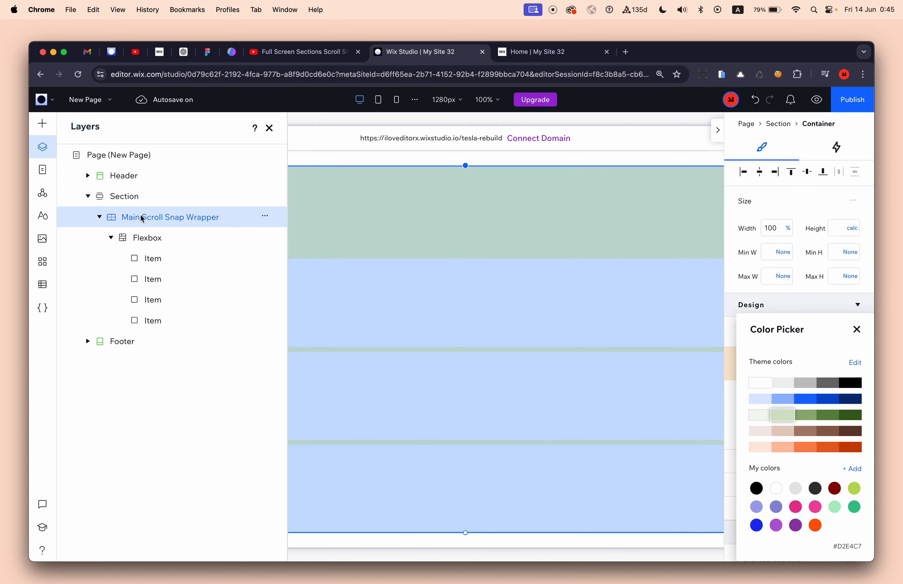
click(199, 226)
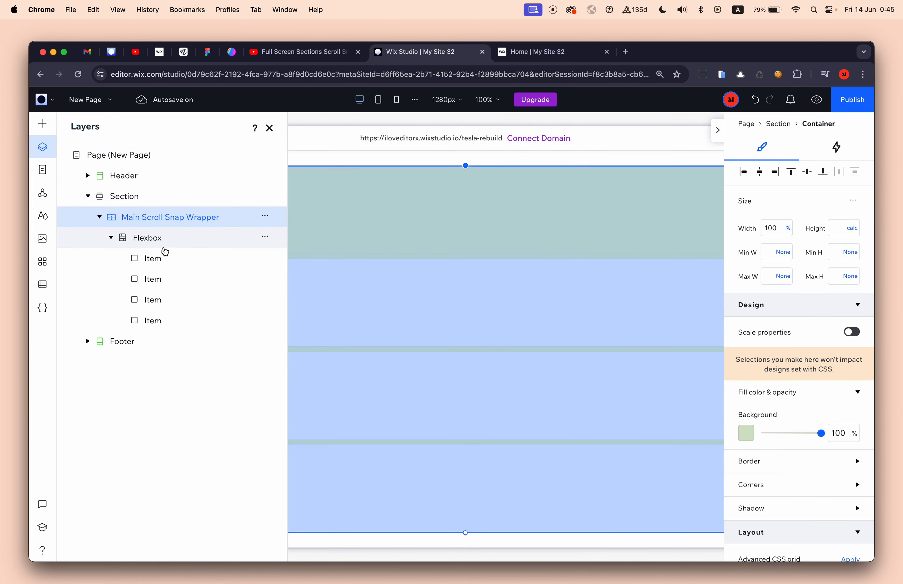
Step: Paste the Single Item Content Wrapper into the first item of the slider flexbox
click(166, 258)
click(269, 128)
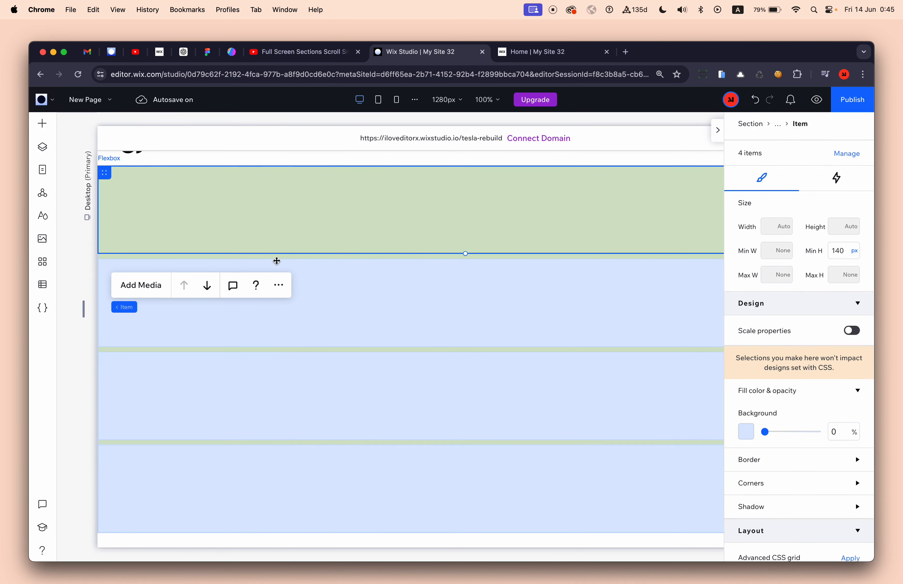
right_click(277, 261)
click(322, 147)
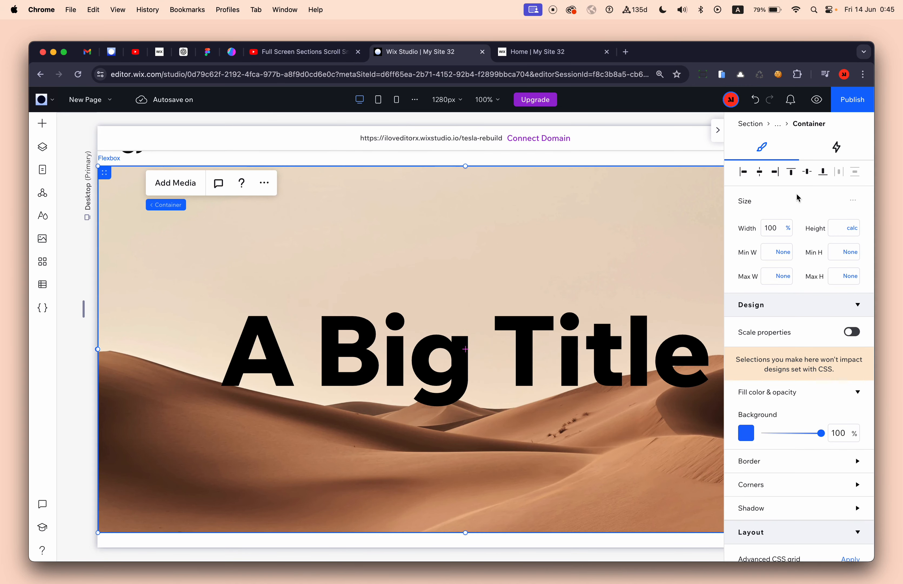
Step: Dock the pasted Single Item Content Wrapper to the top of its item and check its height calculation
scroll(795, 193, down, 10)
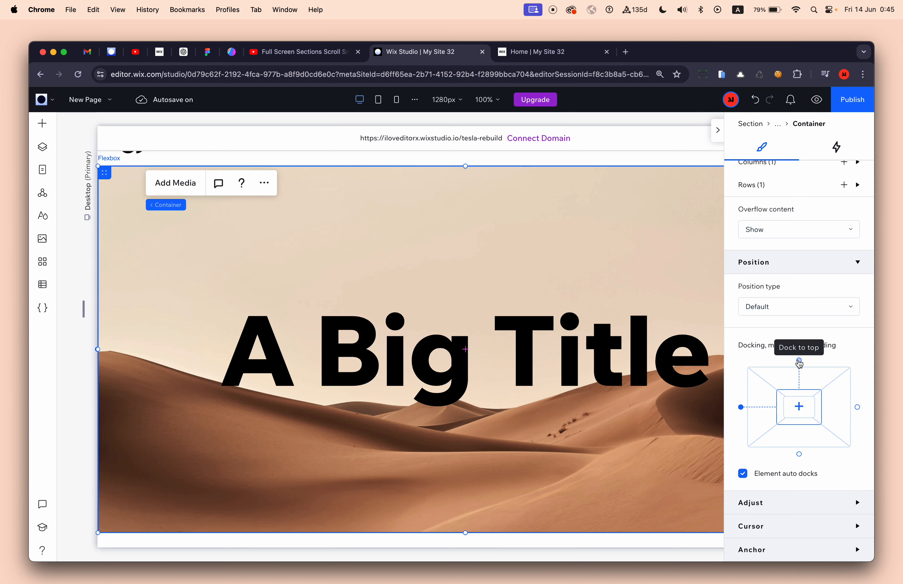
click(799, 361)
scroll(823, 347, up, 10)
scroll(805, 304, down, 8)
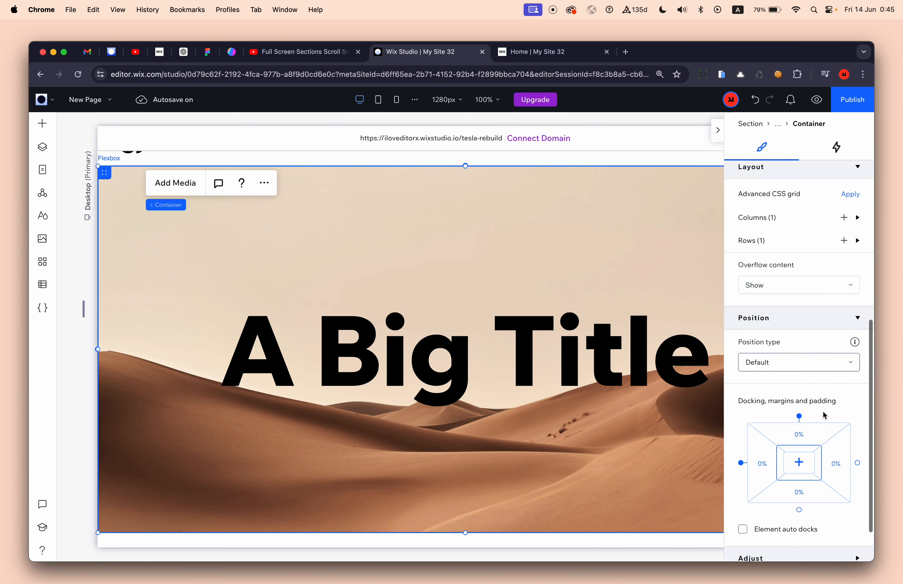
scroll(793, 268, up, 8)
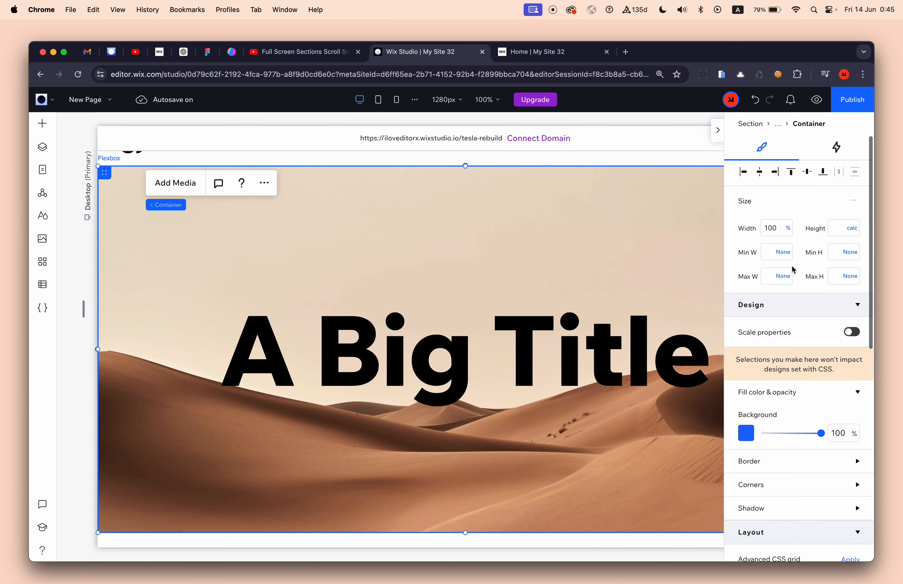
click(840, 237)
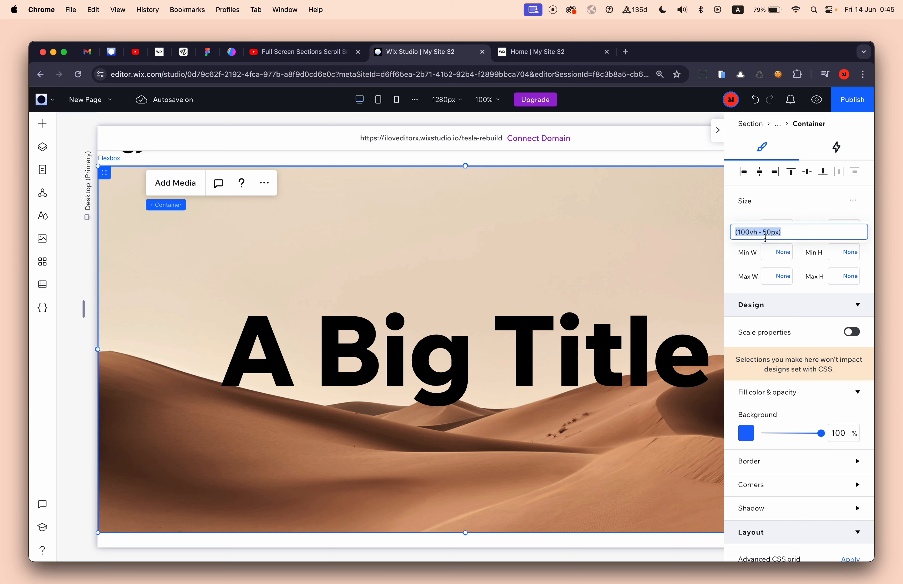
click(738, 270)
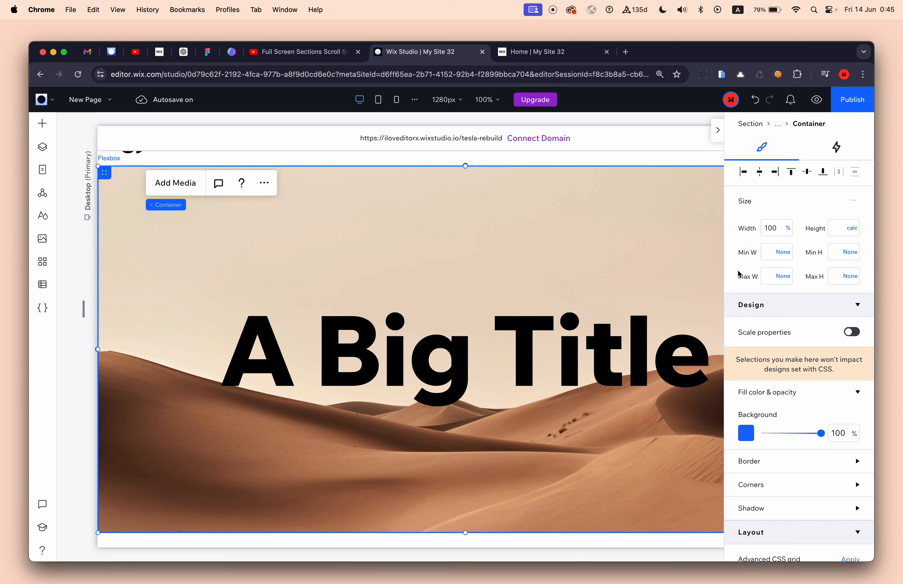
Step: Check the container's grid row sizing and change its single column from Min/max to 1 fr
scroll(750, 304, down, 8)
click(766, 285)
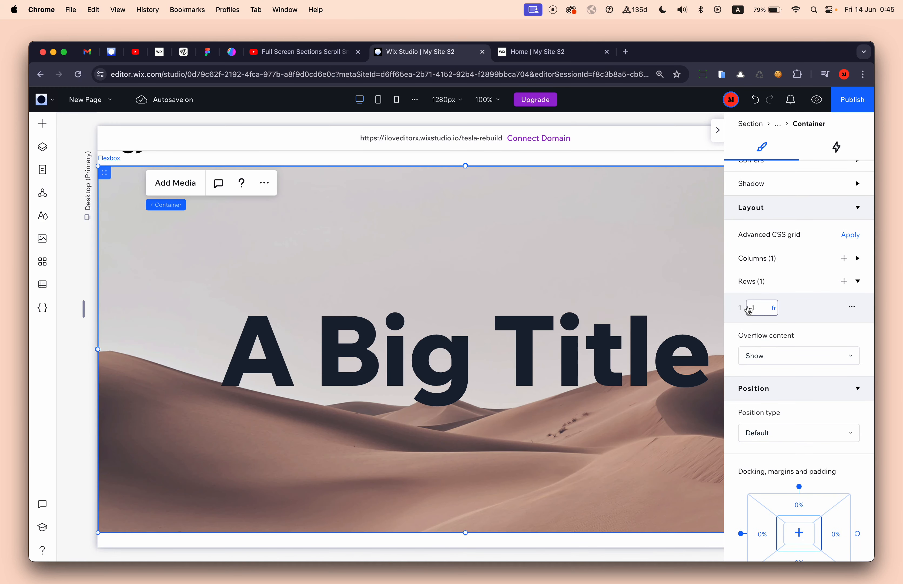
click(774, 261)
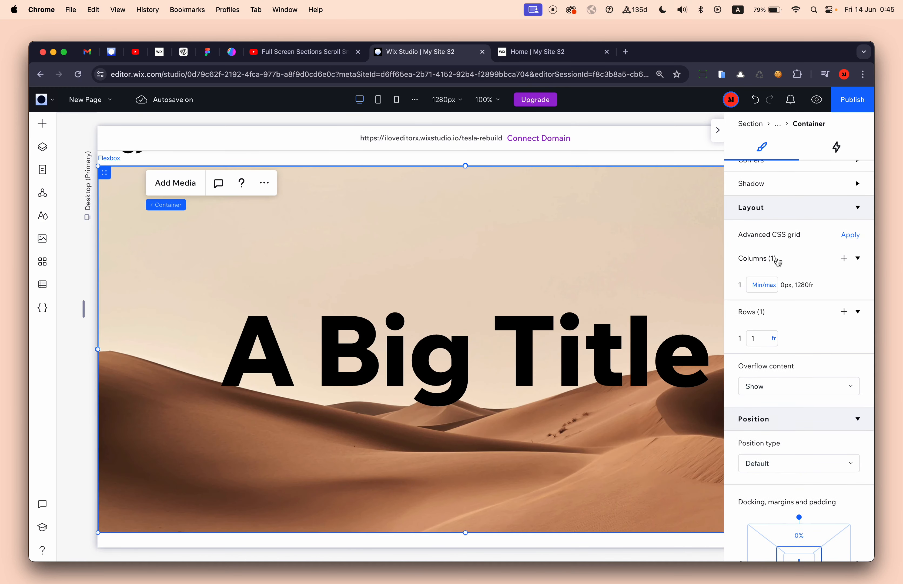
click(764, 284)
scroll(784, 147, up, 2)
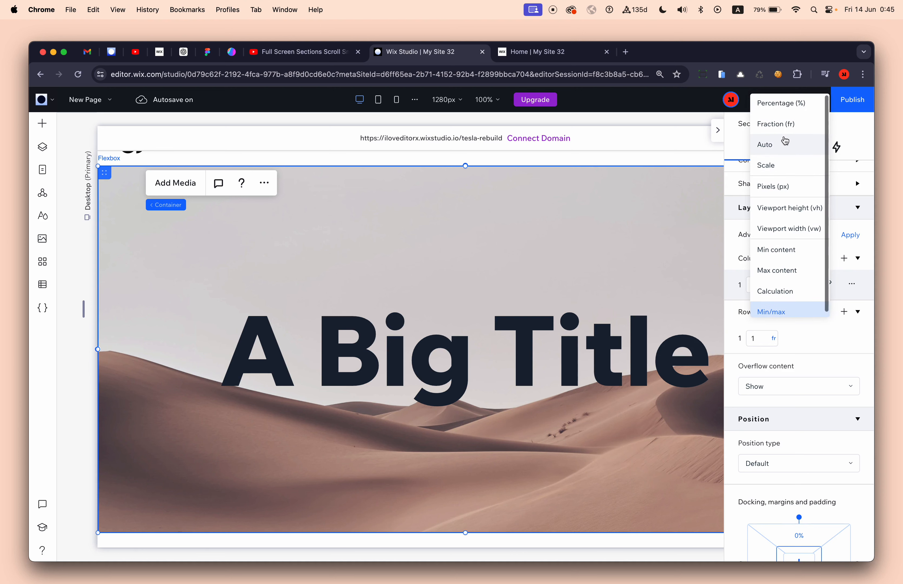
click(788, 122)
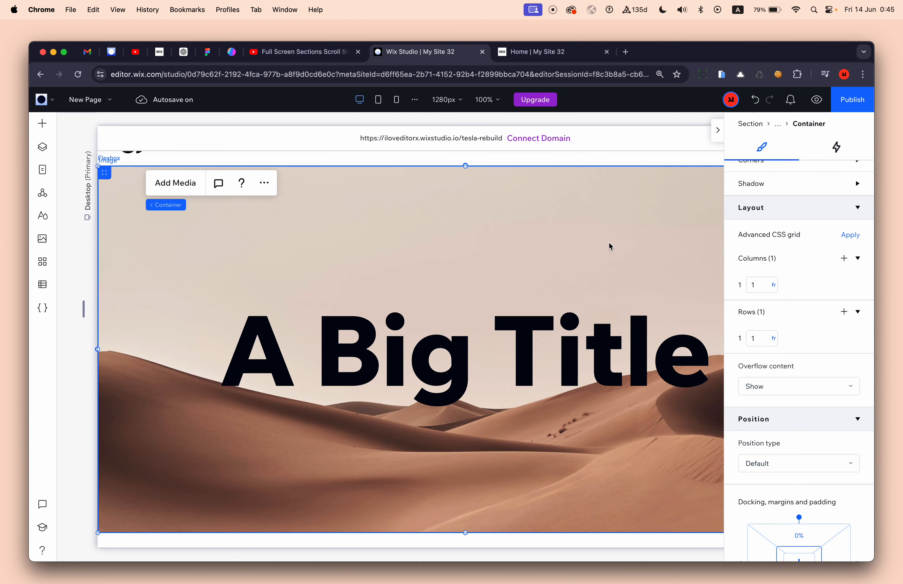
Step: Delete the three empty items from the slider flexbox, keeping only the item holding the Single Item Content Wrapper
scroll(369, 266, up, 1)
click(49, 150)
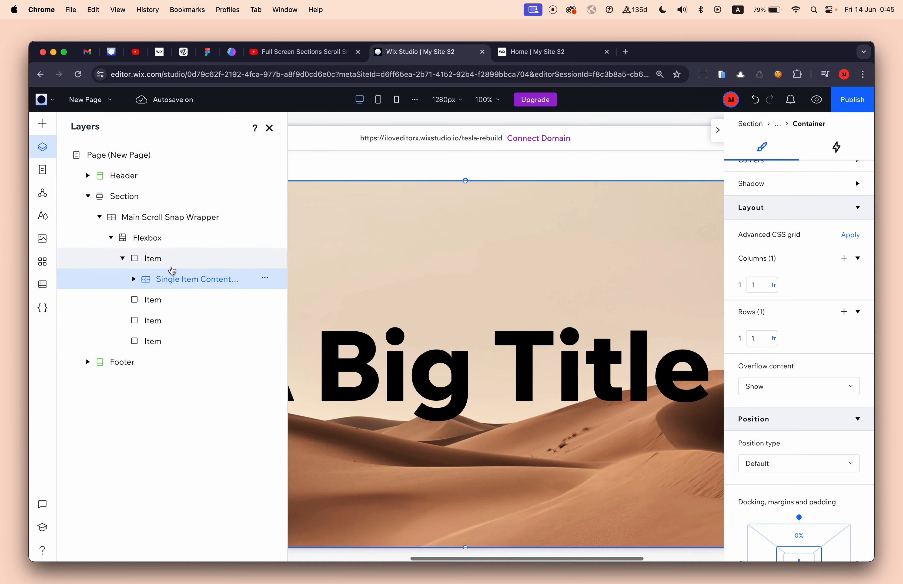
click(122, 258)
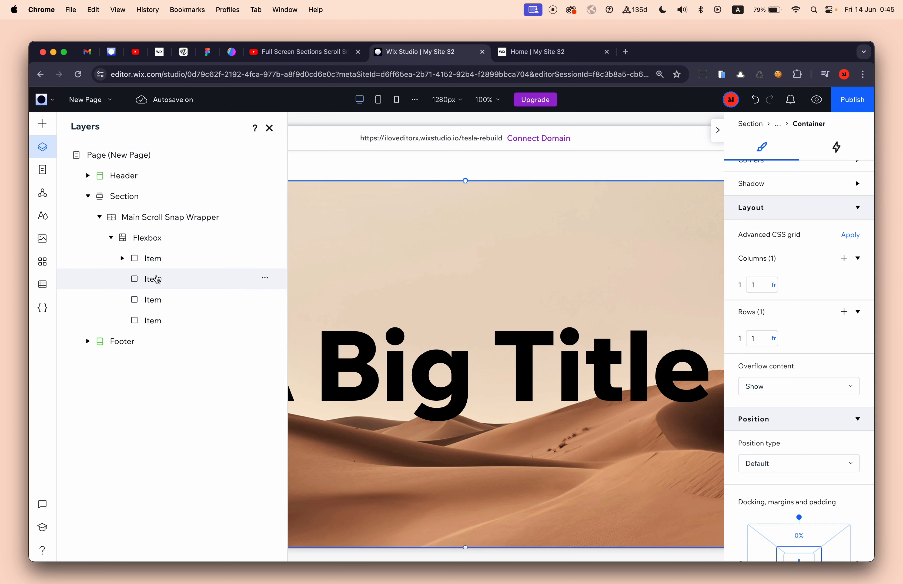
click(157, 280)
key(Delete)
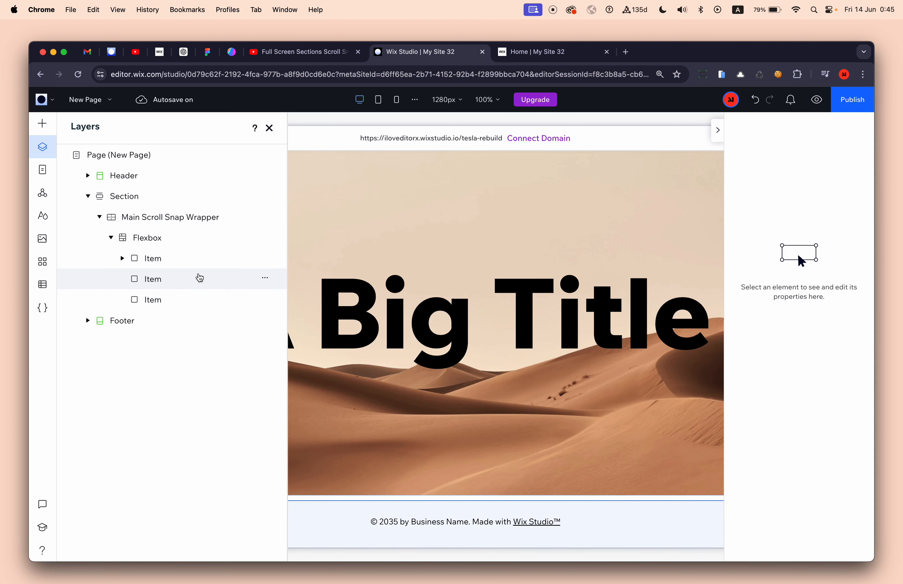
click(199, 279)
key(Delete)
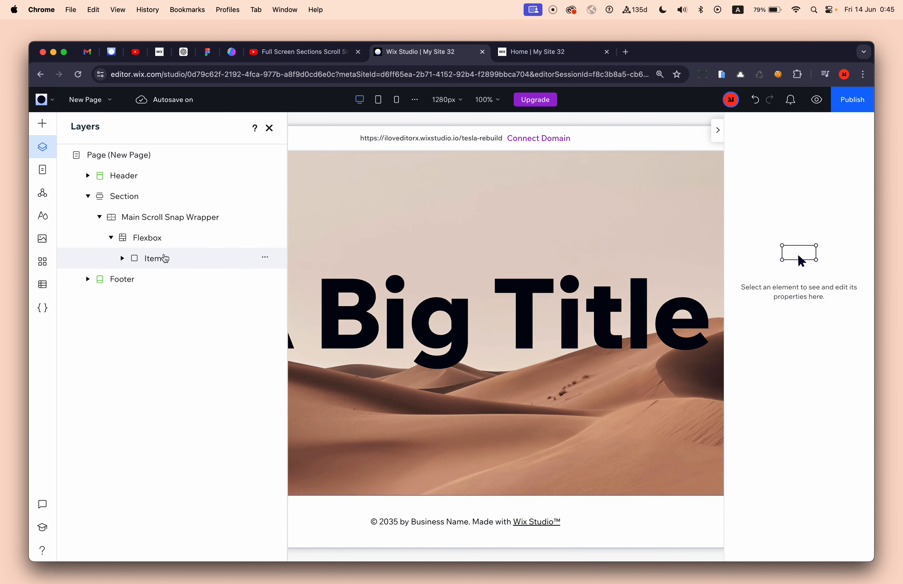
Step: Check the Main Scroll Snap Wrapper's grid row sizing and change its single column from Min/max to 1 fr
click(171, 258)
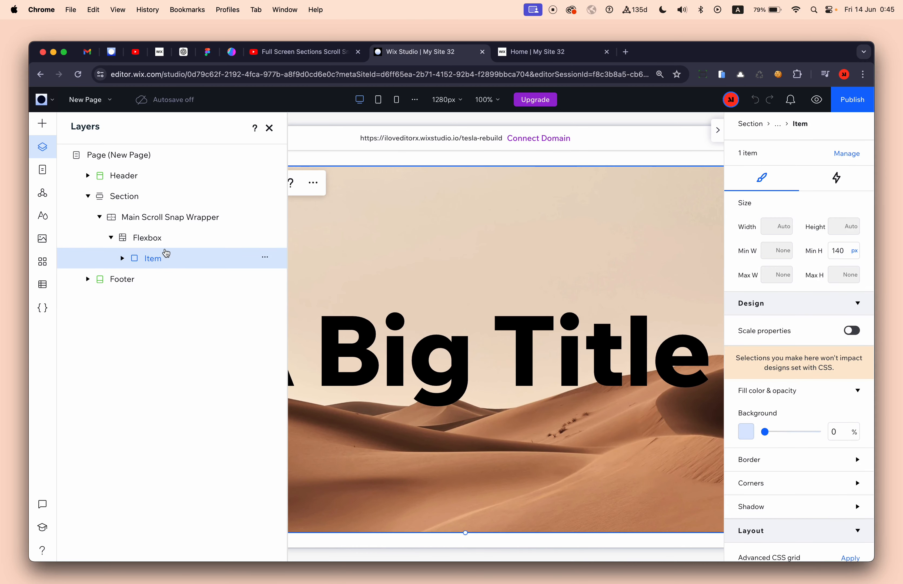
click(125, 197)
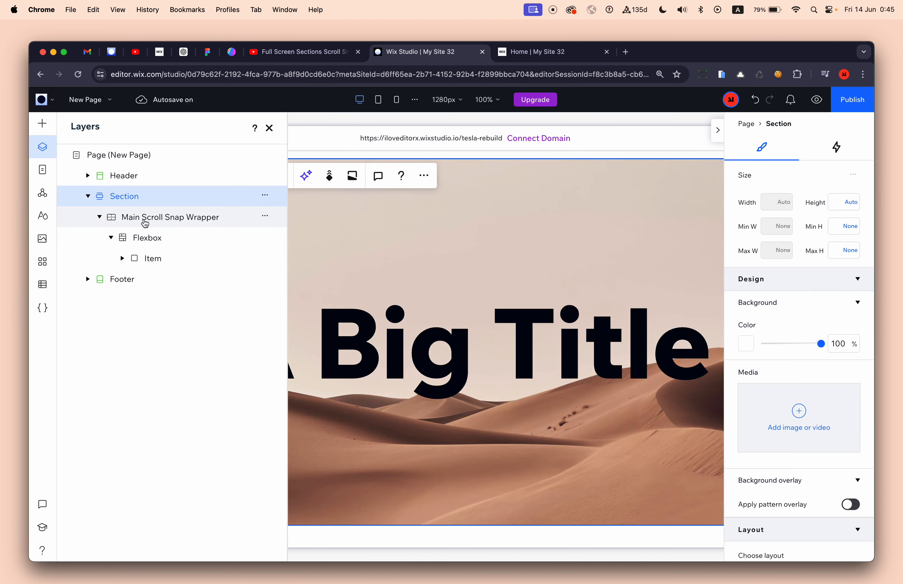
click(141, 222)
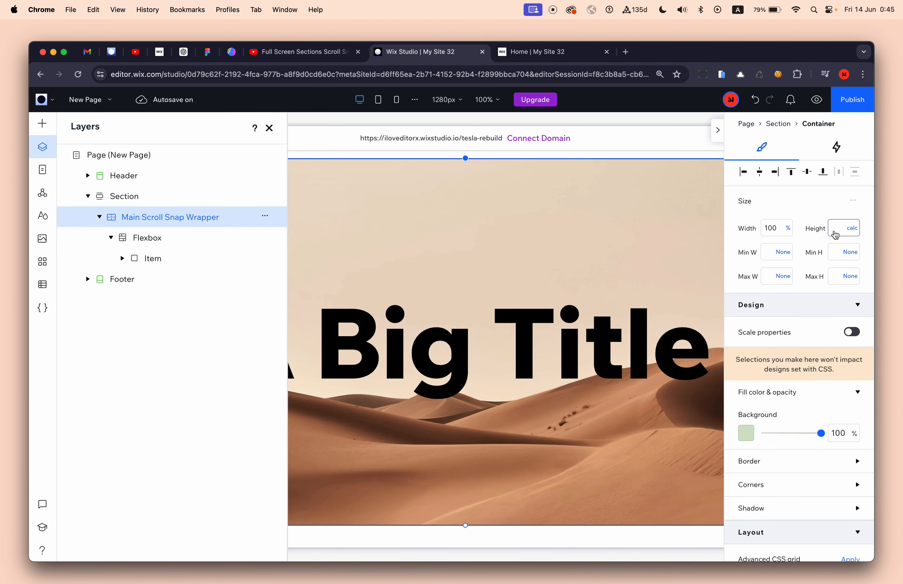
scroll(835, 235, down, 6)
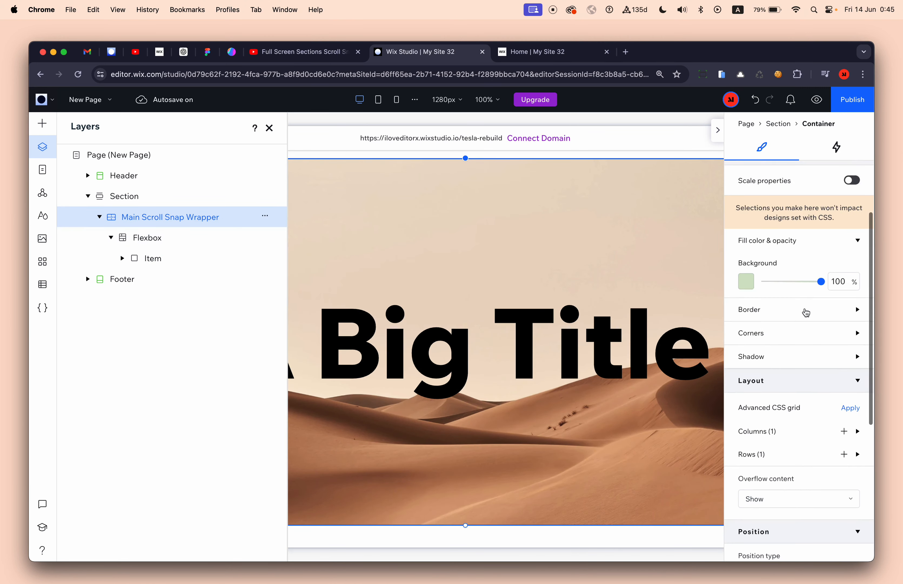
click(764, 382)
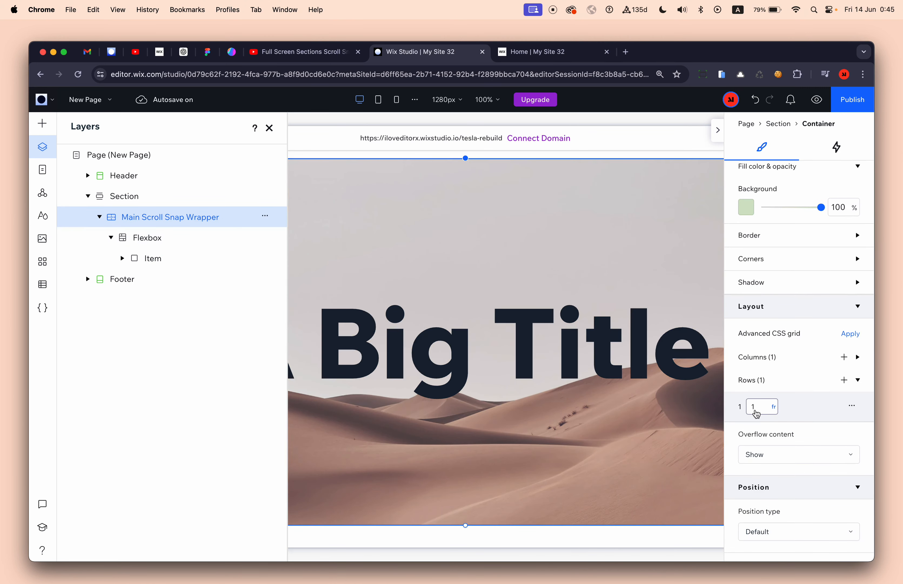
click(768, 356)
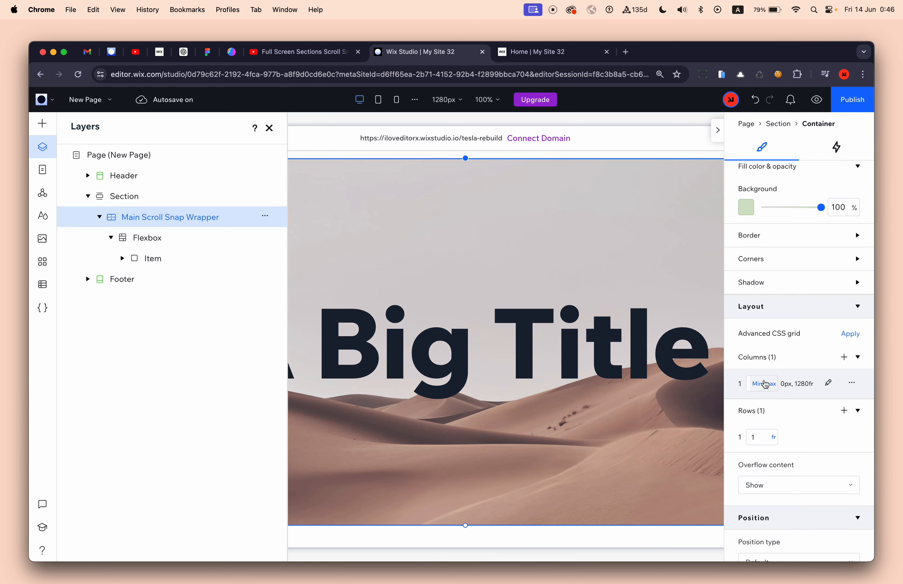
click(761, 381)
click(786, 199)
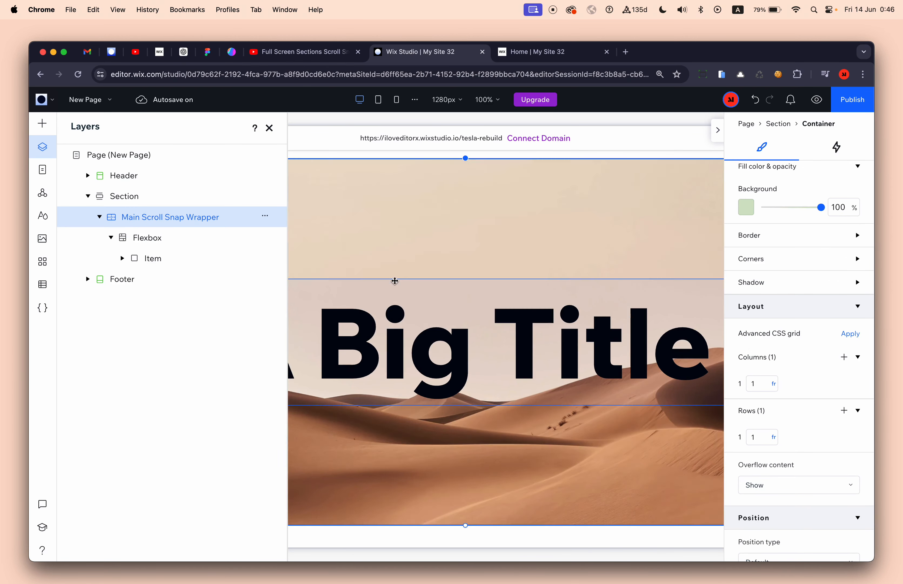
Step: Review the flexbox's slider layout settings and set its remaining item's minimum height to None
click(158, 239)
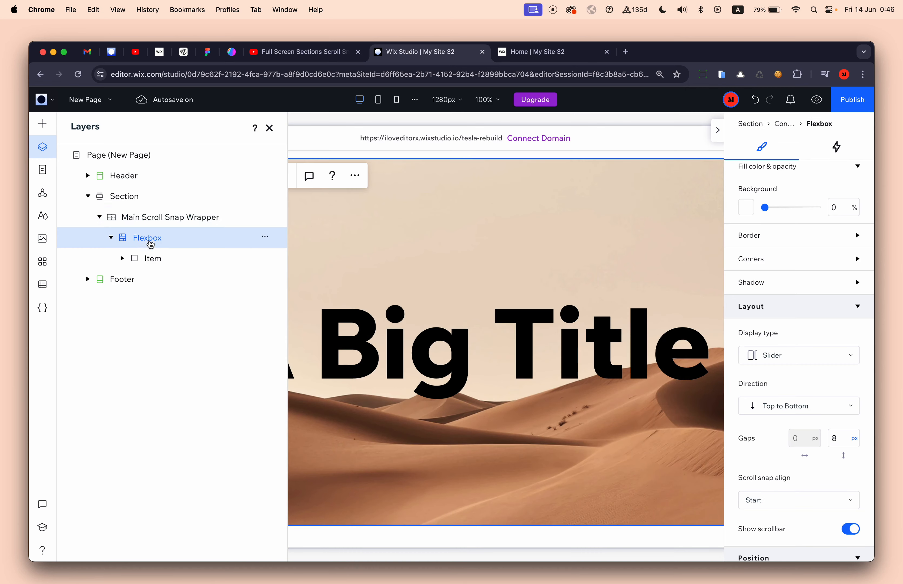
click(269, 128)
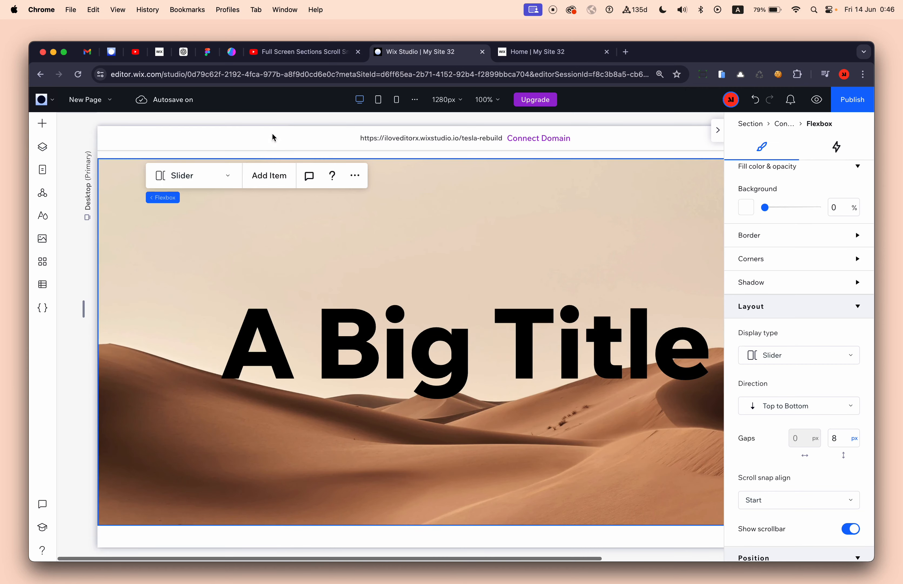
scroll(813, 387, down, 3)
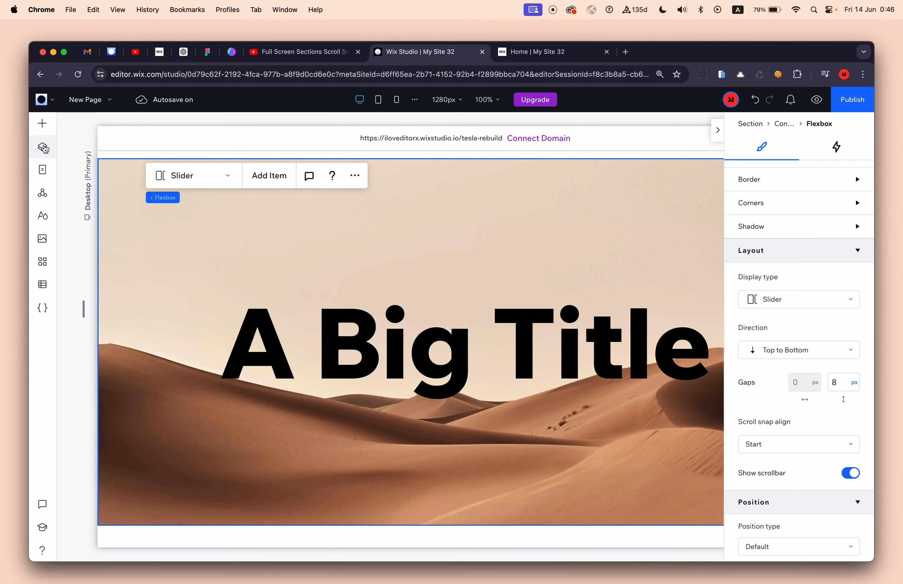
click(44, 148)
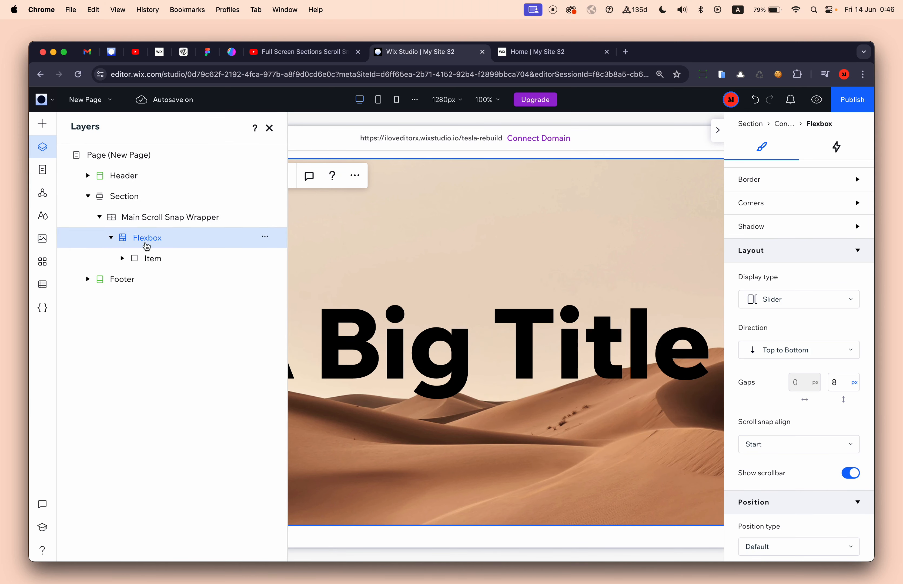
click(164, 263)
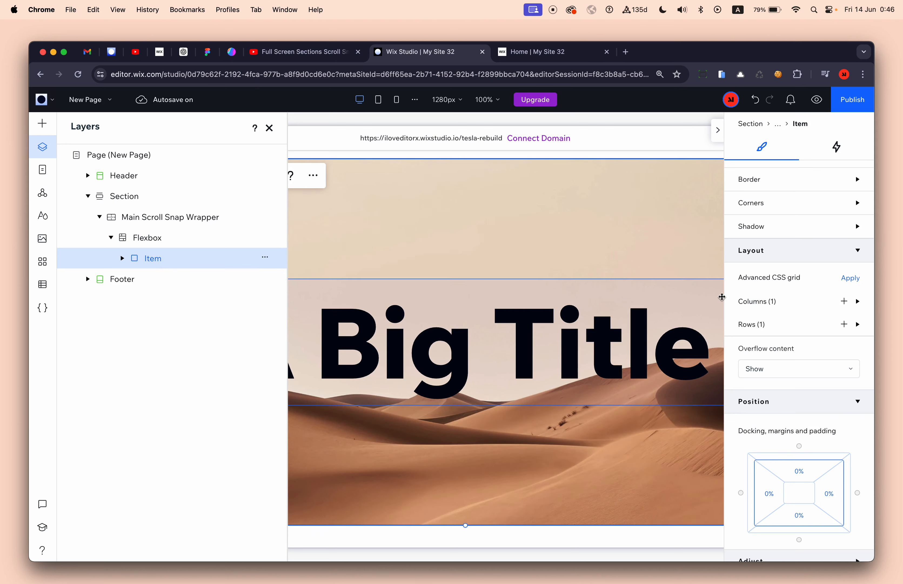
click(754, 324)
scroll(805, 277, up, 5)
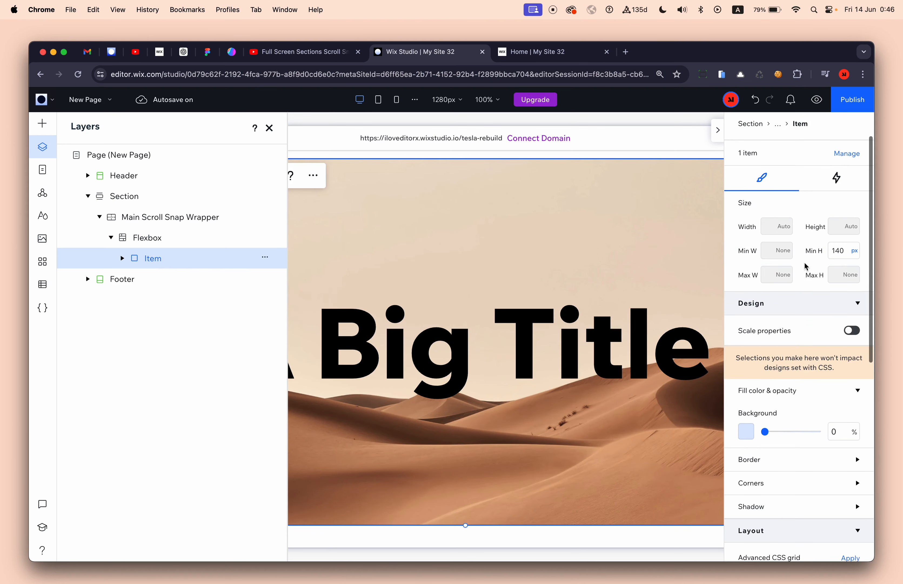
click(855, 254)
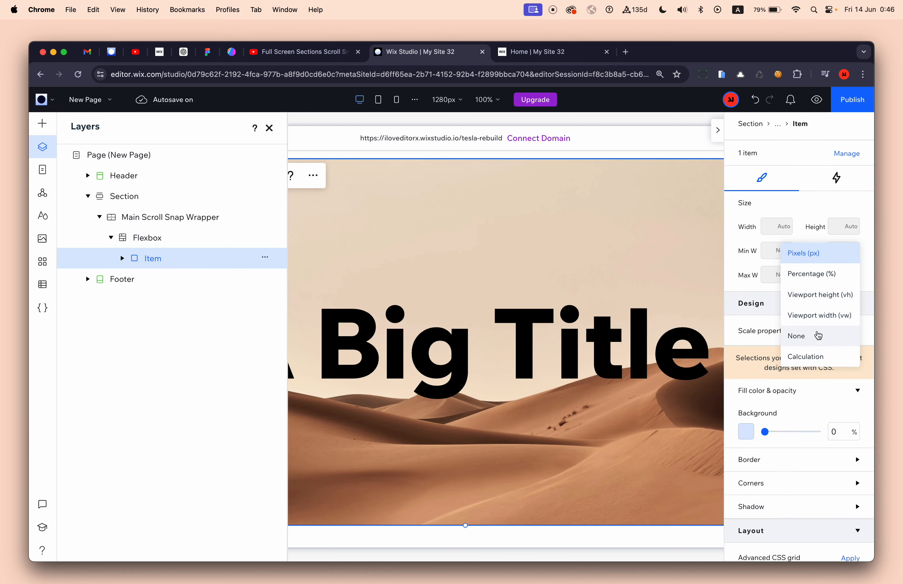
click(817, 336)
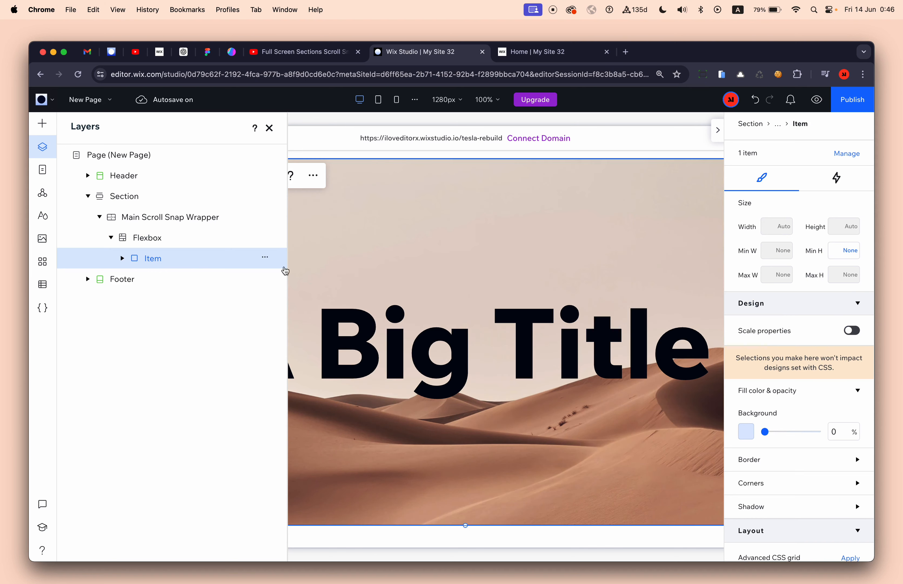
Step: Change the flexbox item's single grid row and single column from Min/max to 1 fr
scroll(823, 403, down, 6)
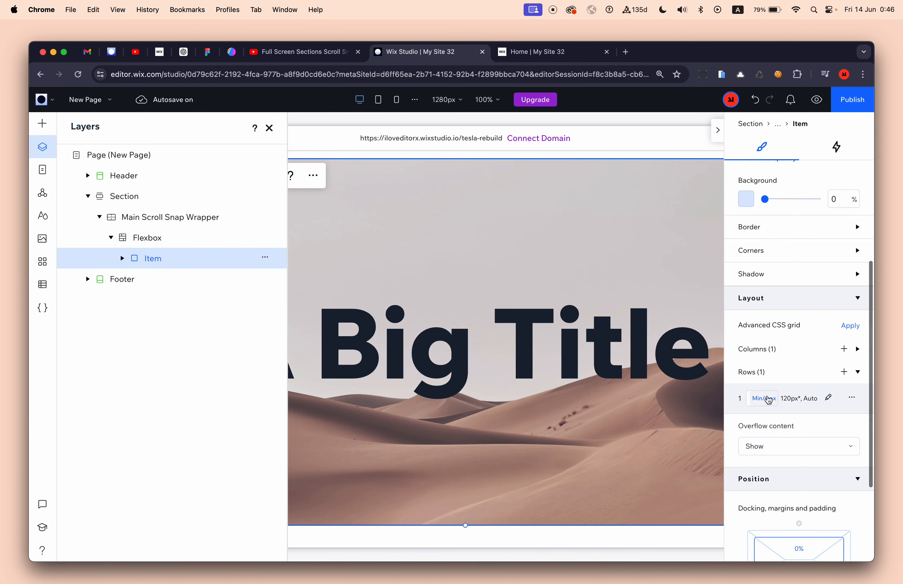
click(763, 398)
click(776, 213)
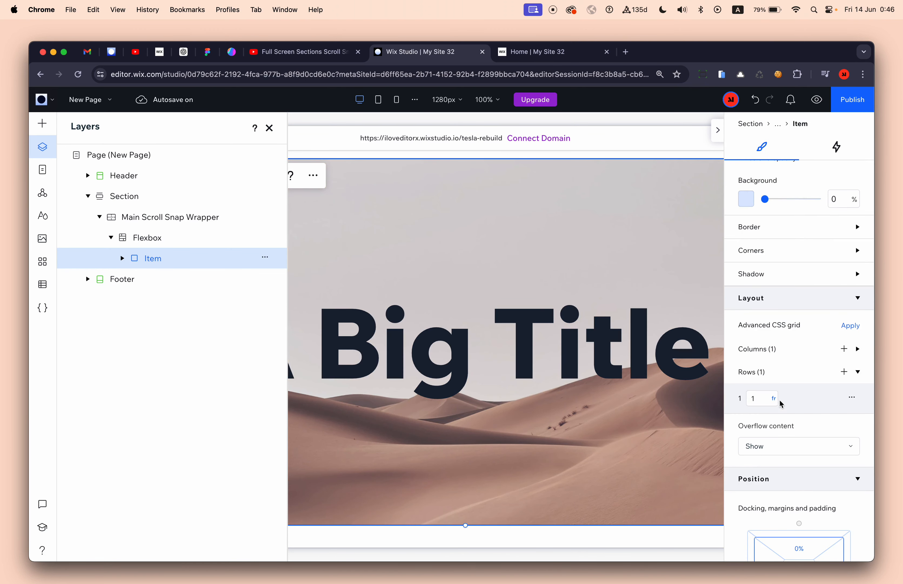
click(858, 349)
click(763, 375)
click(774, 189)
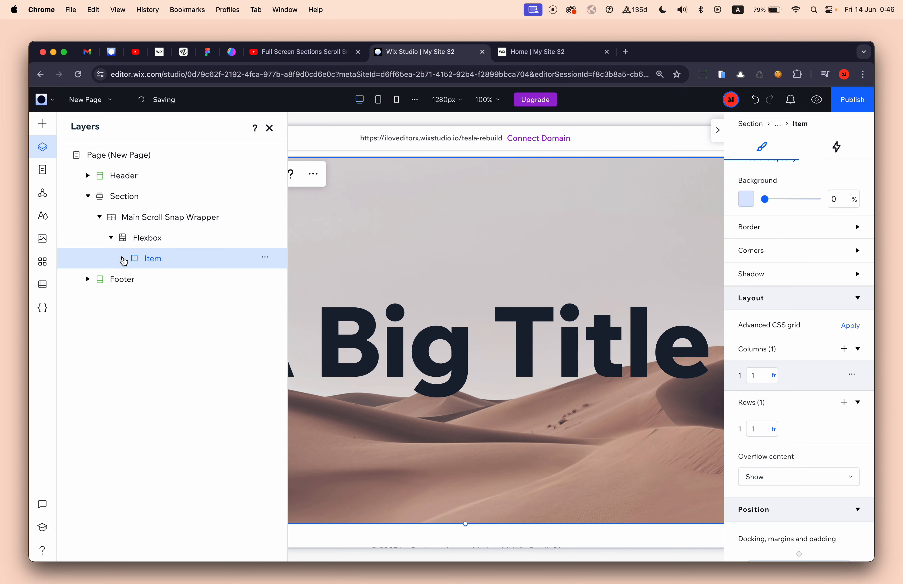
Step: Examine the Single Item Content Wrapper nested in the flexbox item and its grid row and column sizing
click(122, 259)
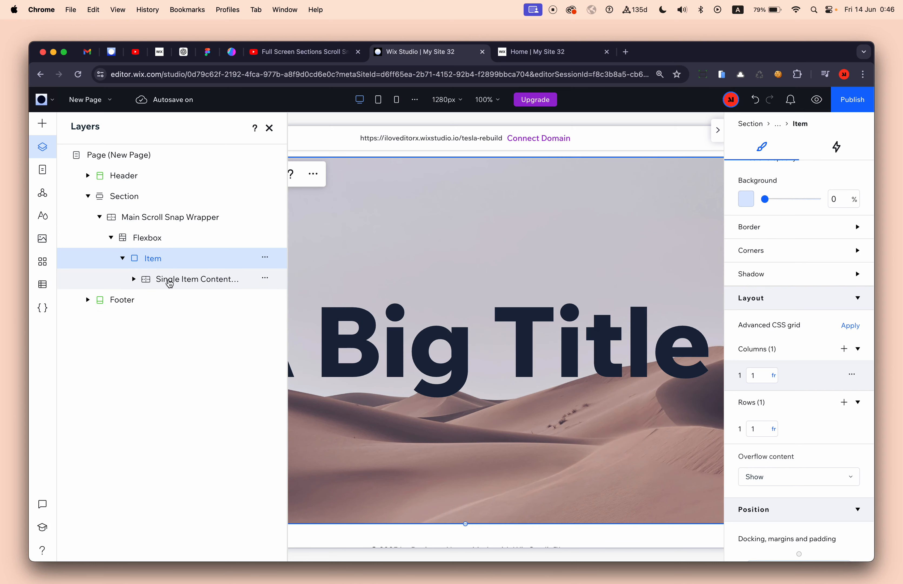
click(172, 281)
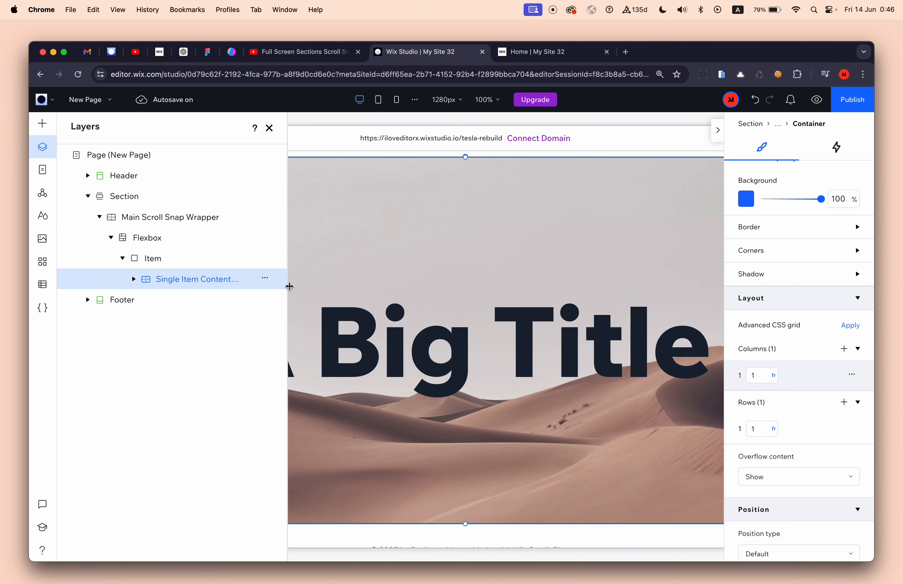
click(317, 291)
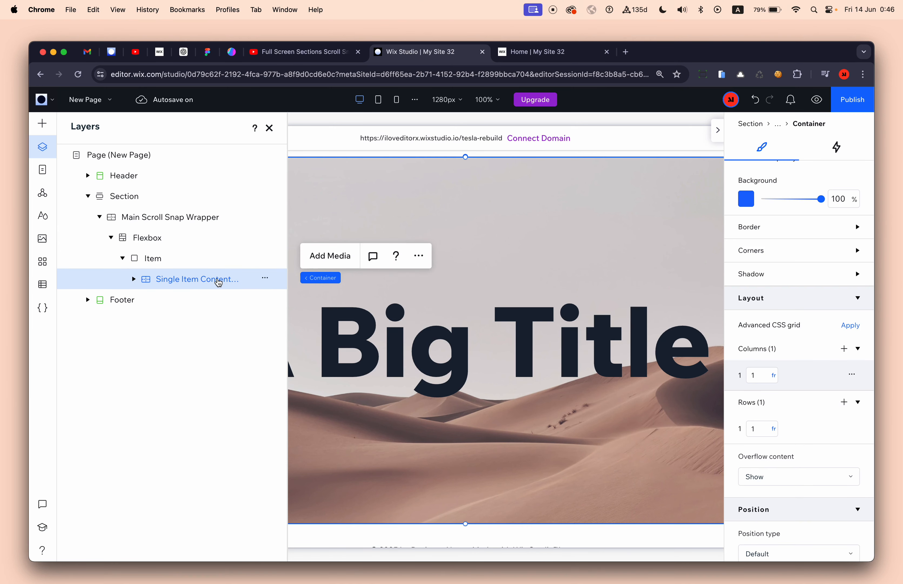
double_click(219, 283)
key(Right)
click(269, 129)
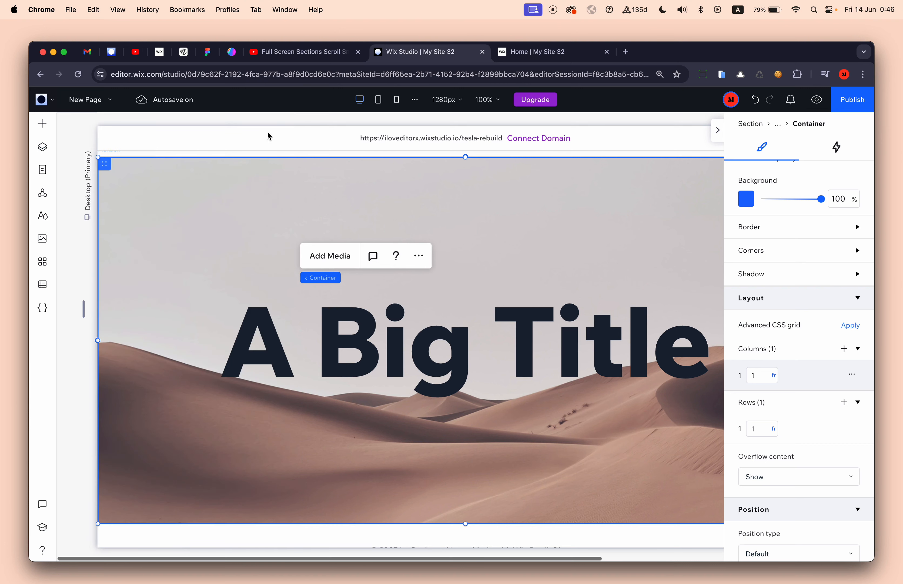
click(43, 147)
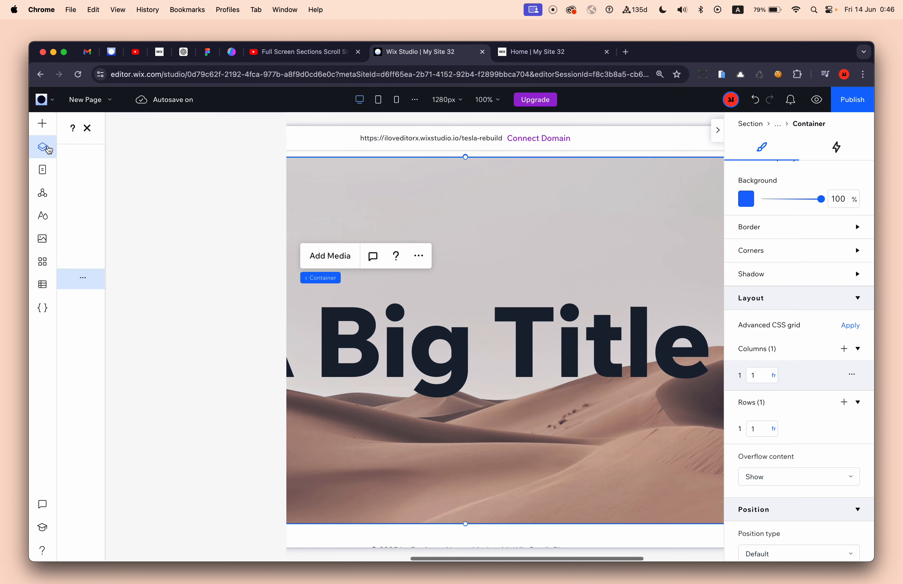
Step: Duplicate the flexbox item that holds the Single Item Content Wrapper and bring the copy into view
click(155, 261)
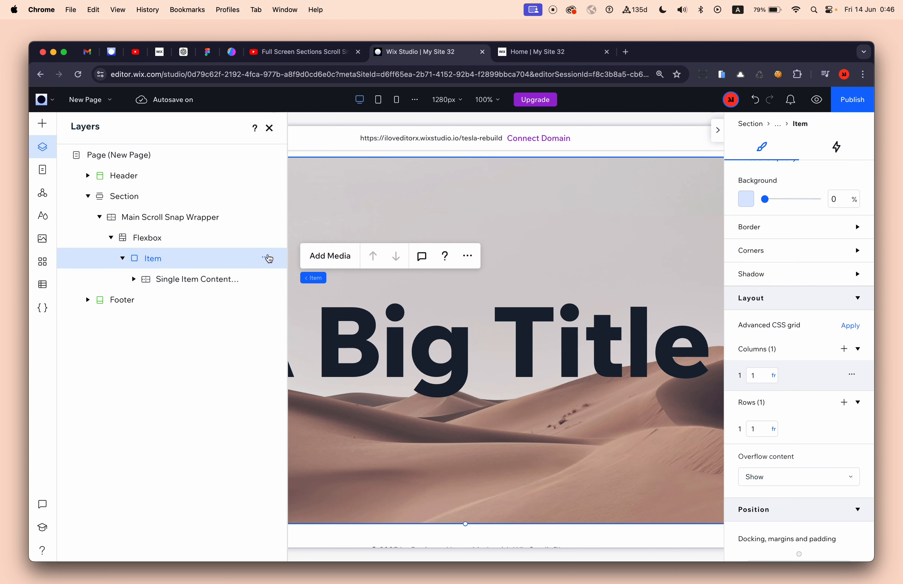
click(269, 259)
click(317, 189)
click(269, 127)
scroll(377, 305, down, 5)
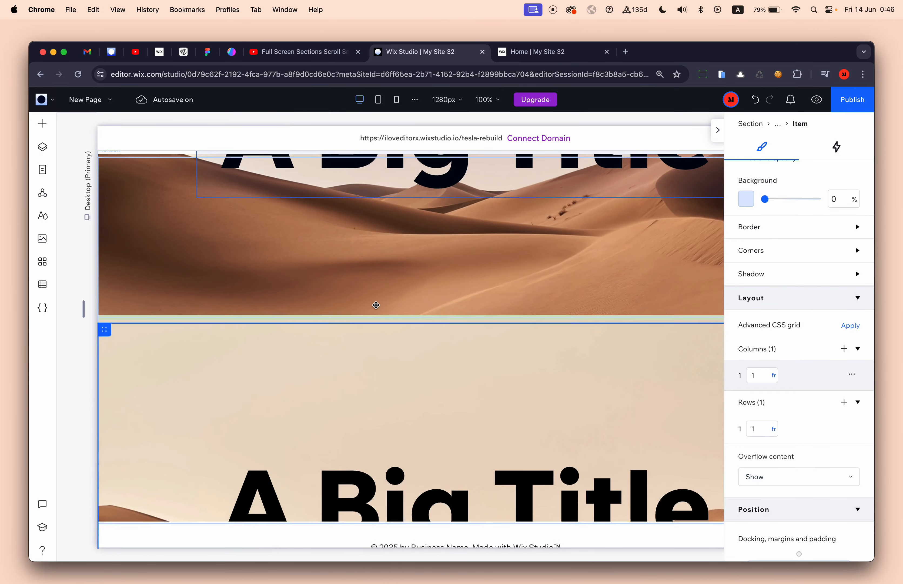
Step: Edit the title text in the duplicated item to read "A Biger Title"
double_click(413, 388)
click(426, 388)
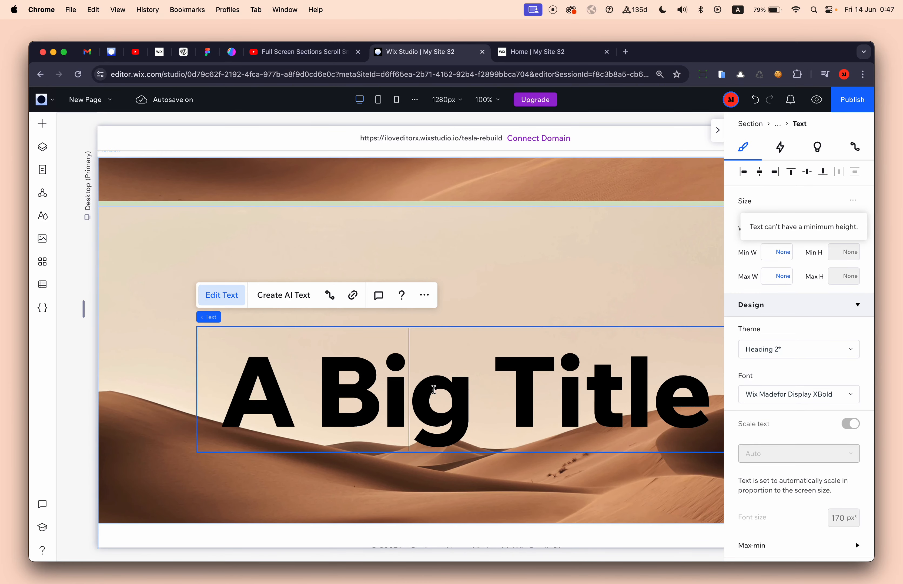
key(Right)
text(er)
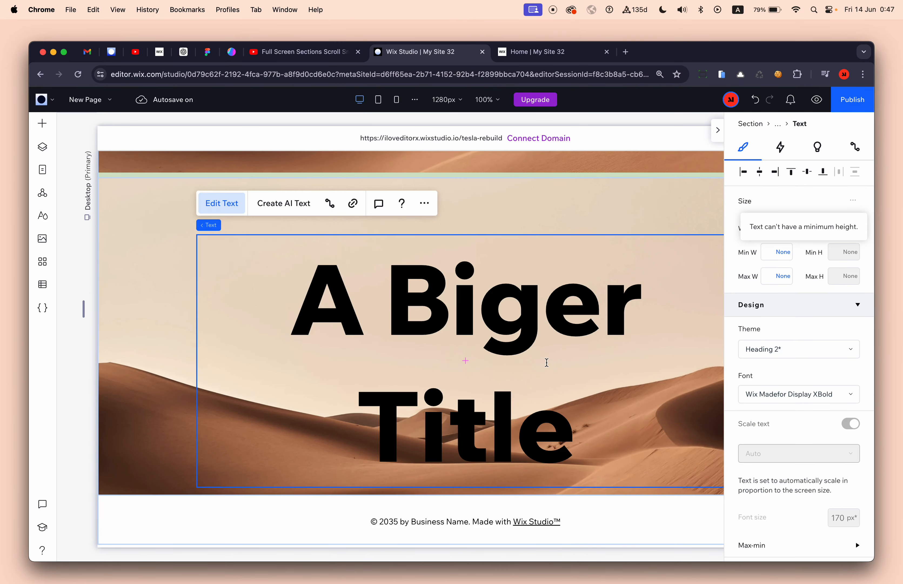
Step: Set the font size of the duplicated item's whole title to 150 px
key(super+a)
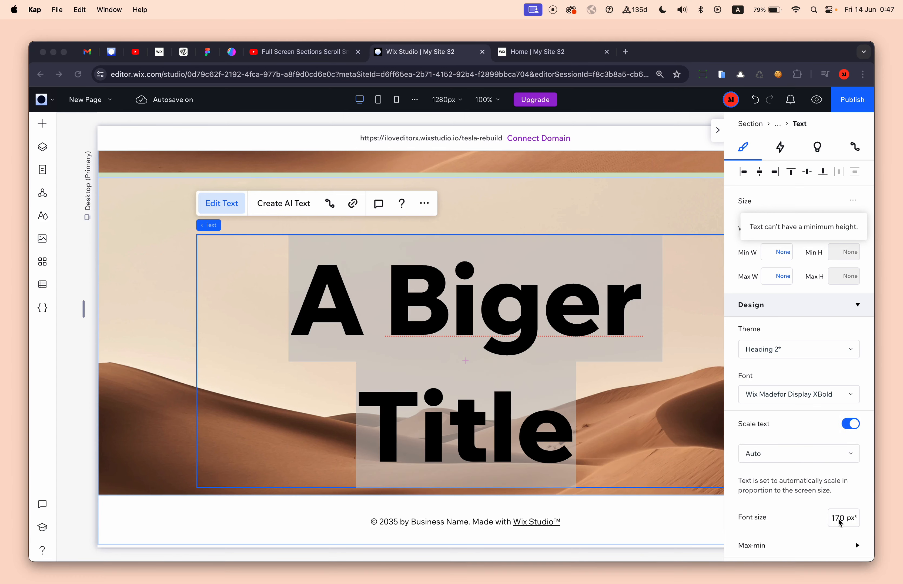
click(805, 442)
scroll(805, 442, down, 3)
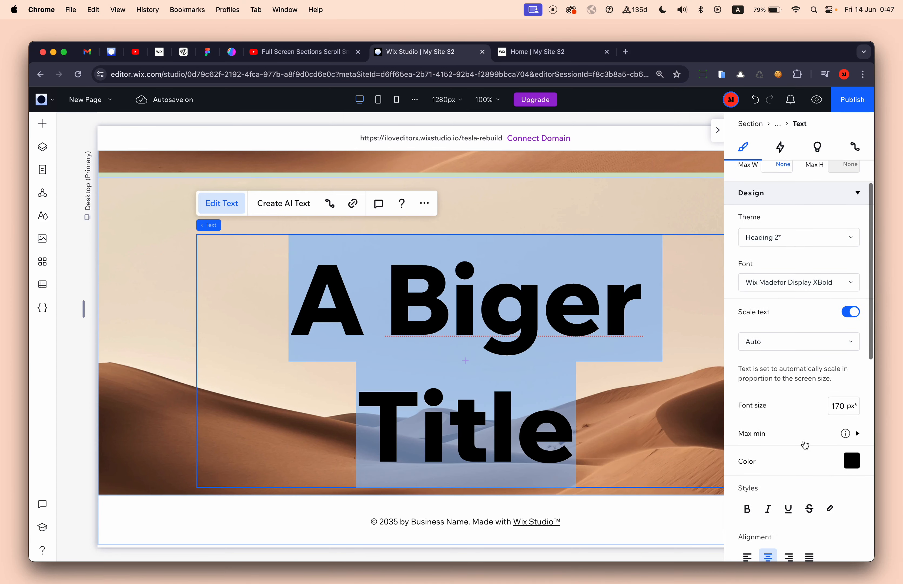
click(836, 407)
key(super+a)
text(15)
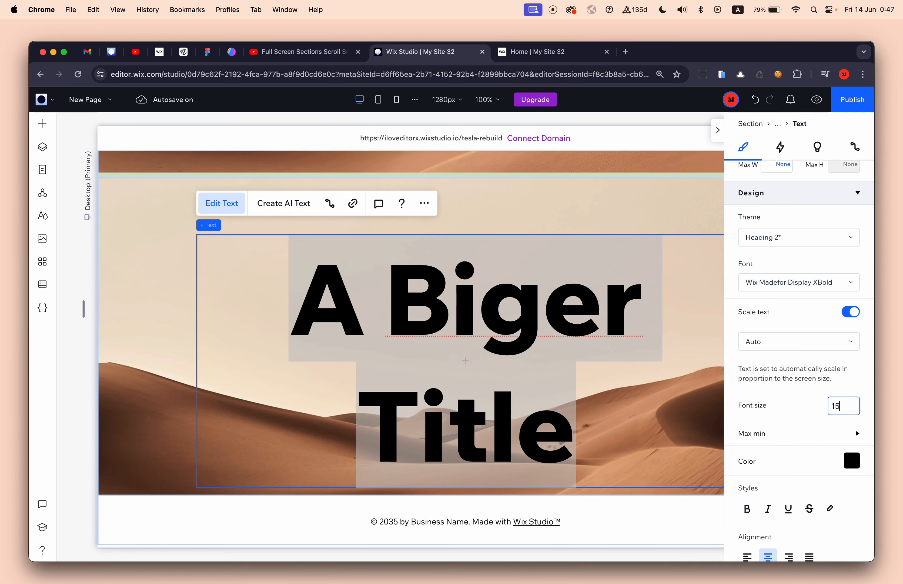
text(0)
key(Return)
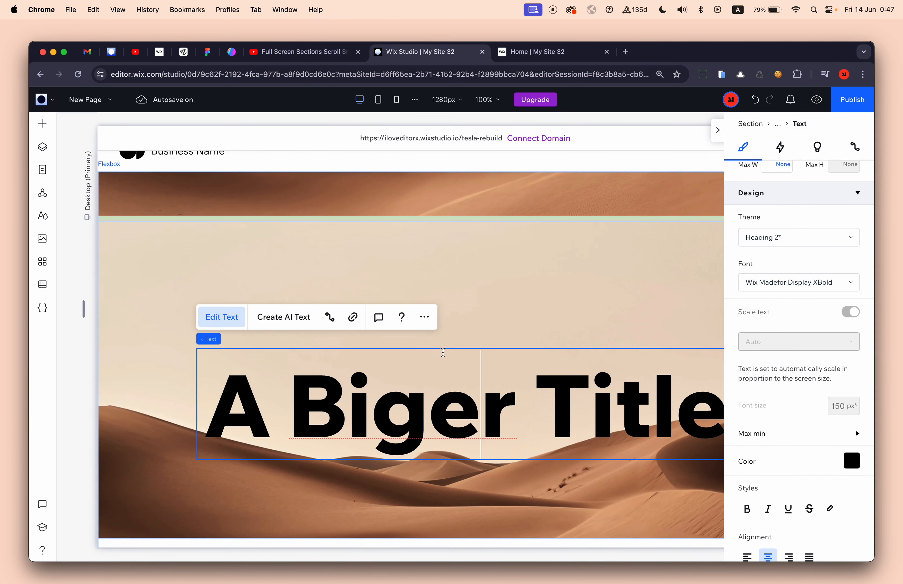
Step: Correct the duplicated item's title to "A Bigger Title" and set its font size to 120 px
click(427, 387)
text(g)
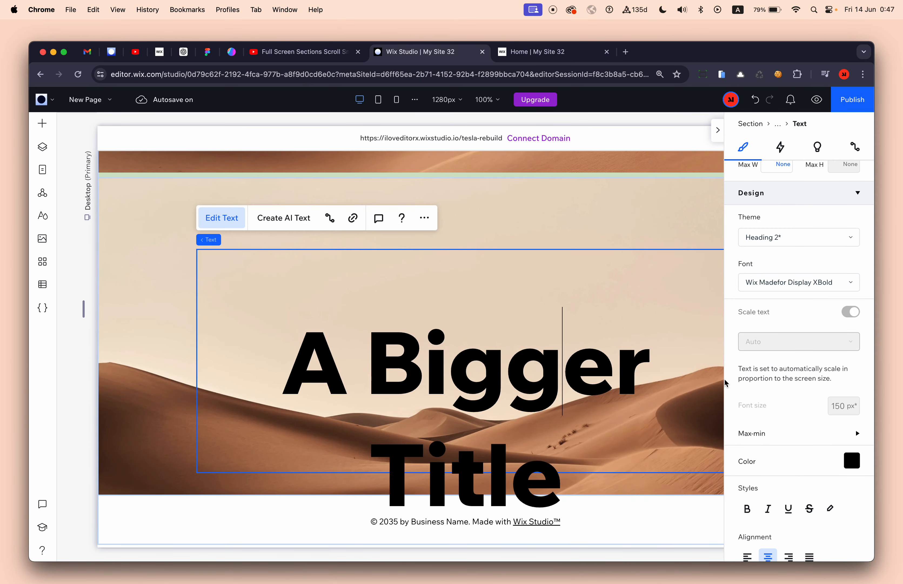
key(super+a)
click(844, 406)
text(120)
key(Return)
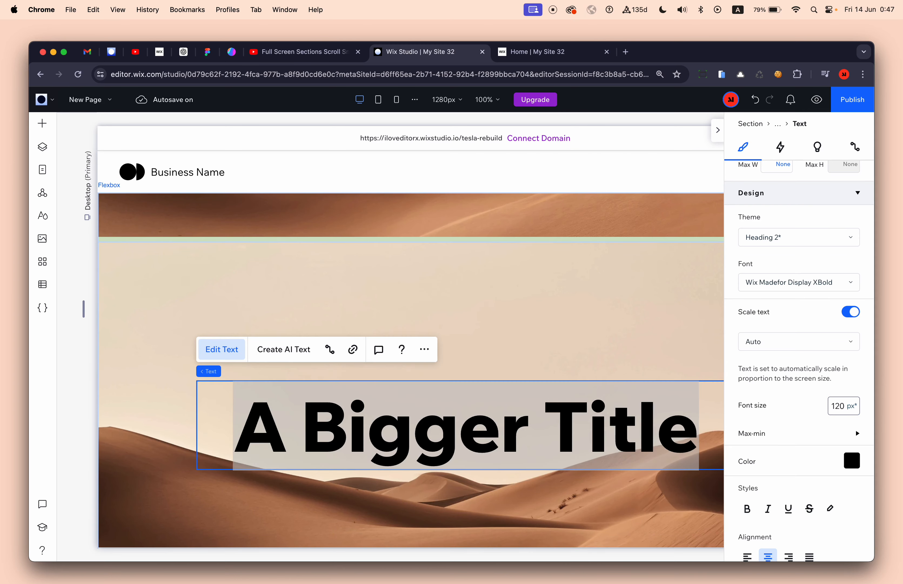
Step: Set the font size of the first item's "A Big Title" heading to 120 px
click(592, 298)
scroll(495, 299, up, 8)
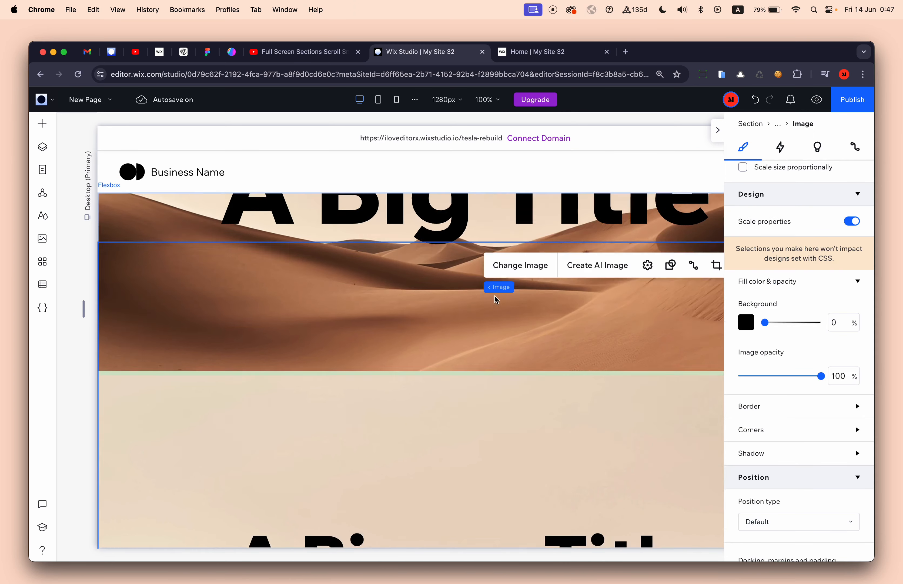
click(429, 373)
click(835, 475)
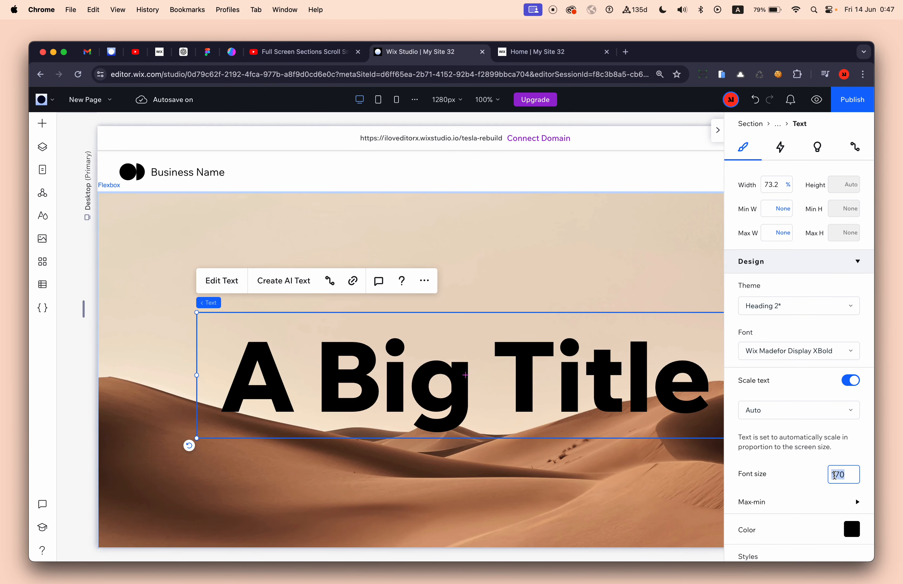
text(120)
key(Return)
Step: Replace the desert image behind "A Bigger Title" with the sunset coastline photo from the site files
scroll(626, 311, down, 5)
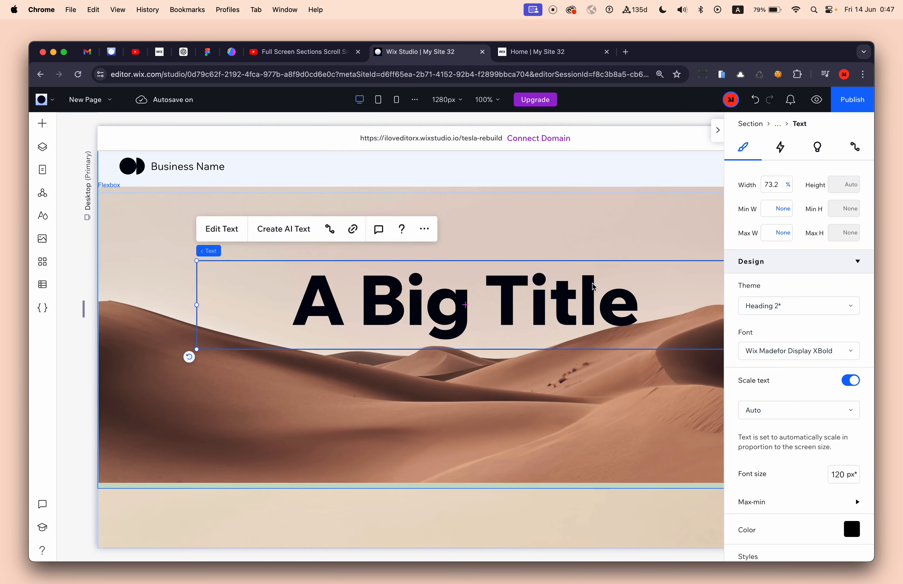
scroll(594, 287, down, 4)
scroll(528, 343, up, 1)
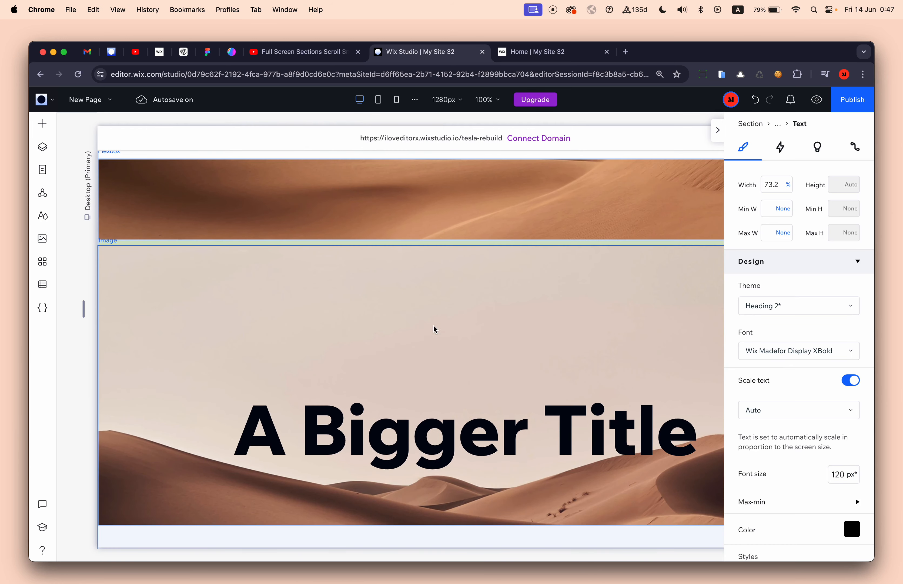
scroll(434, 328, down, 1)
scroll(409, 322, down, 1)
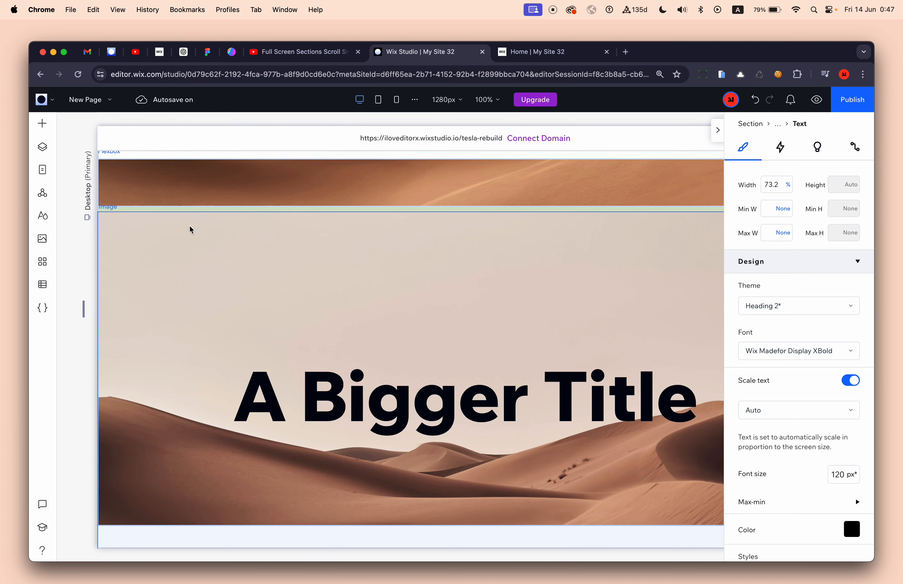
click(206, 256)
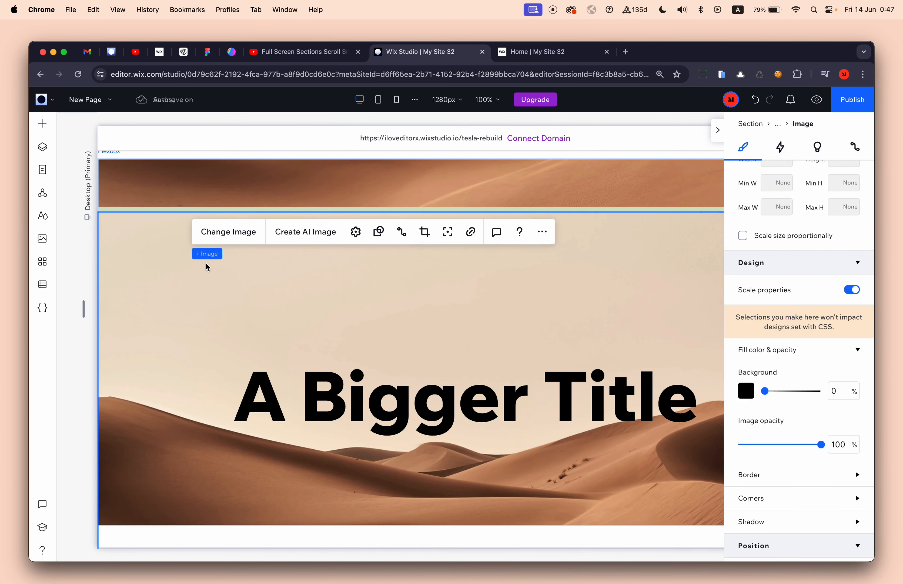
click(234, 237)
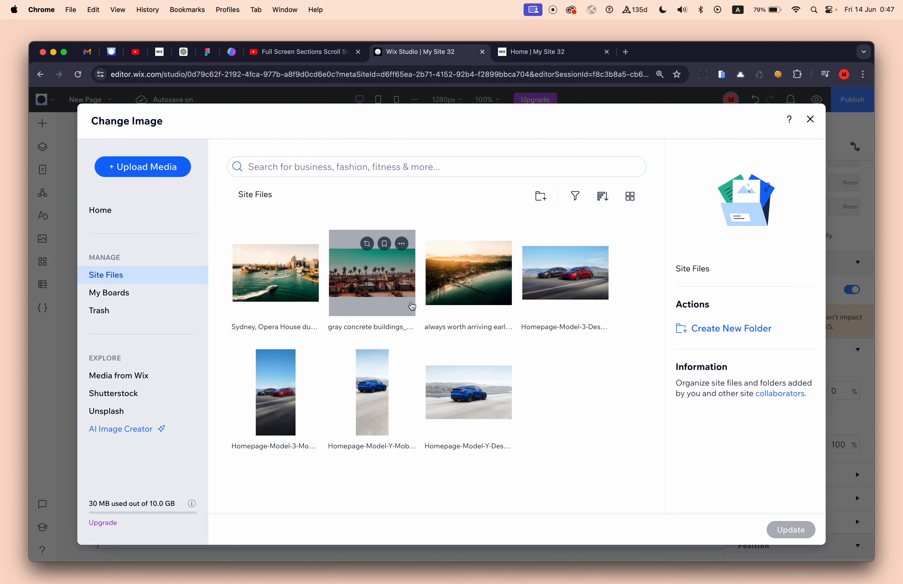
double_click(470, 273)
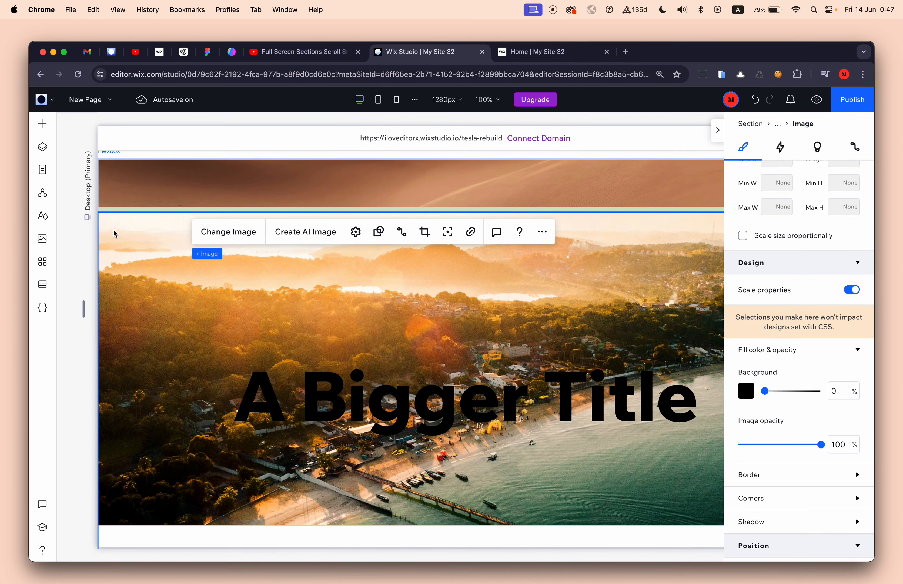
Step: Remove the space between the two slider items by setting the flexbox's vertical gap to 0 px
click(83, 273)
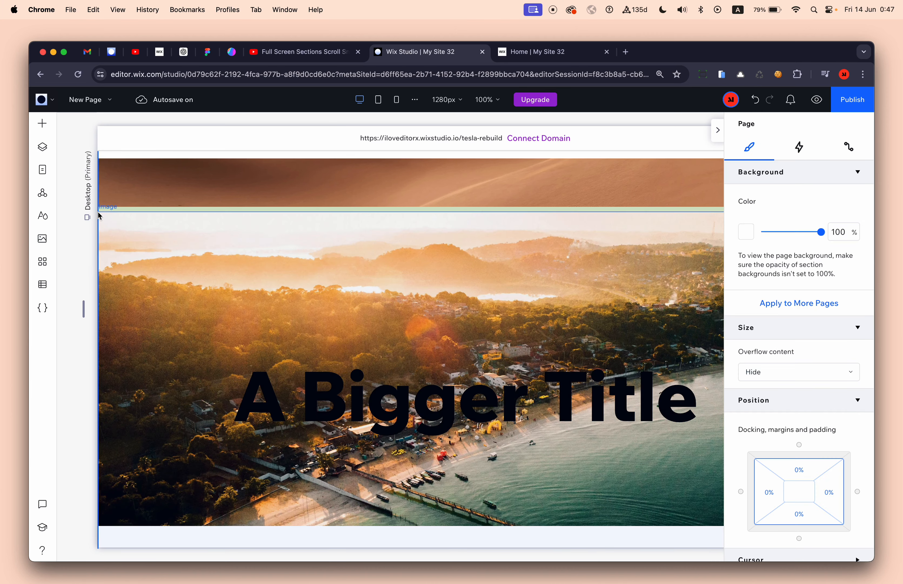
scroll(99, 212, up, 5)
scroll(98, 212, up, 2)
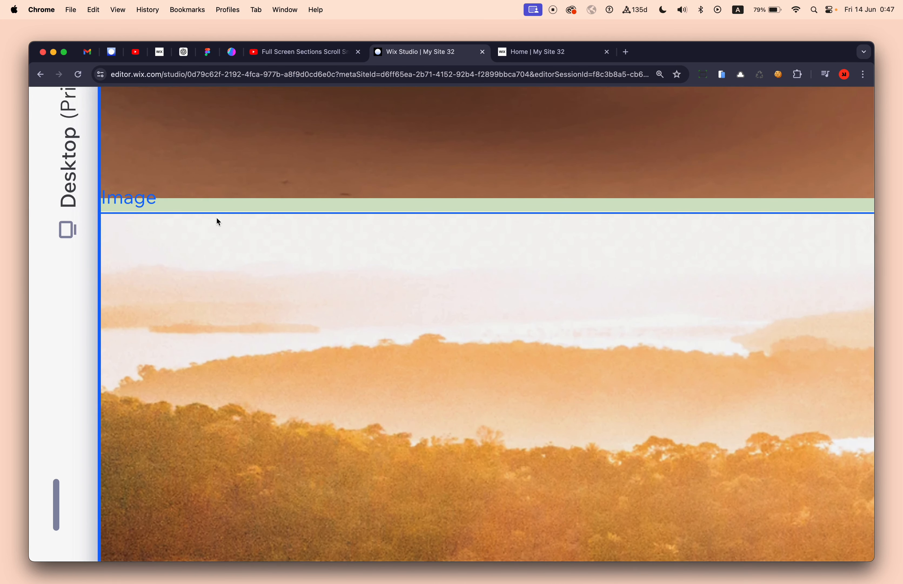
scroll(206, 205, down, 7)
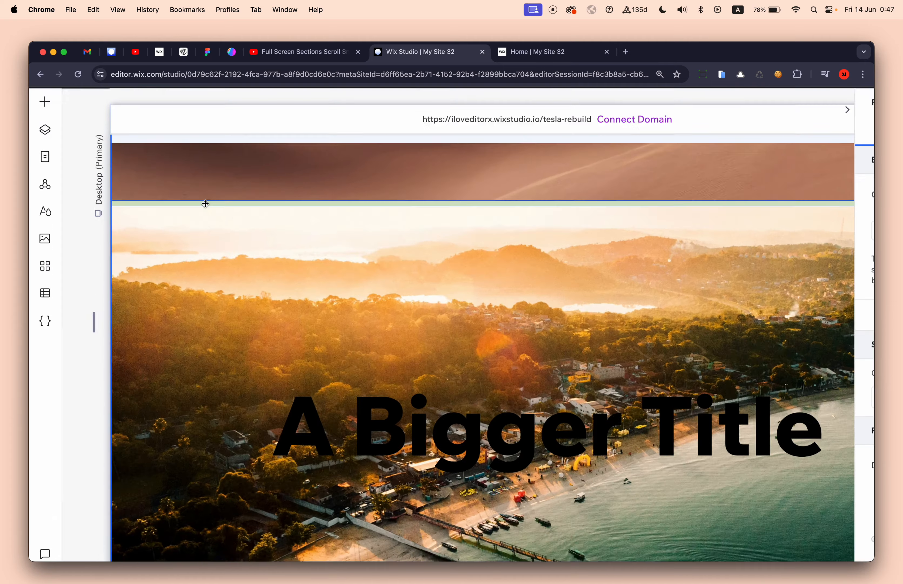
click(43, 155)
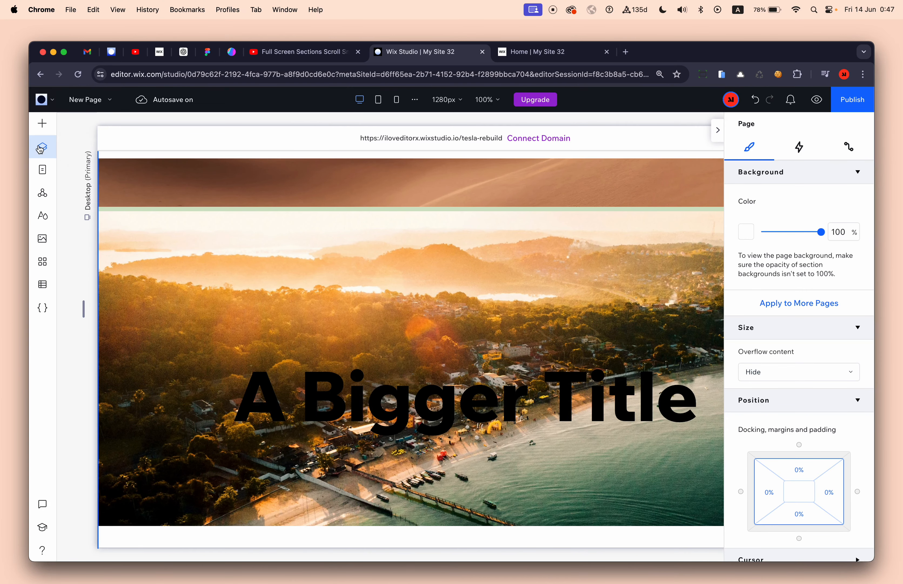
click(267, 131)
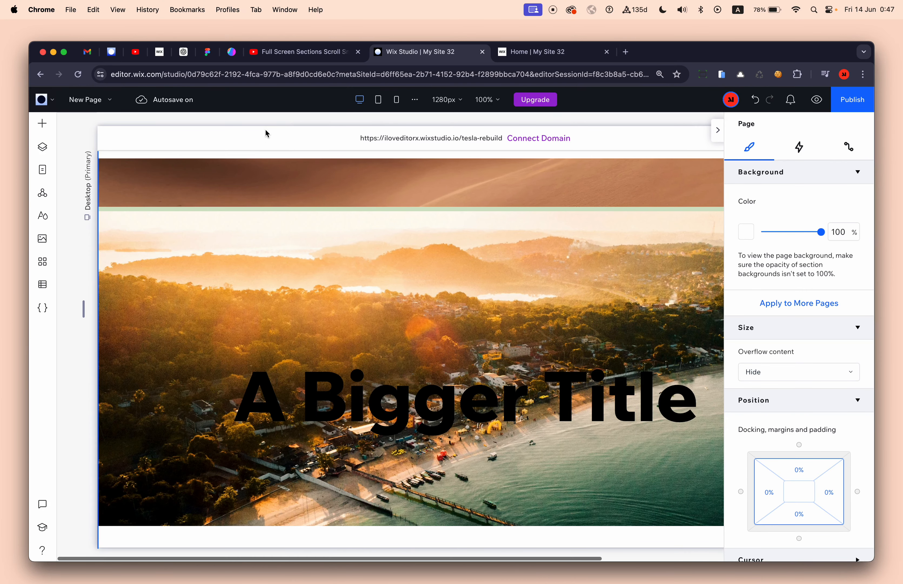
click(205, 210)
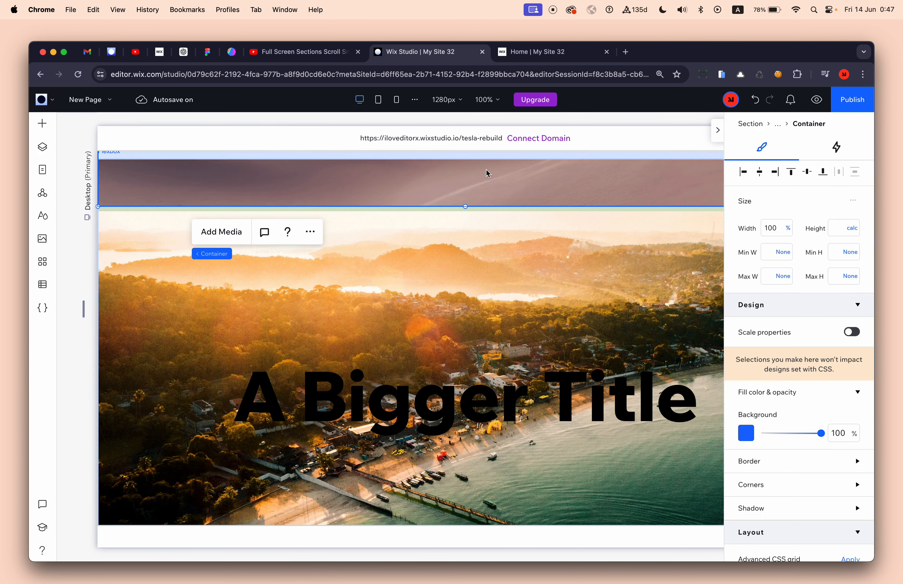
click(782, 130)
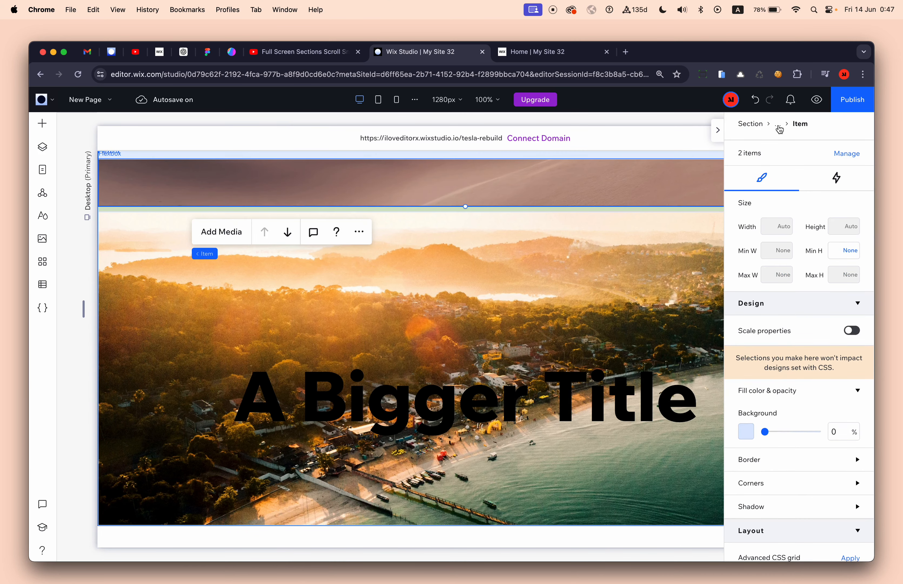
click(780, 130)
scroll(799, 373, down, 6)
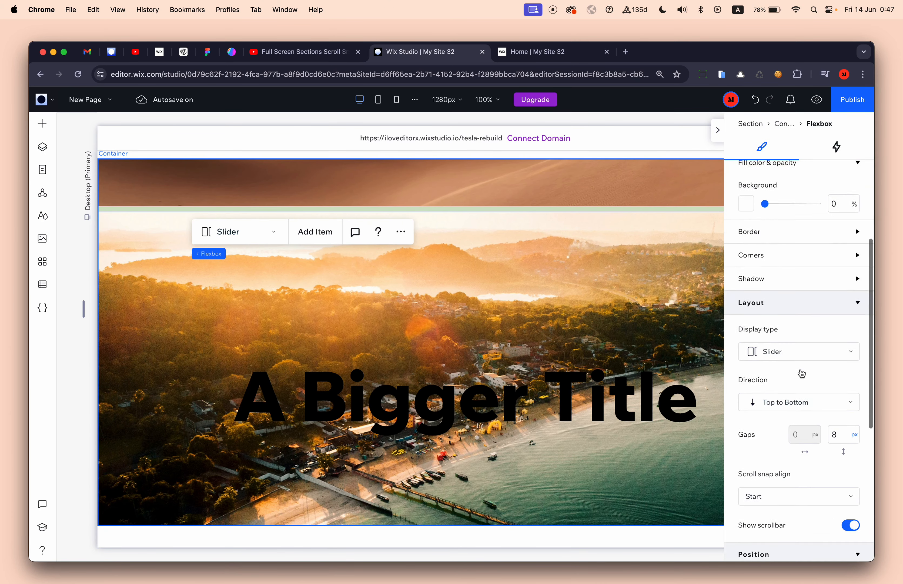
scroll(801, 374, down, 1)
click(836, 427)
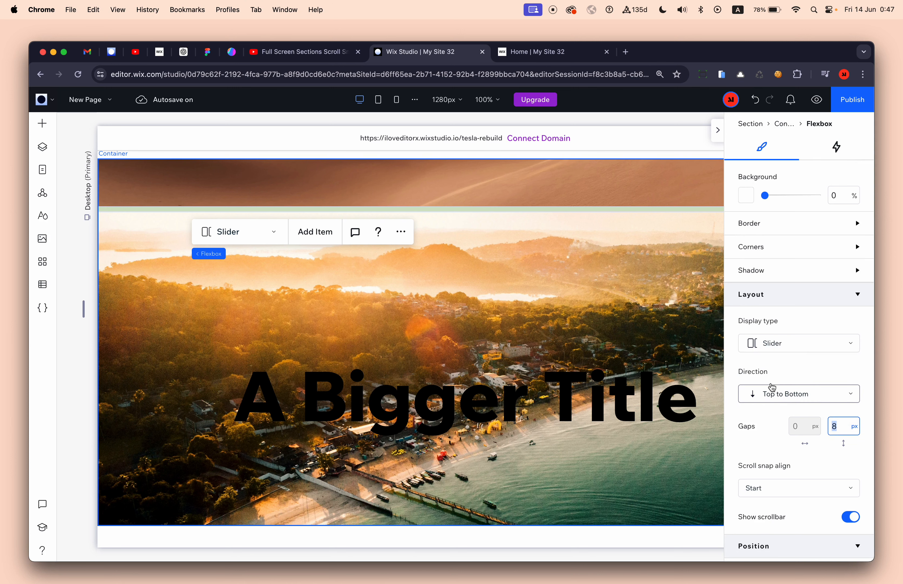
text(0)
key(Return)
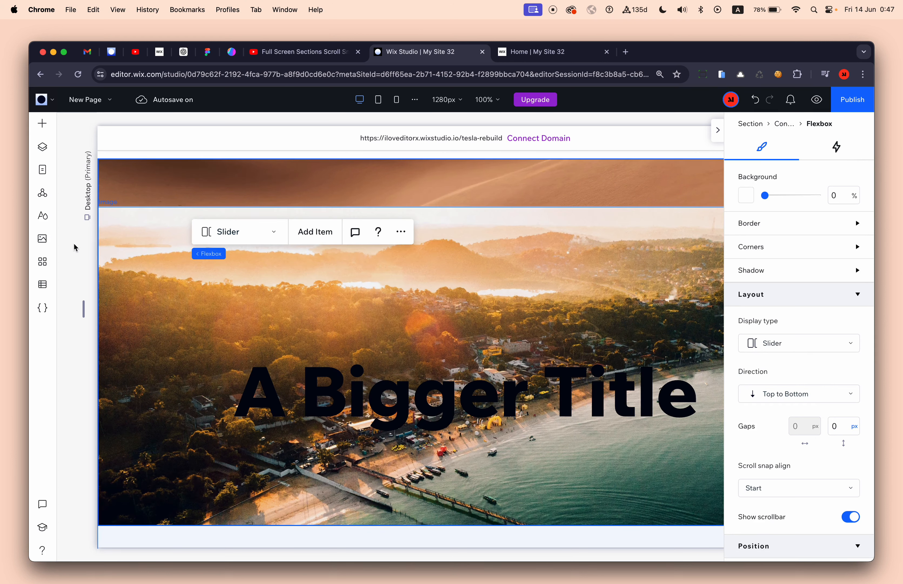
Step: Duplicate the flexbox's second item, which holds the sunset coastline image, to make a third item
click(220, 270)
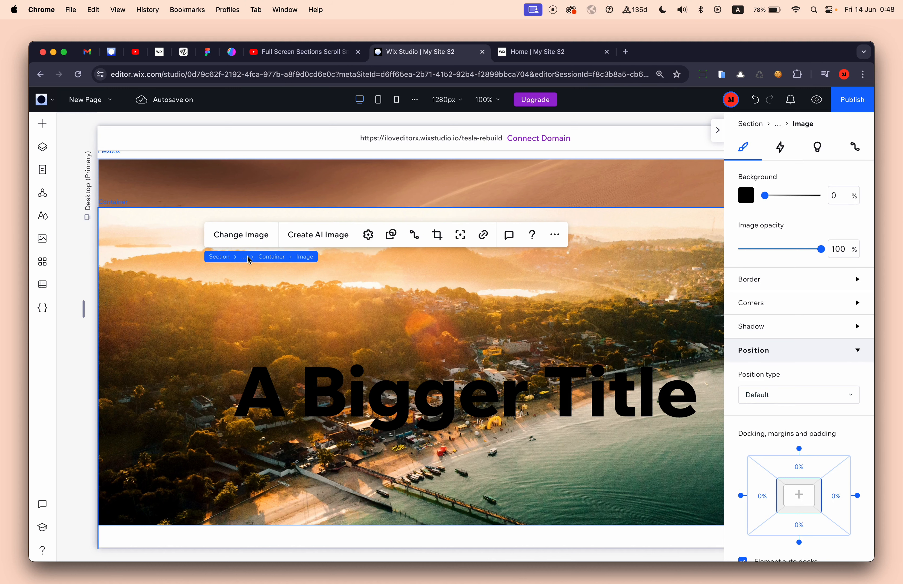
click(247, 260)
click(42, 147)
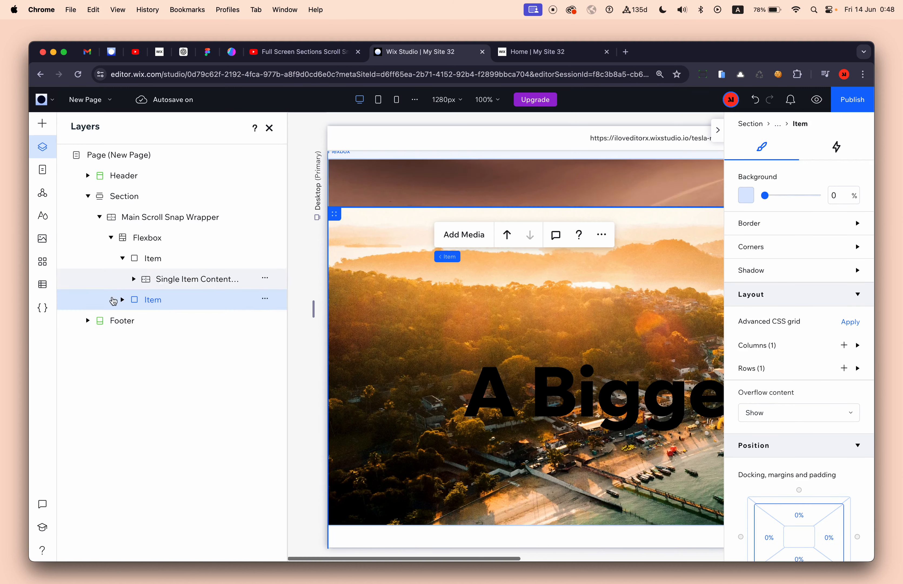
click(122, 258)
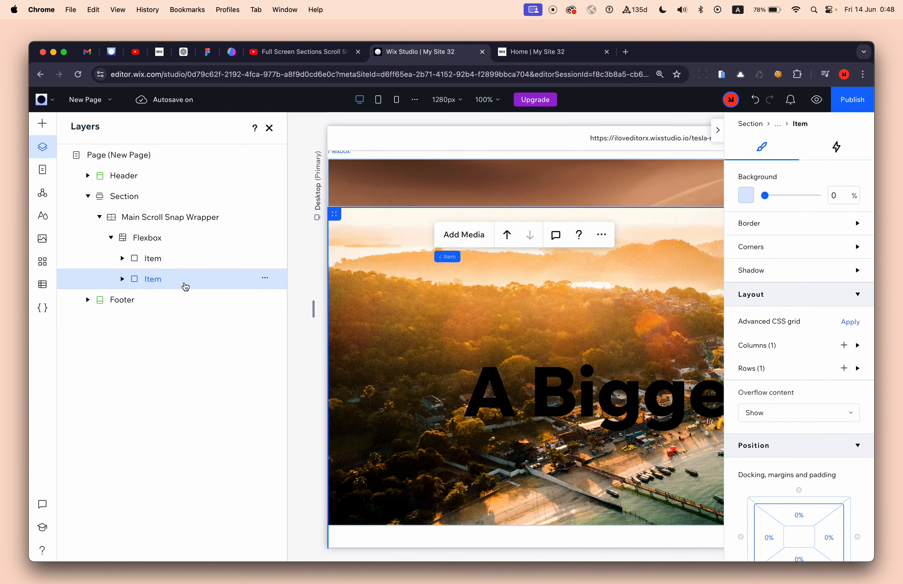
click(187, 286)
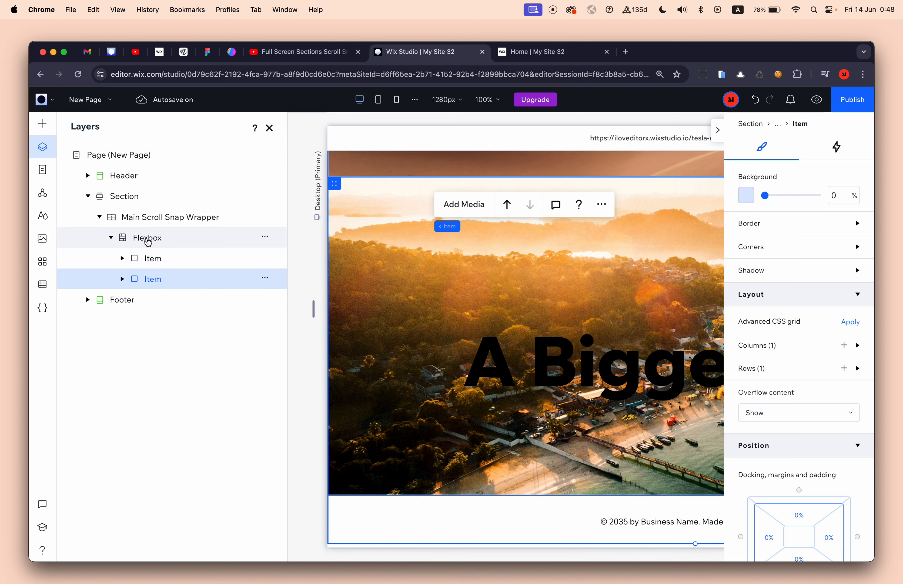
click(148, 239)
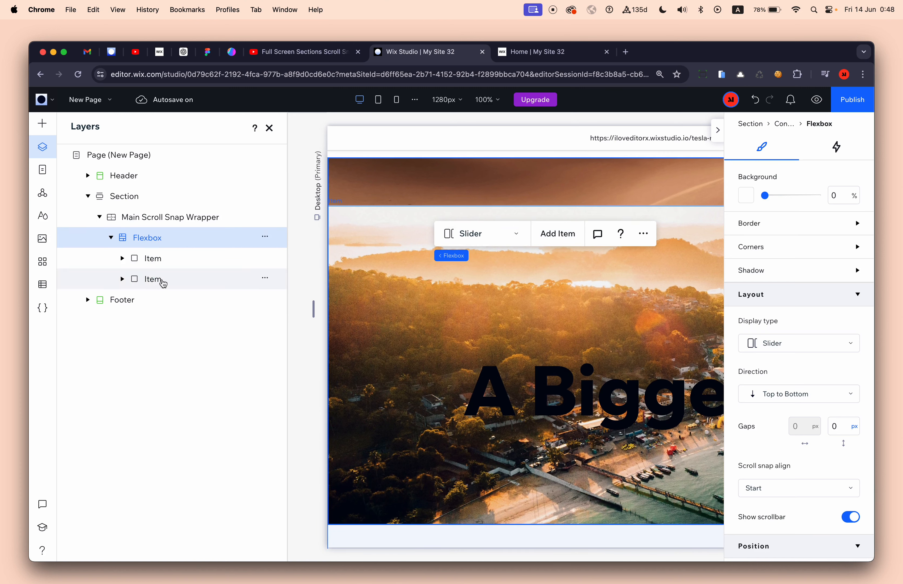
click(151, 280)
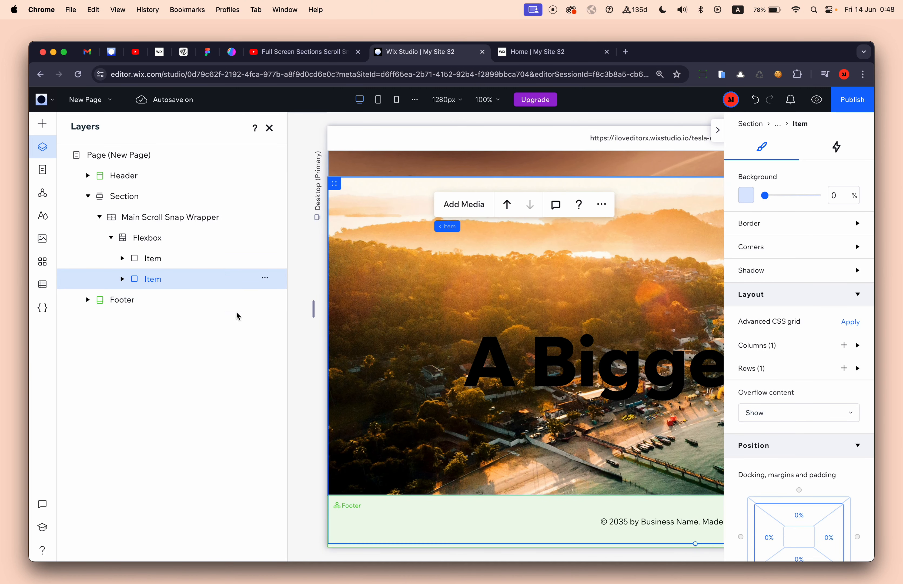
key(super+d)
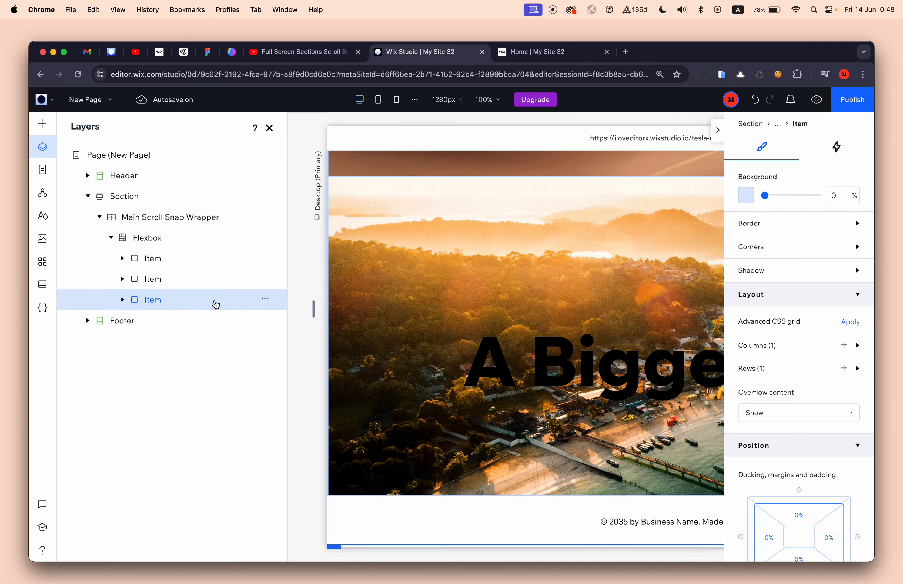
Step: Change the third item's image to the "gray concrete buildings" palm-tree photo from the site files and close the layer list
click(377, 318)
click(408, 284)
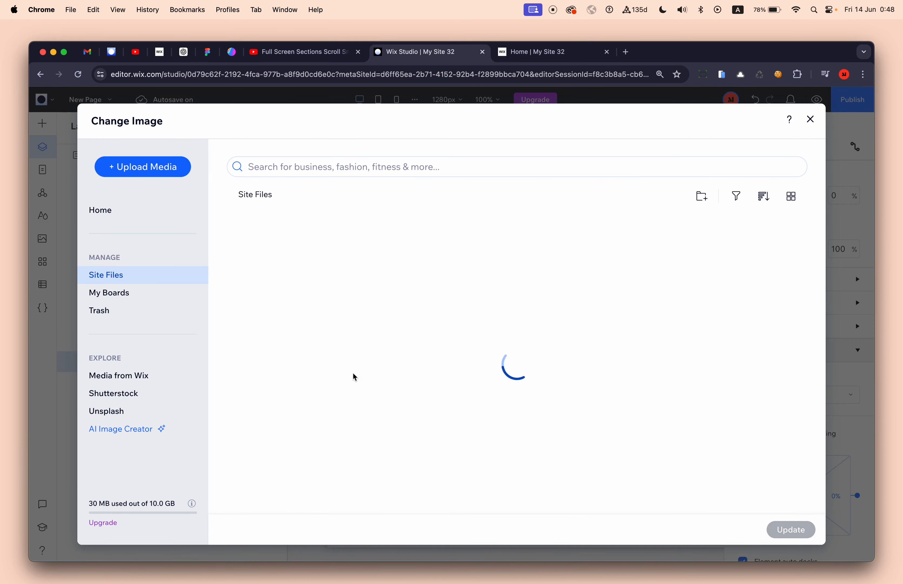
double_click(345, 273)
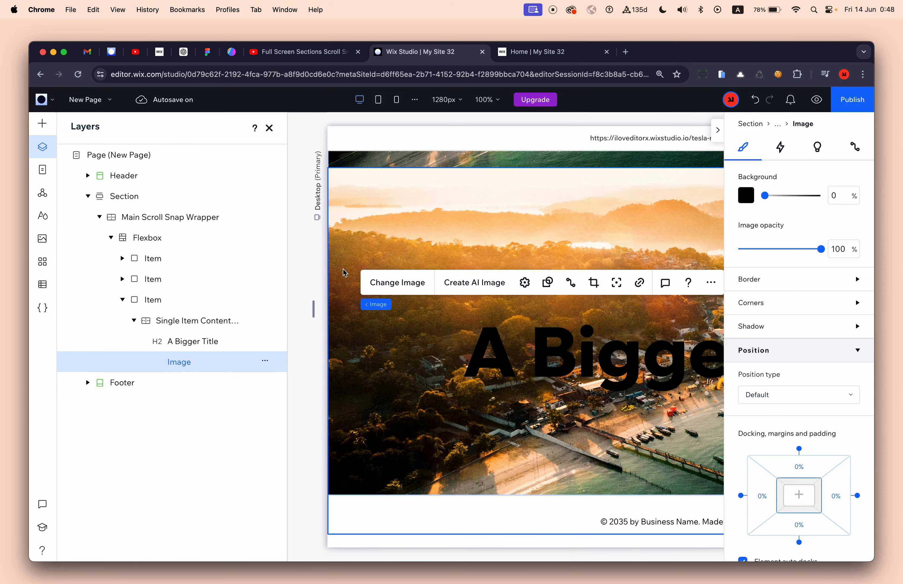
click(270, 128)
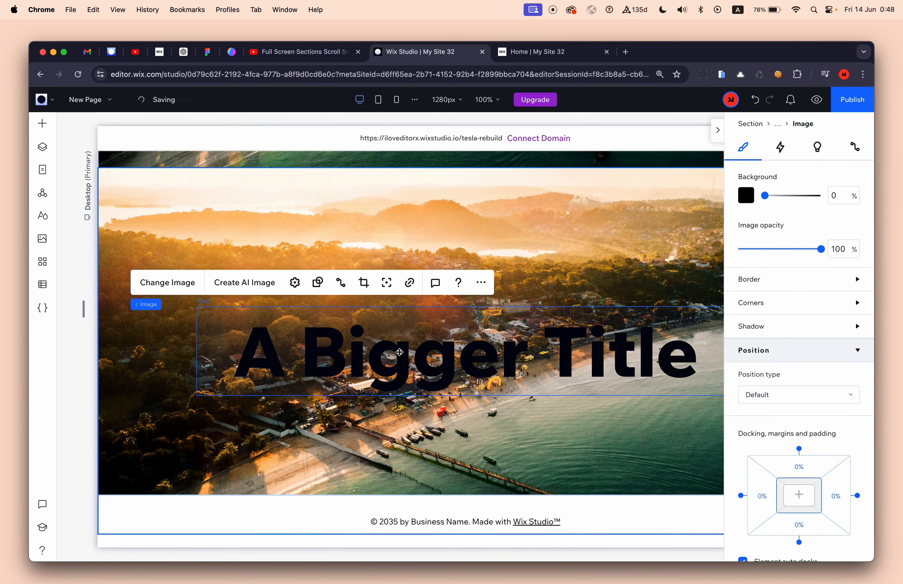
Step: Edit the title text over the palm-tree image to read "A Bigget Title"
click(393, 351)
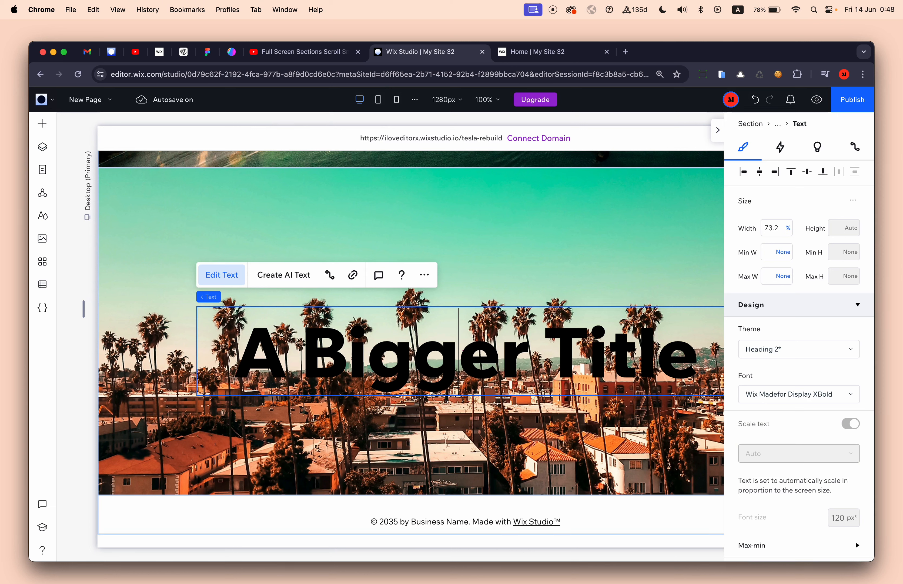
key(Delete)
text(t)
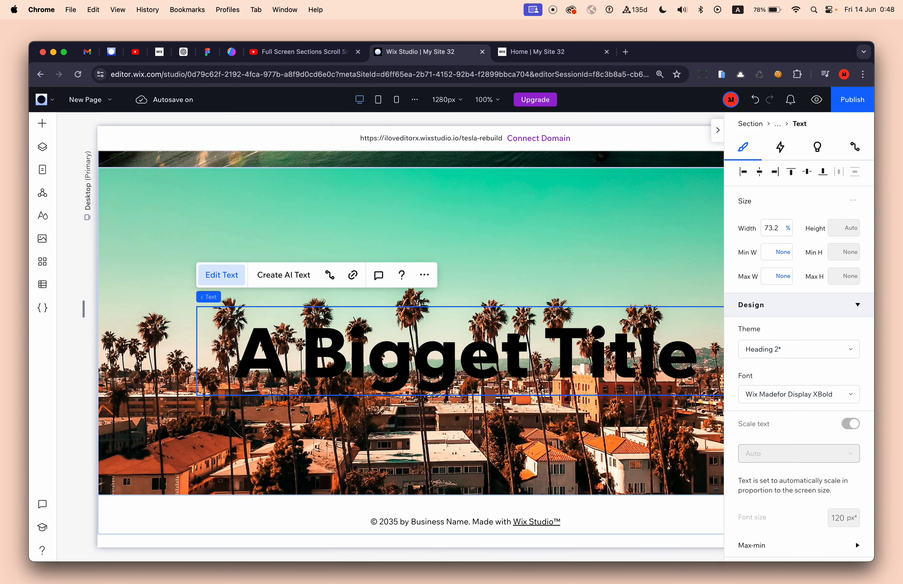
click(492, 258)
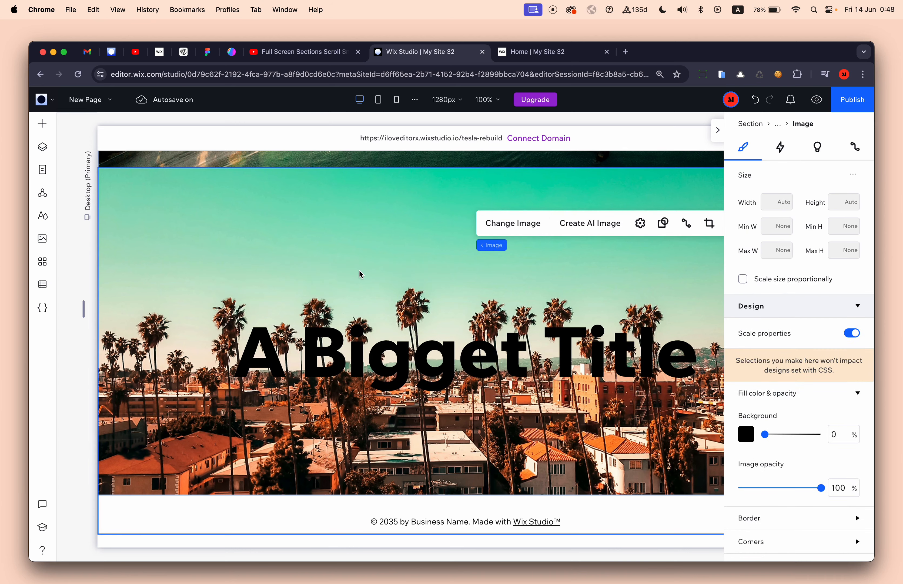
Step: Try white as the text color of the palm-tree item's title and set it back to black
scroll(361, 275, up, 10)
scroll(360, 275, down, 8)
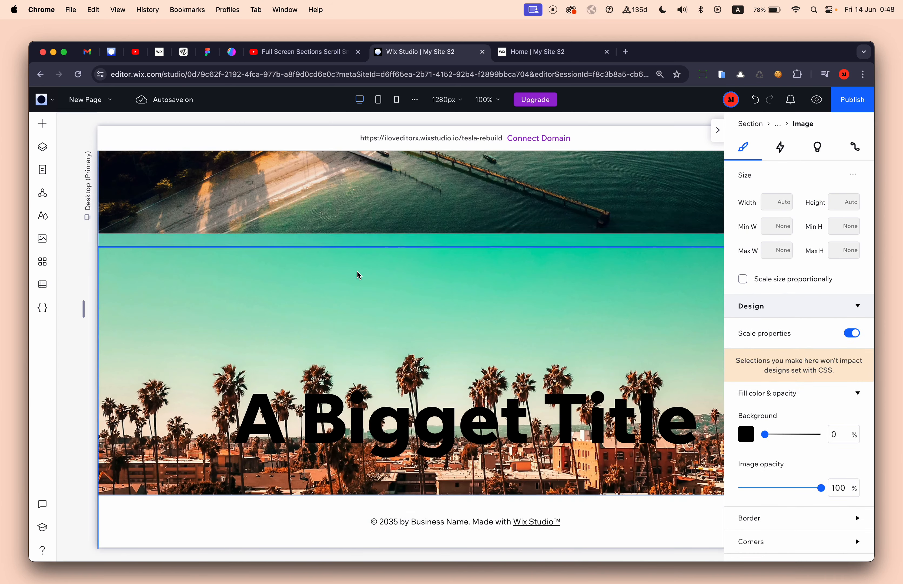
click(380, 411)
scroll(824, 456, down, 4)
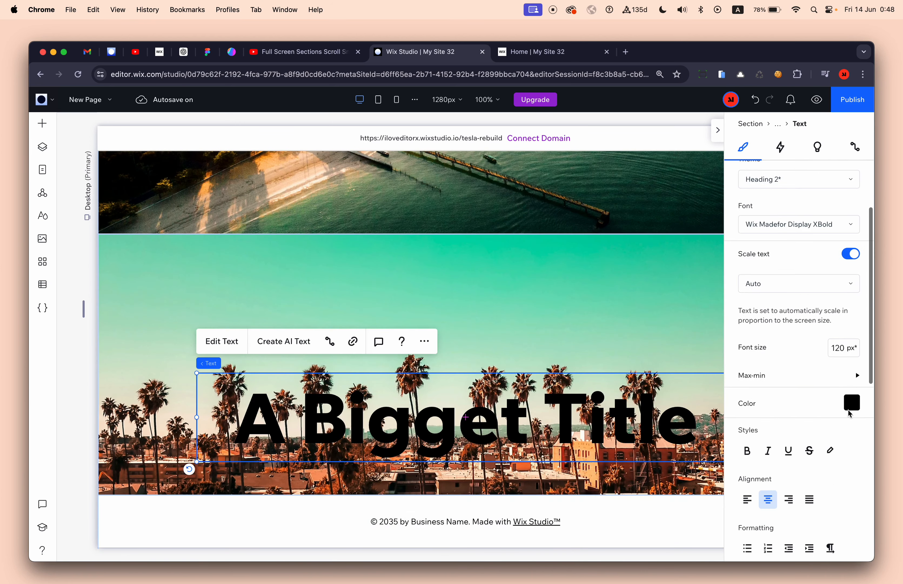
click(851, 403)
click(764, 389)
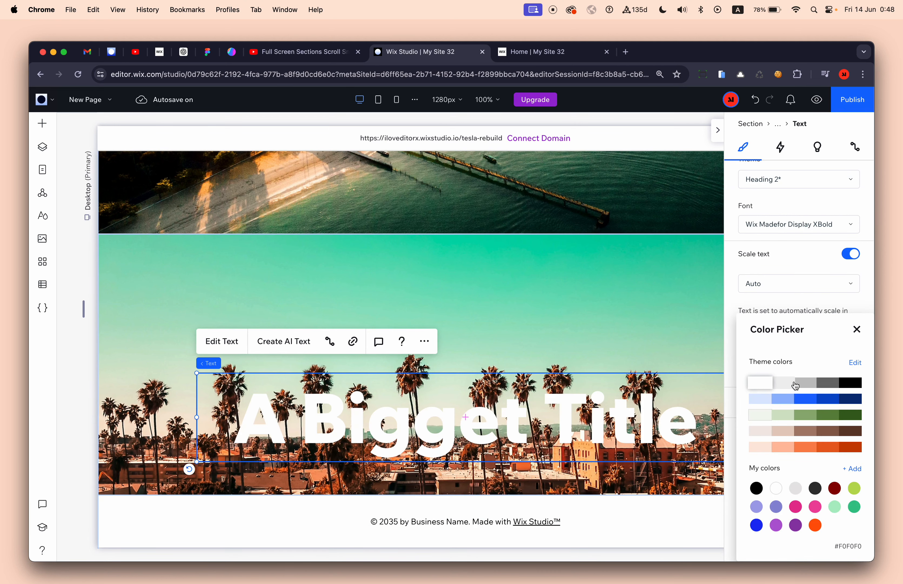
click(846, 388)
click(590, 313)
scroll(590, 314, up, 6)
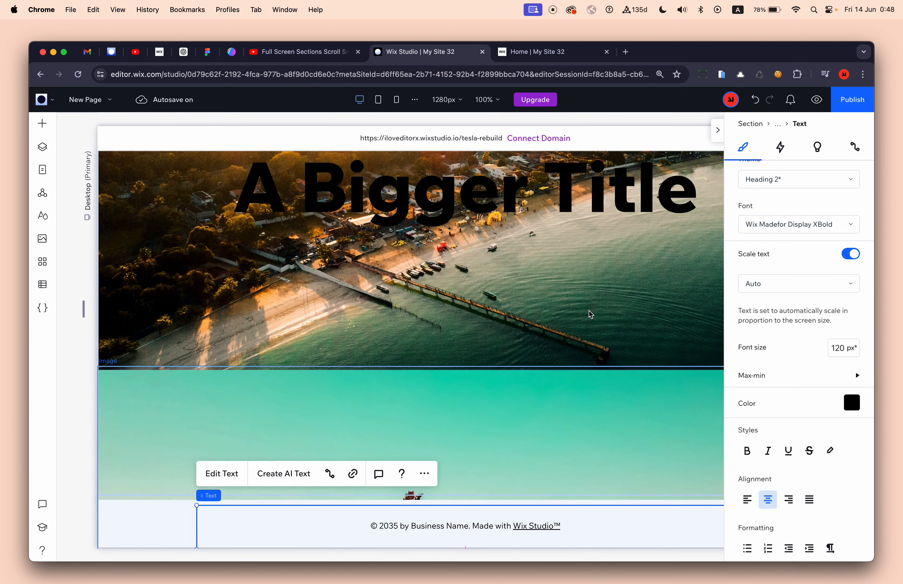
Step: Publish the site and switch to the browser page showing the live home page
scroll(591, 314, up, 6)
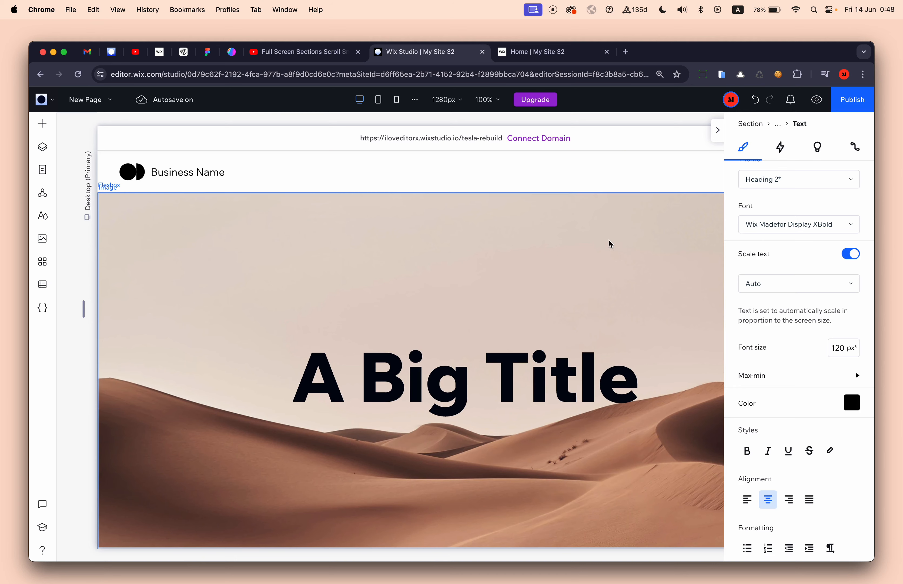
click(854, 102)
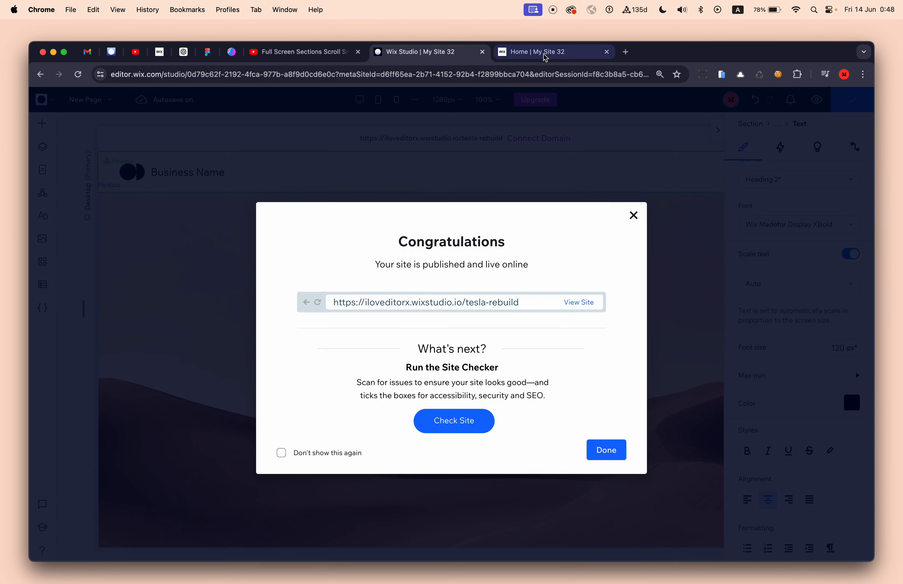
click(542, 52)
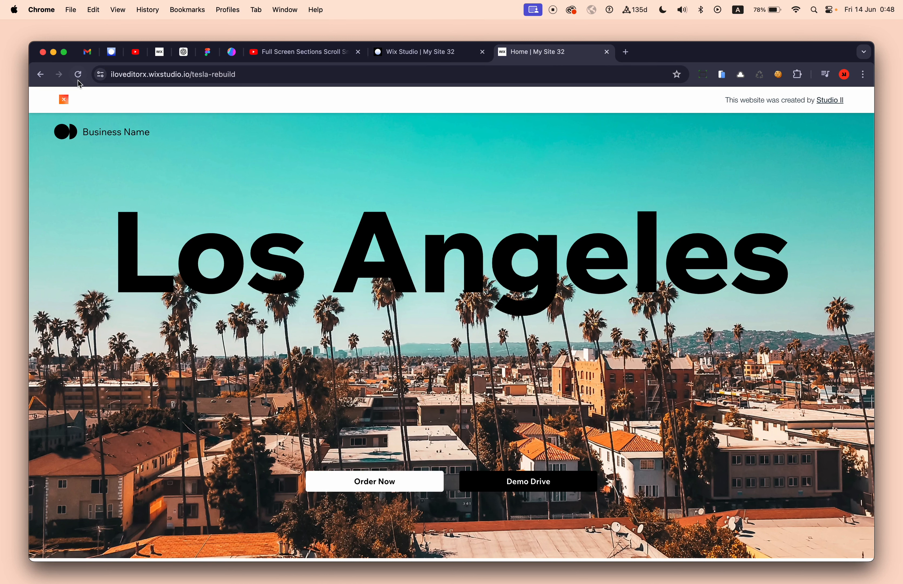
Step: Return to the Wix Studio editor and open the current New Page's live URL from its SEO basics settings
click(402, 53)
click(174, 210)
click(43, 170)
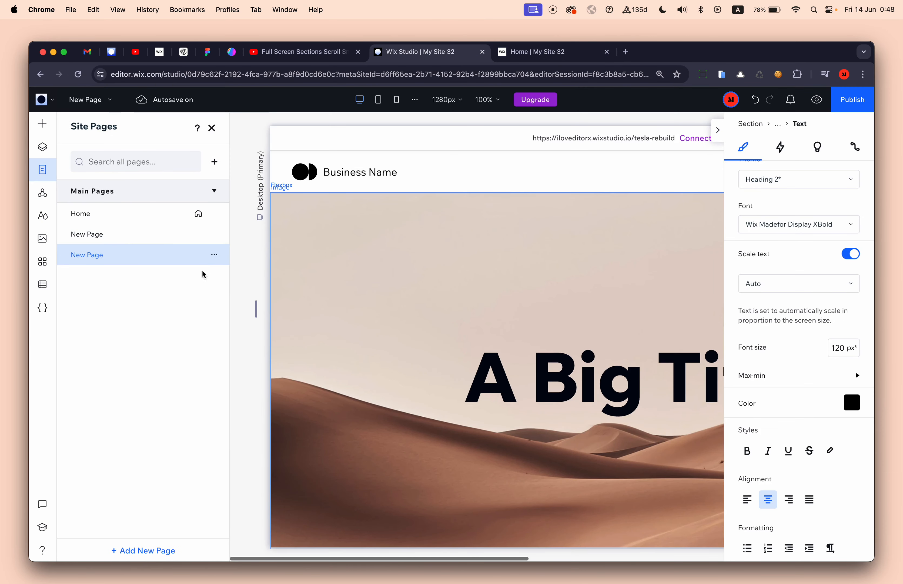
click(214, 254)
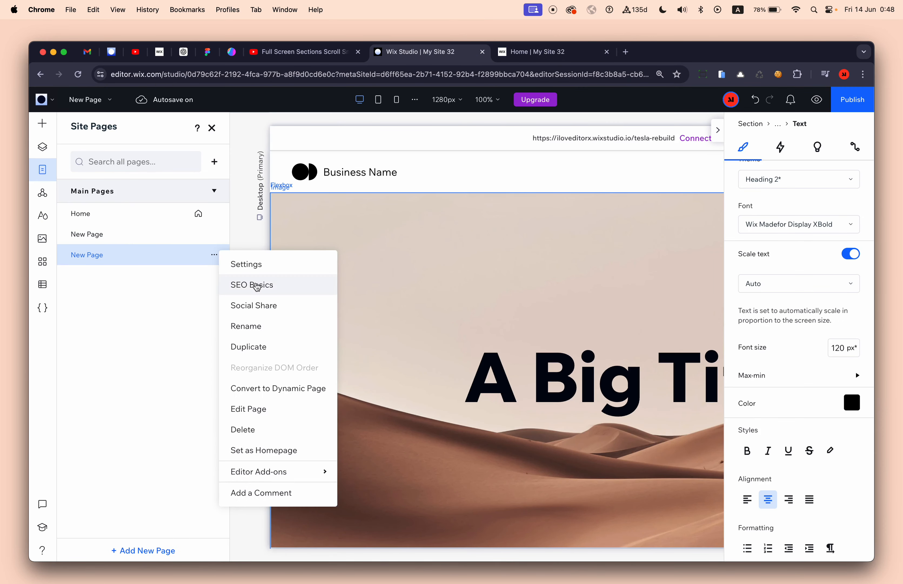
click(259, 285)
click(266, 459)
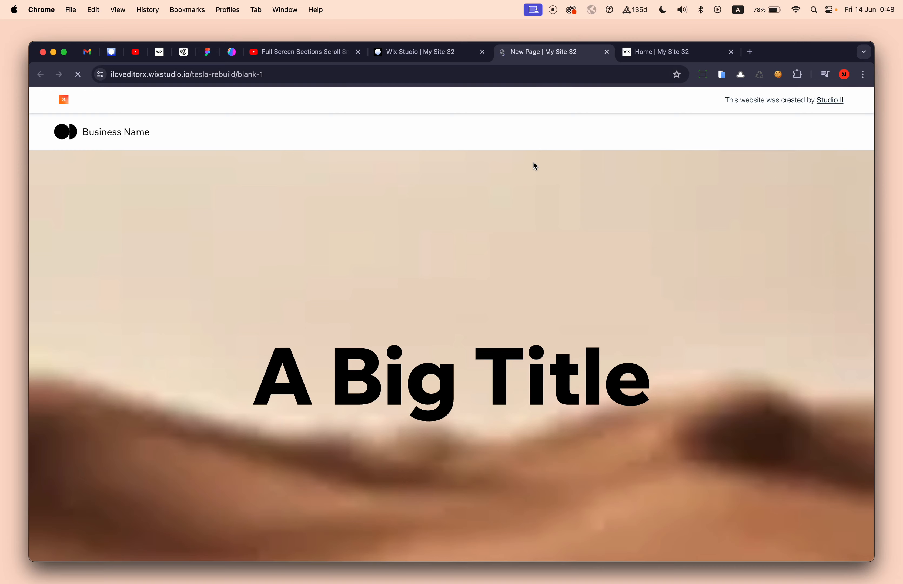
Step: Examine on the live page how the header, the three full-screen snapping items and the footer behave while moving through them
scroll(525, 247, down, 5)
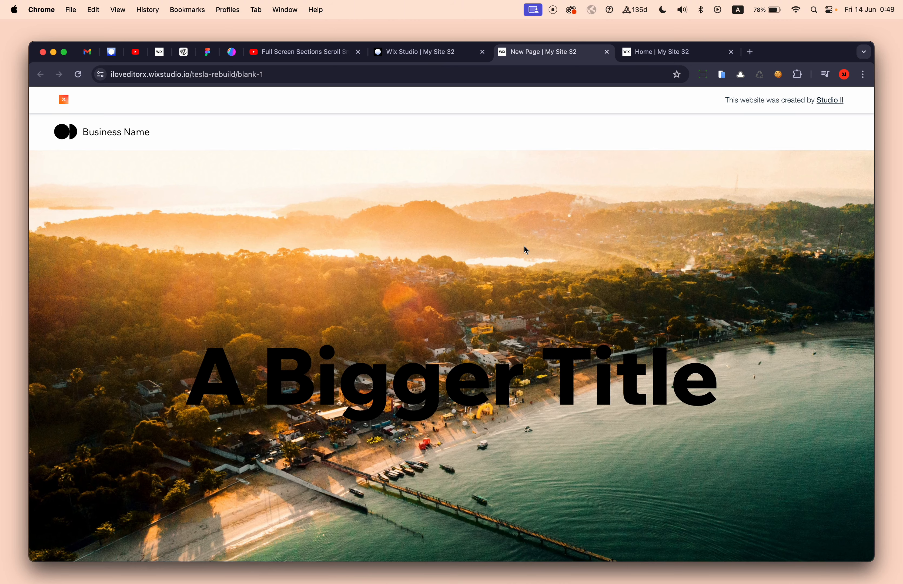
scroll(525, 250, up, 5)
scroll(526, 249, down, 3)
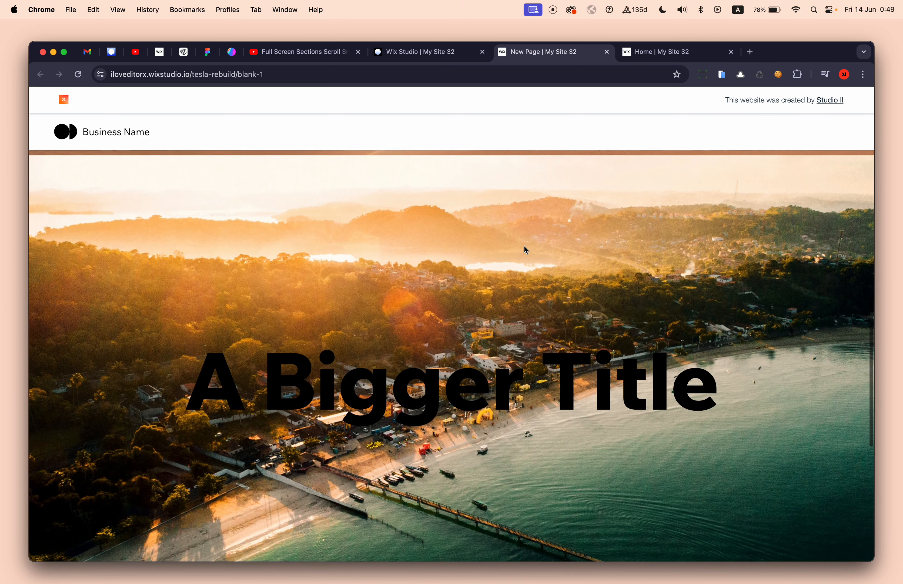
scroll(525, 250, down, 3)
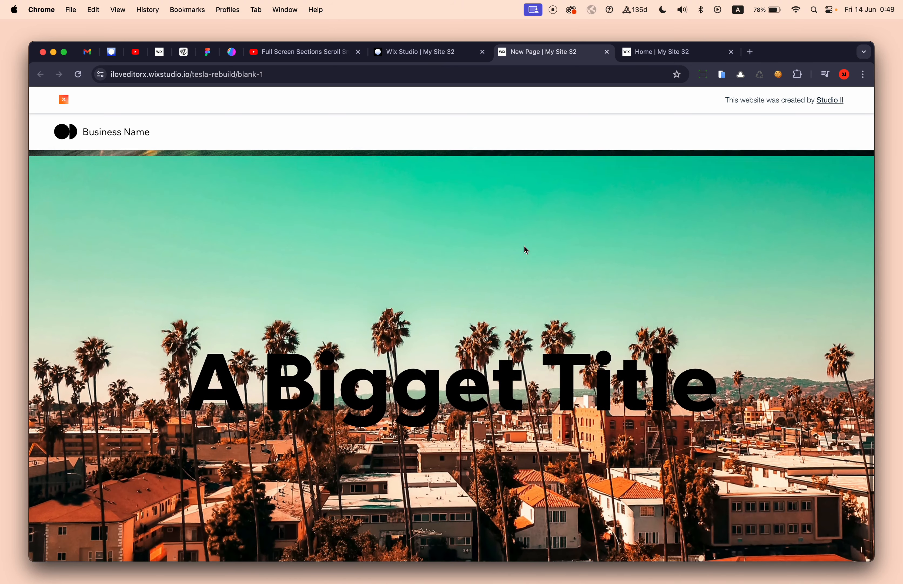
scroll(524, 246, down, 3)
scroll(525, 250, up, 5)
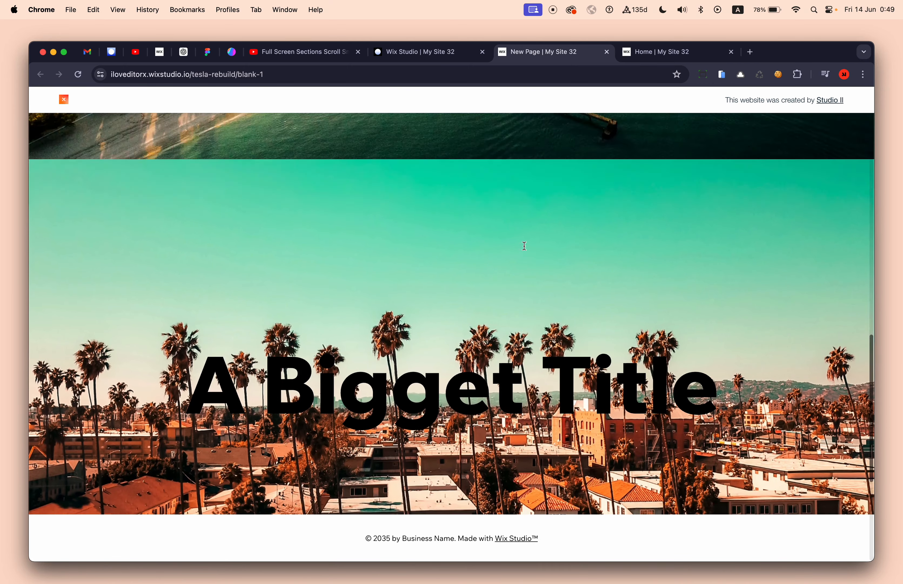
scroll(524, 245, up, 3)
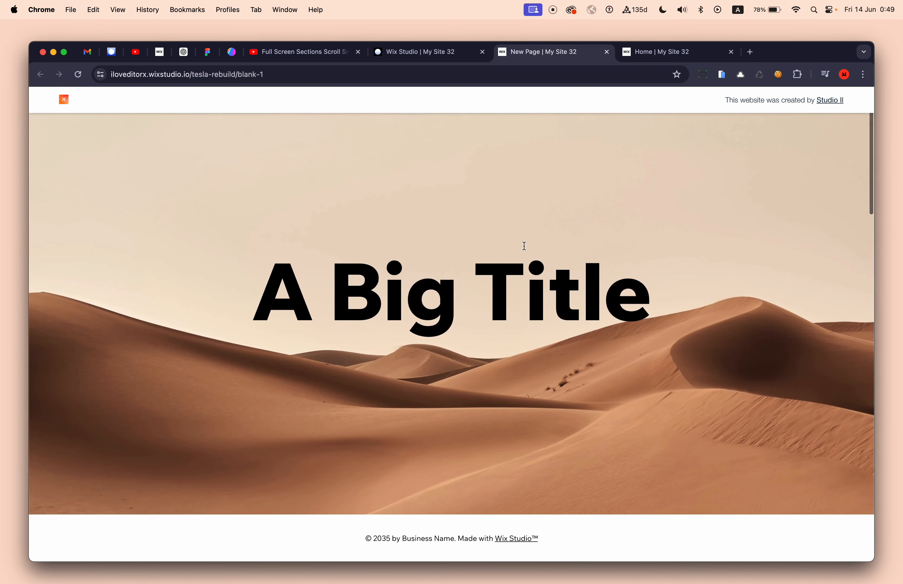
scroll(524, 245, down, 2)
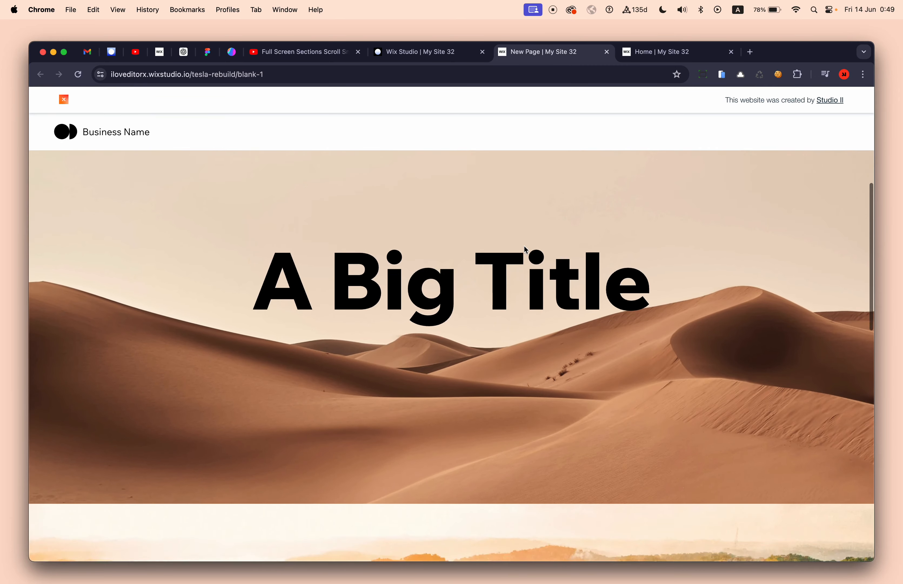
scroll(523, 245, up, 3)
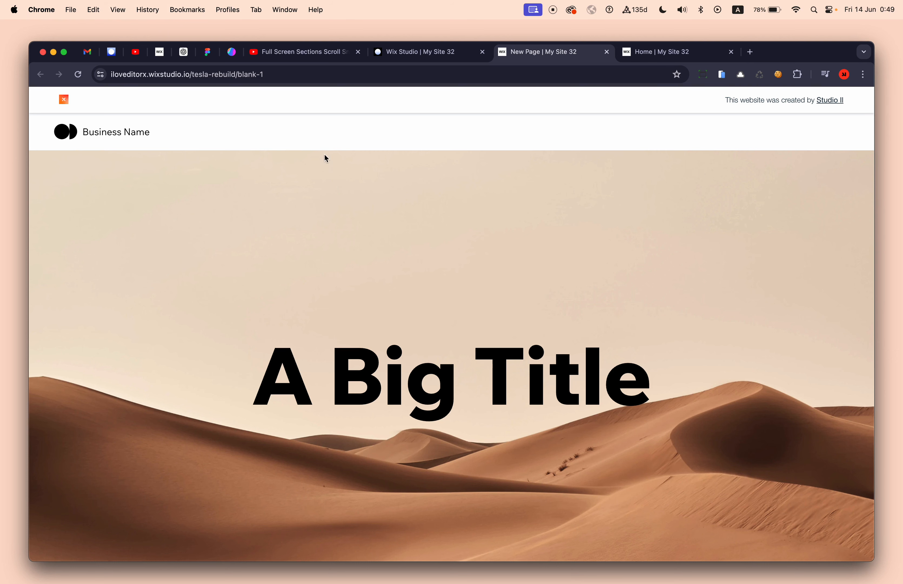
scroll(376, 293, down, 3)
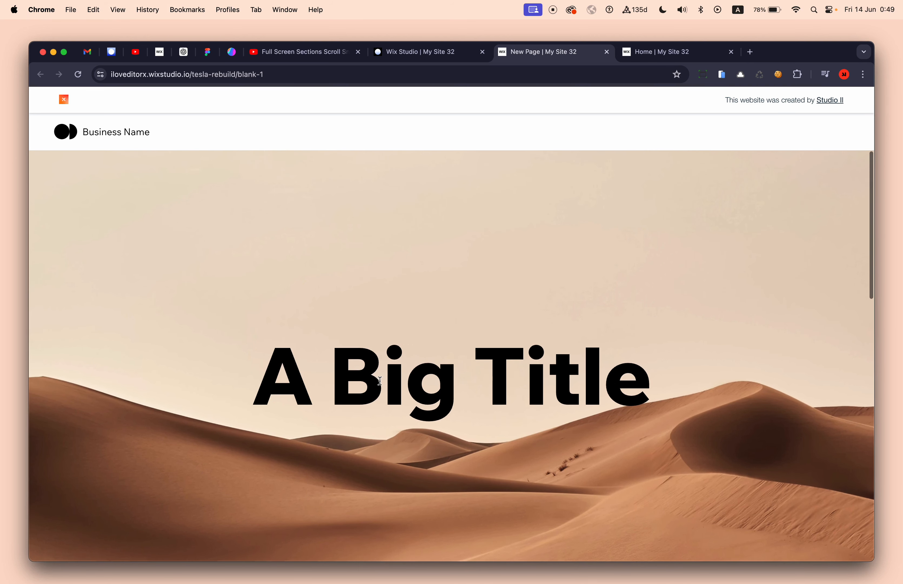
scroll(380, 379, down, 2)
scroll(311, 520, down, 2)
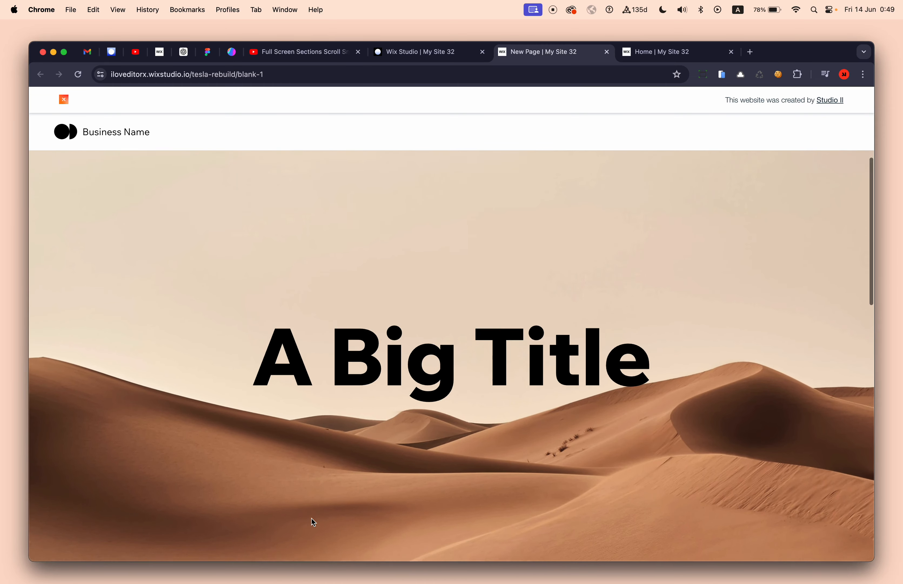
scroll(313, 522, down, 2)
scroll(312, 522, down, 2)
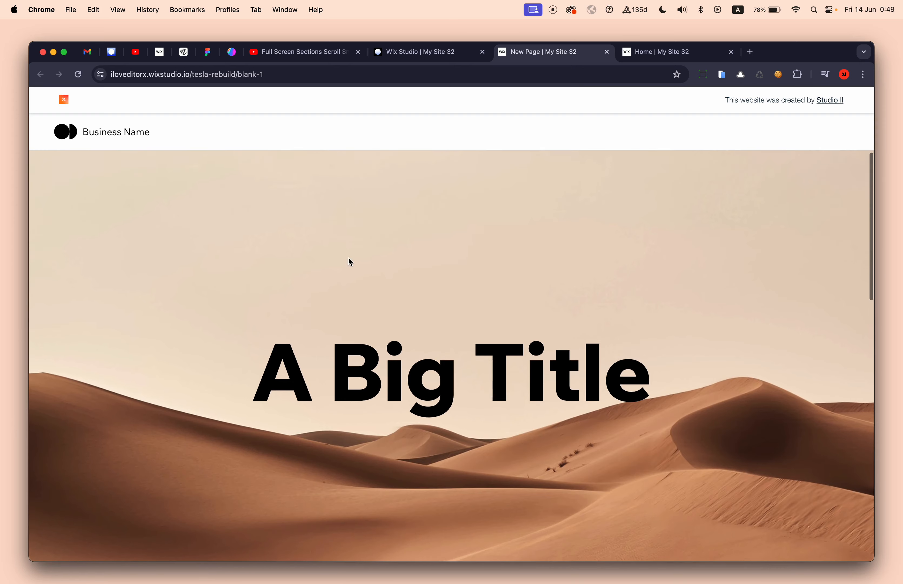
Step: Switch back to the Wix Studio editor and close the page settings and the site page list
click(414, 53)
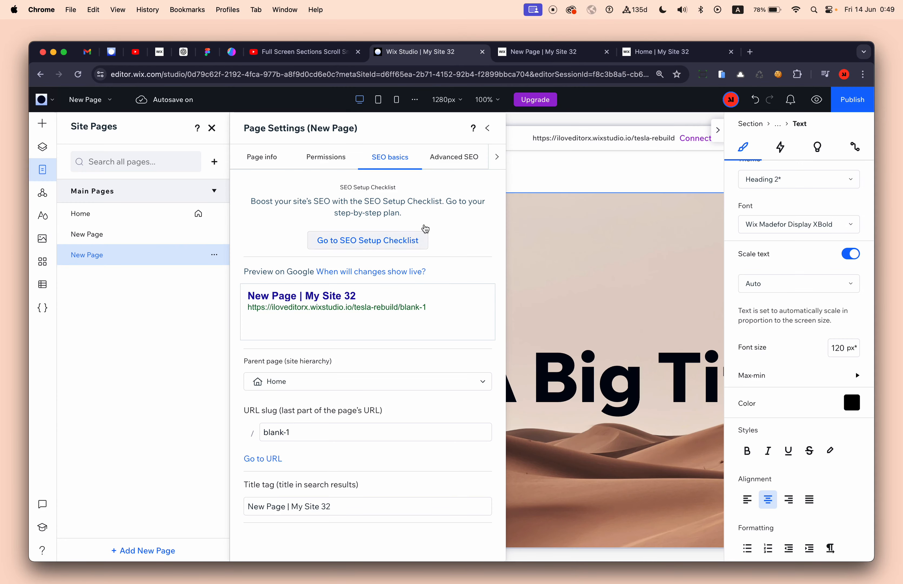
click(497, 127)
click(213, 129)
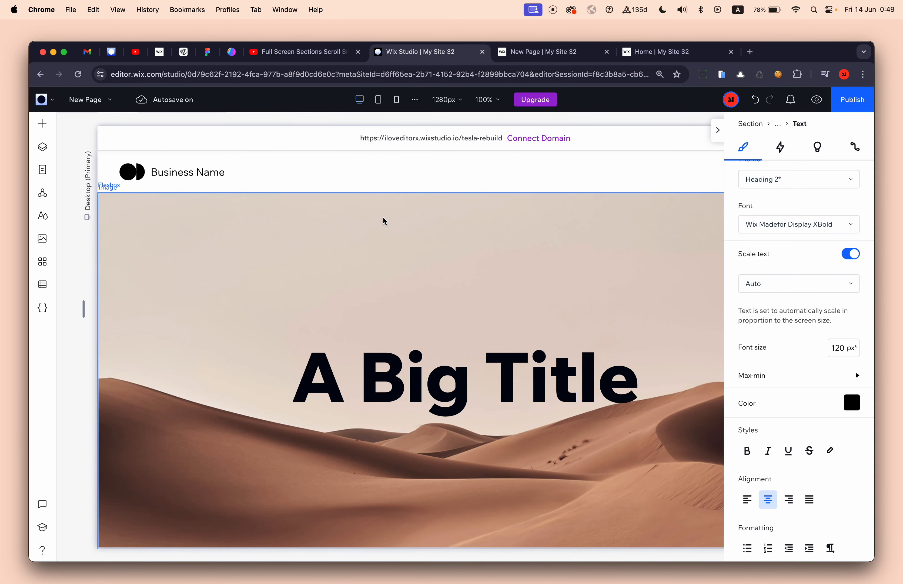
Step: Select the header and review its available position types, leaving it on Default
click(405, 173)
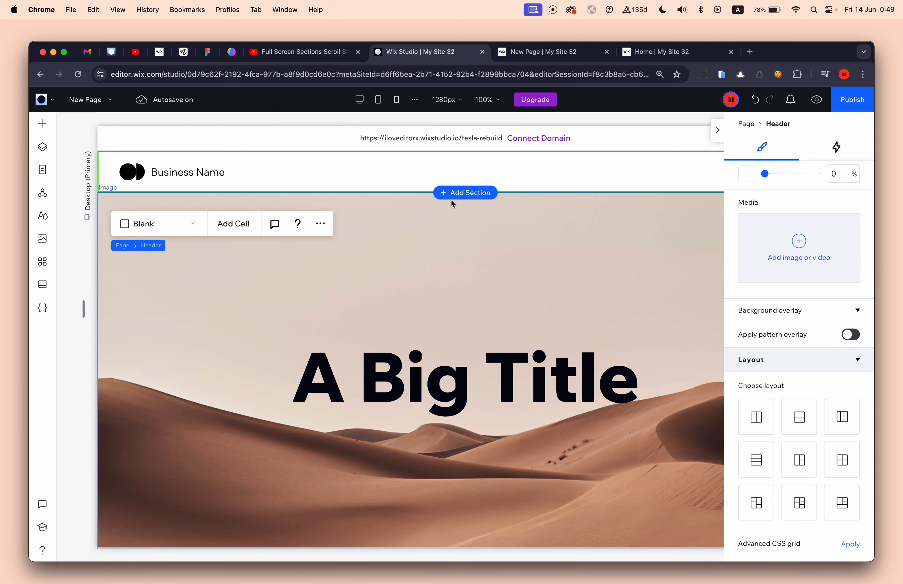
scroll(815, 320, up, 5)
scroll(816, 357, down, 8)
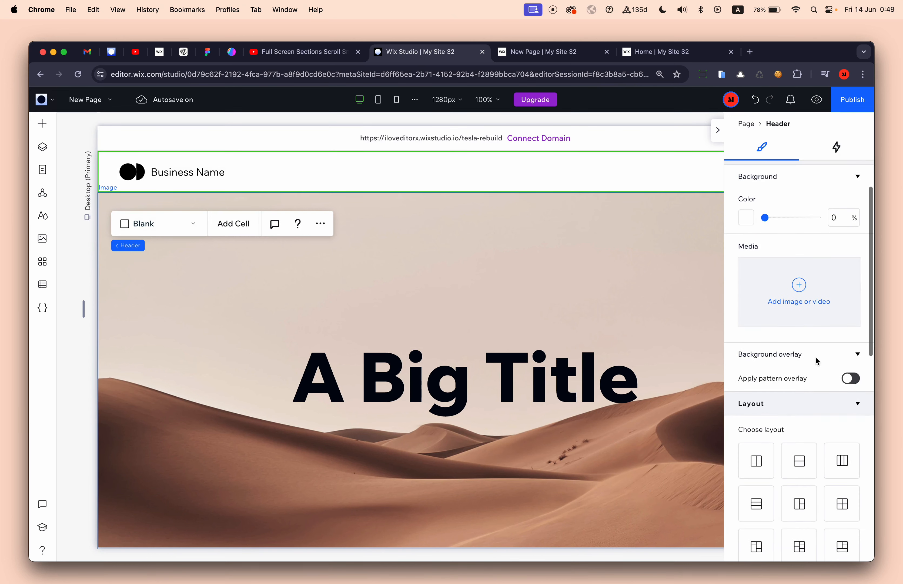
scroll(816, 370, down, 5)
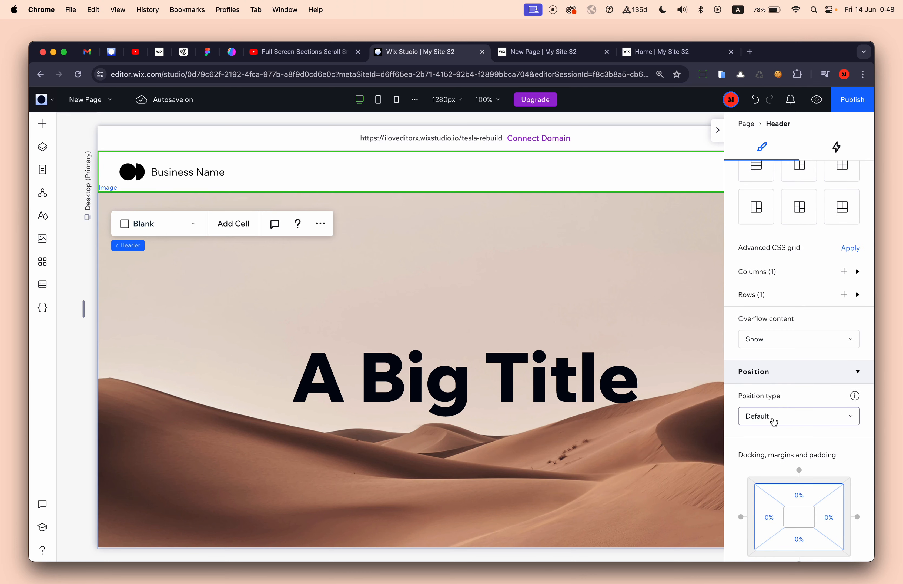
click(774, 421)
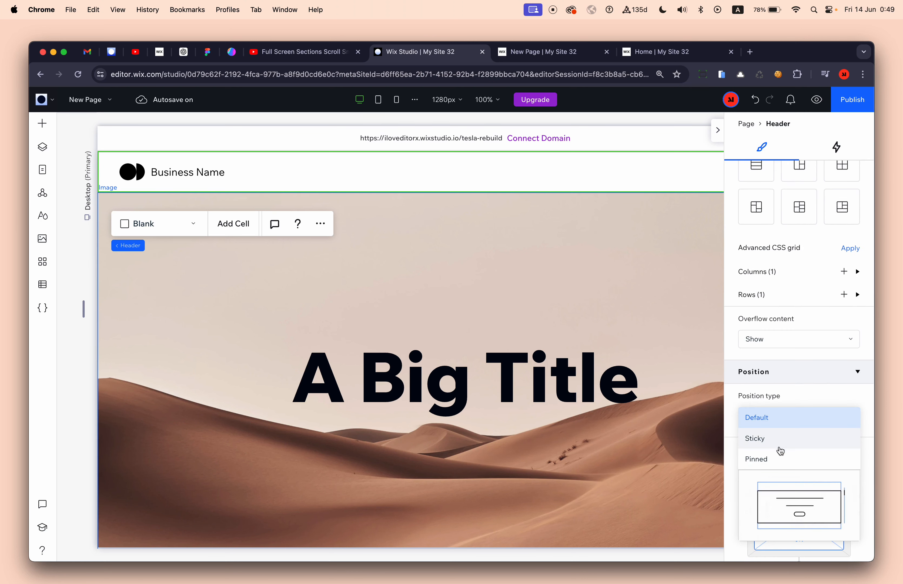
click(788, 394)
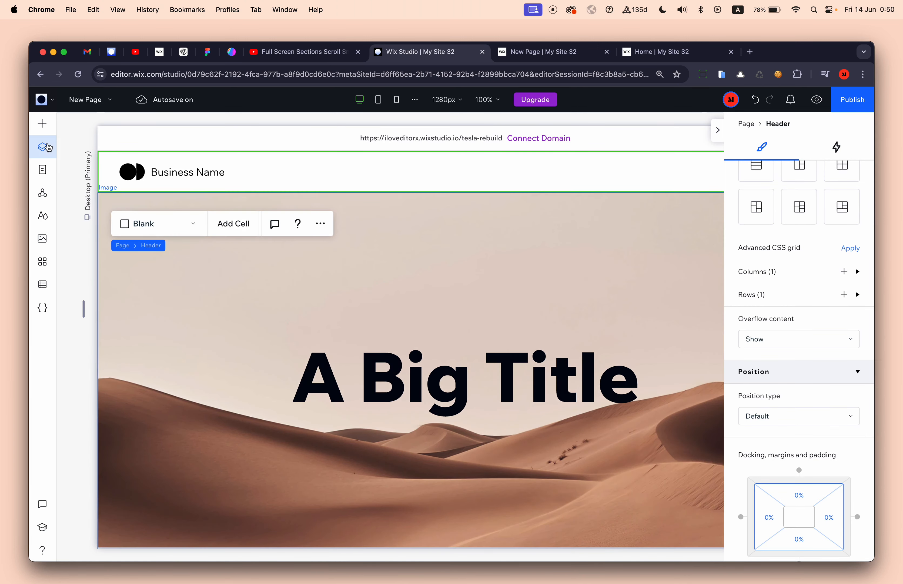
Step: Select the Main Scroll Snap Wrapper container and check its docking and margin settings
click(47, 148)
click(143, 219)
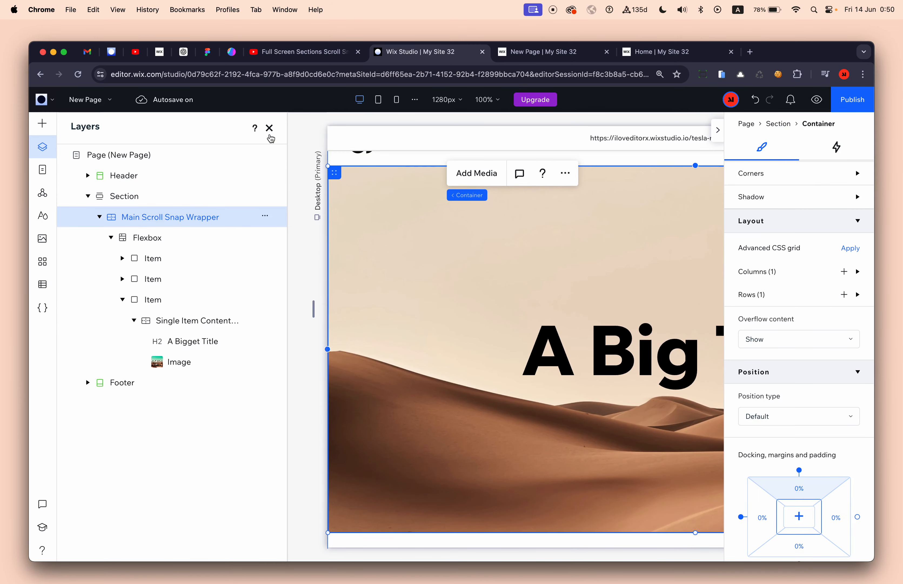
click(269, 128)
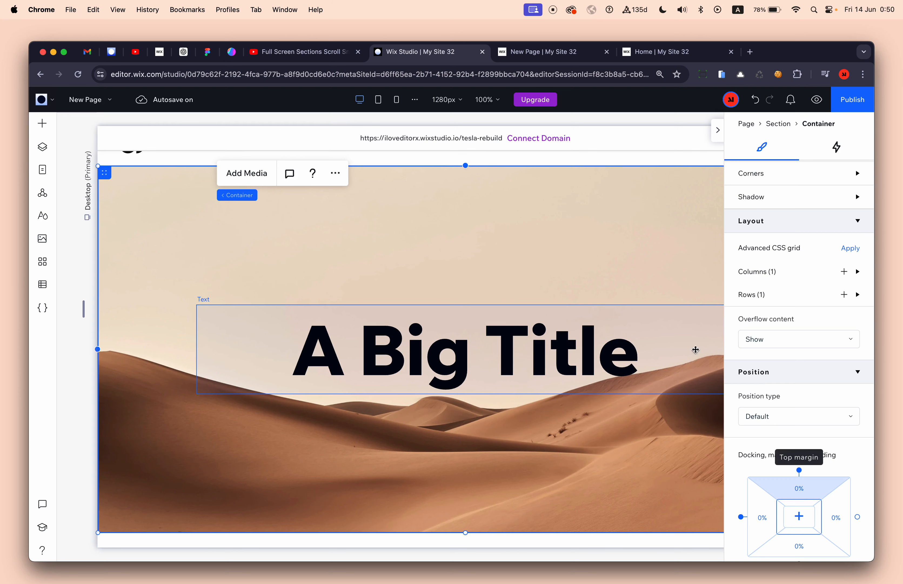
Step: Select the header and check its minimum height setting
scroll(590, 208, up, 2)
click(560, 175)
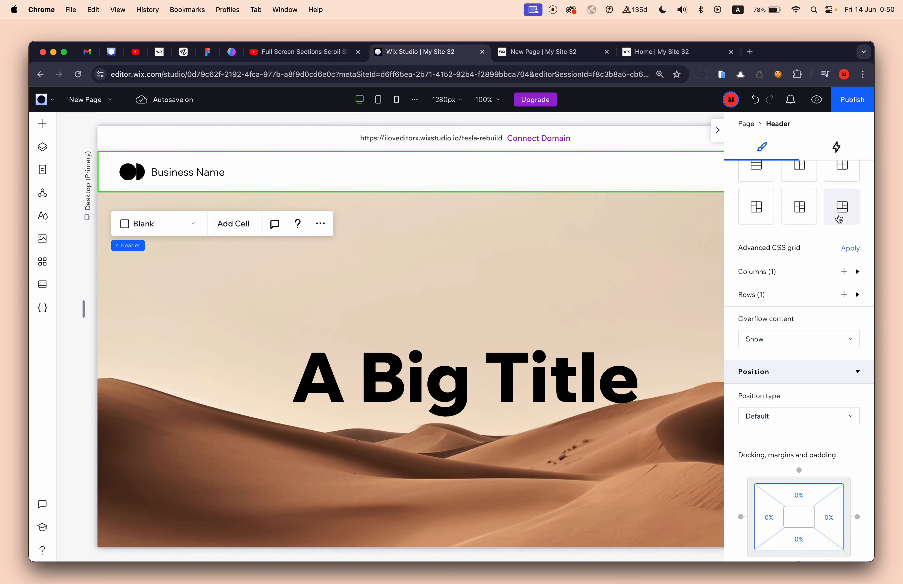
click(849, 228)
key(super+a)
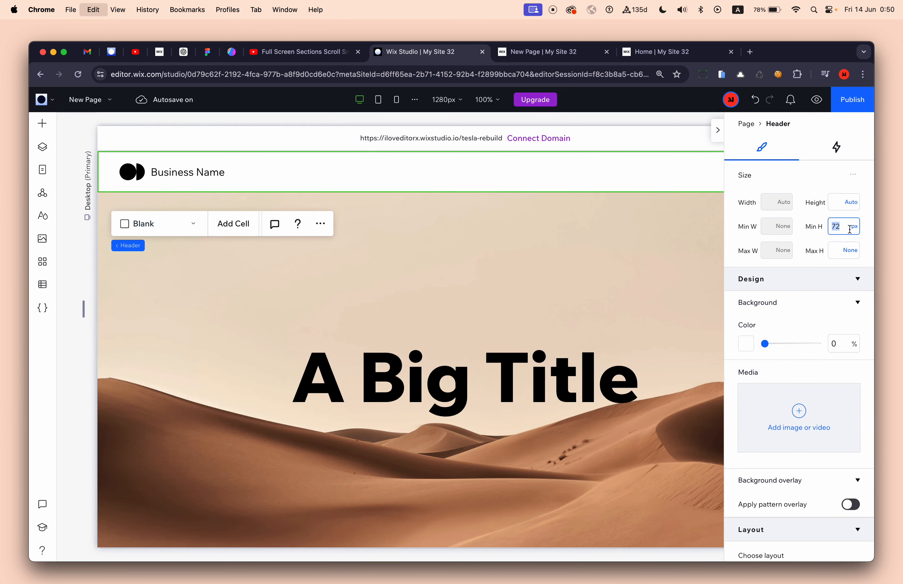
Step: Set the top margin of the Main Scroll Snap Wrapper to -72 px and close the layer list
click(660, 228)
click(37, 151)
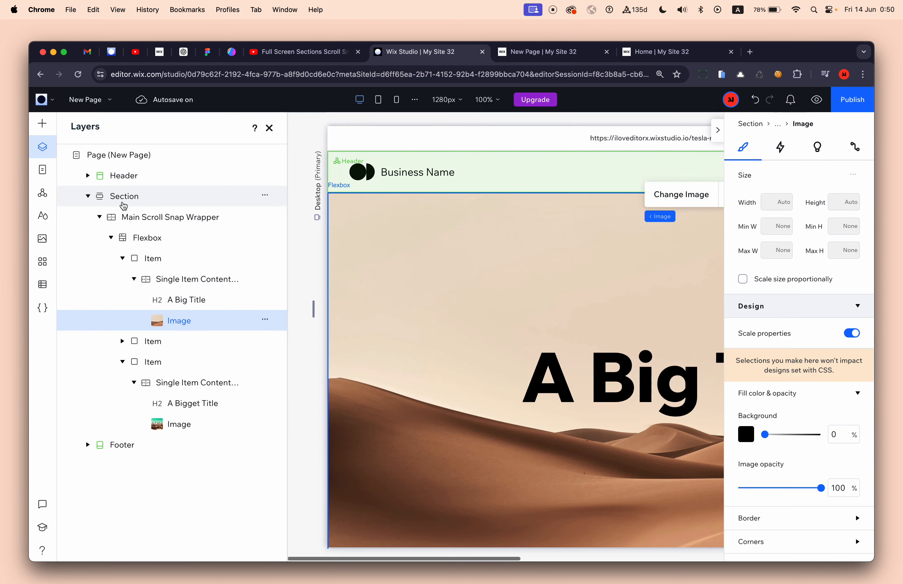
click(152, 218)
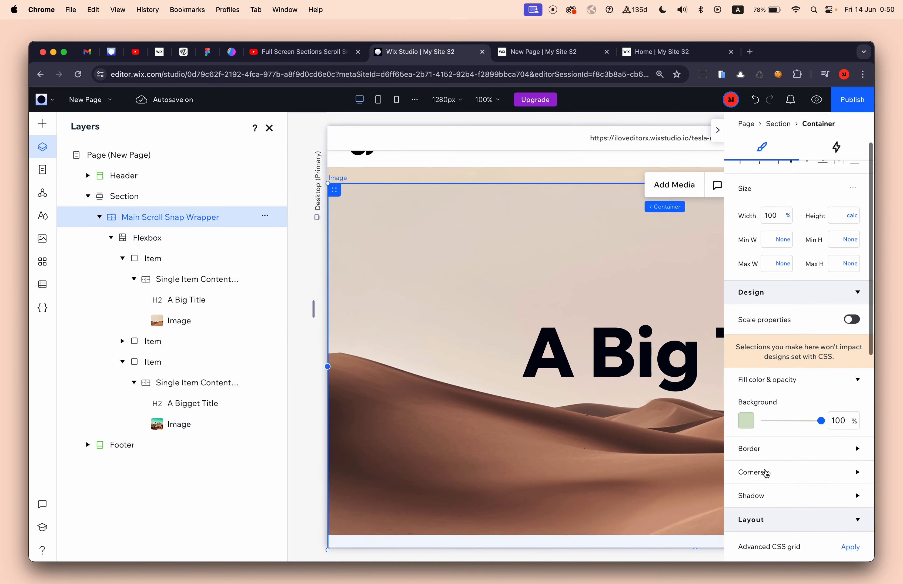
scroll(785, 474, down, 7)
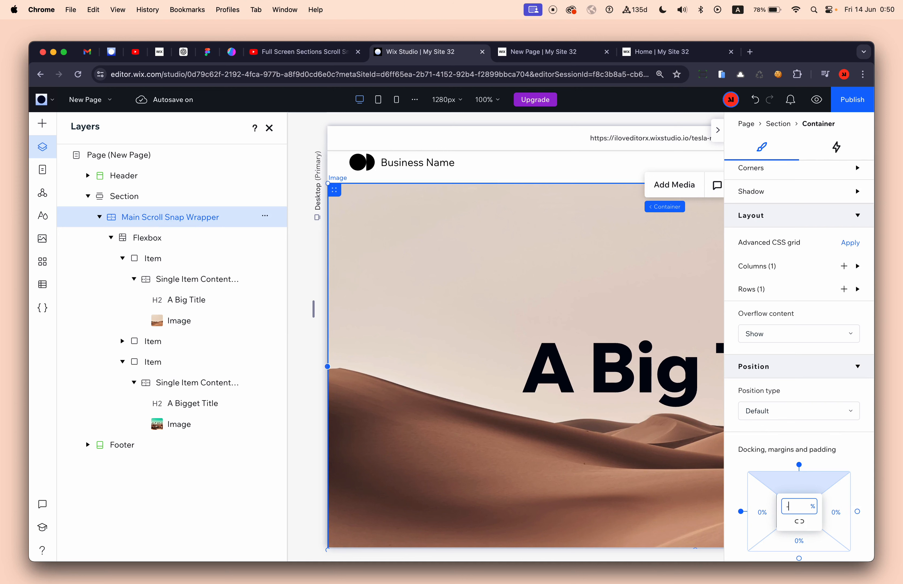
key(Return)
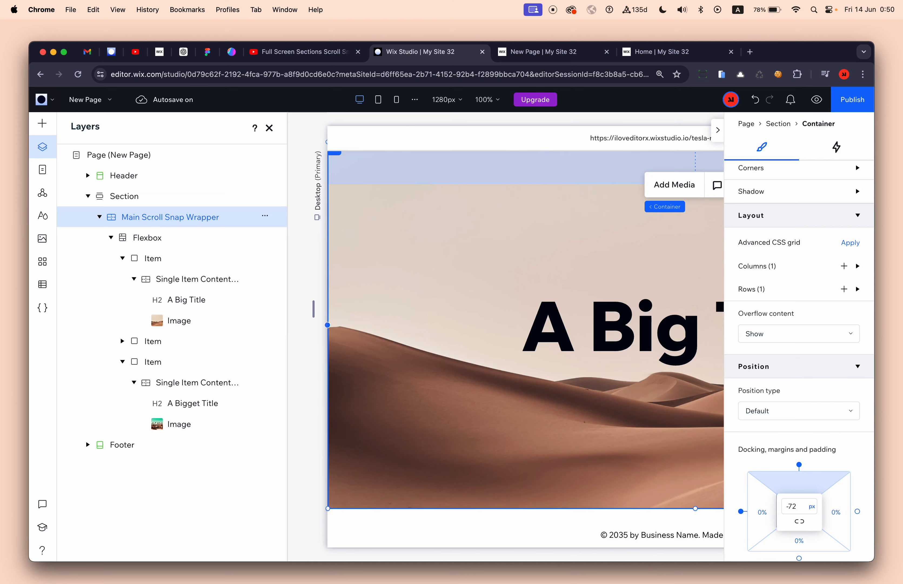
click(270, 128)
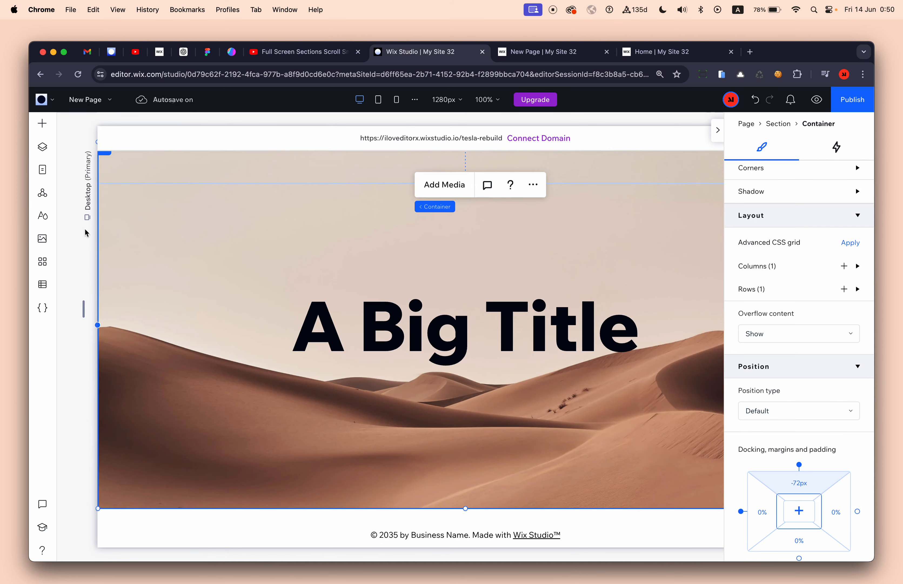
Step: Bring the header forward in the page's stacking order so it overlays the Main Scroll Snap Wrapper, and close the layer list
click(86, 216)
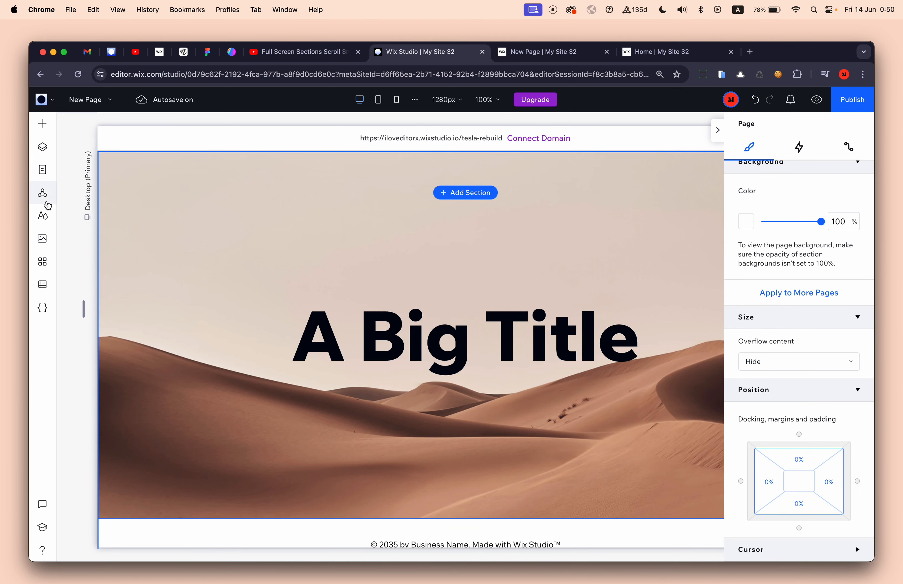
click(42, 147)
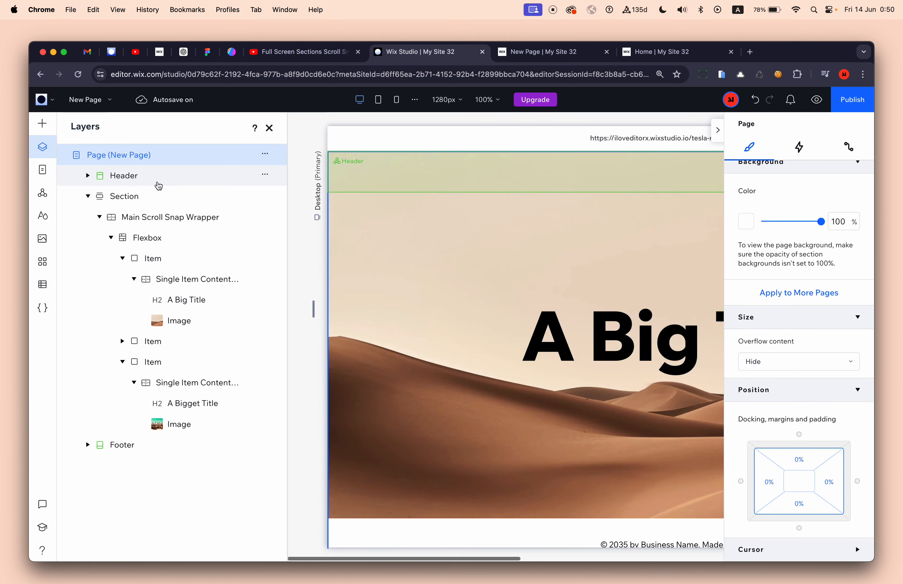
click(264, 175)
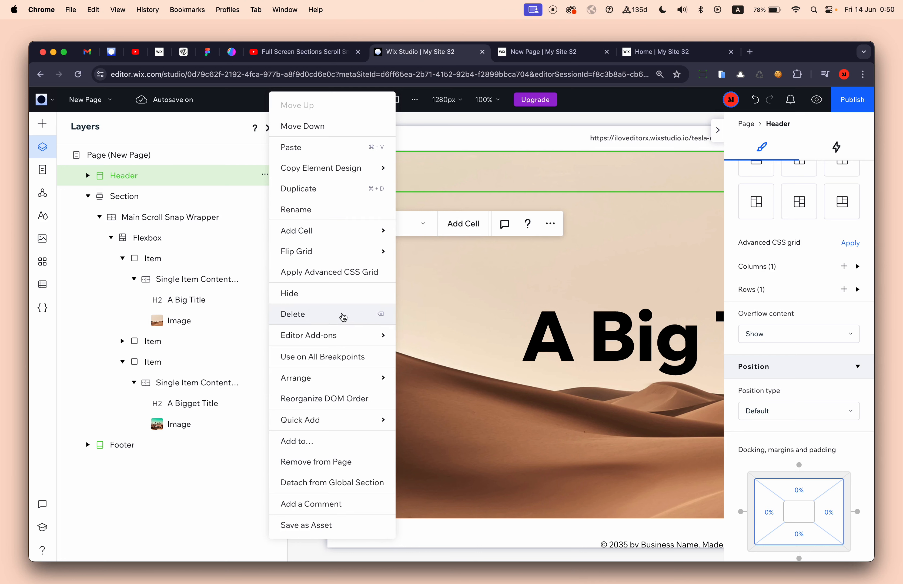
click(428, 401)
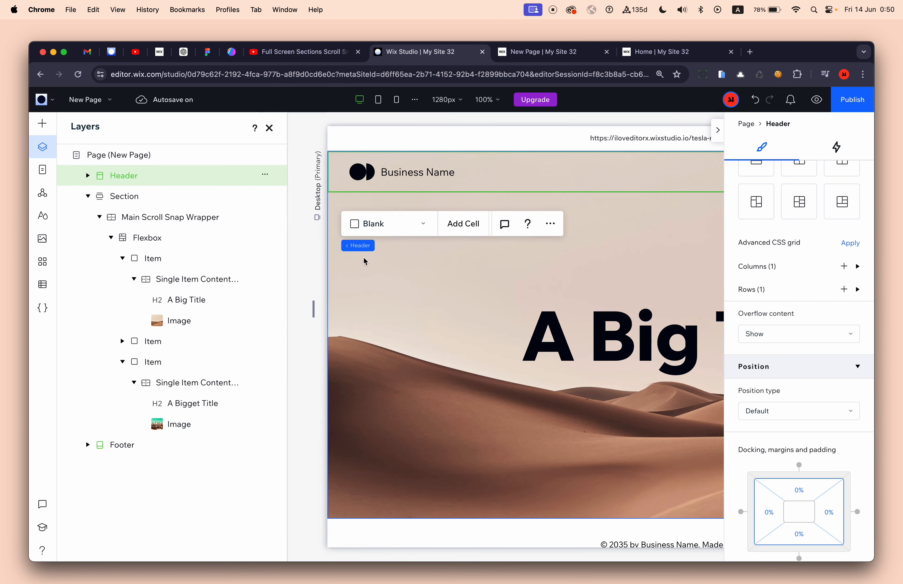
click(269, 128)
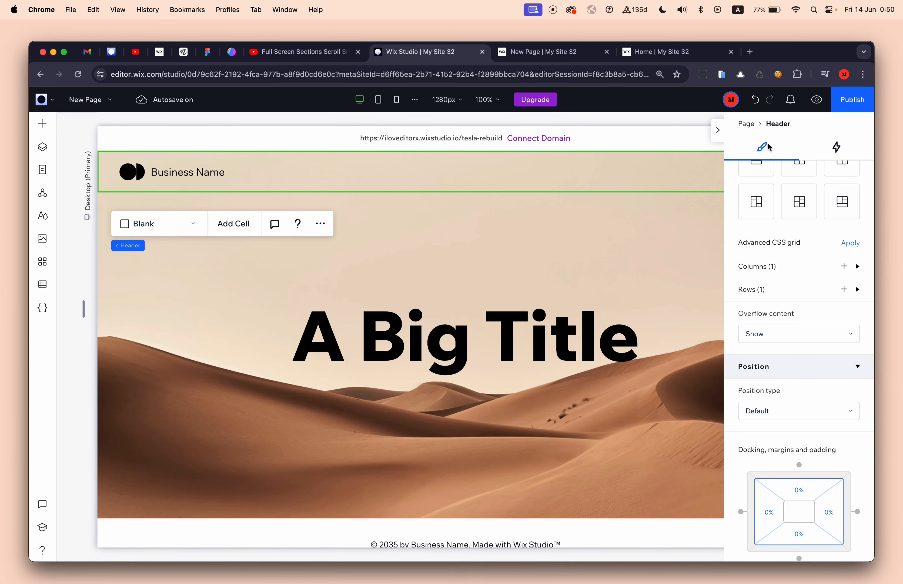
Step: Publish the site with the rearranged header, dismiss the publish confirmation, and reload the live New Page
click(842, 107)
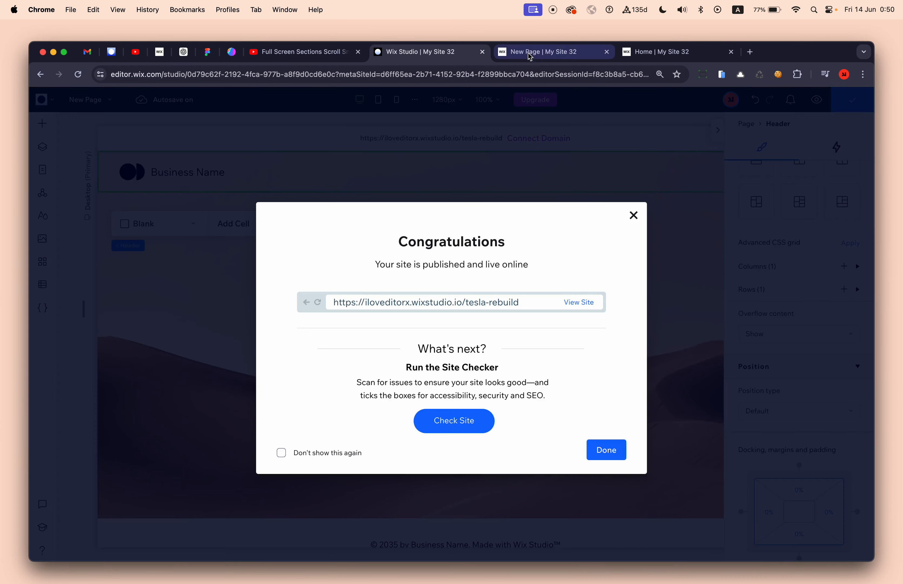
click(539, 51)
click(537, 72)
key(Return)
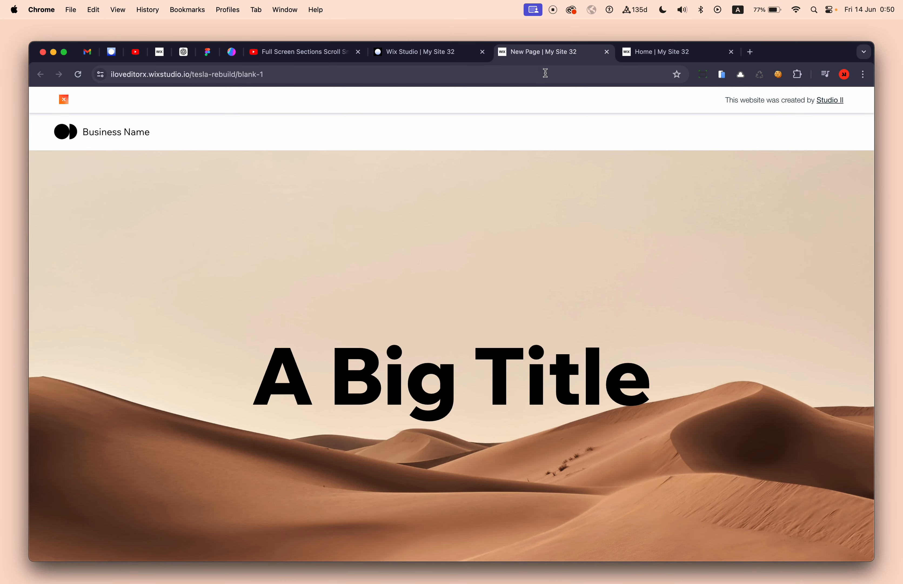
click(464, 55)
click(541, 57)
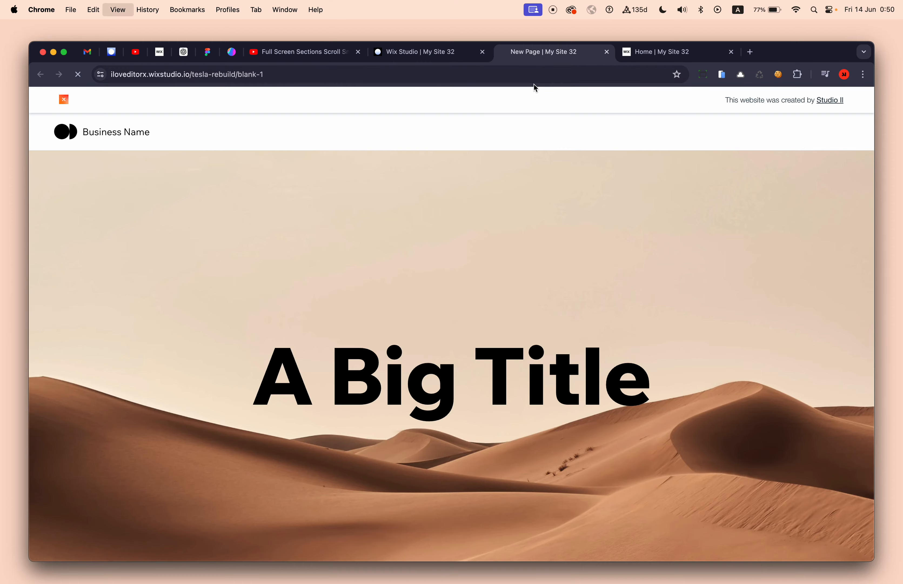
click(442, 52)
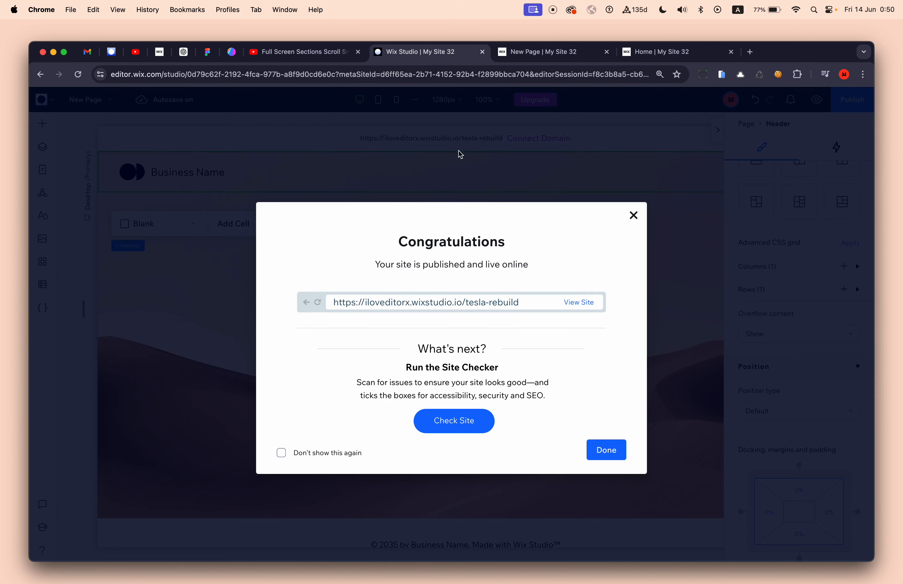
click(494, 186)
click(540, 52)
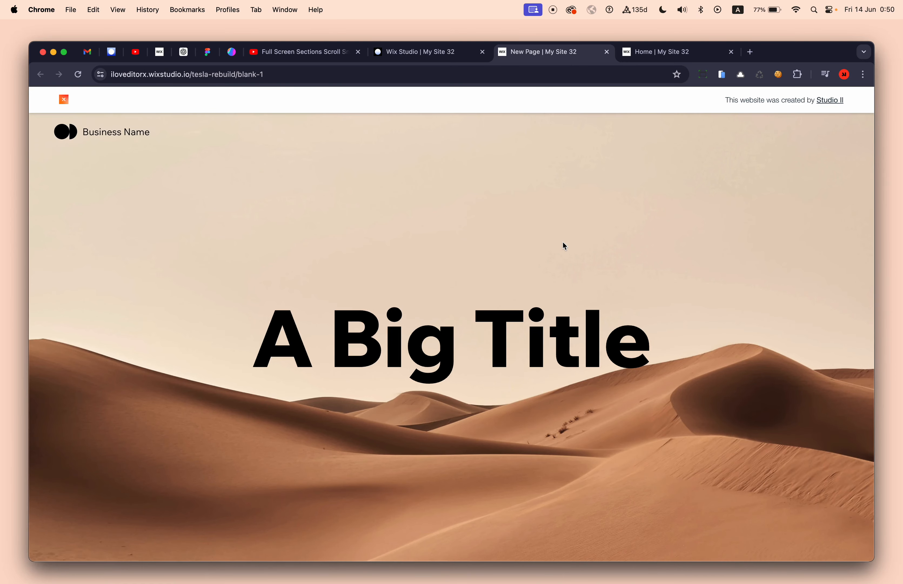
Step: Scroll through all snapping items to the footer and back on the live page, checking the header overlay and snap behaviour
scroll(563, 240, down, 2)
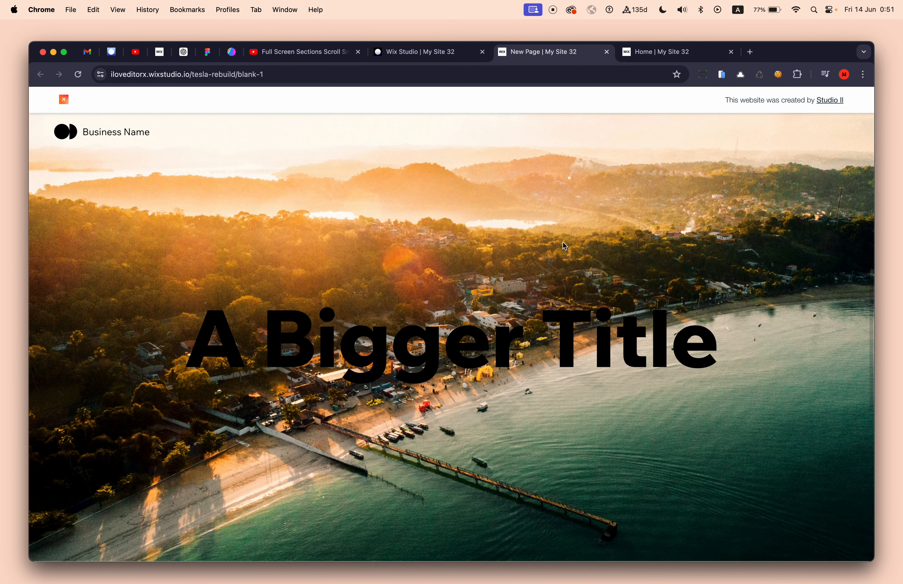
scroll(564, 242, up, 2)
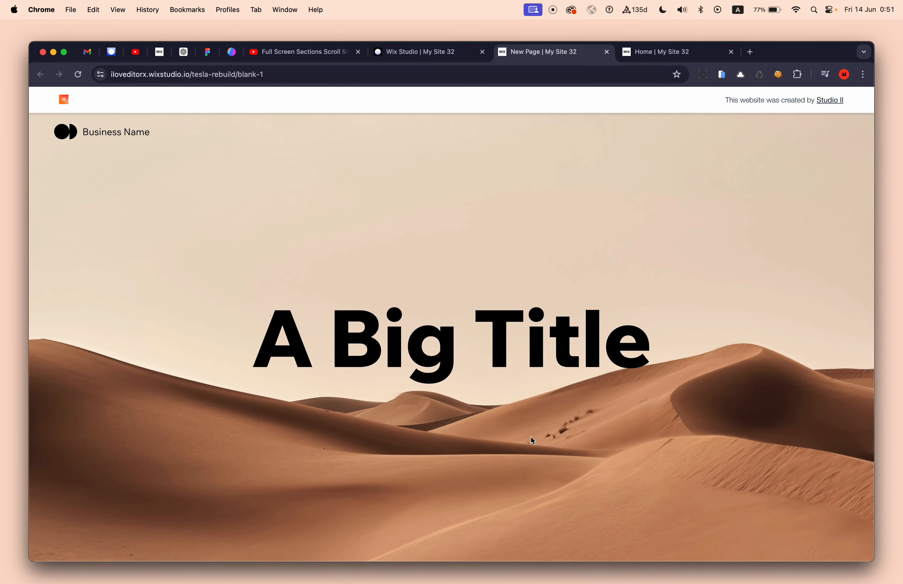
scroll(534, 524, down, 2)
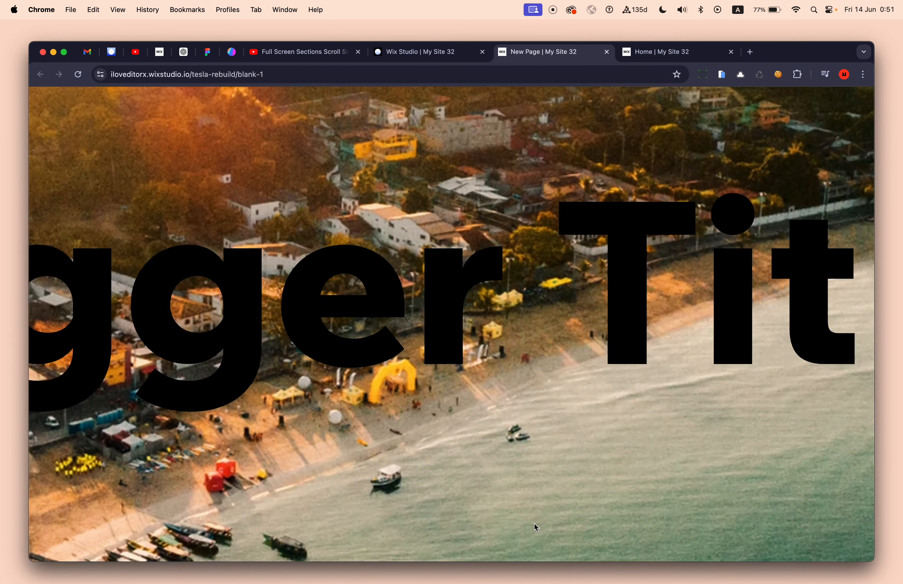
scroll(534, 523, down, 2)
scroll(534, 522, up, 2)
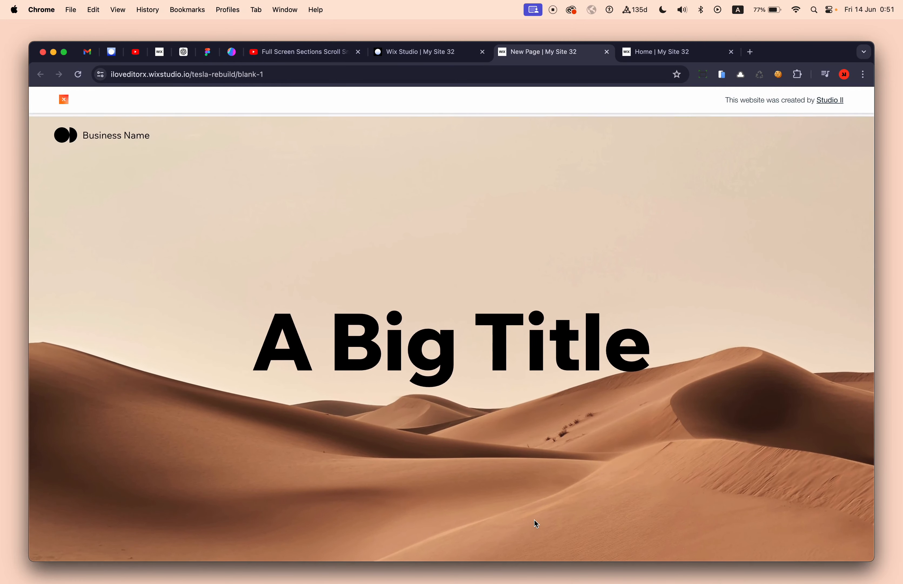
scroll(534, 520, down, 2)
scroll(534, 520, down, 3)
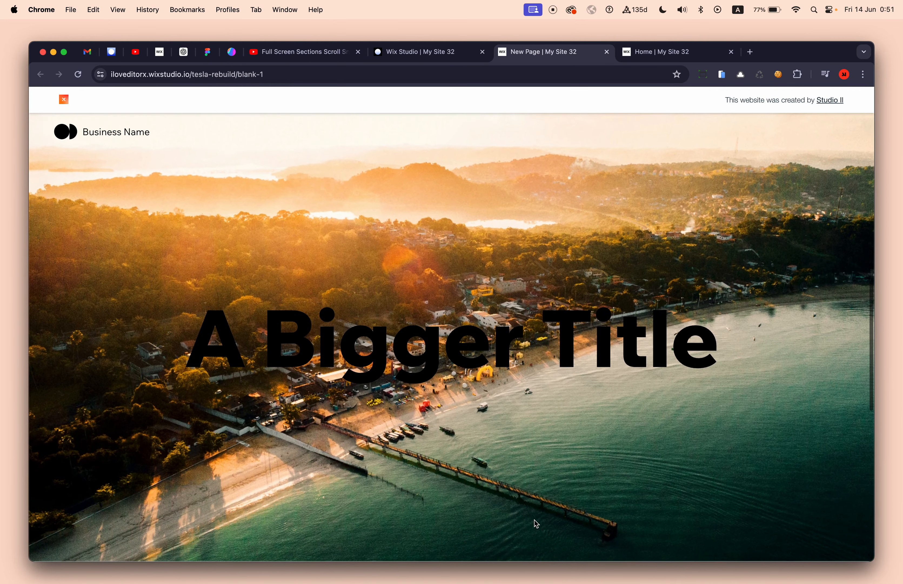
scroll(534, 520, down, 2)
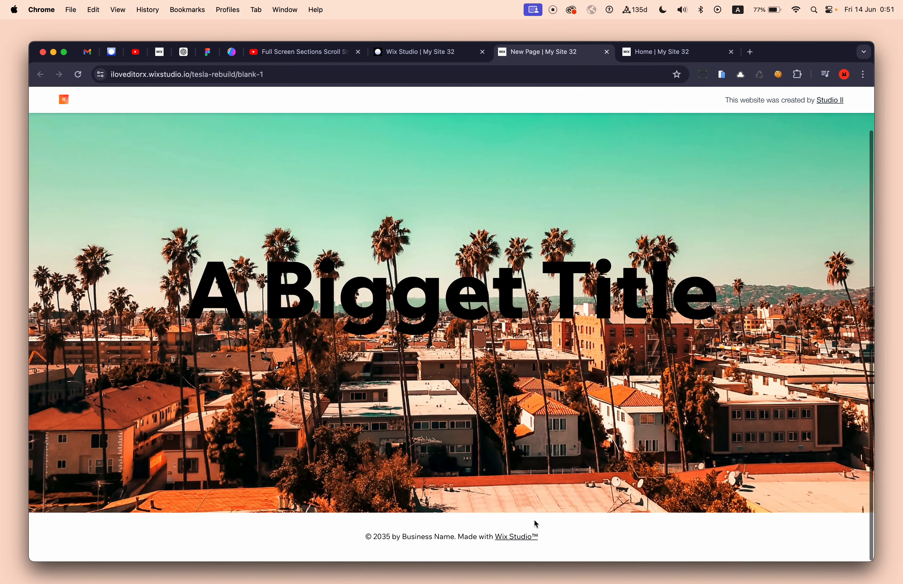
scroll(536, 524, up, 10)
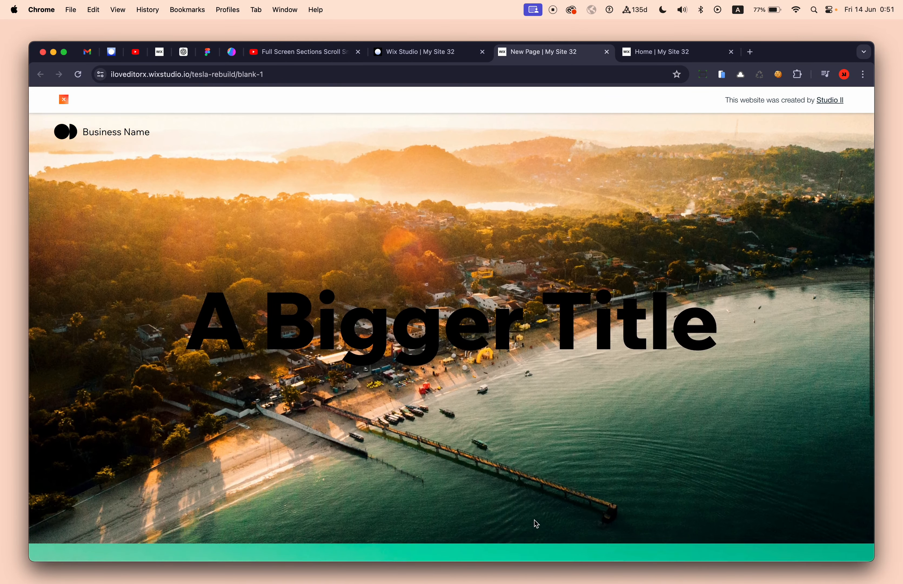
scroll(535, 520, down, 10)
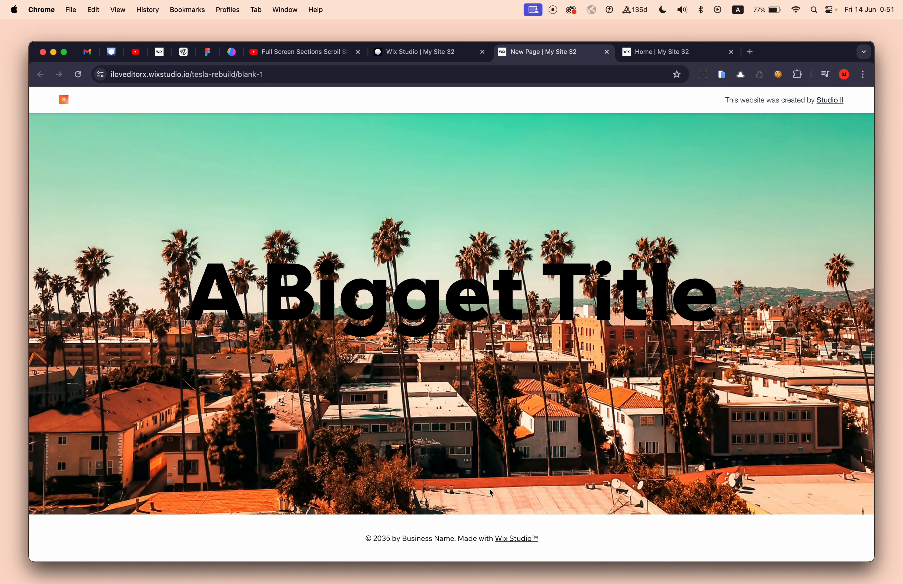
scroll(390, 448, up, 2)
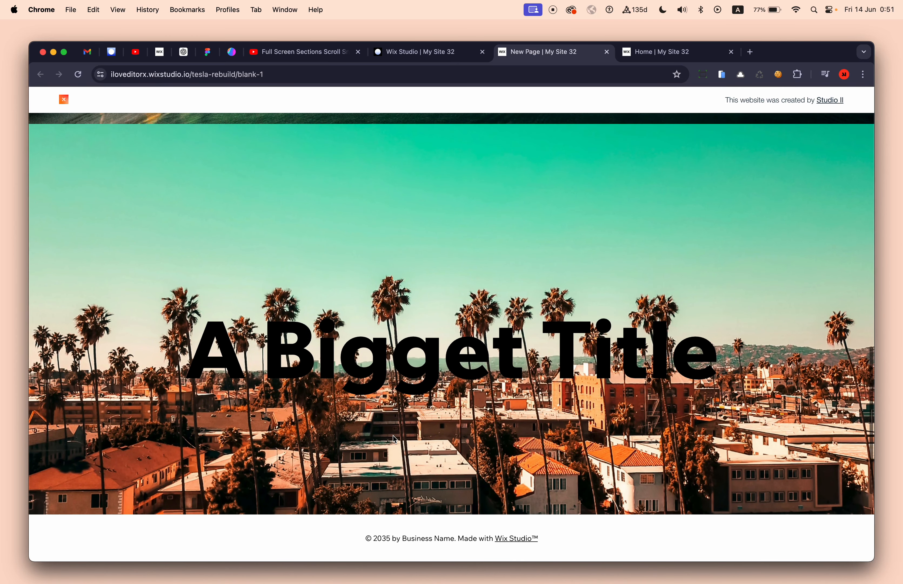
scroll(393, 435, down, 2)
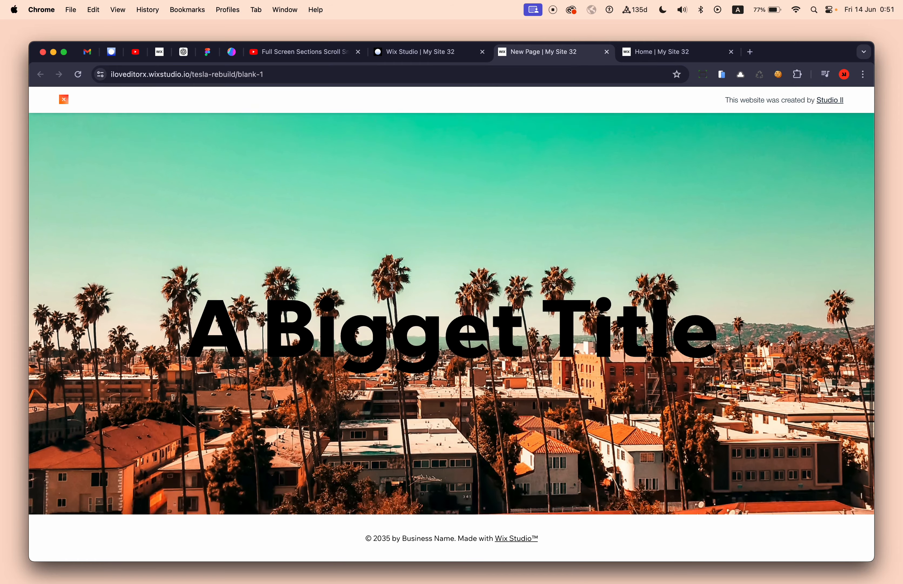
scroll(392, 286, up, 3)
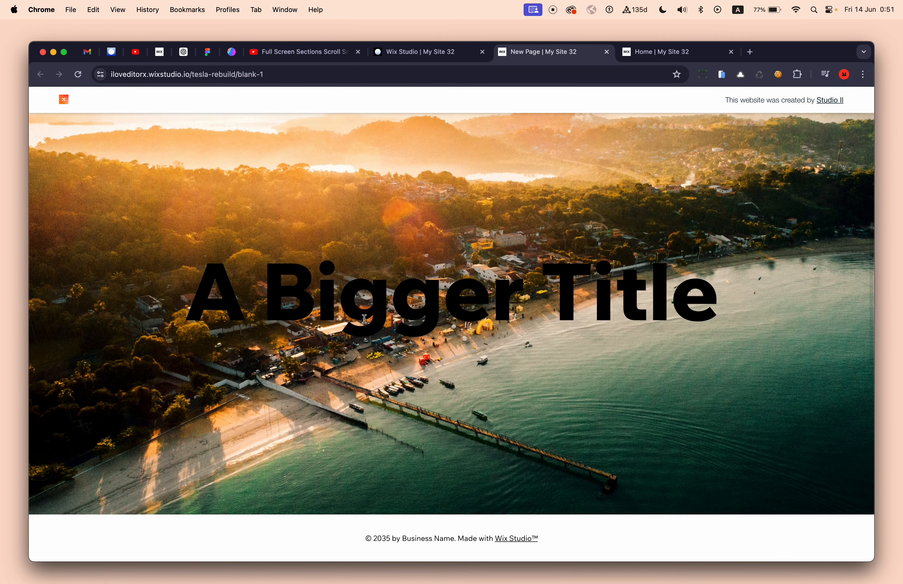
scroll(363, 318, up, 3)
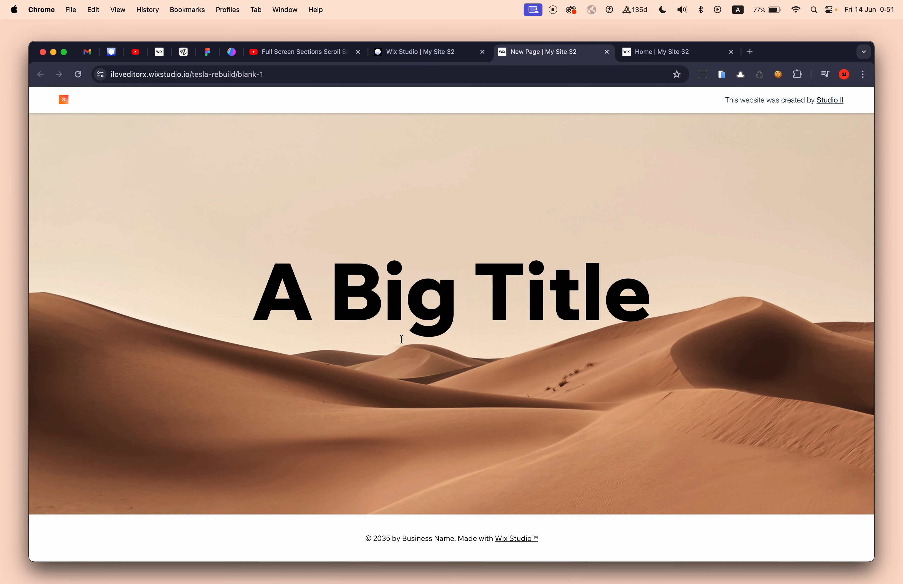
Step: Return to the Wix Studio editor and set the footer's minimum height to 300 px
click(409, 53)
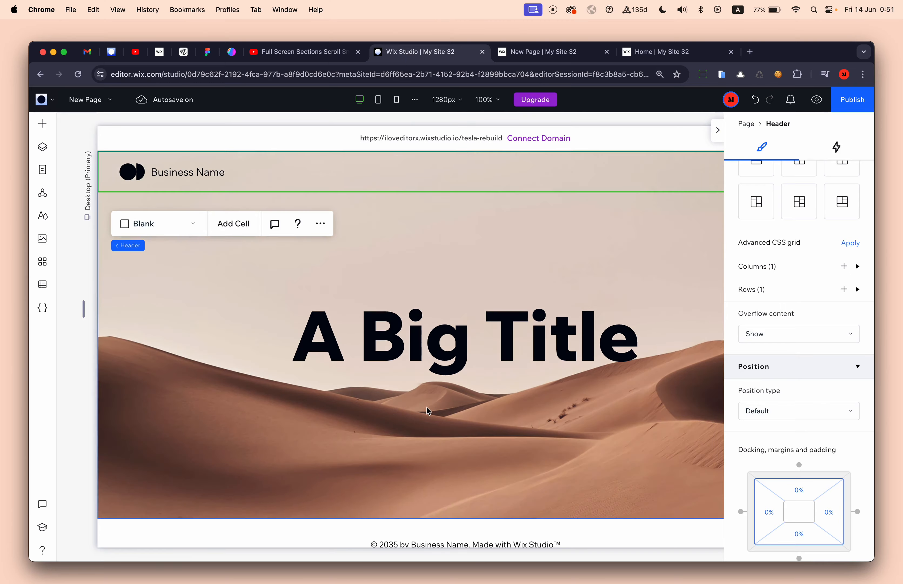
scroll(428, 409, down, 2)
click(303, 525)
click(191, 518)
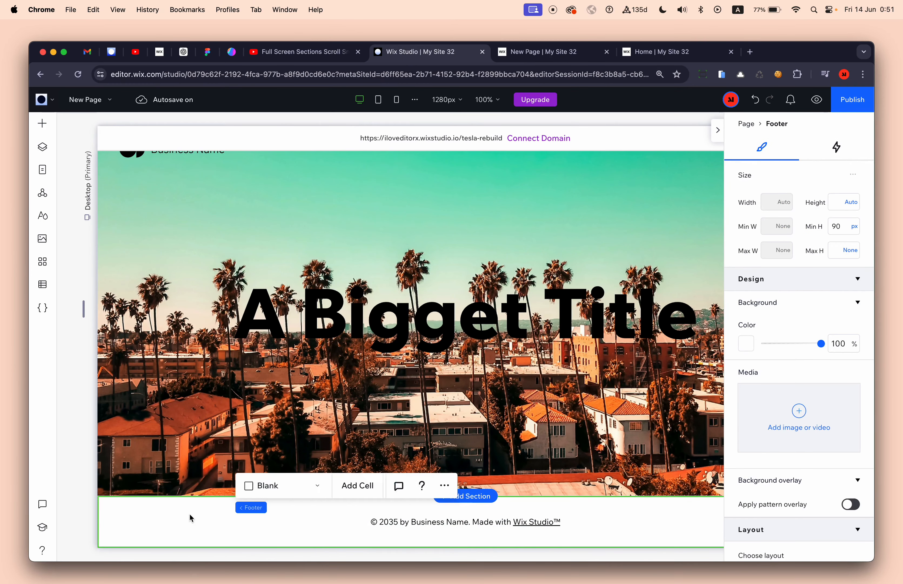
click(408, 492)
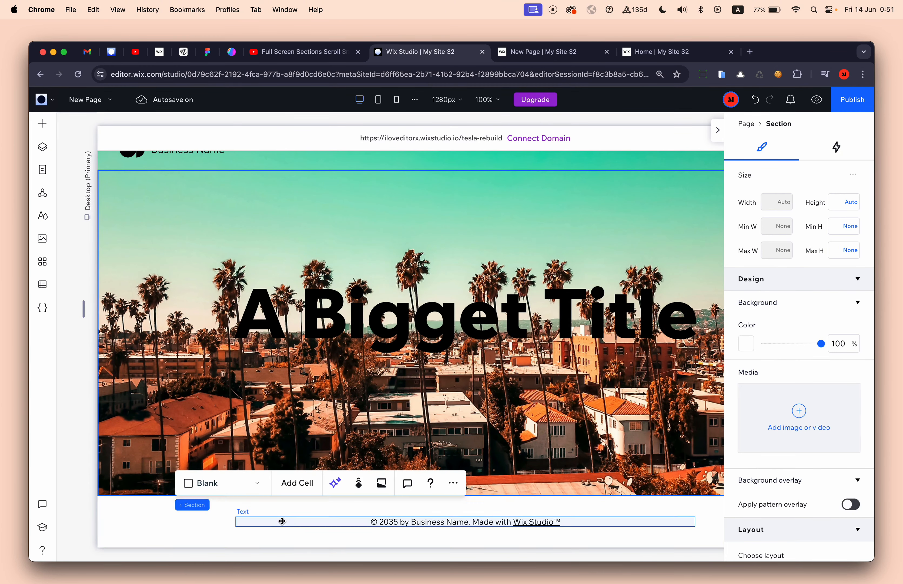
click(282, 522)
click(195, 522)
click(847, 229)
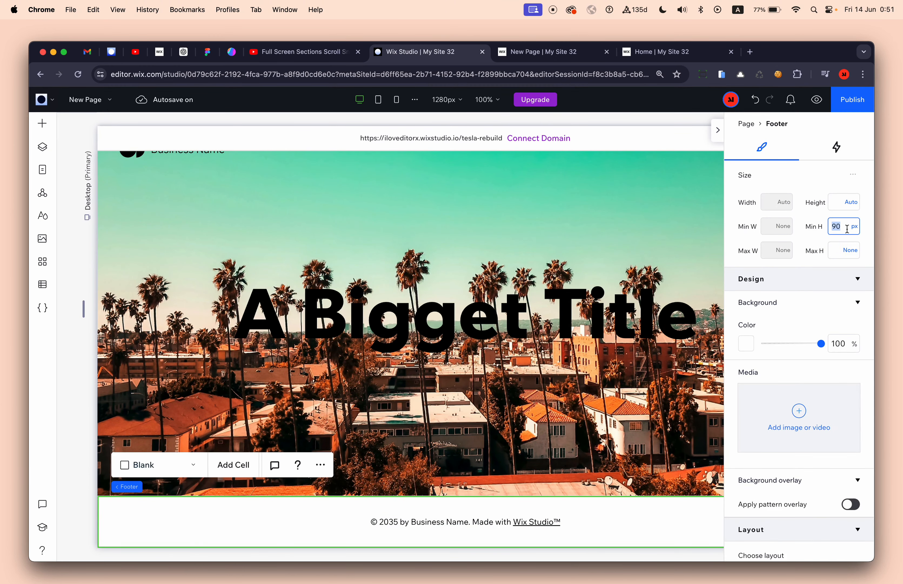
text(300)
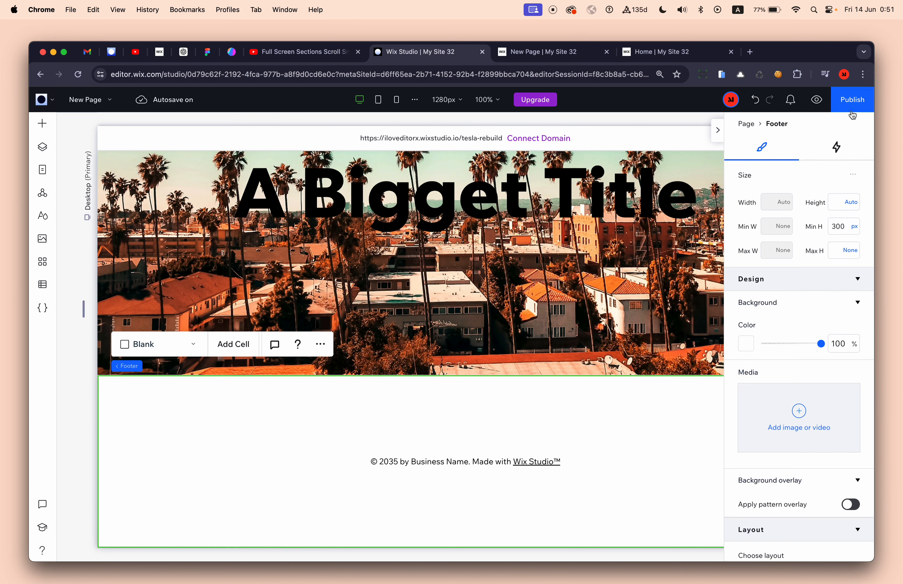
Step: Publish the site with the taller footer and reload the live New Page
click(852, 111)
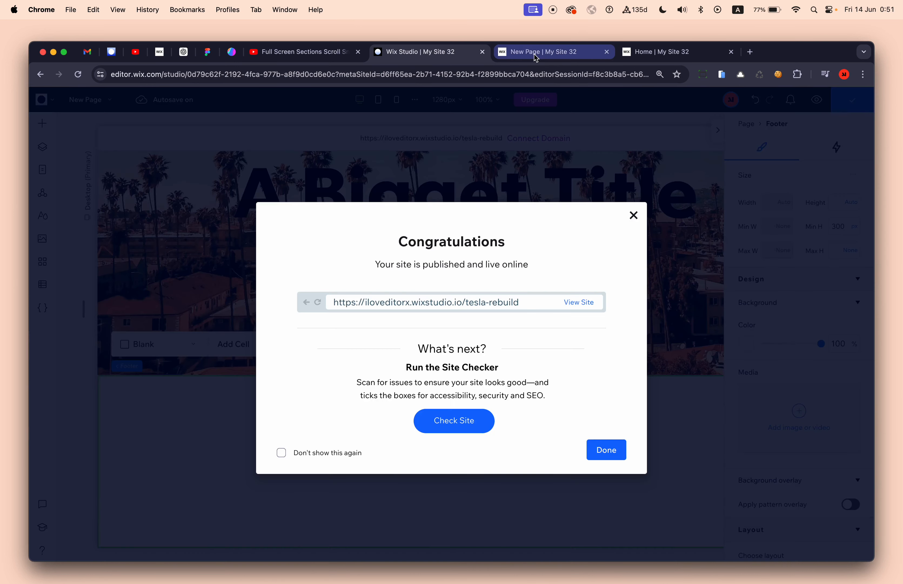
click(539, 52)
click(520, 74)
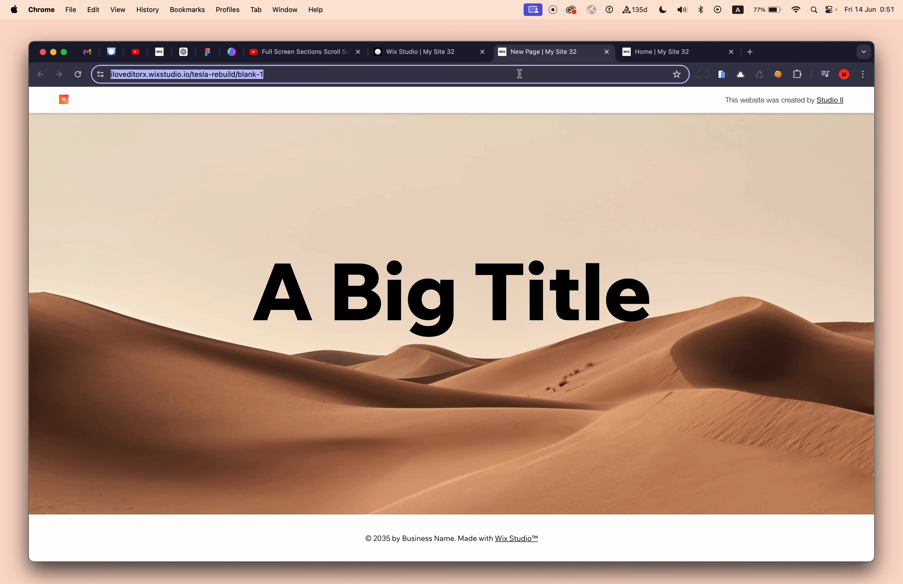
key(Return)
click(519, 74)
click(467, 53)
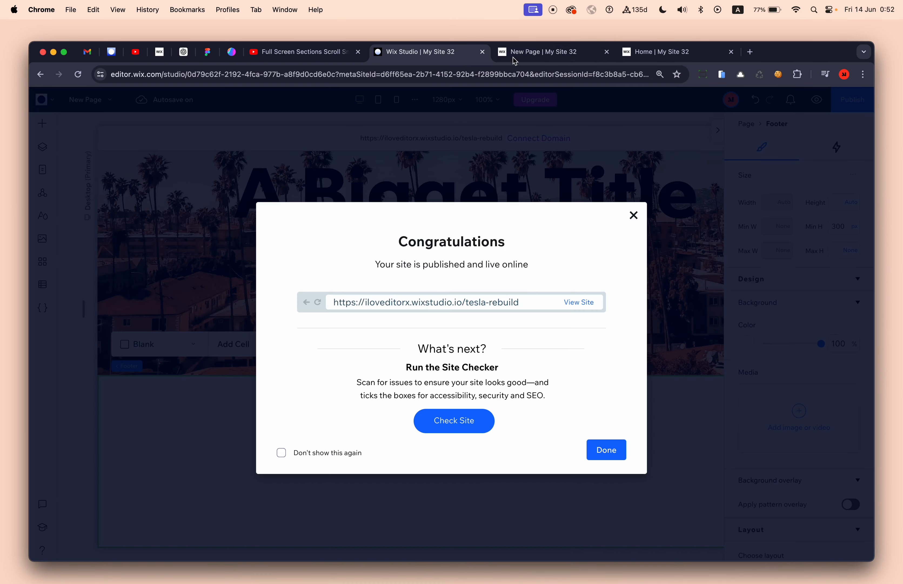
click(536, 54)
key(Return)
click(535, 68)
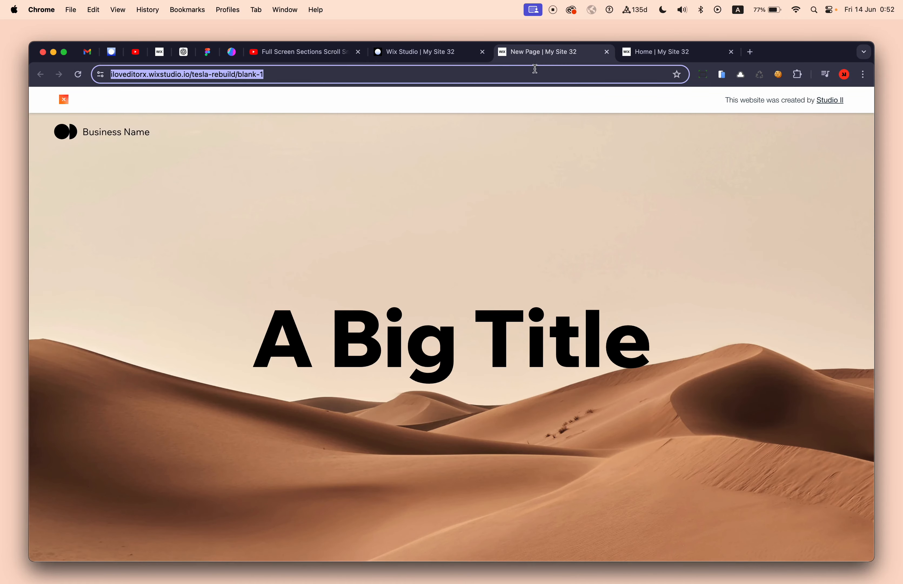
key(Return)
Step: Scroll the live page down and back up to check snapping with the taller footer, and refresh the page
scroll(468, 240, down, 5)
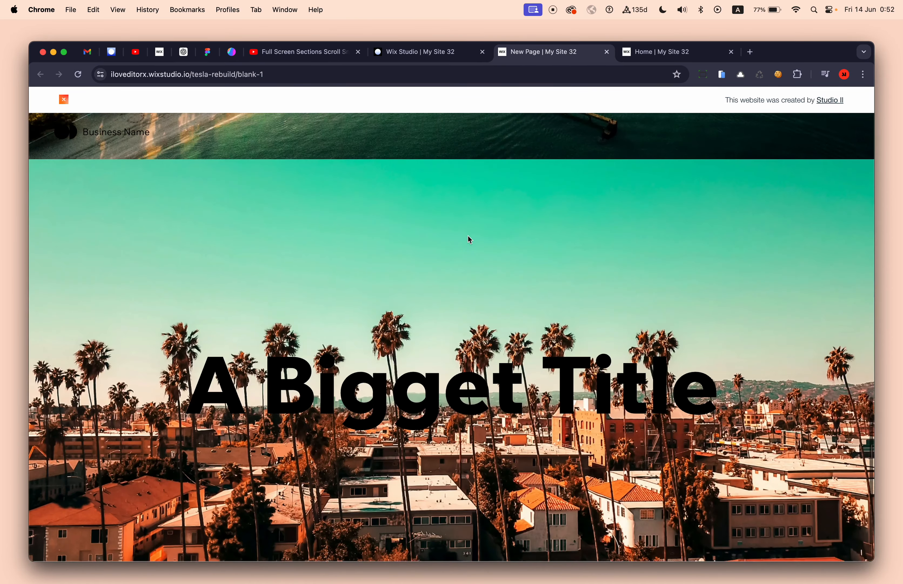
scroll(470, 240, up, 10)
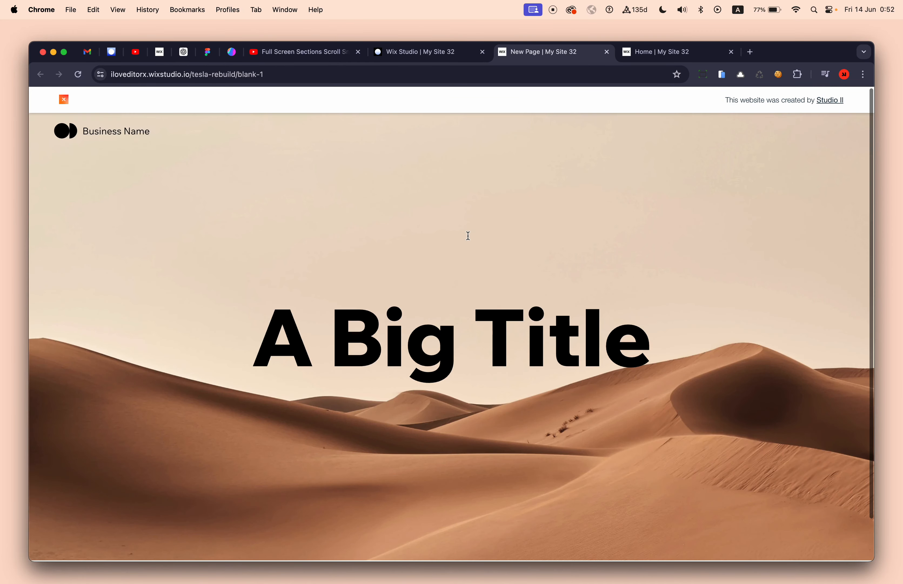
click(420, 54)
click(523, 55)
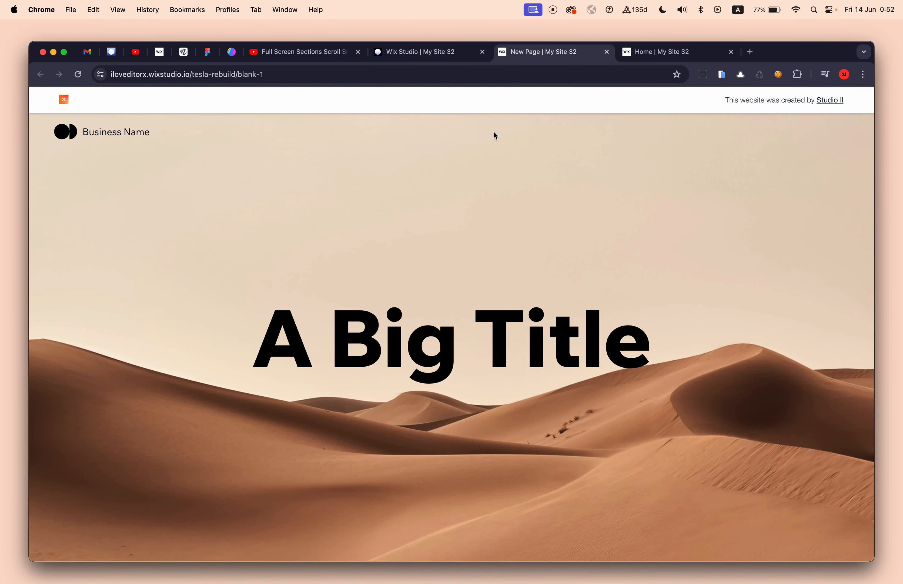
key(super+r)
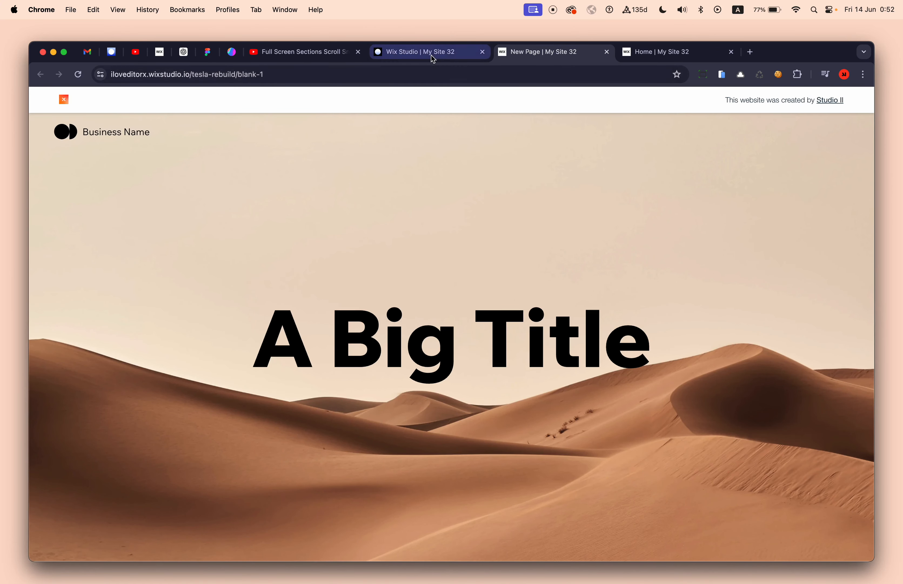
Step: Reload the live New Page and scroll down to the footer and back to check the section snapping
click(431, 56)
click(534, 54)
key(super+r)
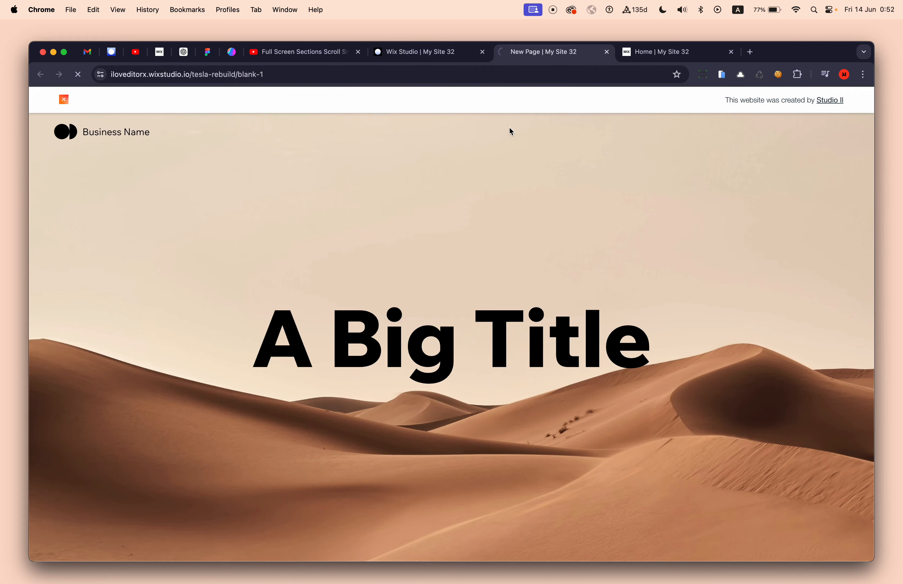
scroll(459, 242, down, 10)
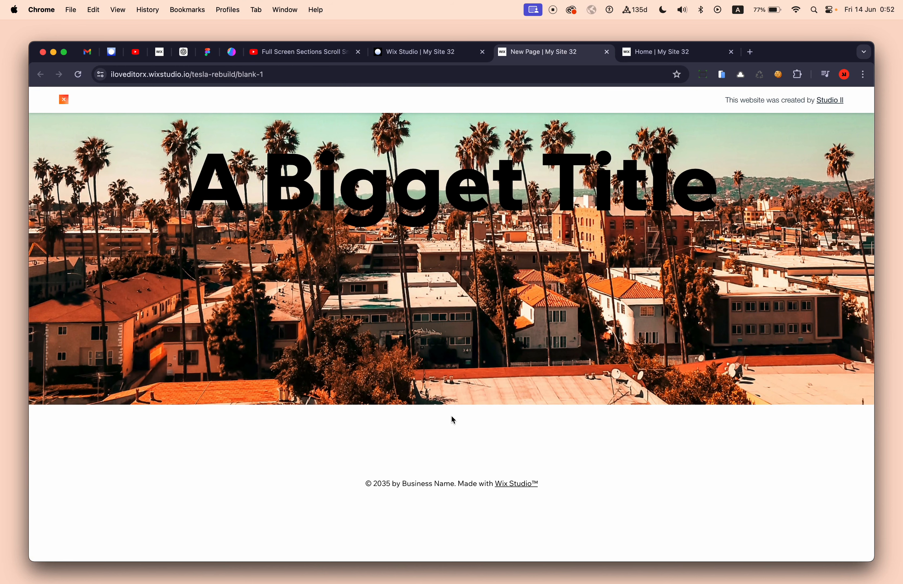
scroll(432, 297, up, 10)
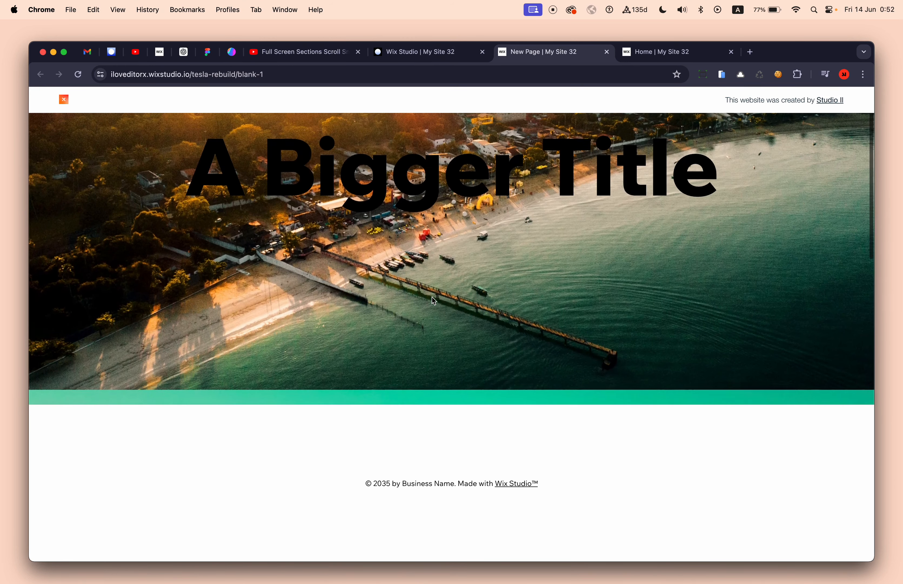
scroll(431, 297, up, 5)
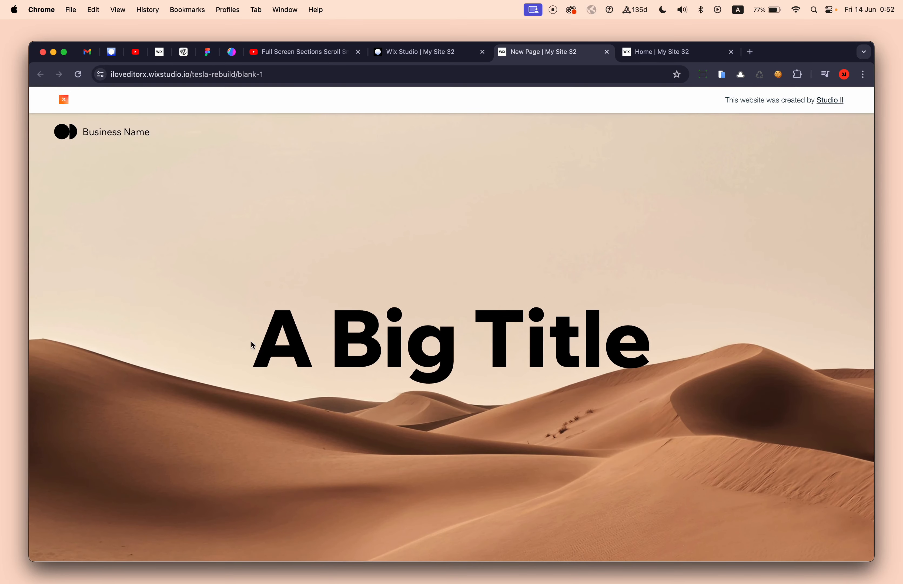
scroll(387, 234, down, 10)
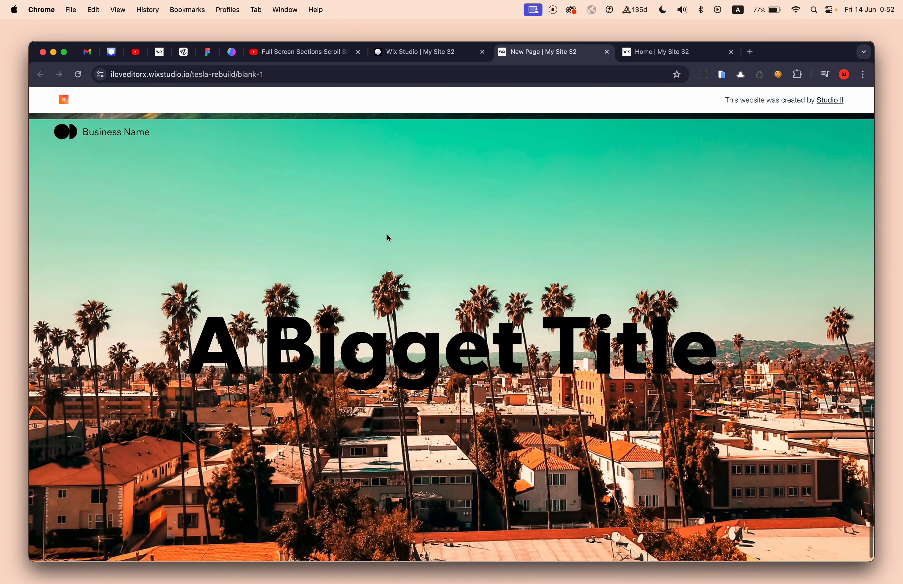
Step: Scroll repeatedly between the snapping items above the 300 px footer on the live page, examining where each item stops, and return to the first item
scroll(387, 234, down, 3)
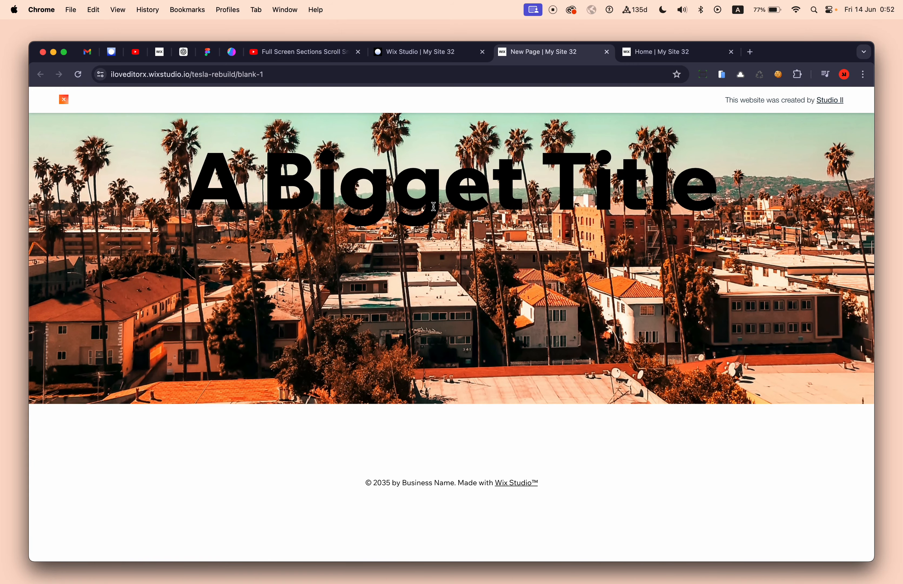
scroll(434, 207, down, 5)
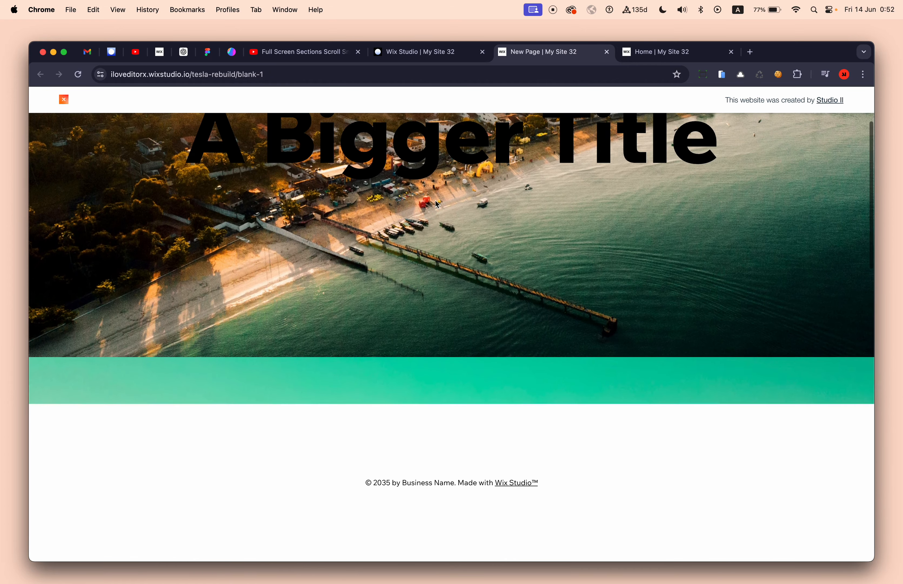
scroll(376, 266, up, 5)
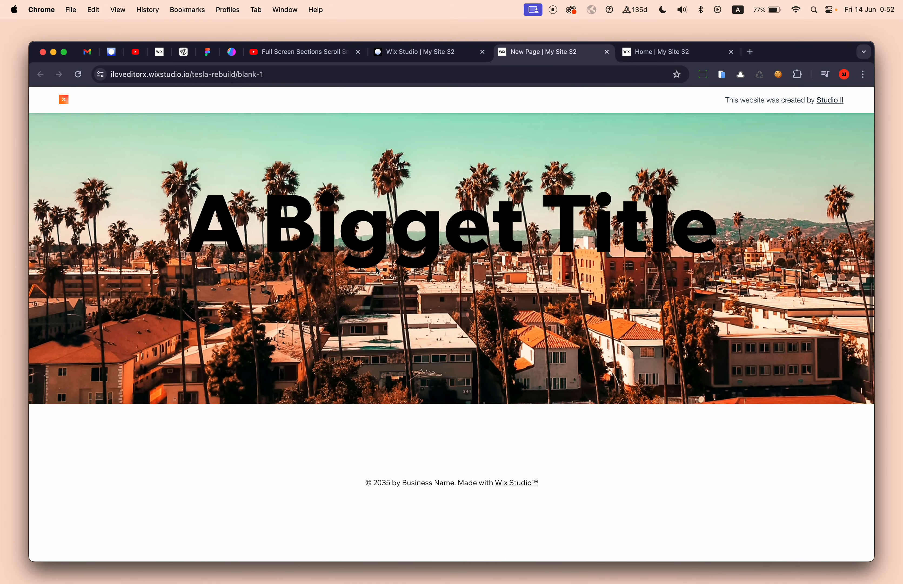
scroll(378, 270, down, 2)
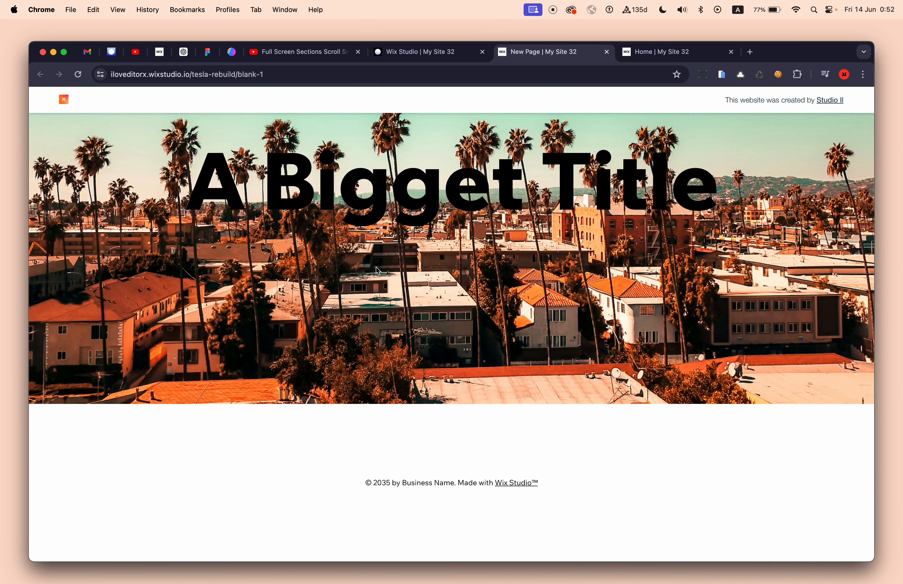
scroll(377, 271, up, 1)
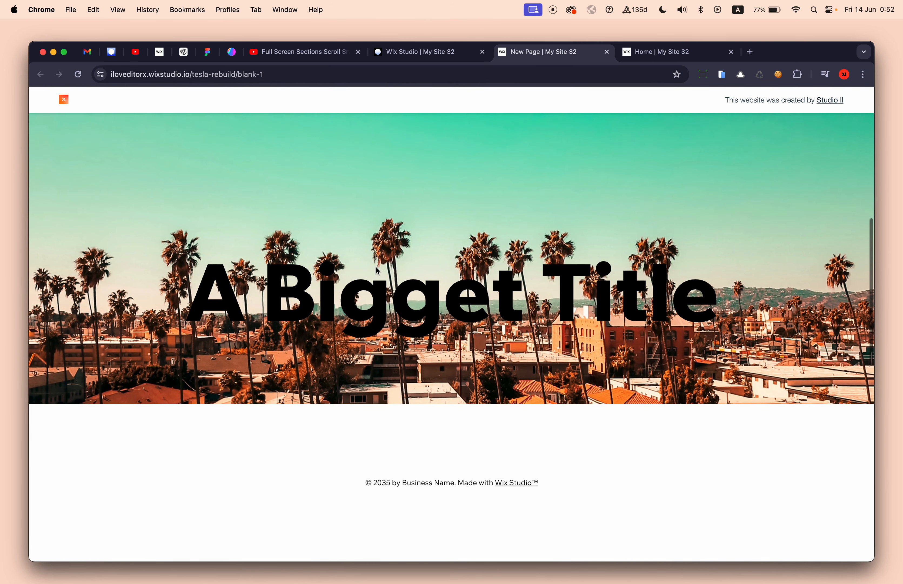
scroll(378, 271, down, 5)
scroll(376, 267, up, 10)
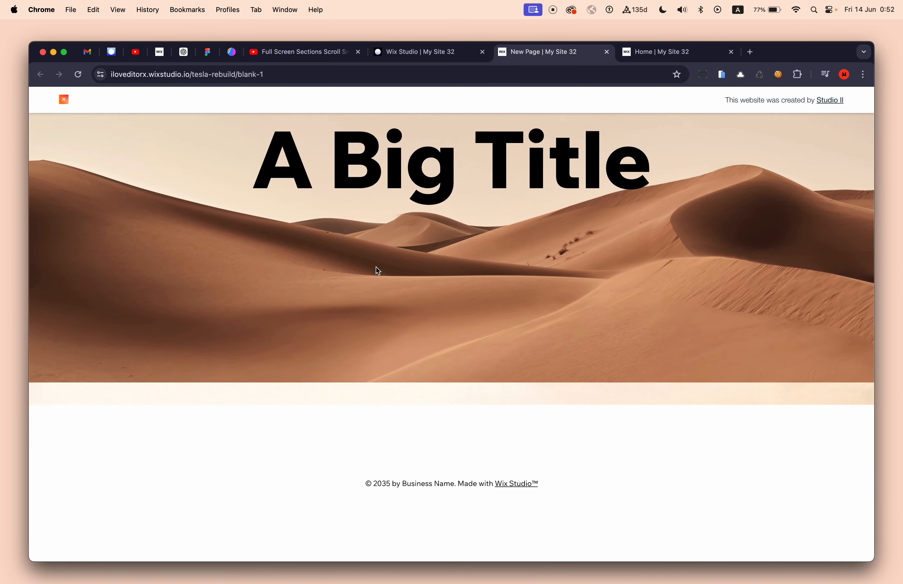
scroll(376, 267, up, 3)
scroll(375, 267, up, 3)
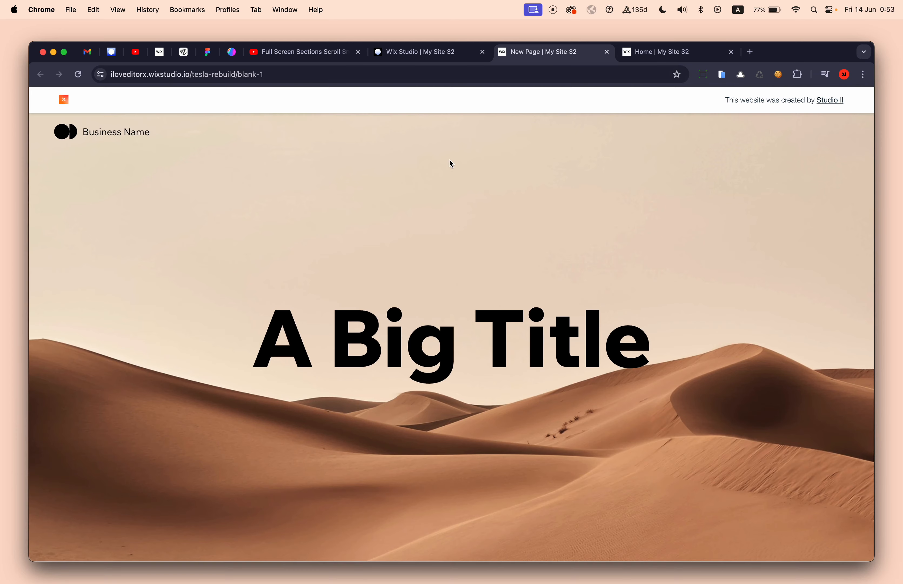
Step: Return to the Wix Studio editor and open the page code of the current New Page
click(452, 54)
click(459, 186)
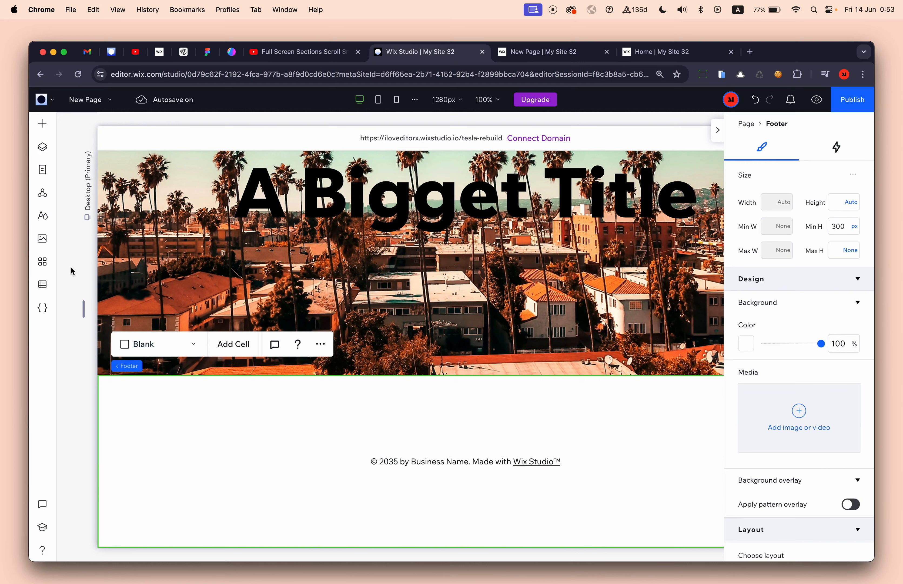
click(43, 308)
click(195, 442)
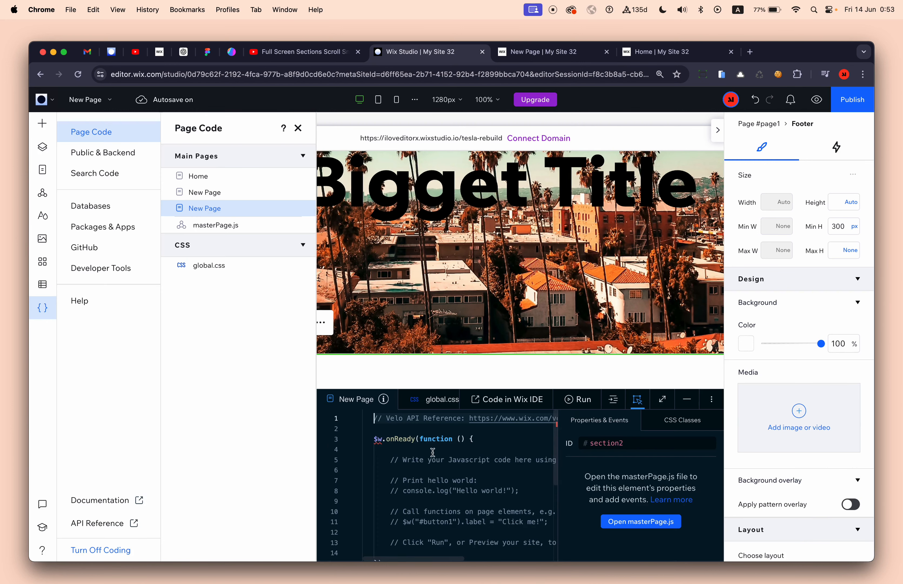
click(299, 128)
Step: Collapse the code editor and look through the snapping items and their images and titles on the canvas
scroll(413, 261, up, 3)
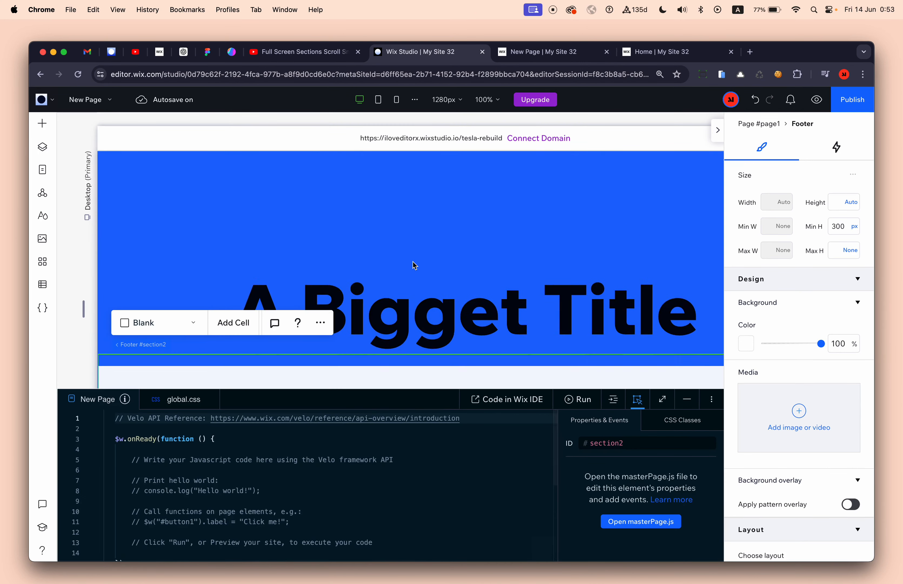
click(416, 236)
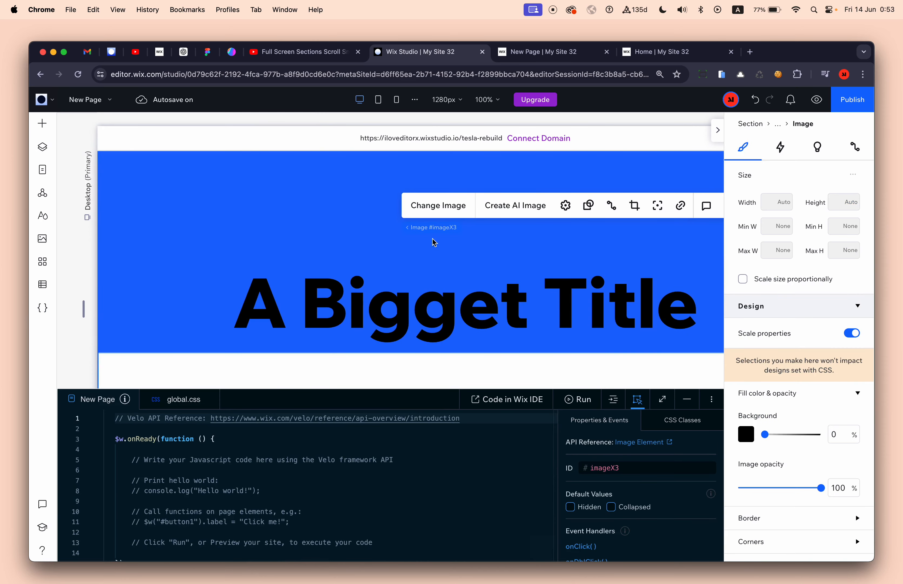
click(687, 399)
scroll(470, 371, up, 3)
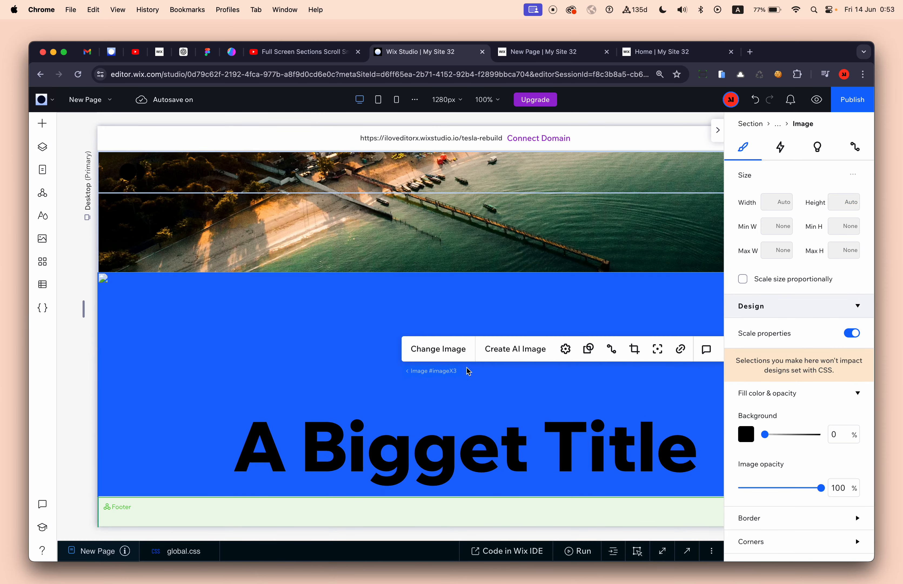
scroll(377, 299, up, 5)
click(341, 338)
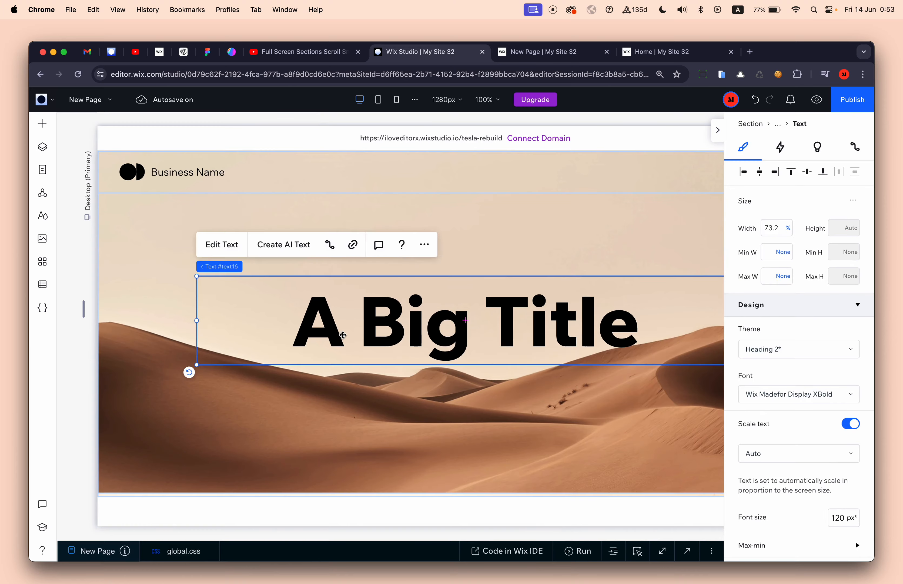
click(300, 294)
scroll(300, 296, up, 5)
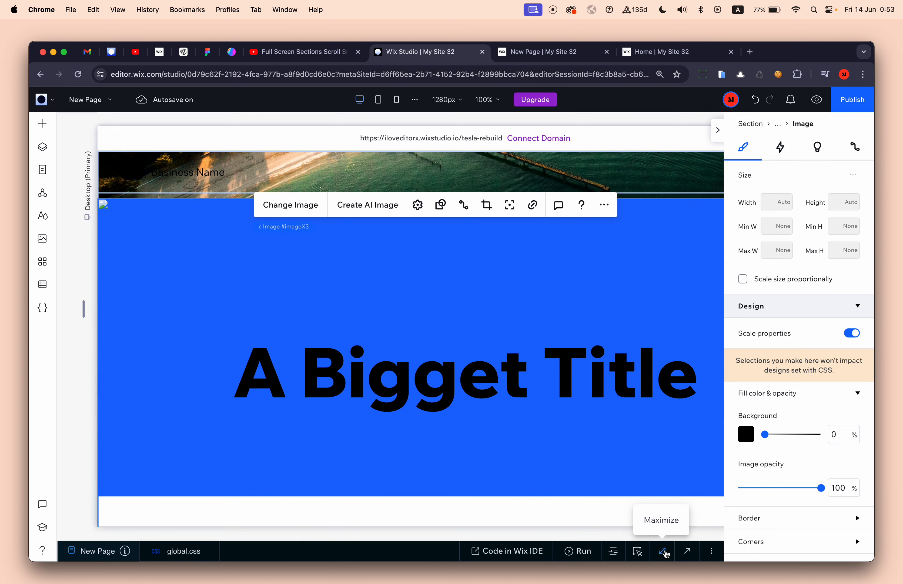
Step: Maximize the code editor, open the Home page's code and copy the $w('#flexbox').children.forEach block
click(664, 552)
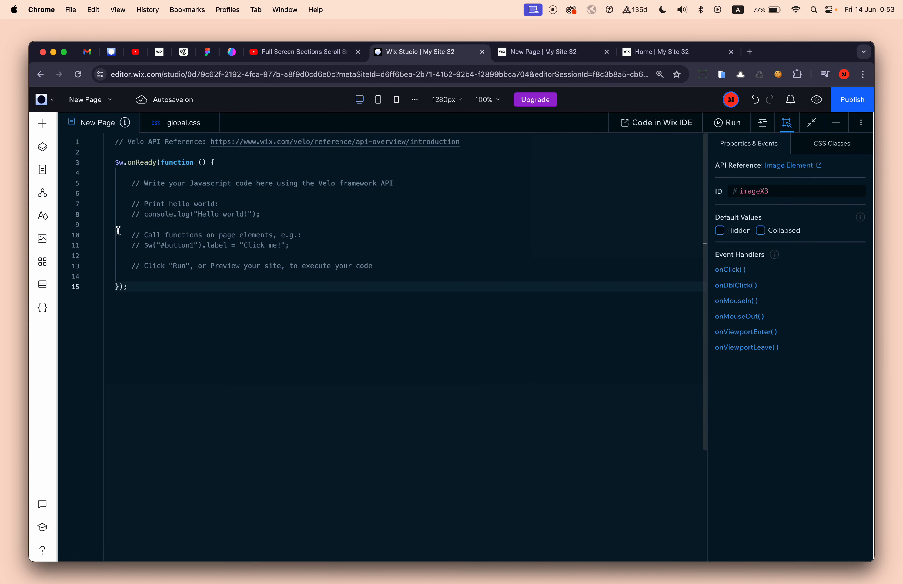
click(86, 100)
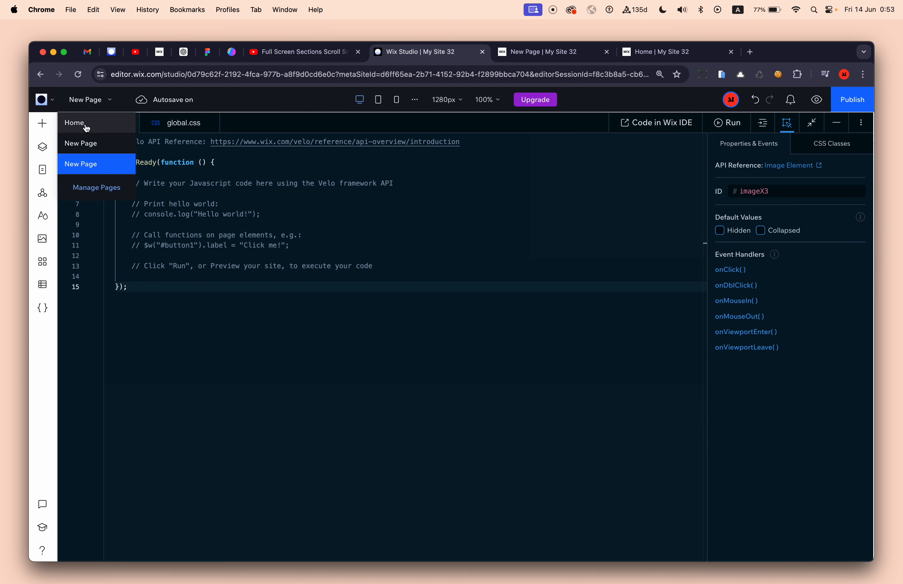
click(86, 128)
click(151, 233)
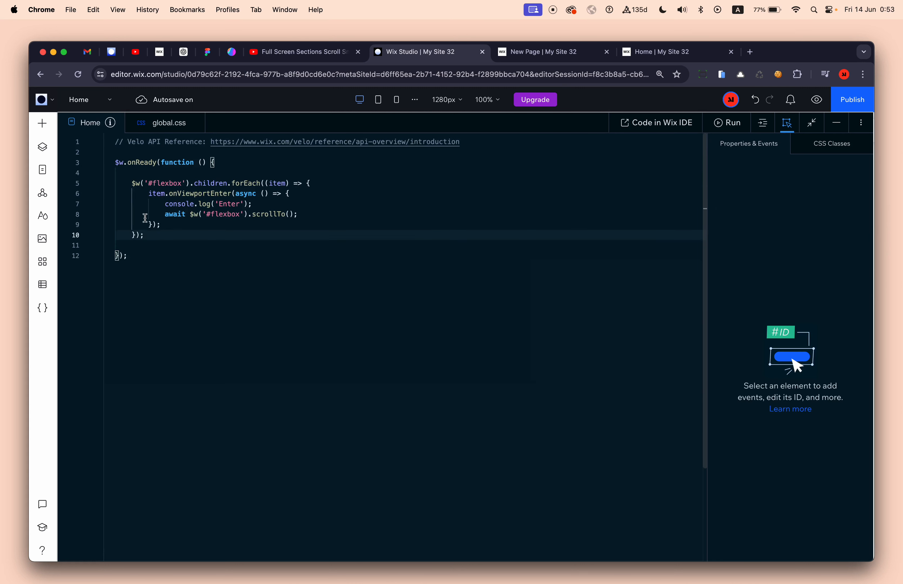
shift+click(130, 179)
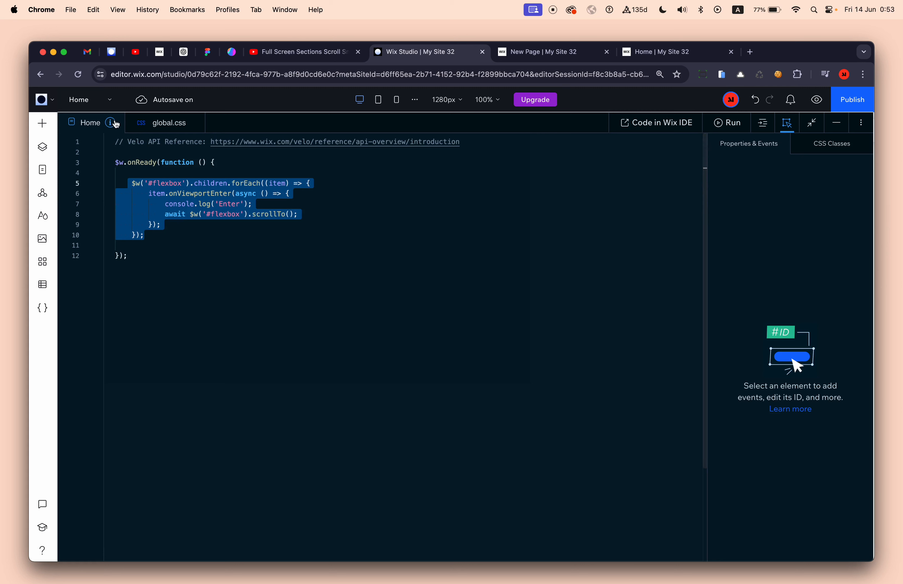
Step: Return to the New Page code and start an init function below the onReady block
click(86, 99)
click(99, 167)
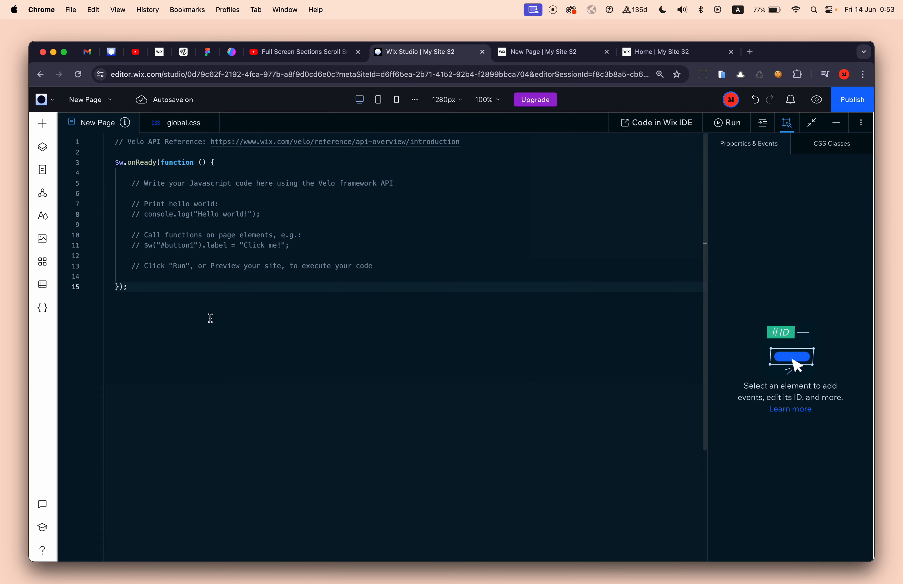
drag(374, 266, 136, 184)
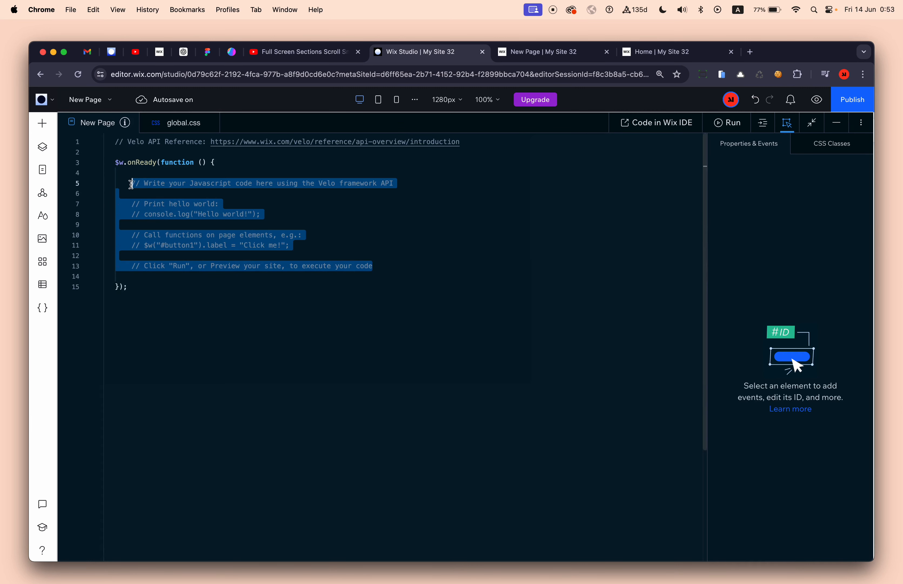
click(211, 284)
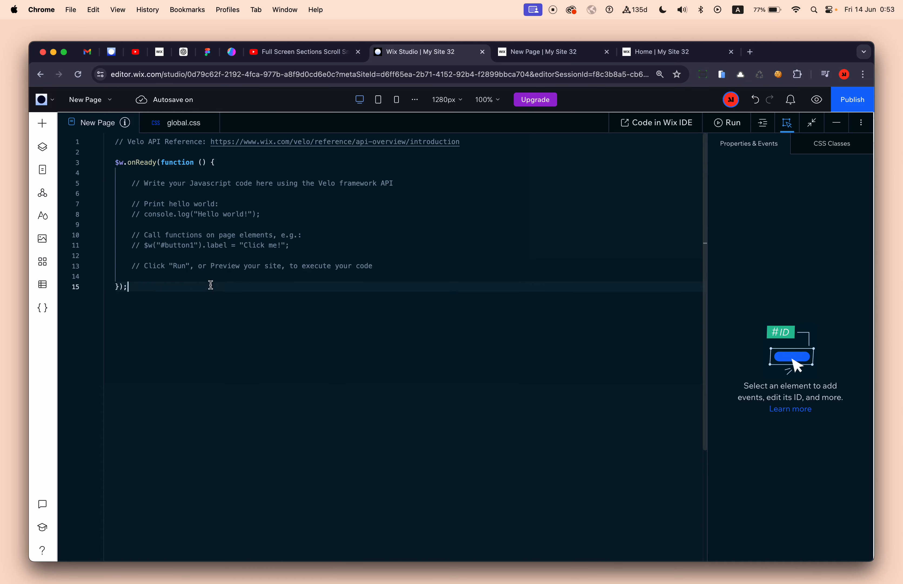
key(Return)
key(Return)
text(function )
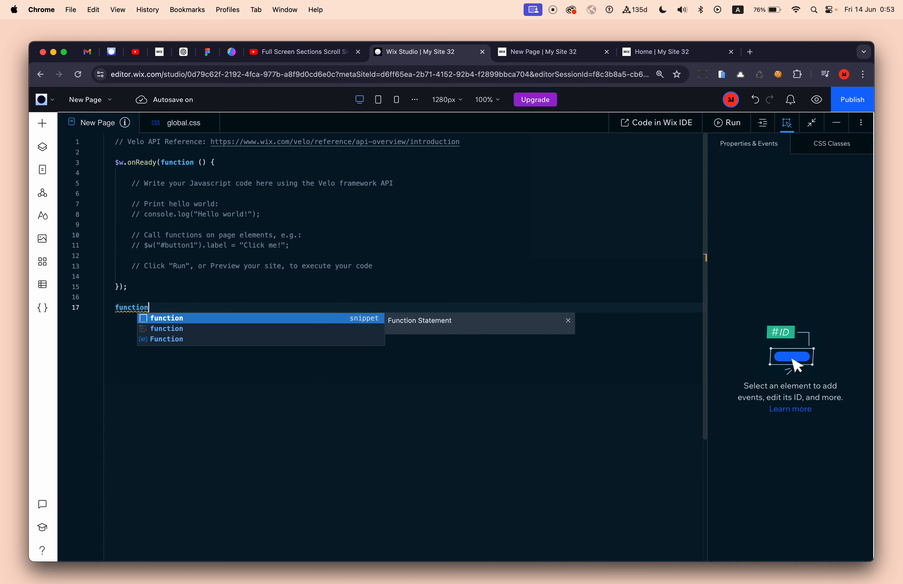
text(init)
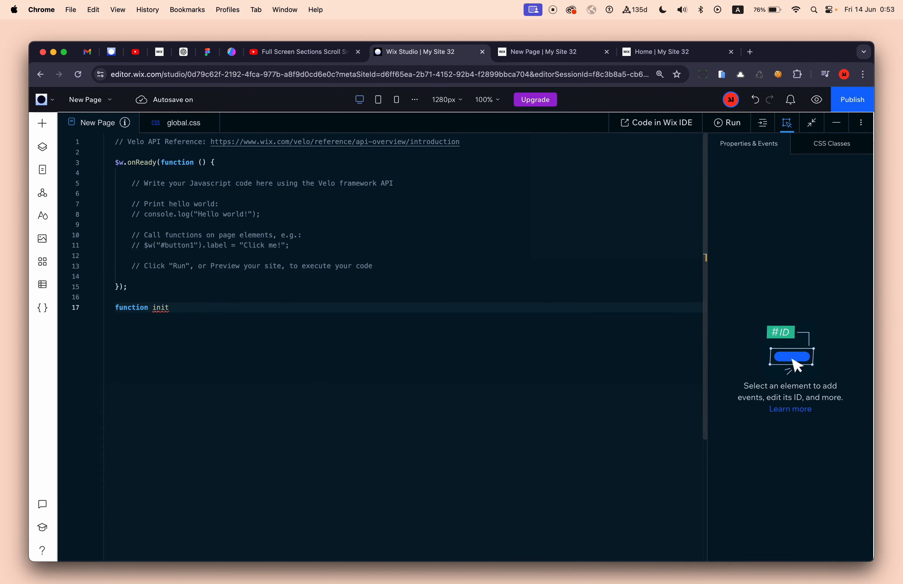
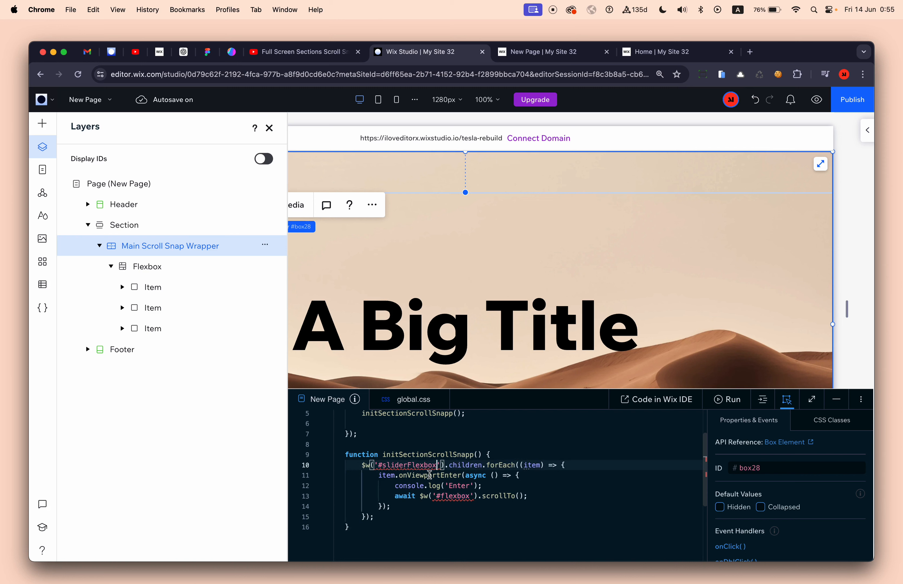
Step: Replace '#flexbox' with '#sliderFlexbox' in the scrollTo call inside initSectionScrollSnapp
double_click(406, 464)
key(super+c)
click(448, 496)
key(super+v)
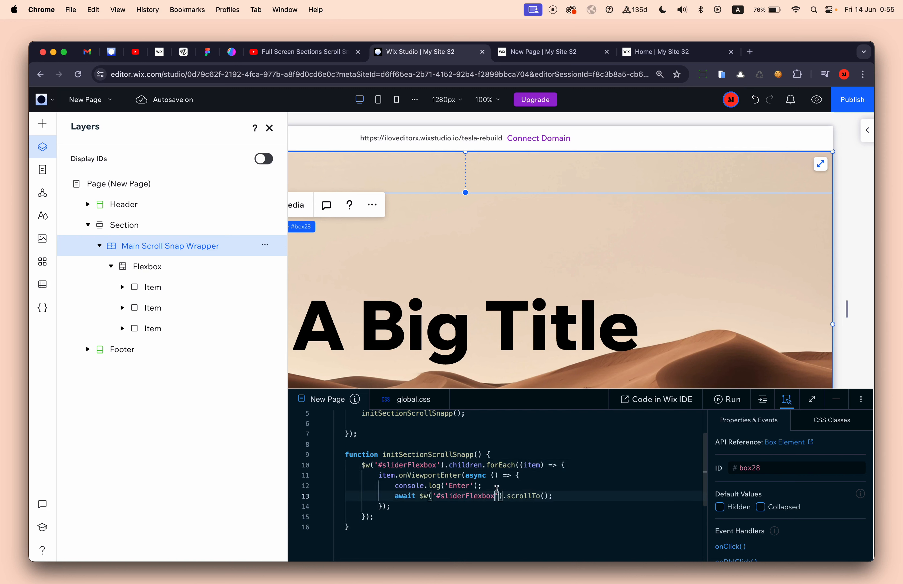
Step: Declare const sliderFlexbox = $w('#sliderFlexbox'); as the first line of initSectionScrollSnapp, moving the selector out of the children loop
click(499, 454)
key(Return)
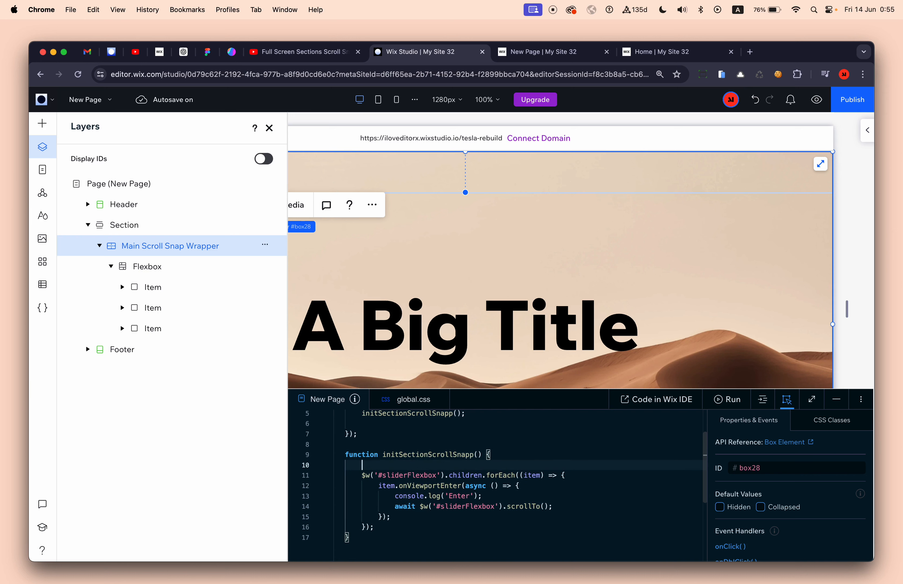
double_click(429, 479)
key(cmd+c)
click(418, 465)
text(const)
key(cmd+v)
drag(449, 475, 400, 471)
key(super+x)
click(452, 465)
key(super+v)
text(;)
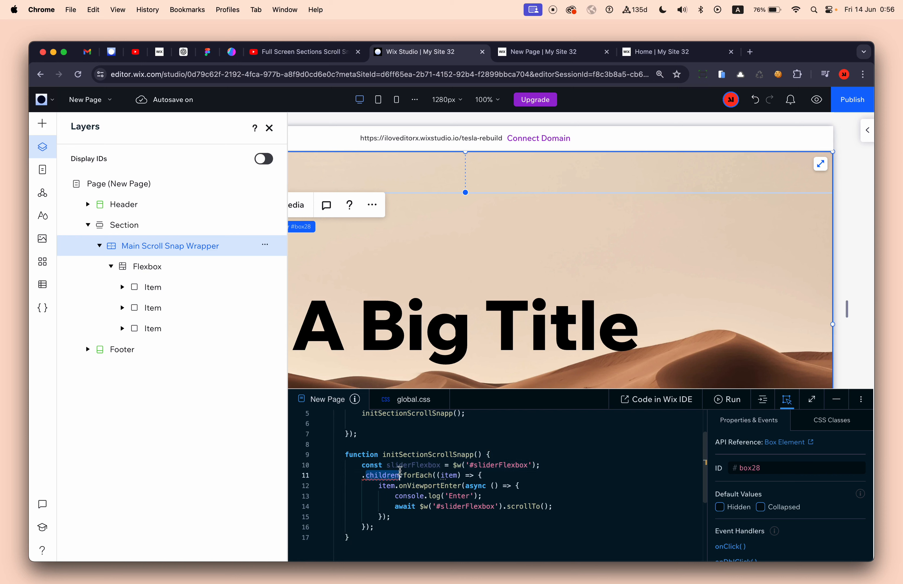
Step: Use the sliderFlexbox constant for both the children.forEach loop and the scrollTo call
double_click(400, 466)
key(super+c)
click(362, 475)
key(super+v)
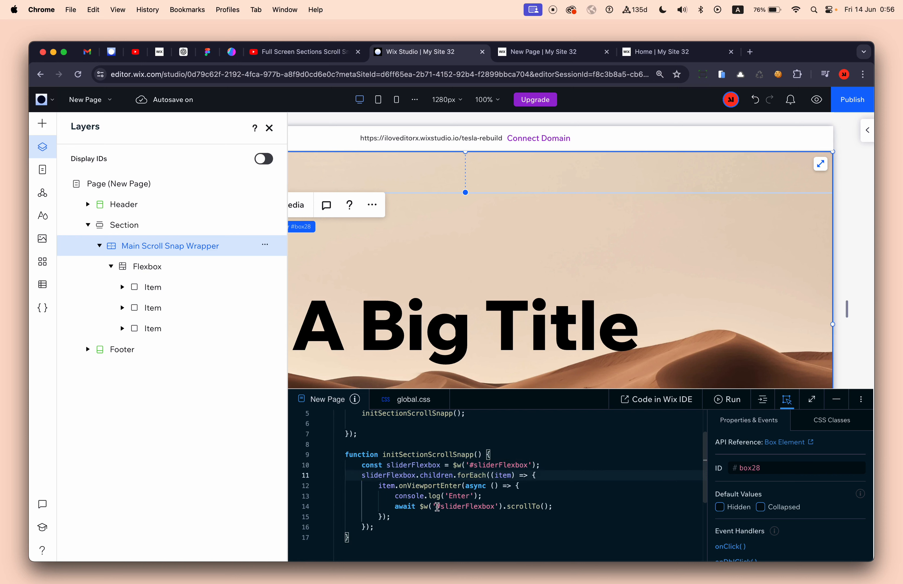
drag(419, 507, 495, 507)
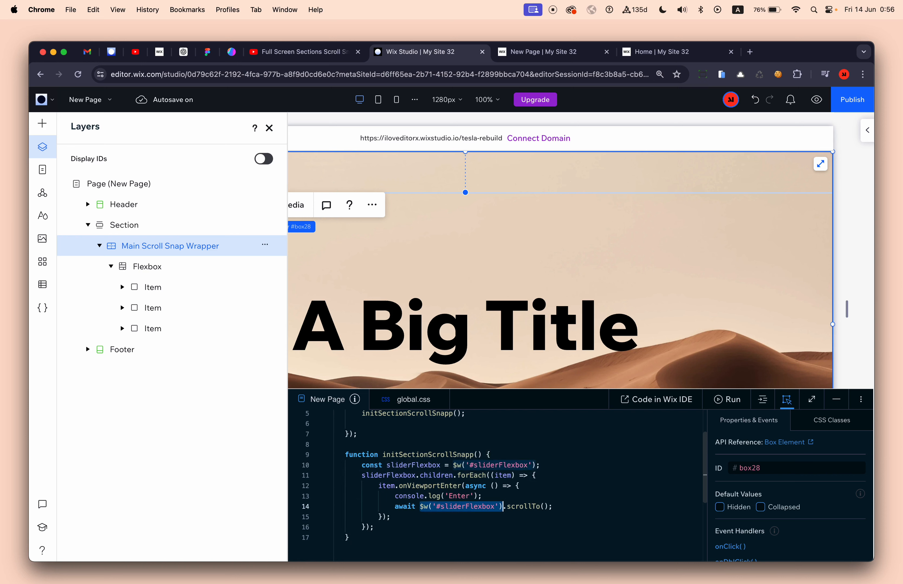
key(super+v)
Step: Insert a blank line between the sliderFlexbox declaration and the forEach loop
key(Up)
key(Up)
key(Up)
key(Up)
key(End)
key(Return)
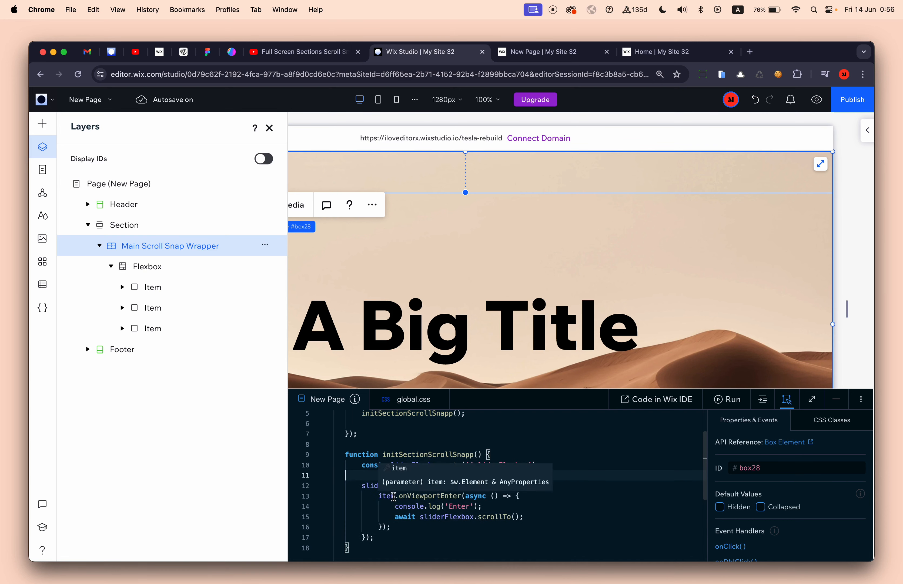
Step: Publish the site and reload the live New Page in desktop view with the browser console open and its sidebar hidden
drag(391, 506, 485, 507)
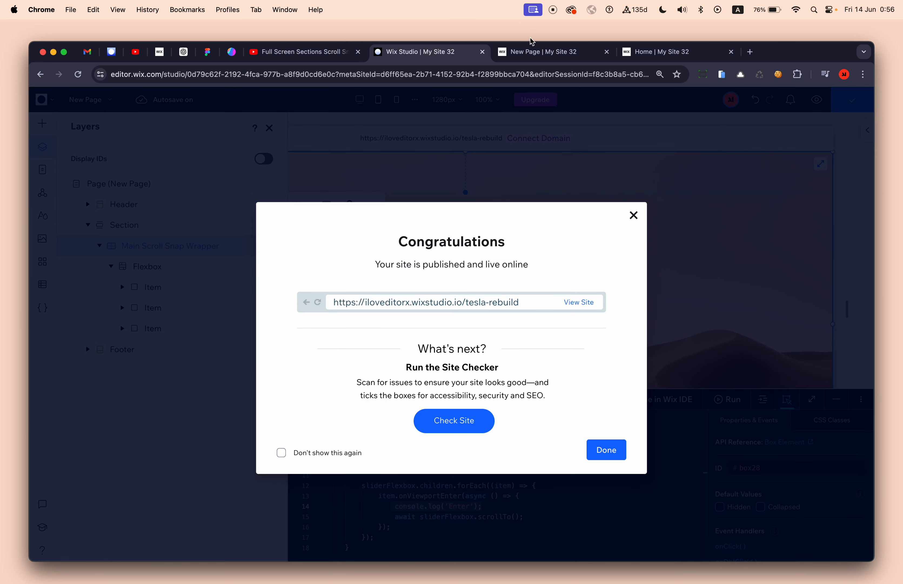
click(537, 51)
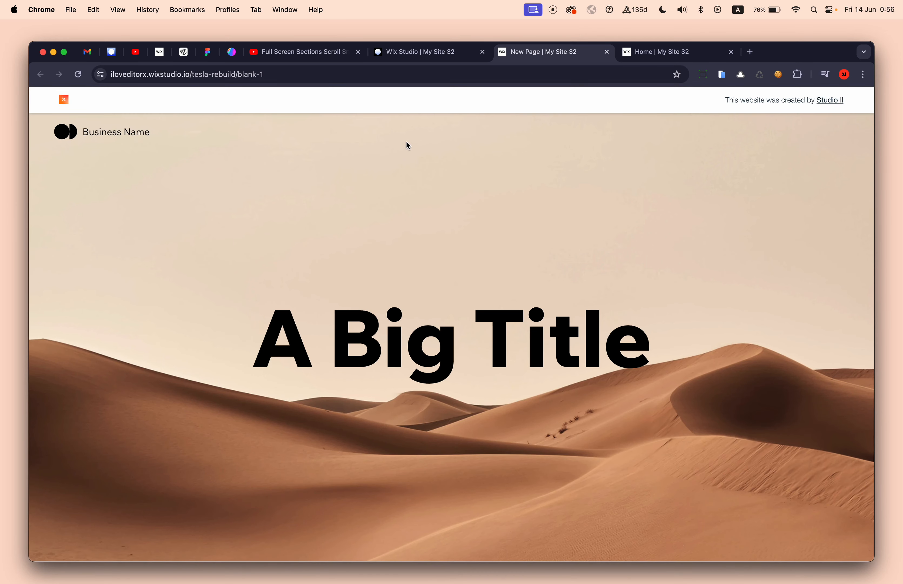
key(super+alt+i)
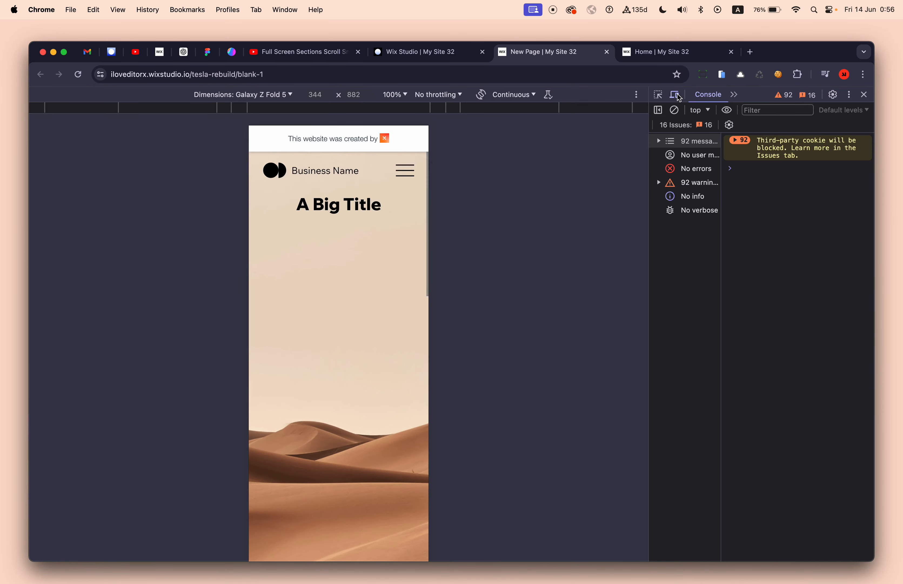
key(super+shift+m)
click(78, 79)
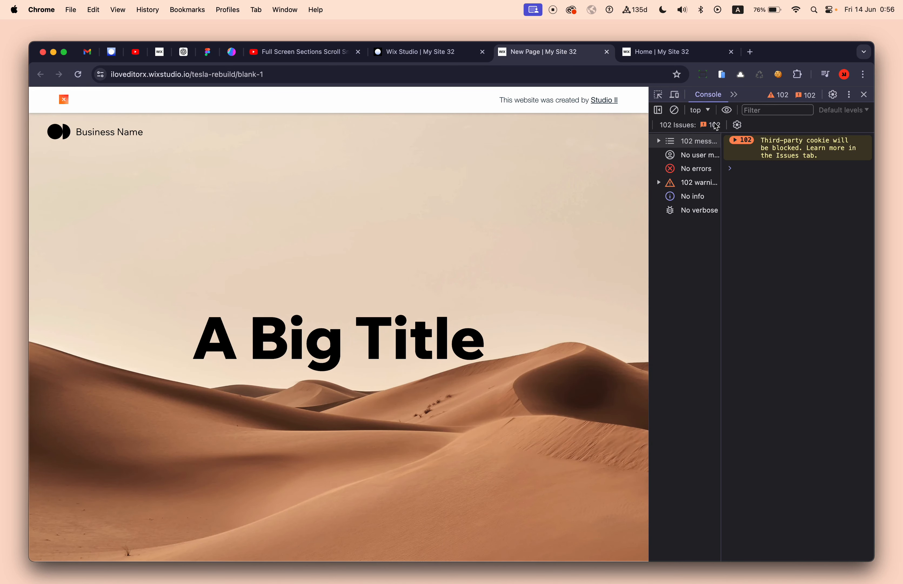
click(658, 110)
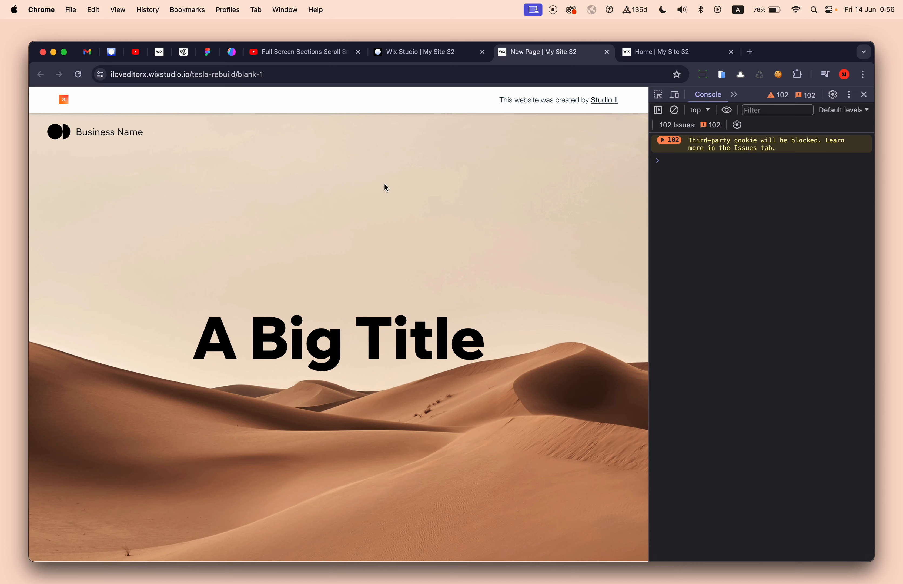
key(super+r)
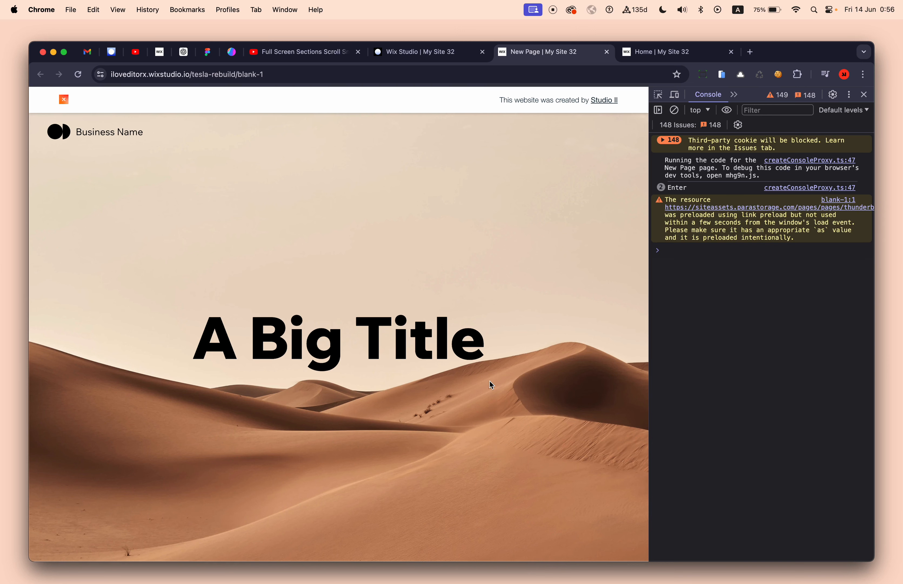
Step: Test scrolling both ways through the live page's sections and footer, checking the snapping and the console's Enter logs, and close the developer tools
scroll(490, 381, down, 3)
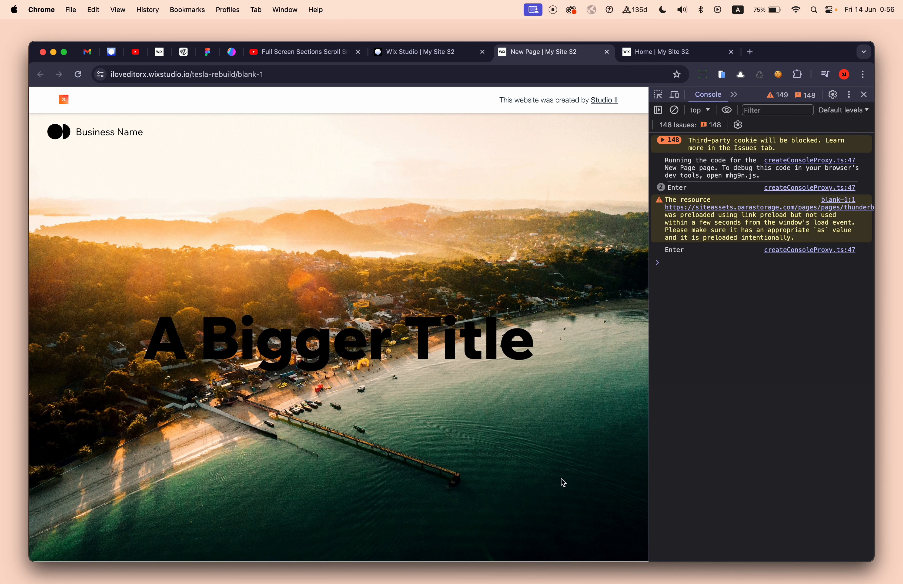
scroll(564, 459, down, 3)
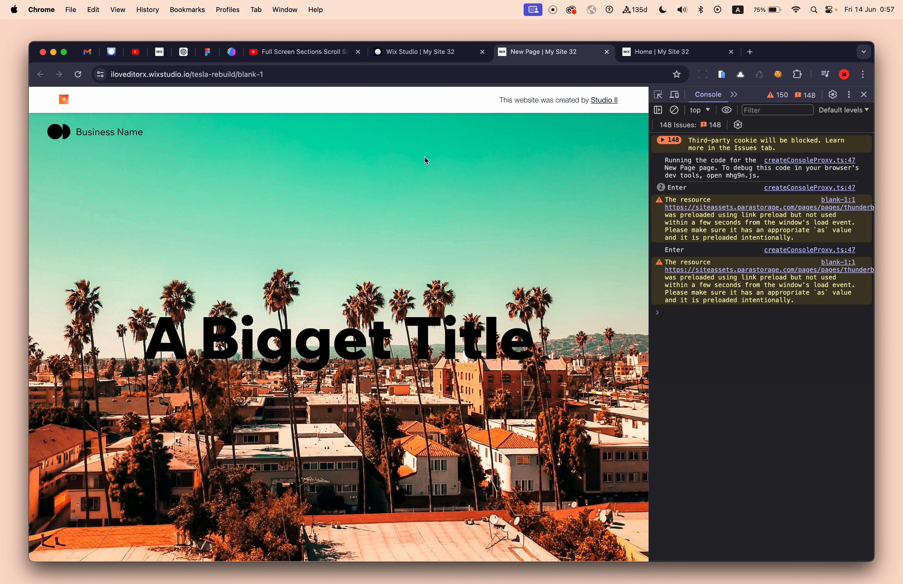
scroll(440, 256, up, 3)
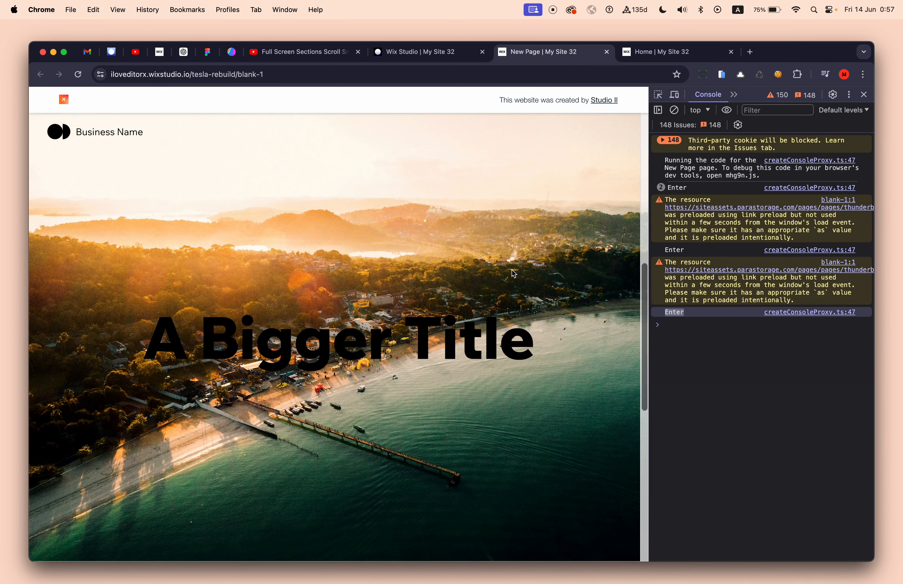
scroll(512, 272, up, 3)
scroll(511, 272, down, 3)
scroll(515, 273, down, 5)
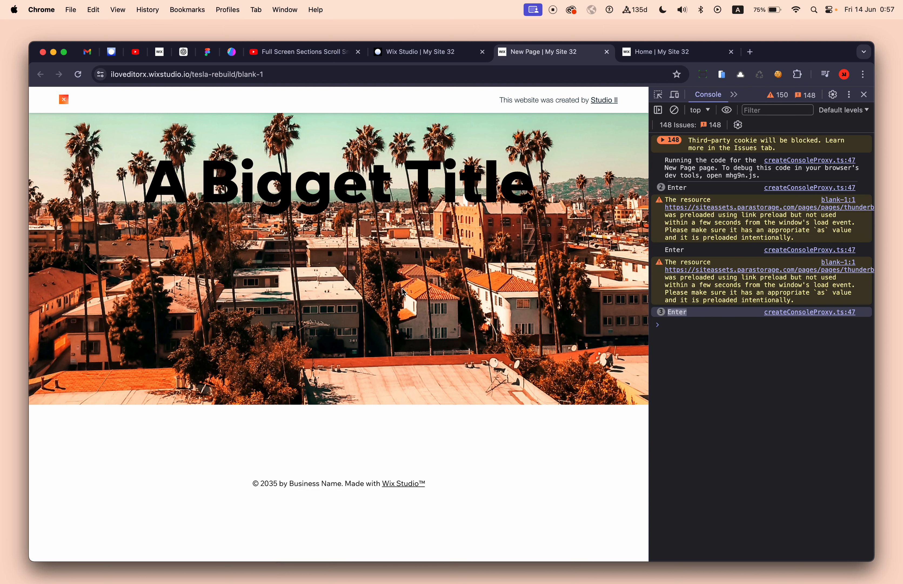
scroll(395, 226, up, 3)
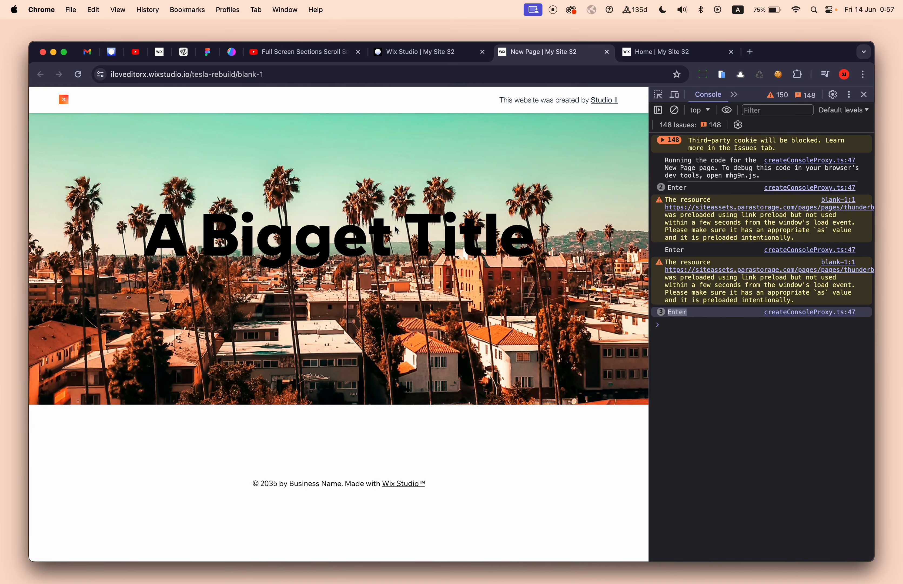
scroll(396, 230, up, 5)
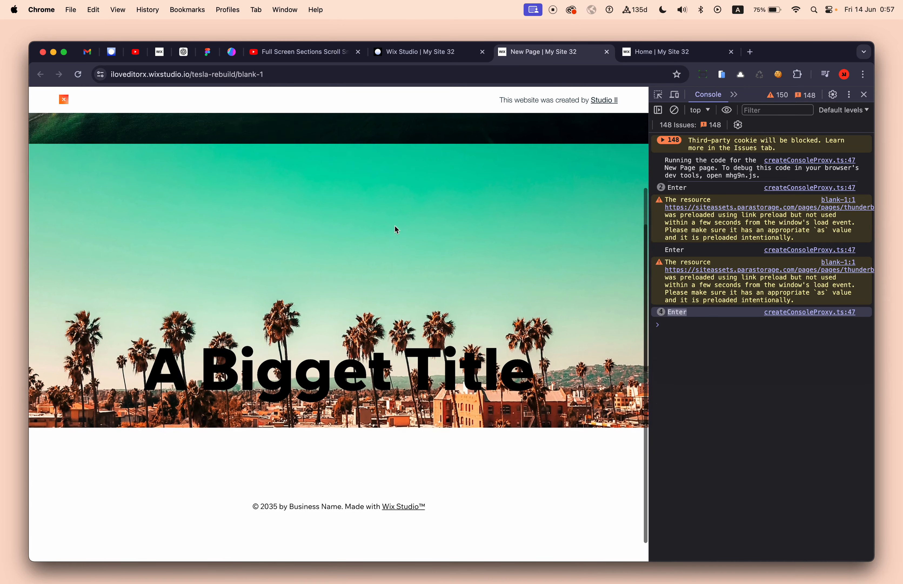
right_click(396, 230)
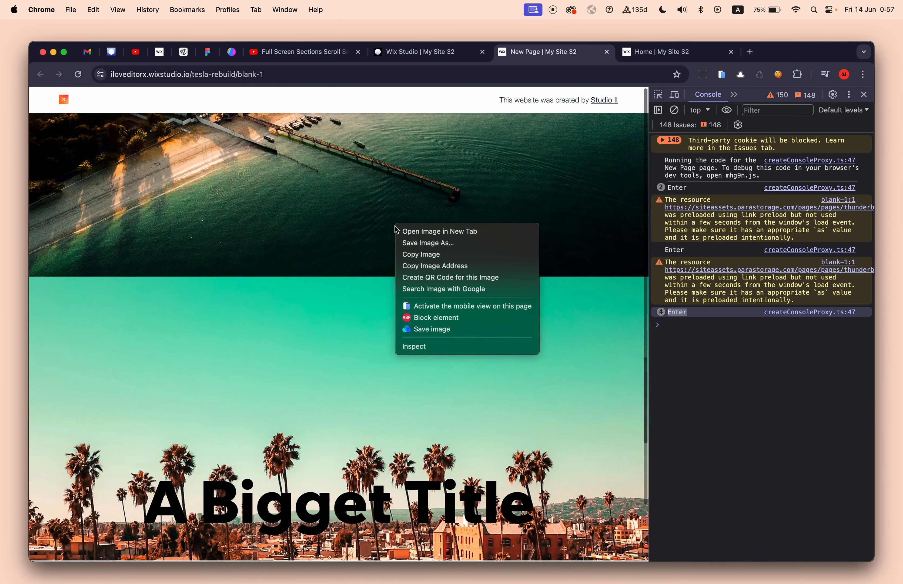
click(374, 238)
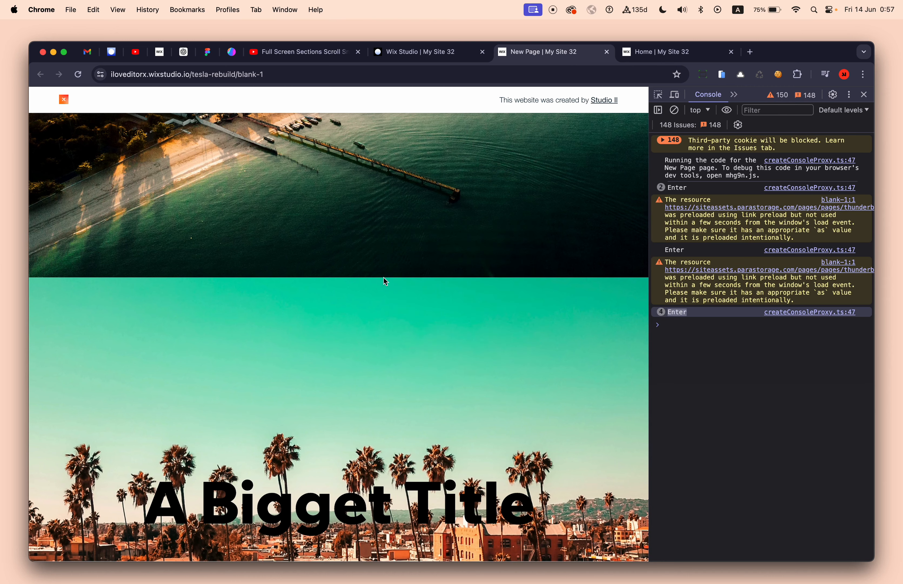
scroll(399, 357, up, 3)
scroll(398, 357, down, 5)
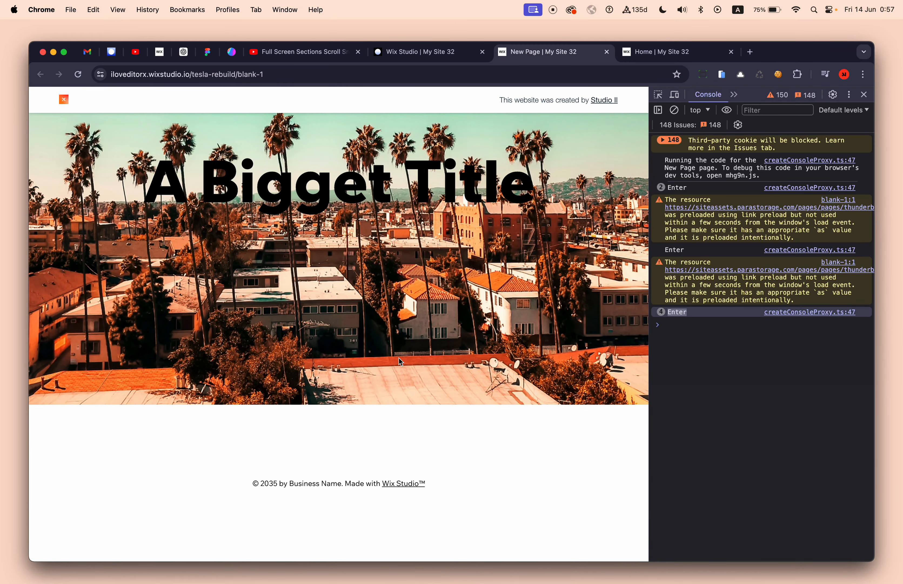
scroll(394, 355, up, 3)
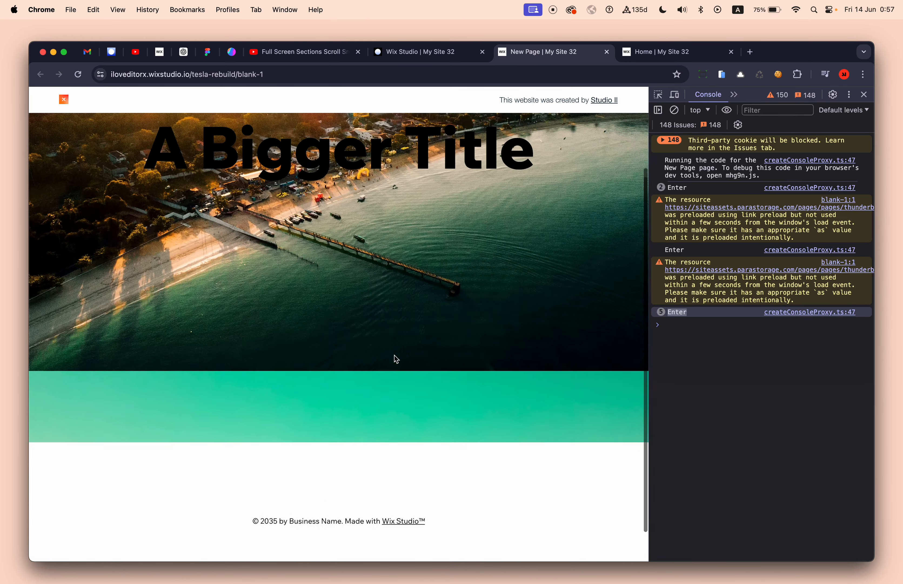
scroll(395, 355, down, 5)
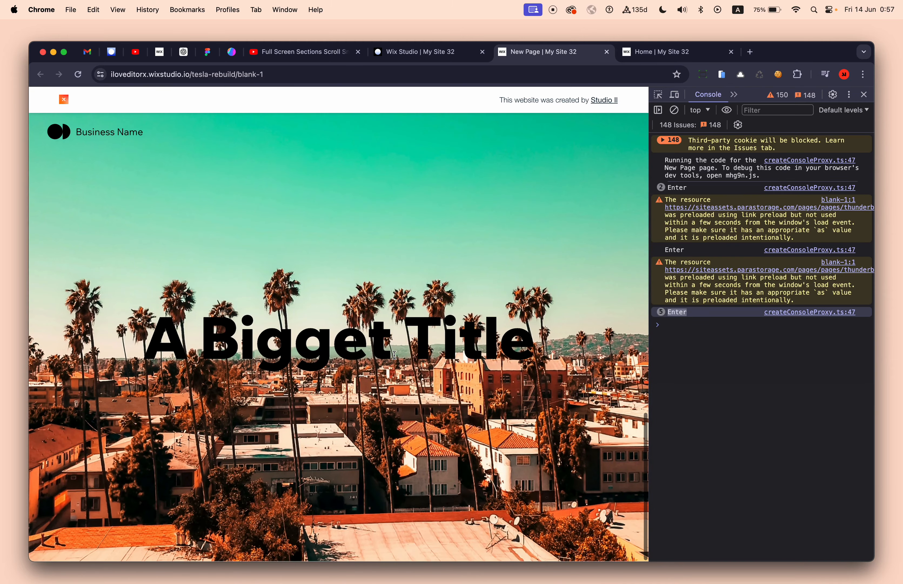
scroll(394, 355, up, 5)
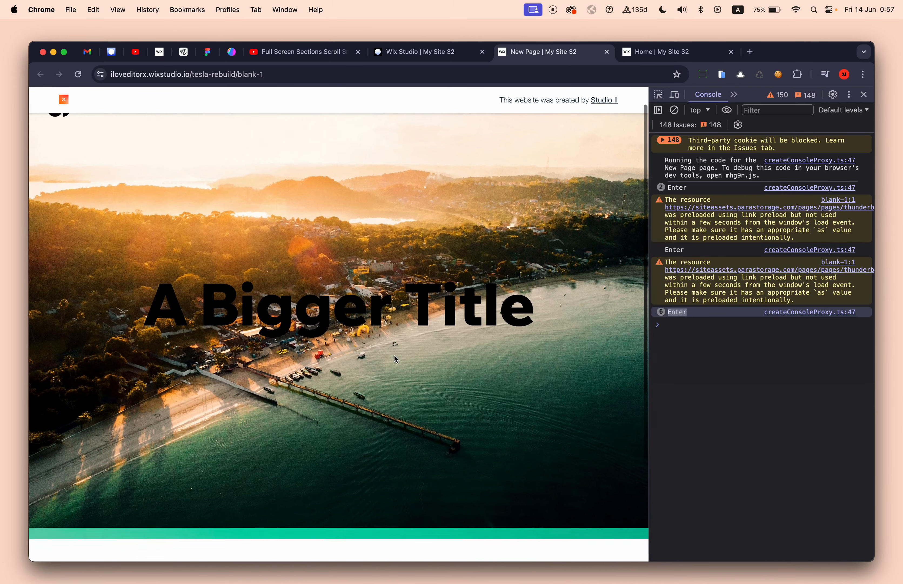
scroll(394, 355, down, 5)
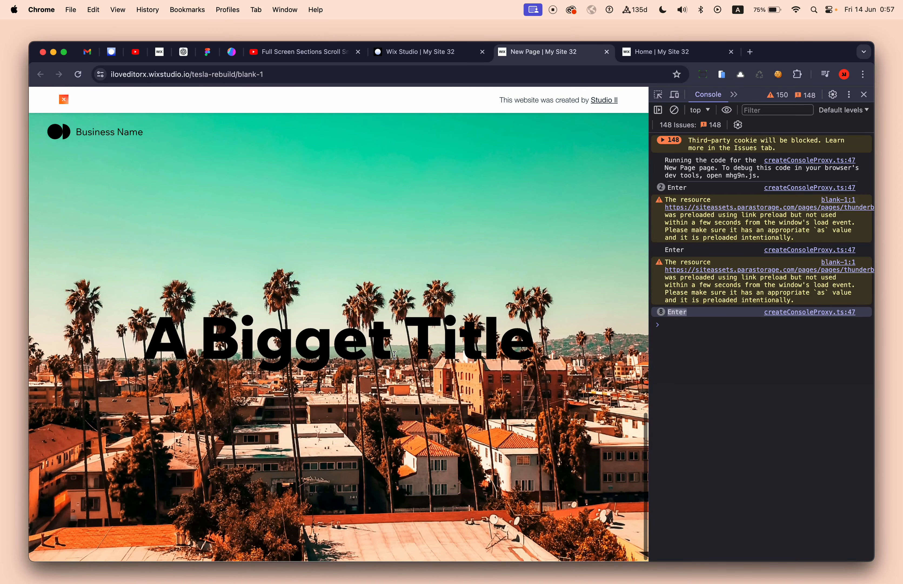
scroll(394, 354, down, 3)
scroll(395, 355, up, 5)
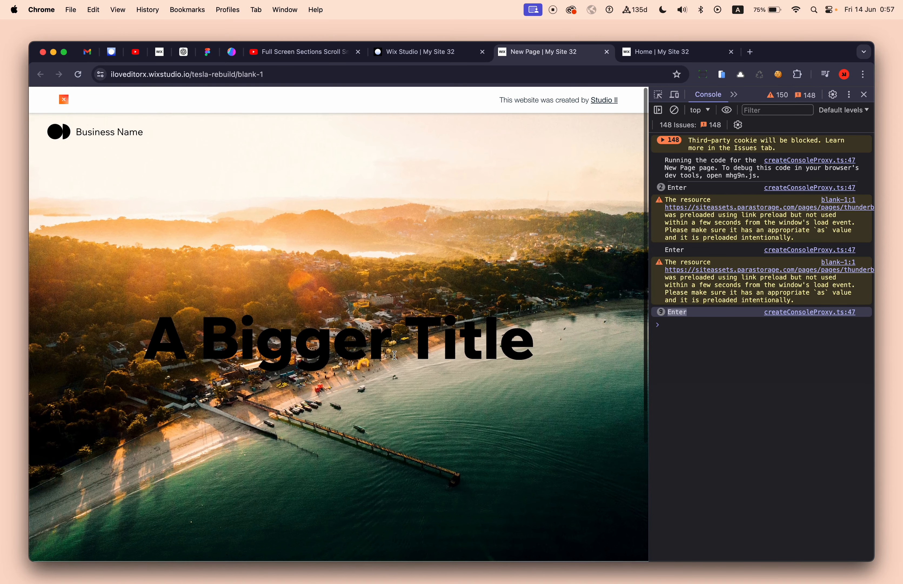
key(super+alt+i)
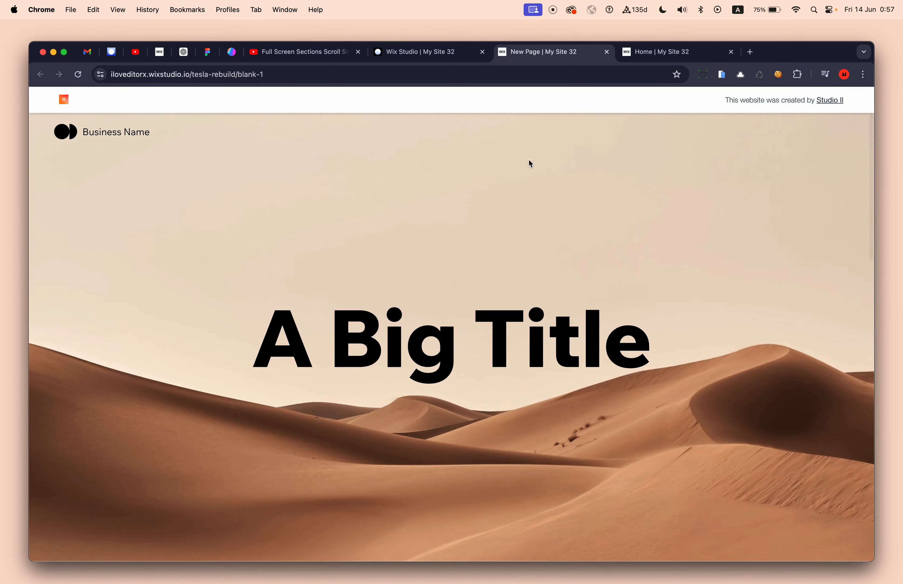
Step: Return to the Wix Studio editor, dismiss the publish confirmation, and clear the layer list and code editor off the canvas
click(409, 53)
key(Escape)
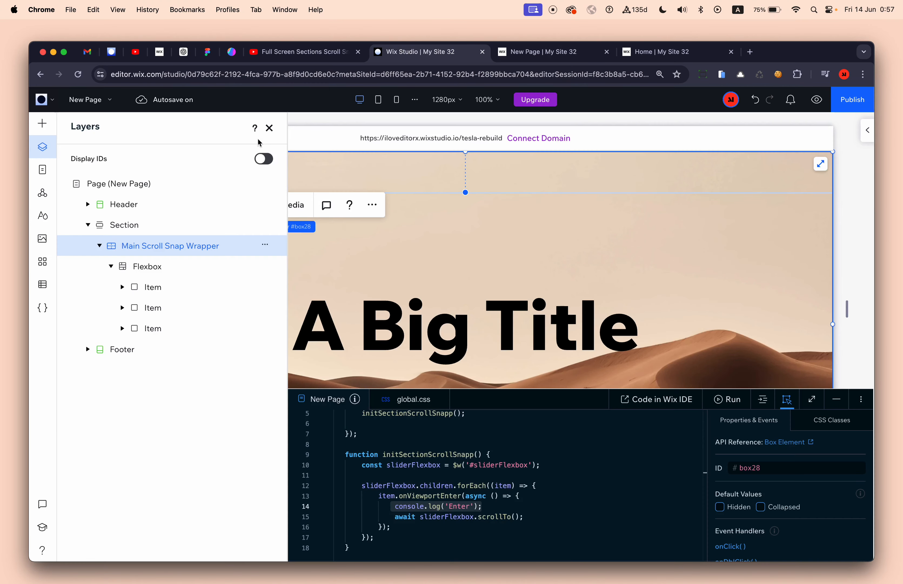
click(270, 128)
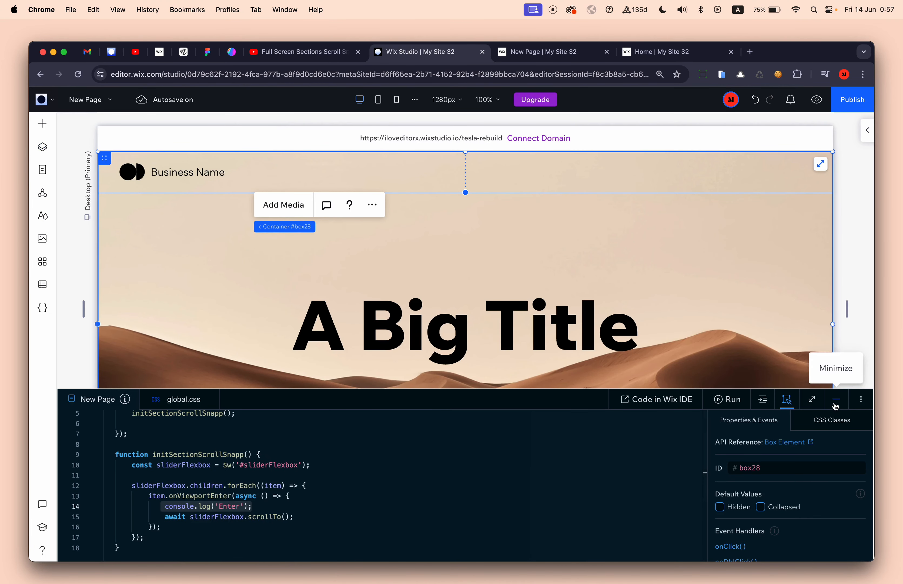
click(836, 402)
key(Escape)
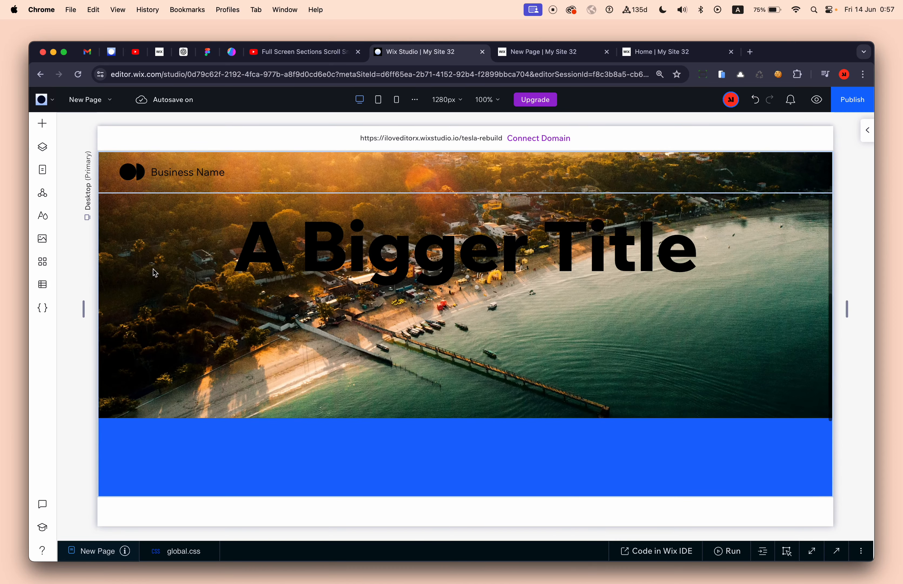
Step: Add a repeater over the A Bigger Title slide and set its display type to Slider
click(42, 124)
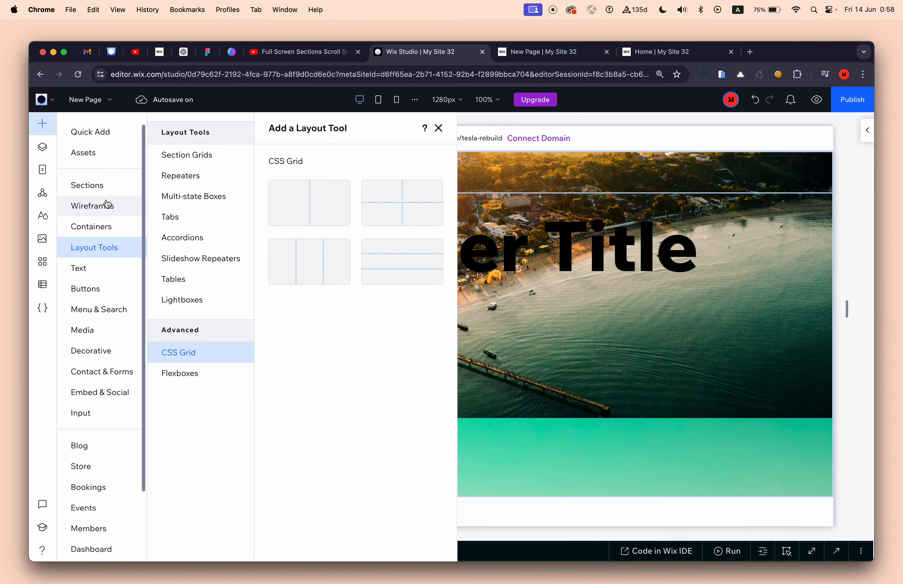
click(91, 132)
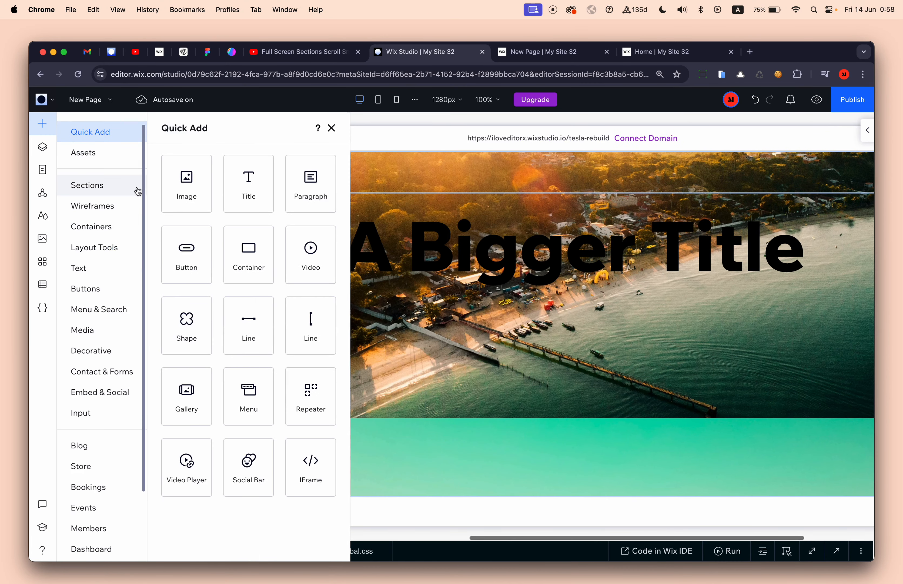
drag(331, 403, 477, 359)
click(379, 296)
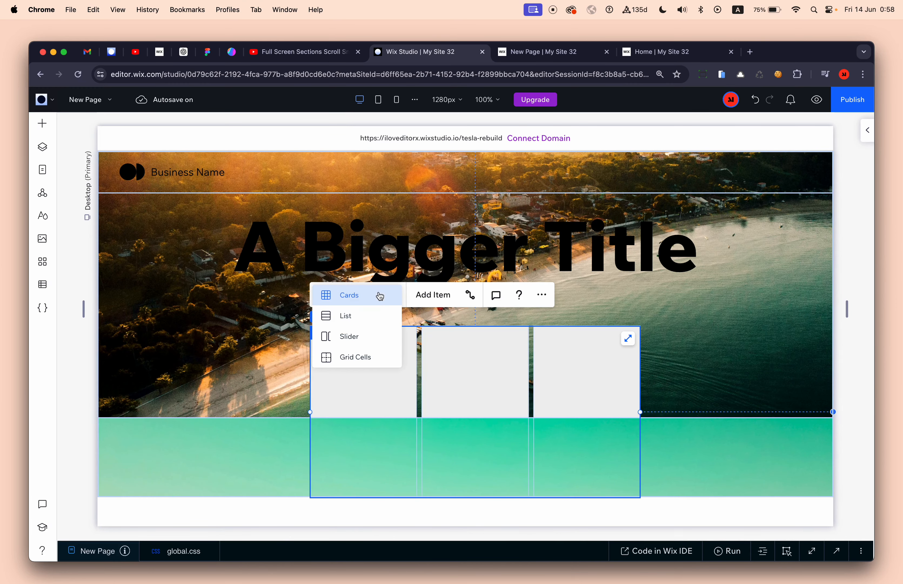
click(371, 335)
Step: Set the slider repeater's direction to Top to Bottom and its scroll snap align to Center, and try scrolling its items
click(867, 131)
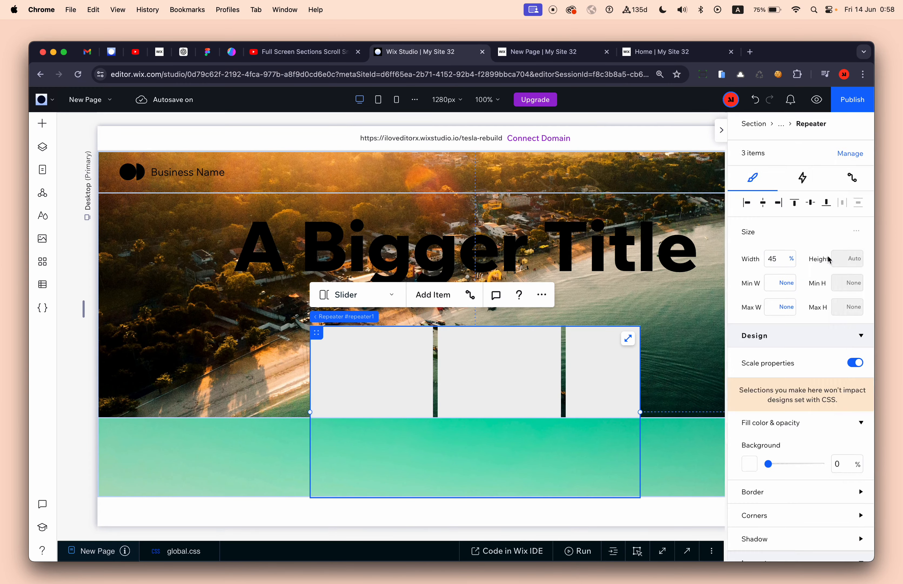
scroll(810, 421, down, 5)
click(790, 405)
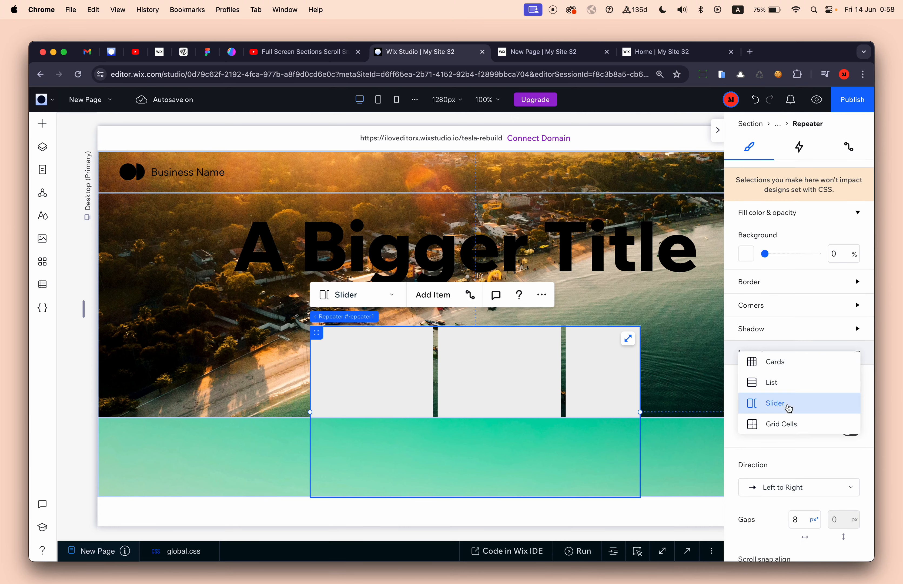
click(789, 403)
click(787, 492)
click(759, 506)
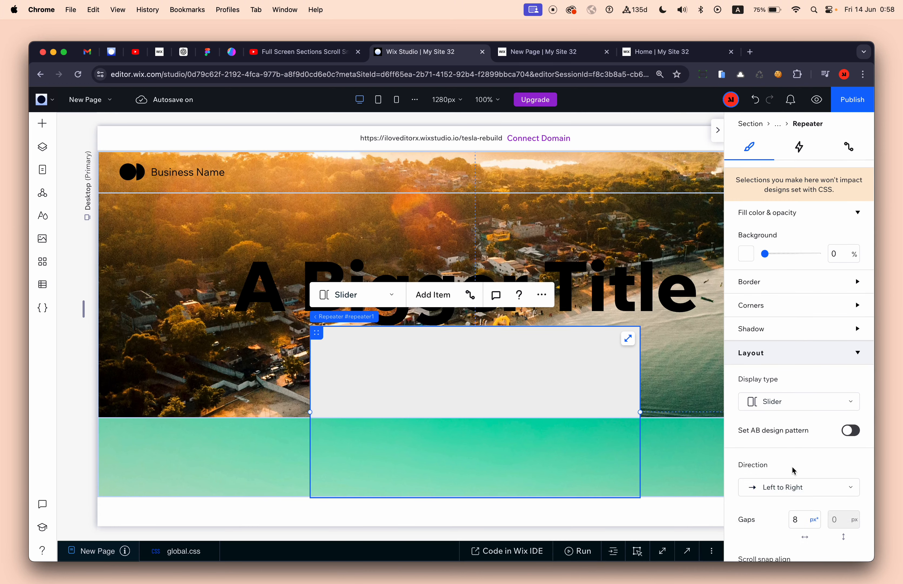
scroll(780, 448, down, 5)
click(780, 447)
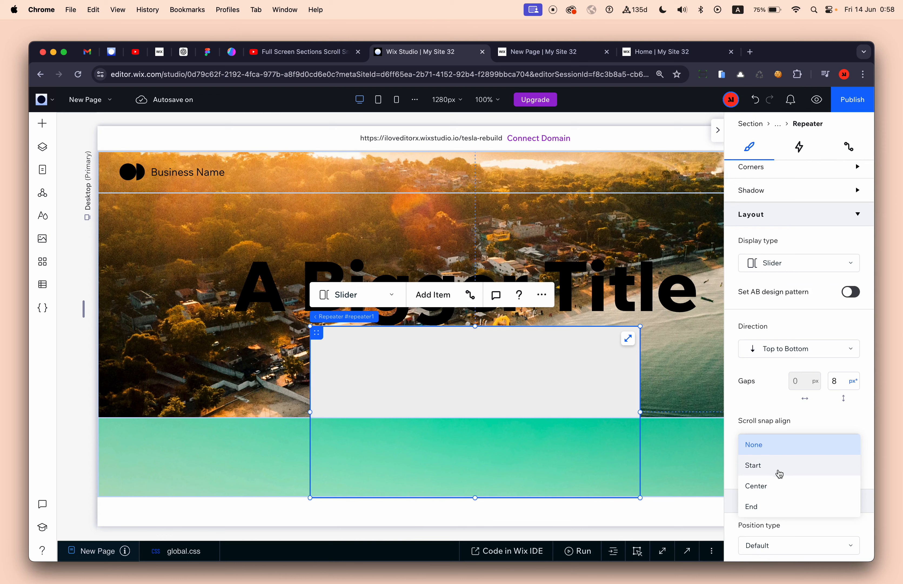
click(782, 484)
scroll(515, 367, down, 3)
scroll(515, 367, up, 1)
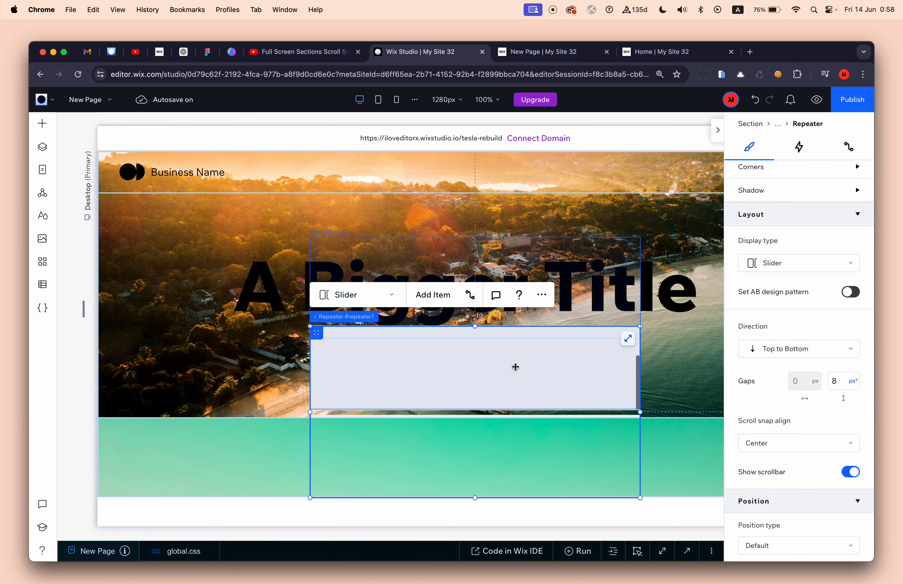
Step: Delete the slider repeater from the page and hide the element properties
mouse_move(333, 317)
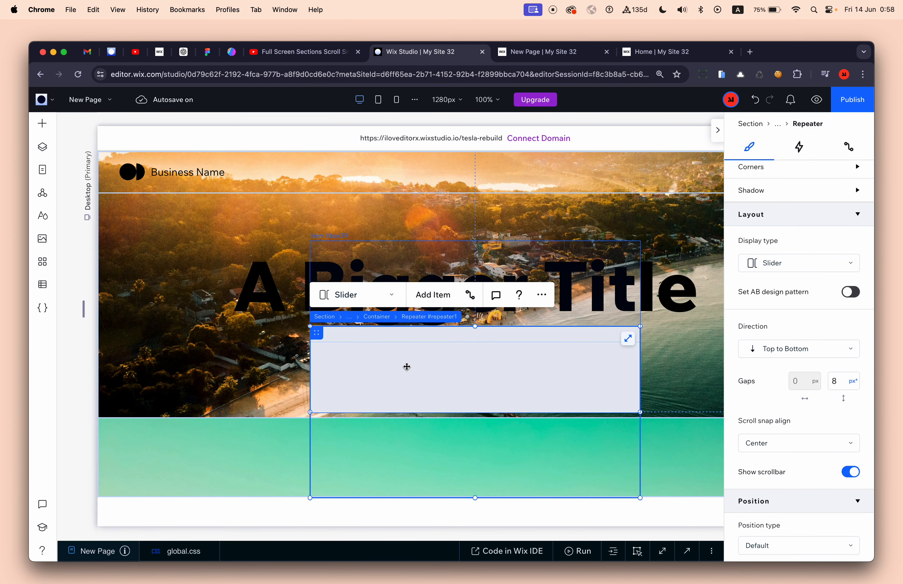
key(Delete)
scroll(233, 297, up, 5)
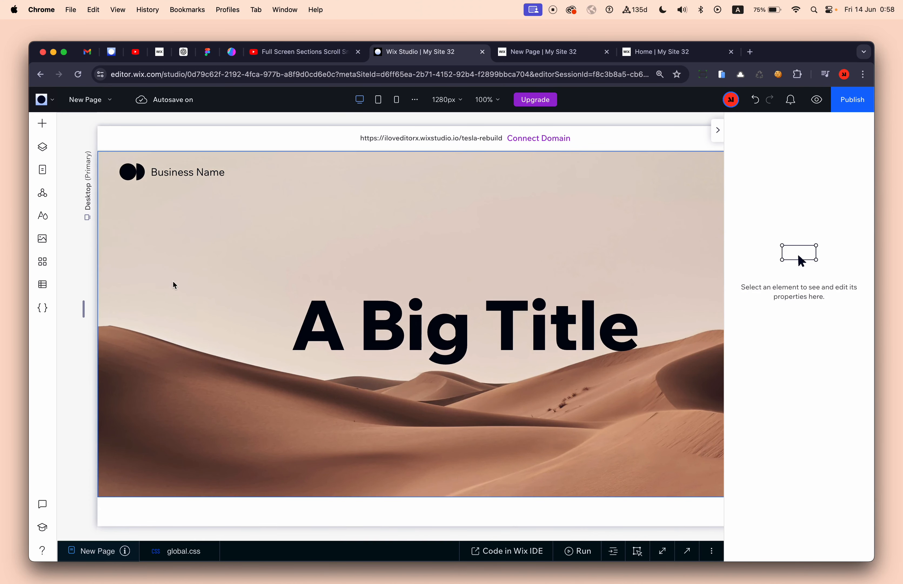
click(718, 129)
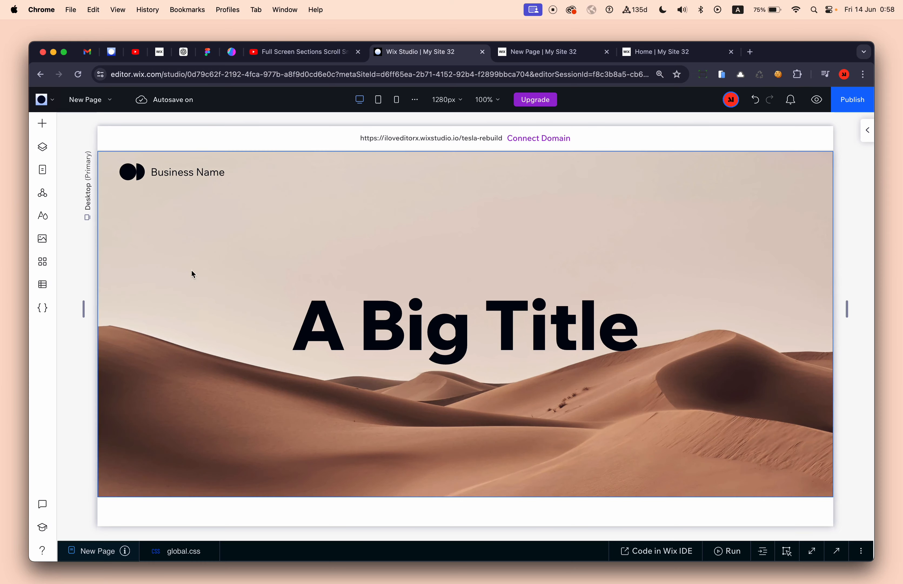
Step: Review the full-screen title sections in the editor and test the scroll to the second section on the published New Page
scroll(203, 322, down, 5)
click(434, 298)
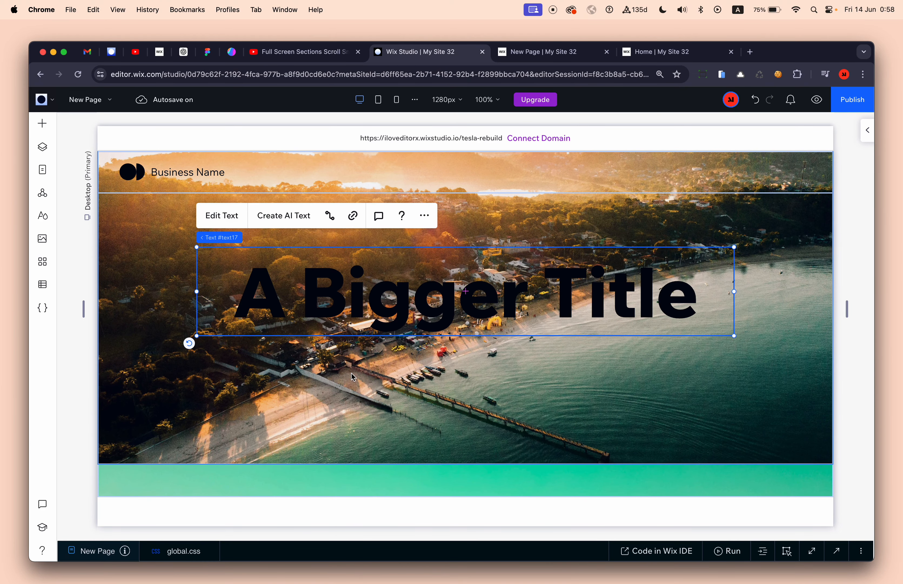
scroll(351, 374, down, 5)
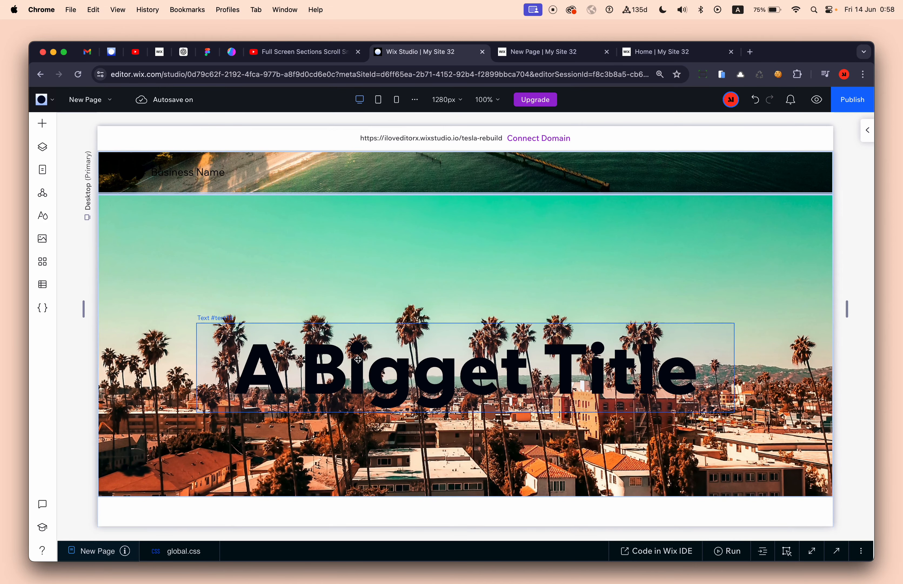
scroll(357, 359, up, 8)
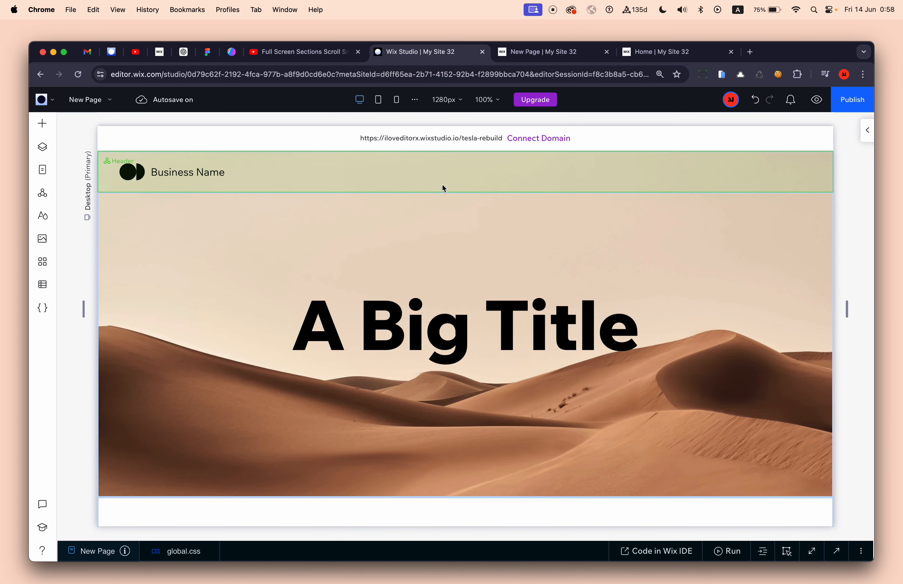
click(531, 60)
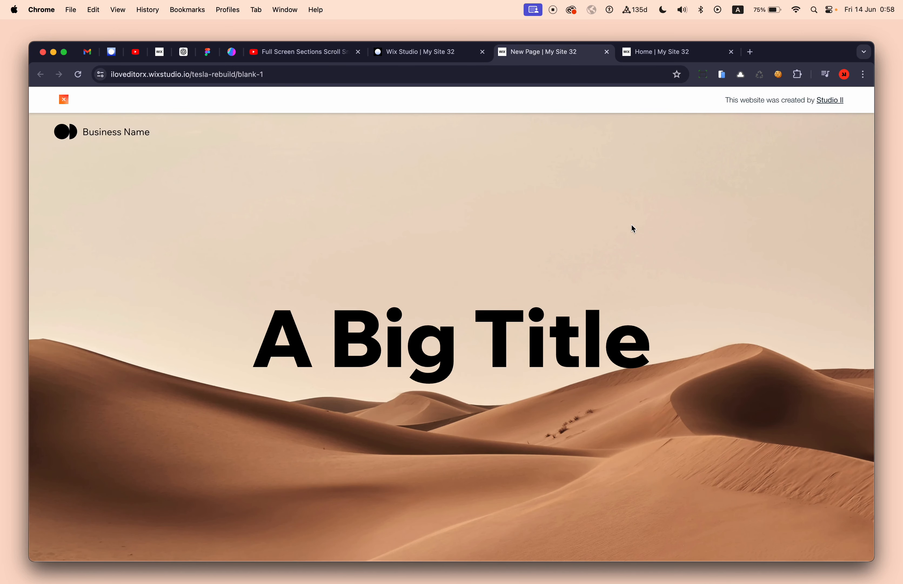
scroll(630, 224, down, 5)
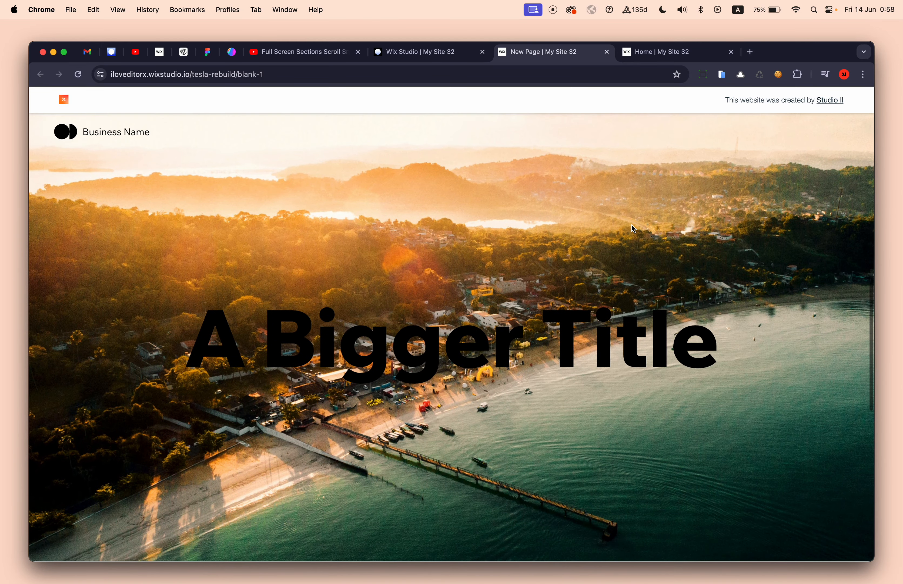
Step: Switch to the Full Screen Sections Scroll Snap video on YouTube and read the first viewer comment below it
click(300, 51)
scroll(738, 435, down, 7)
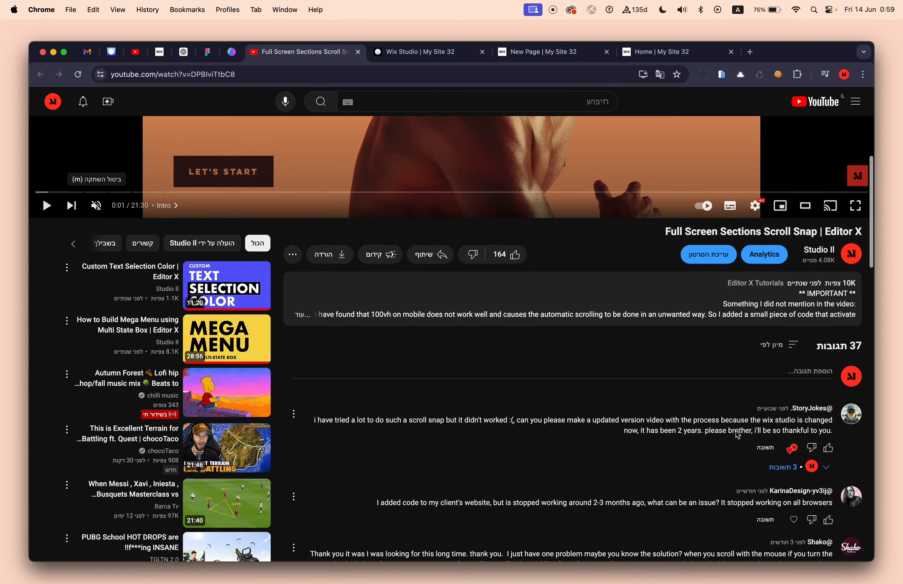
scroll(825, 363, up, 5)
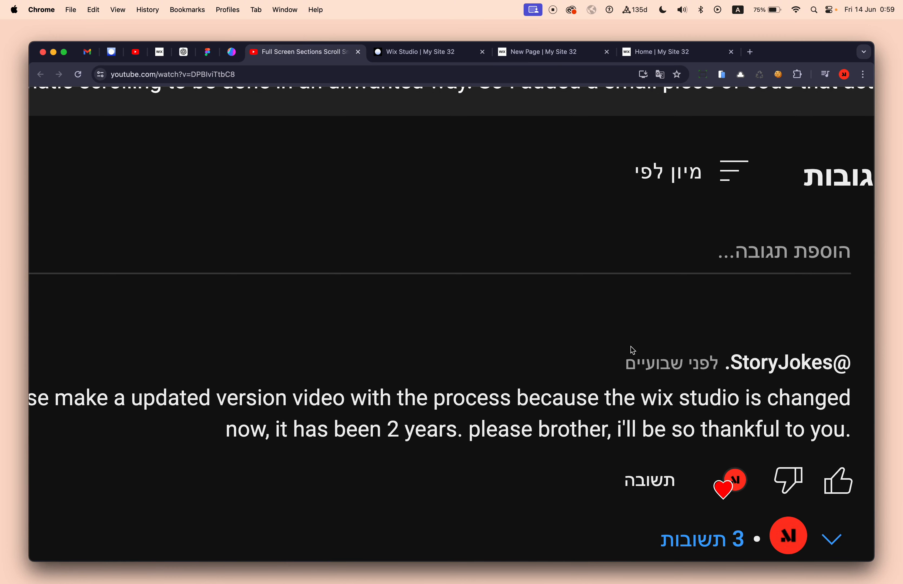
scroll(529, 113, down, 5)
Step: Return to the published New Page and test the scroll snap down to A Bigget Title and back up to A Big Title
click(535, 53)
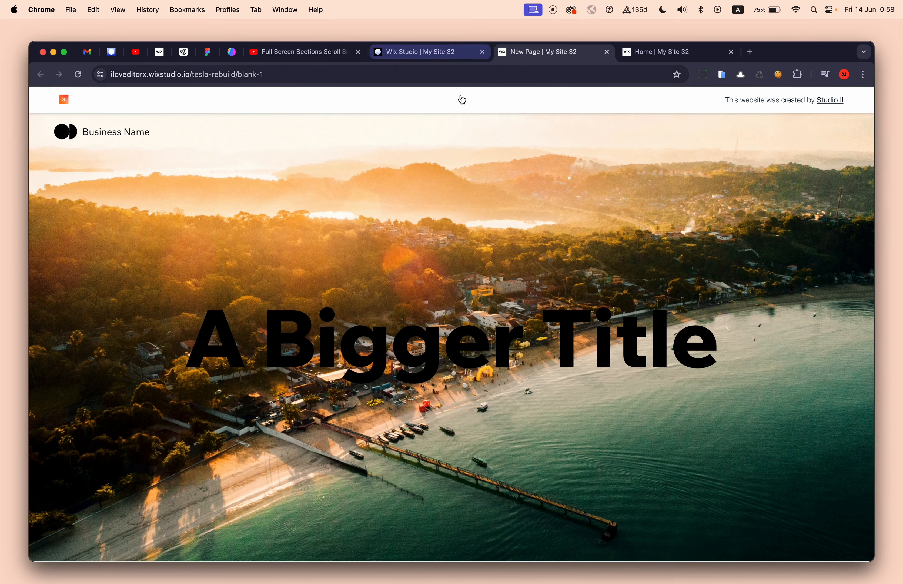
scroll(487, 255, down, 5)
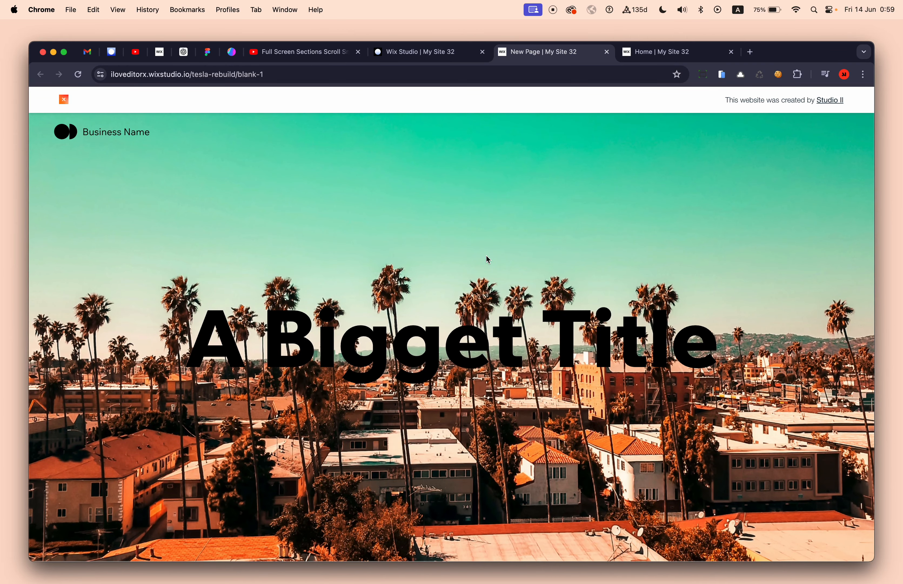
scroll(487, 257, up, 5)
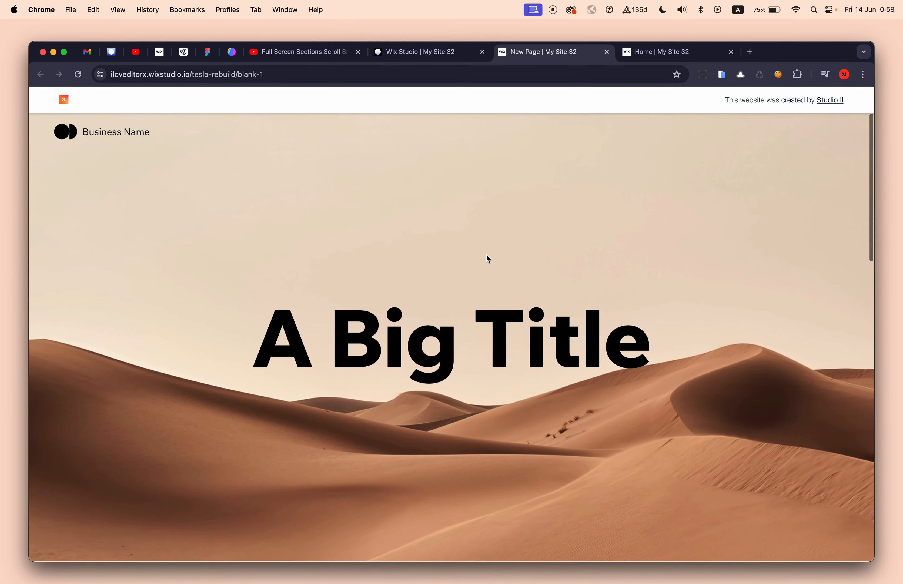